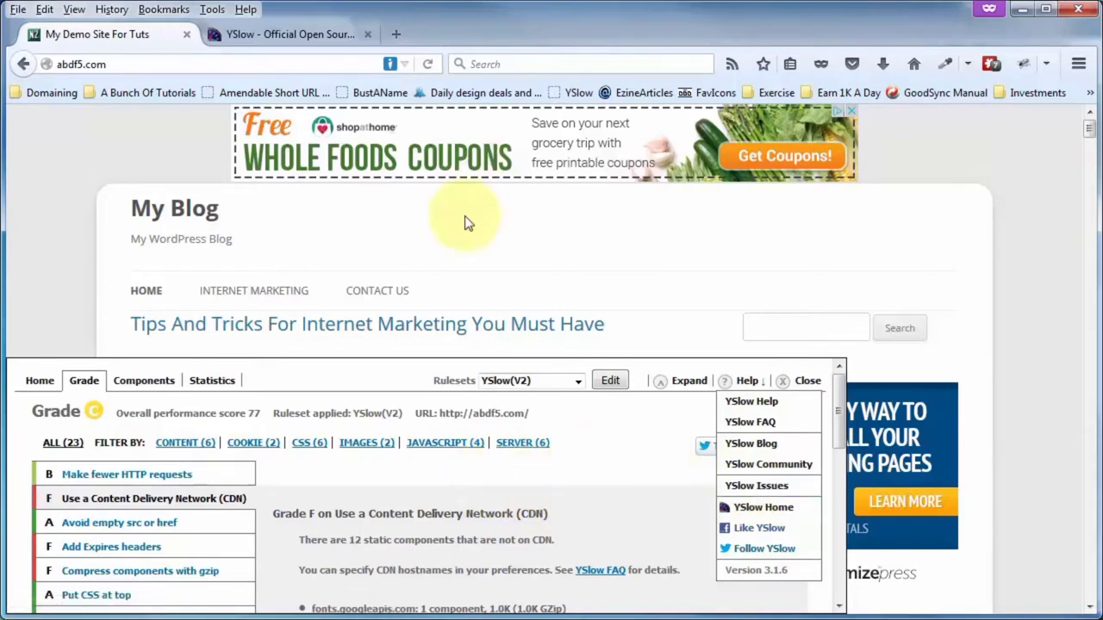
Step: Close YSlow in Firefox, switch to Chrome, and run the YSlow test on the demo site at abdf5.com
{"action": "left_click", "coordinate": [802, 380]}
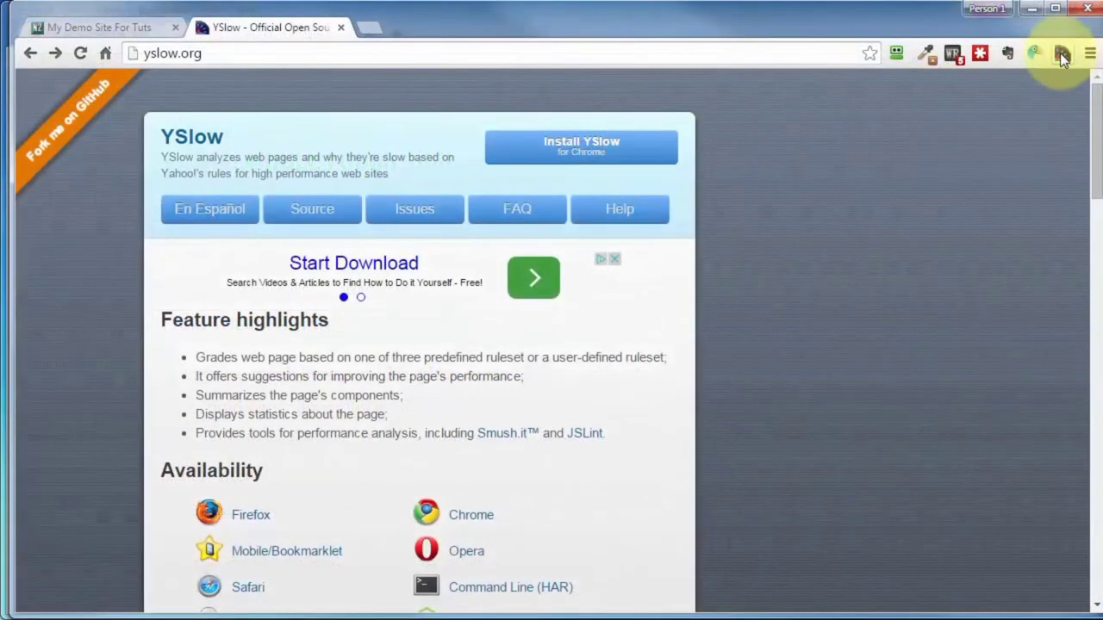
{"action": "left_click", "coordinate": [88, 28]}
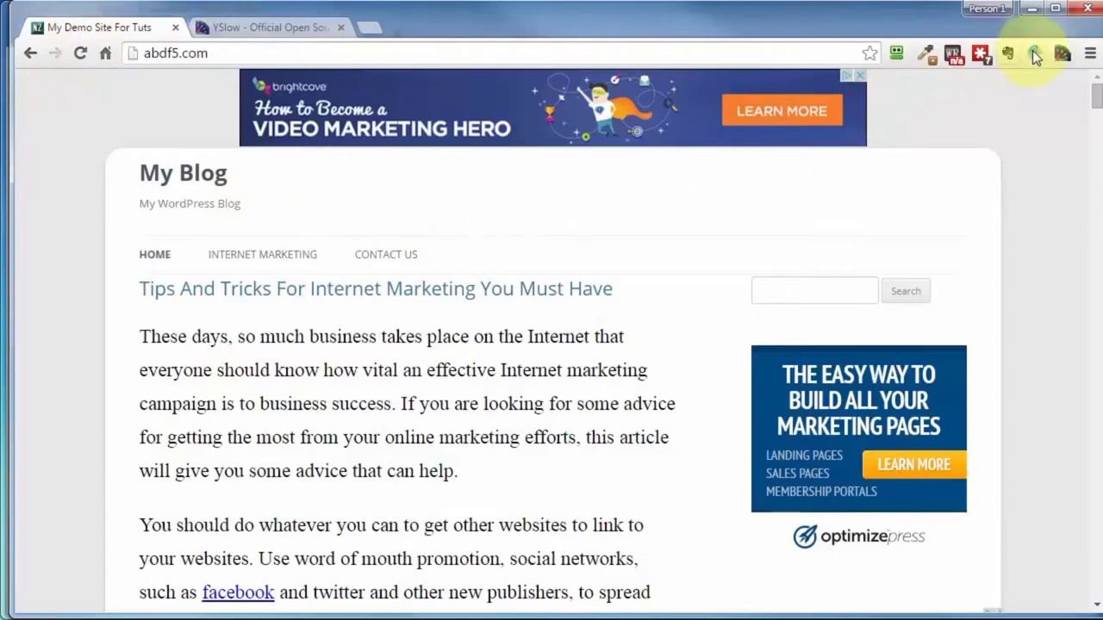
{"action": "left_click", "coordinate": [1063, 54]}
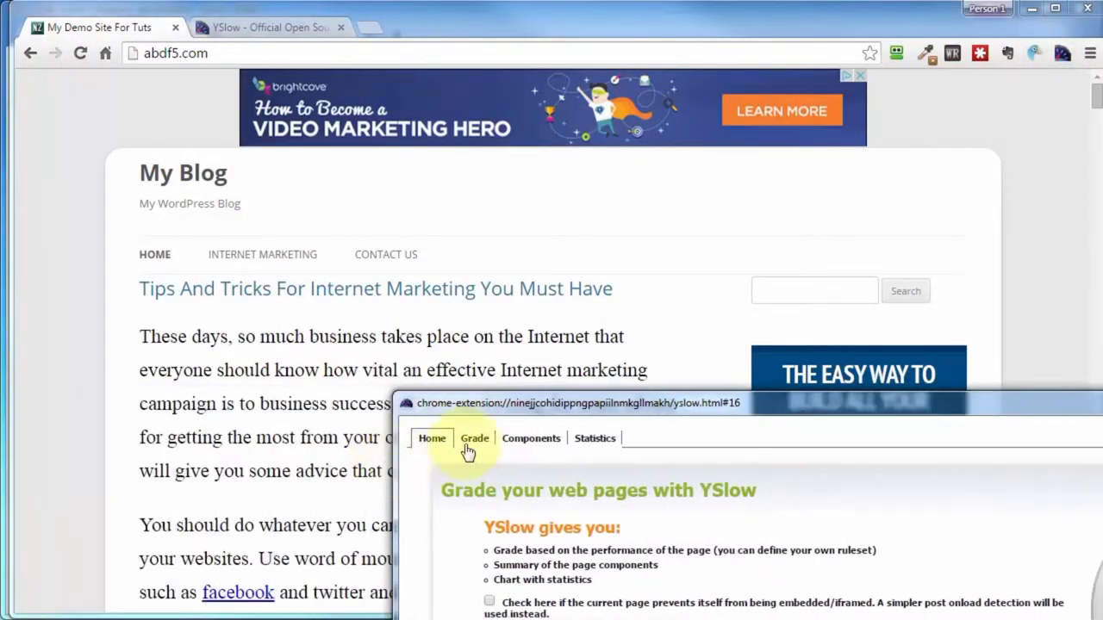
{"action": "left_click_drag", "start_coordinate": [609, 405], "coordinate": [709, 525]}
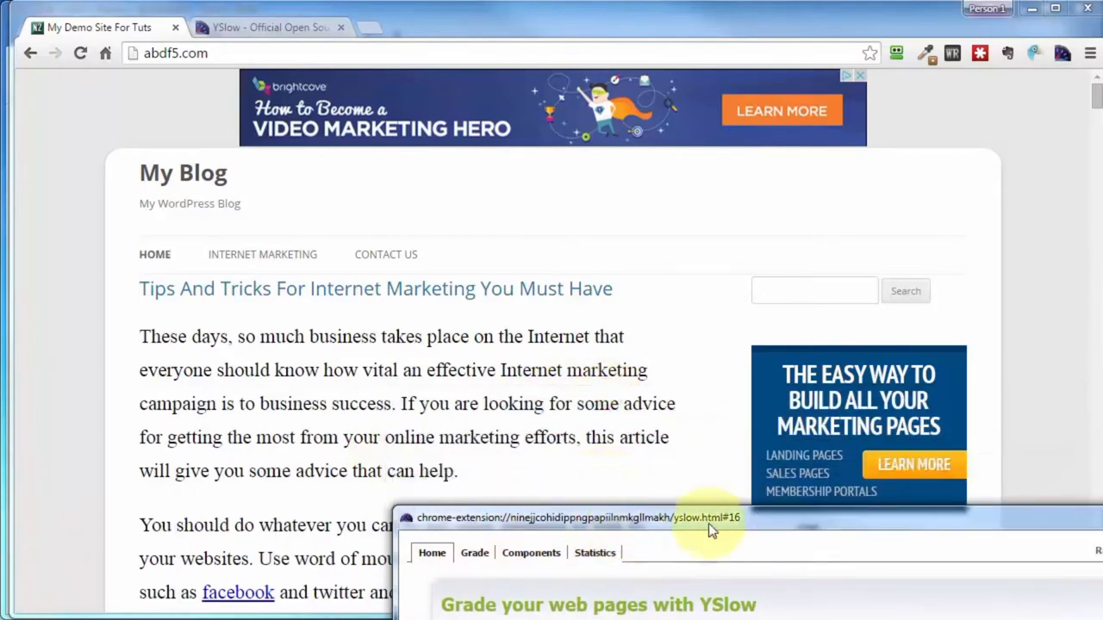
{"action": "left_click_drag", "start_coordinate": [814, 519], "coordinate": [449, 288]}
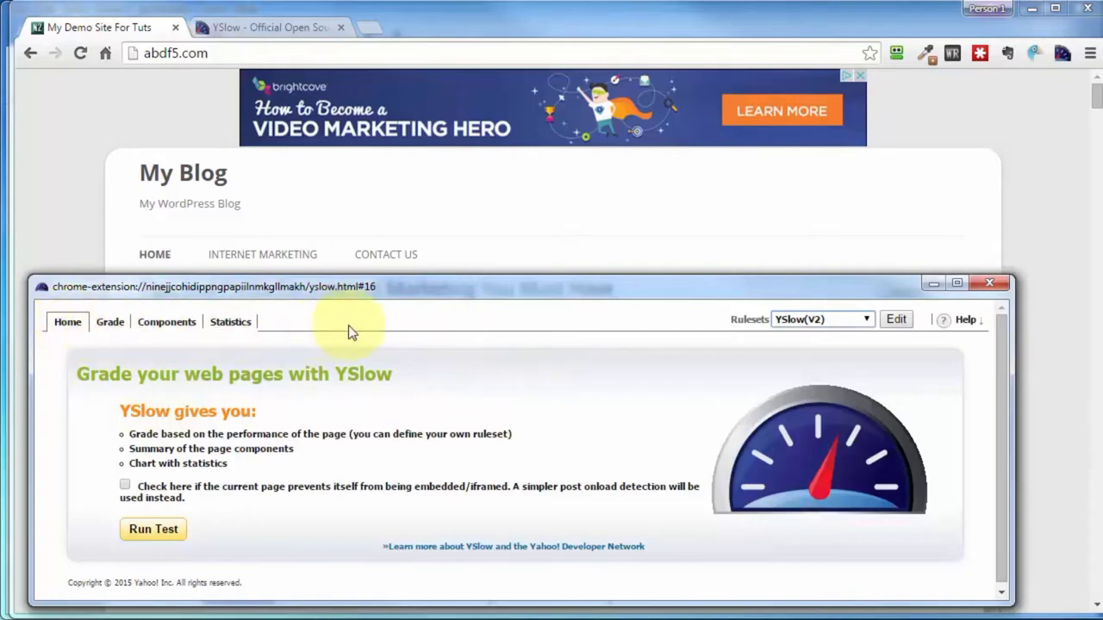
{"action": "left_click", "coordinate": [153, 529]}
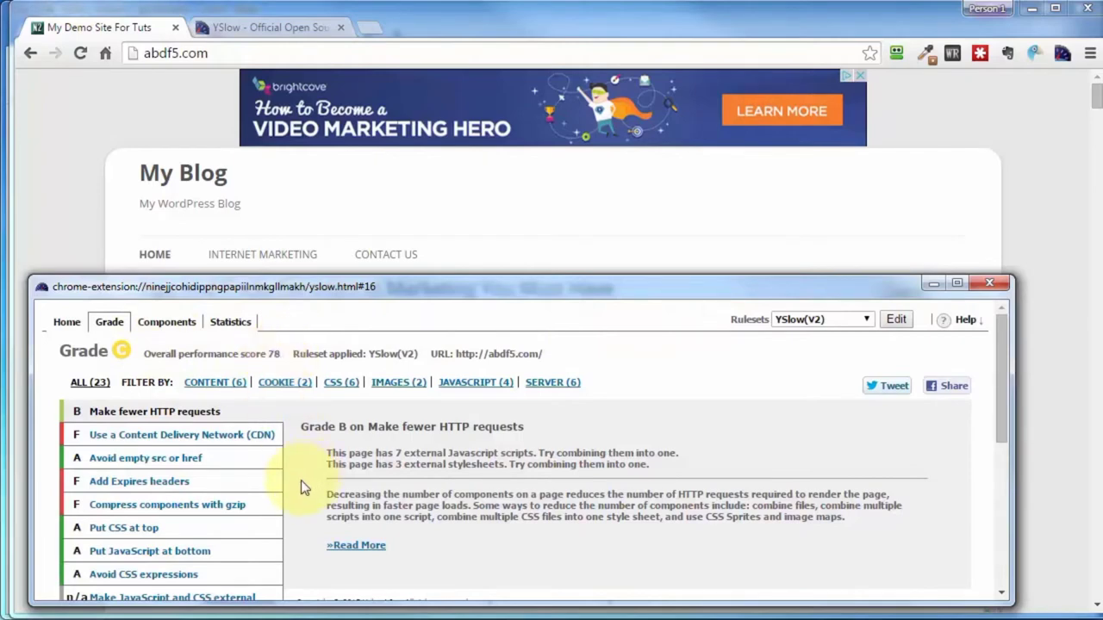
Step: Examine the YSlow grade details for the Use a Content Delivery Network (CDN) rule
{"action": "left_click", "coordinate": [105, 436]}
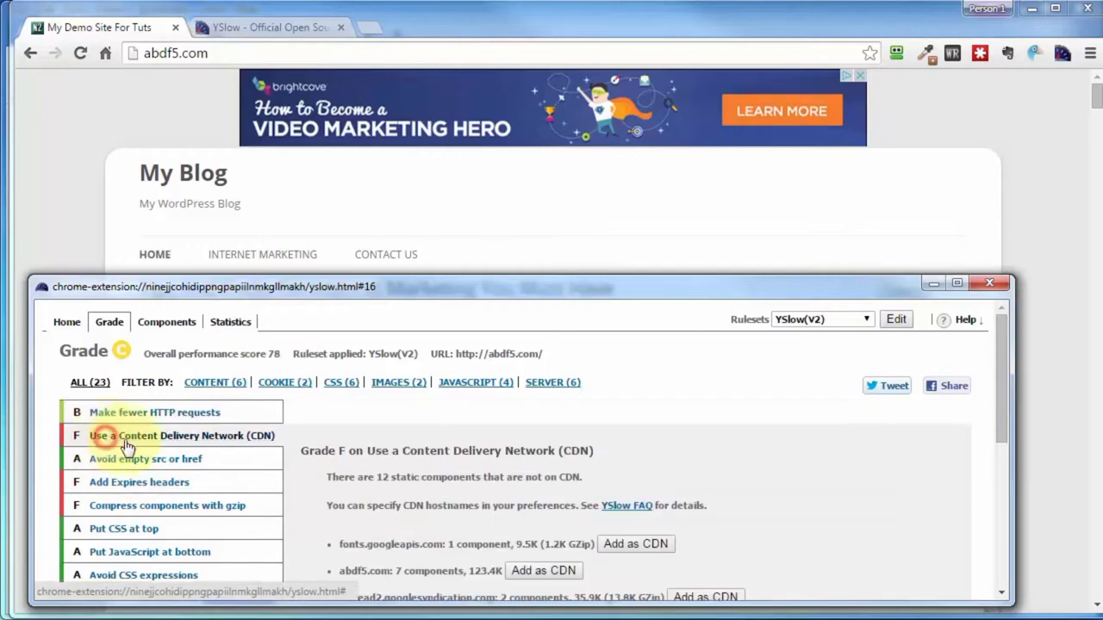
{"action": "scroll", "coordinate": [443, 443], "scroll_direction": "down", "scroll_amount": 2}
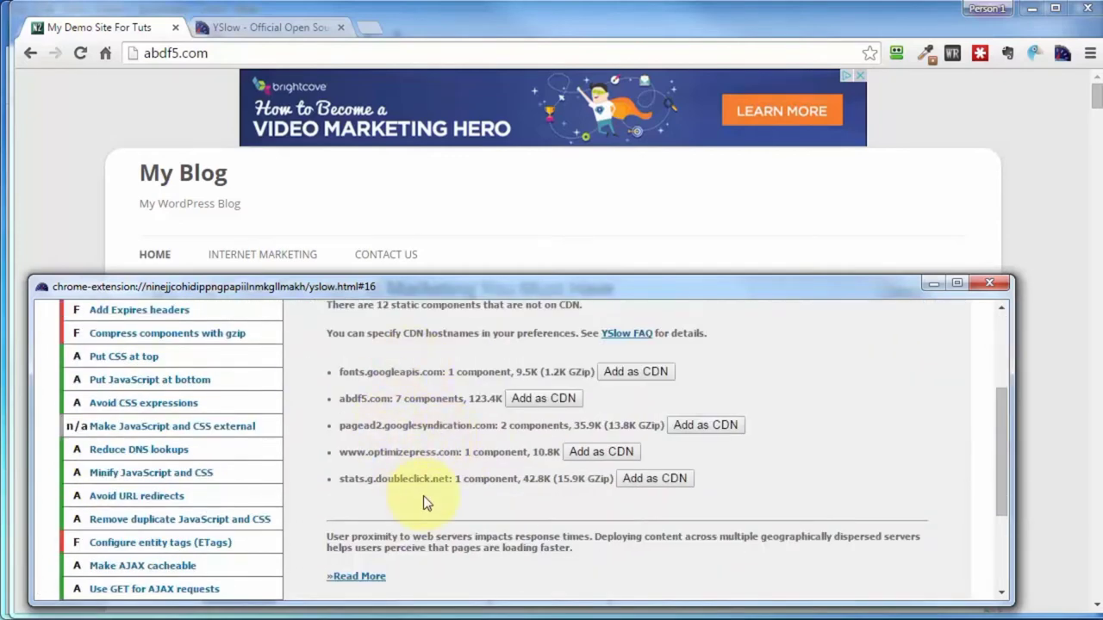
{"action": "scroll", "coordinate": [463, 472], "scroll_direction": "up", "scroll_amount": 2}
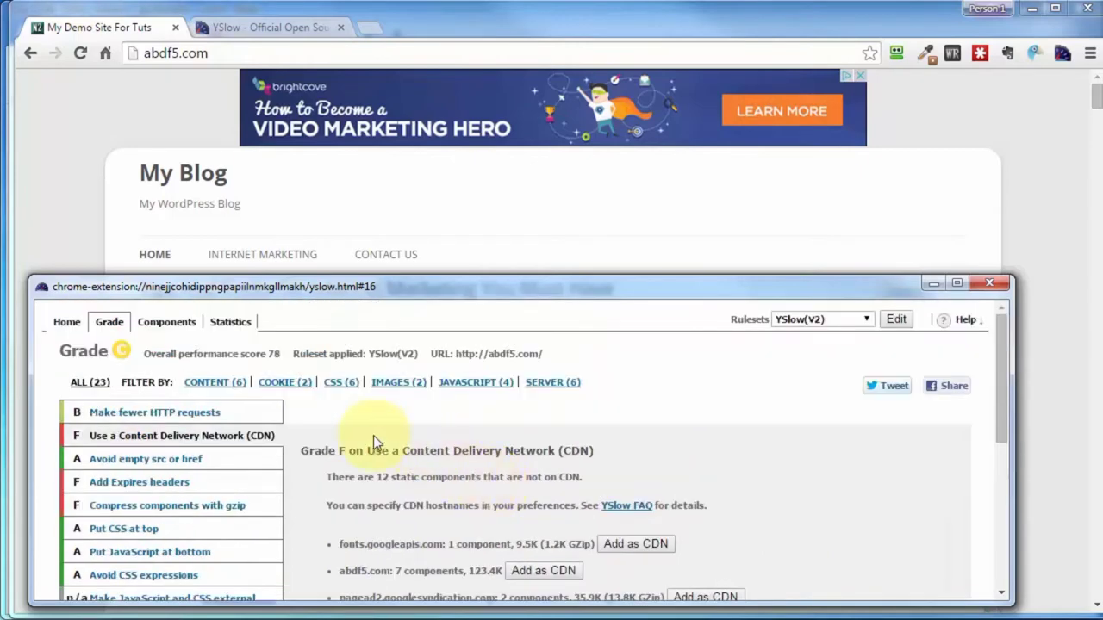
Step: Create a new ruleset with Avoid CSS expressions, Minify JavaScript and CSS, Configure entity tags, Reduce the number of DOM elements, and Use cookie-free domains
{"action": "left_click", "coordinate": [865, 319]}
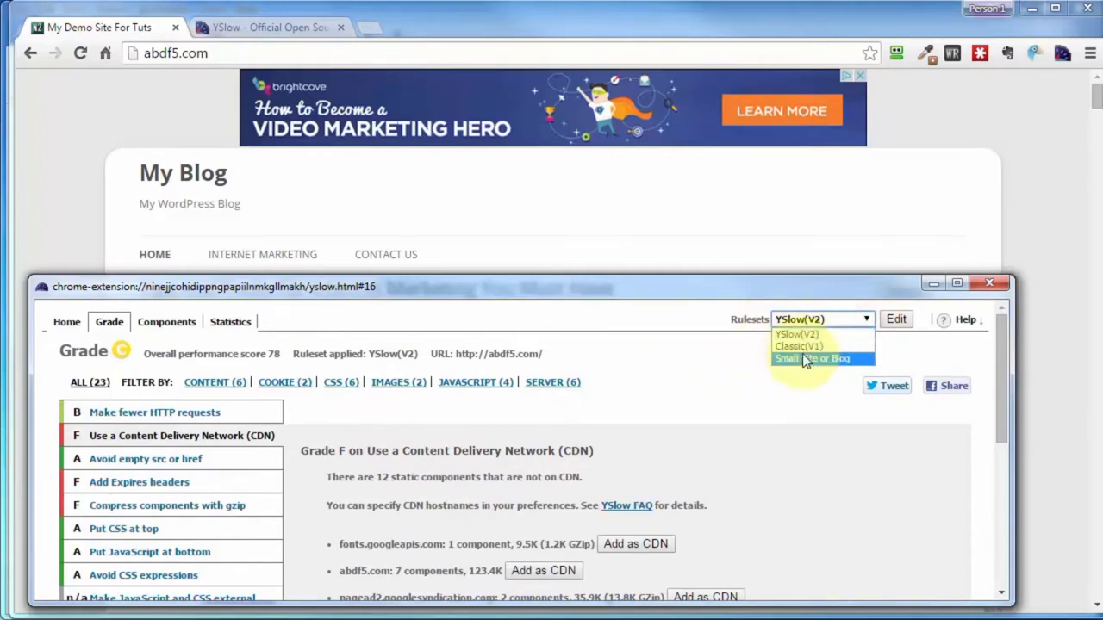
{"action": "left_click", "coordinate": [894, 319]}
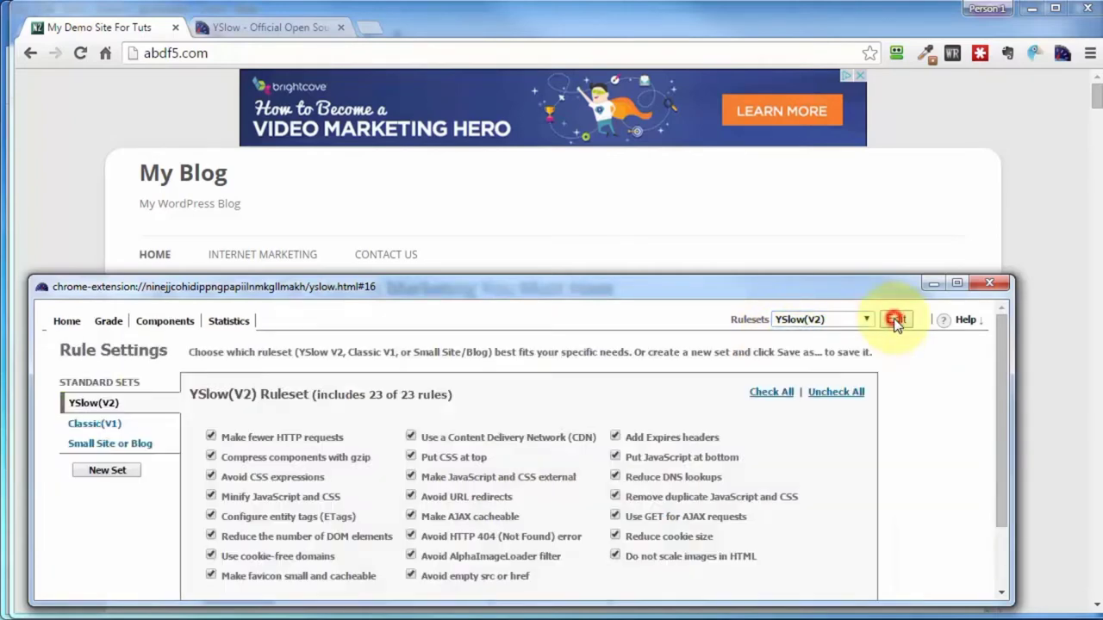
{"action": "left_click", "coordinate": [106, 468]}
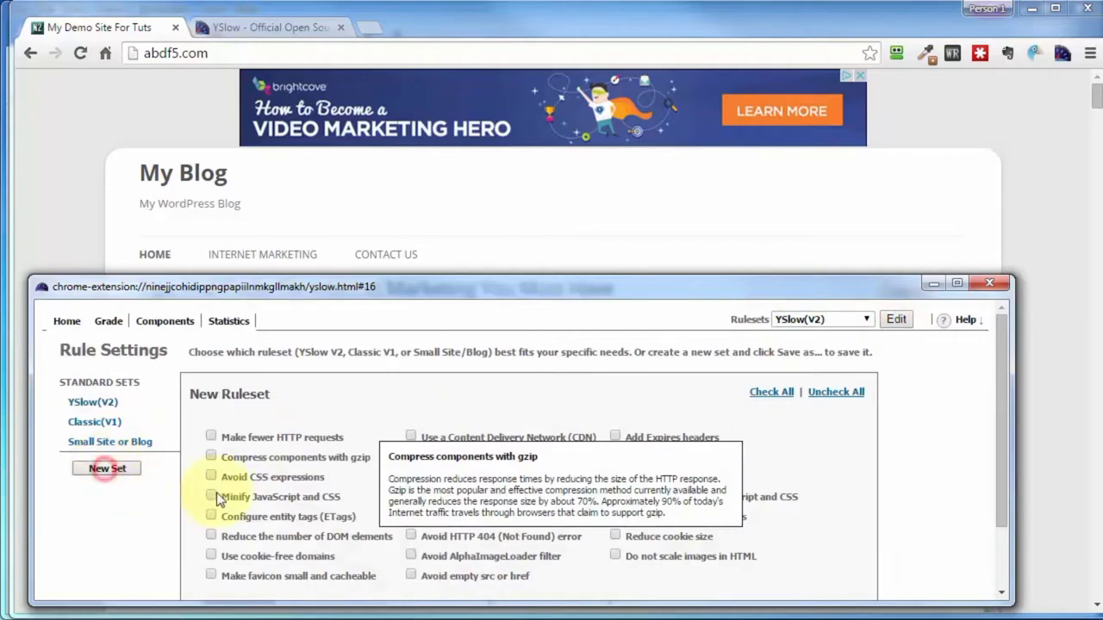
{"action": "left_click", "coordinate": [215, 477]}
{"action": "left_click", "coordinate": [211, 497]}
{"action": "left_click", "coordinate": [210, 517]}
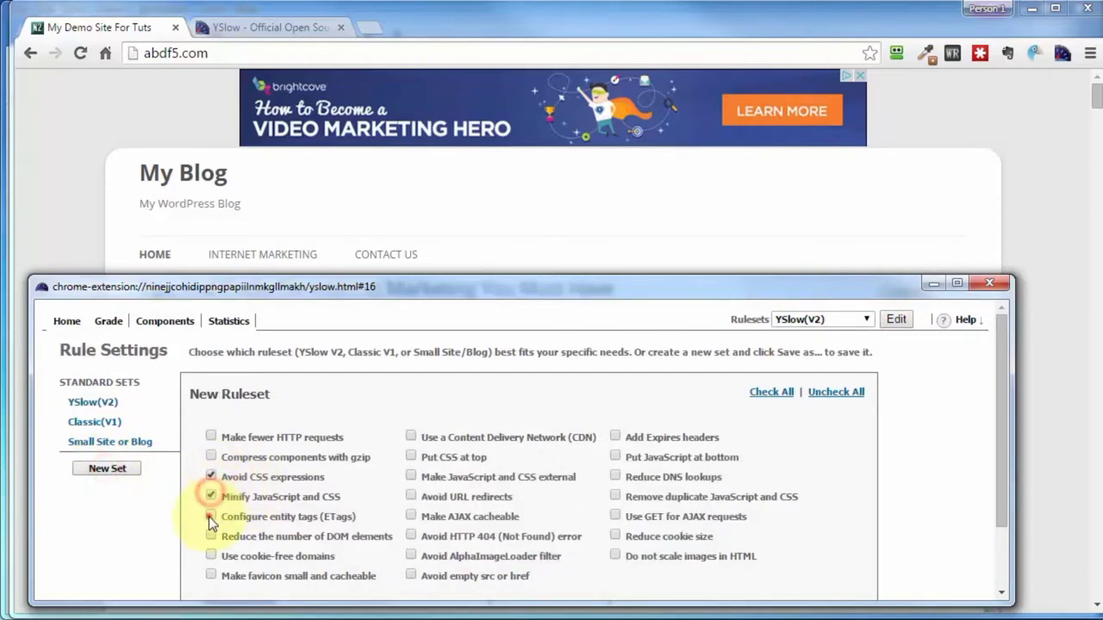
{"action": "left_click", "coordinate": [211, 535]}
{"action": "left_click", "coordinate": [211, 555]}
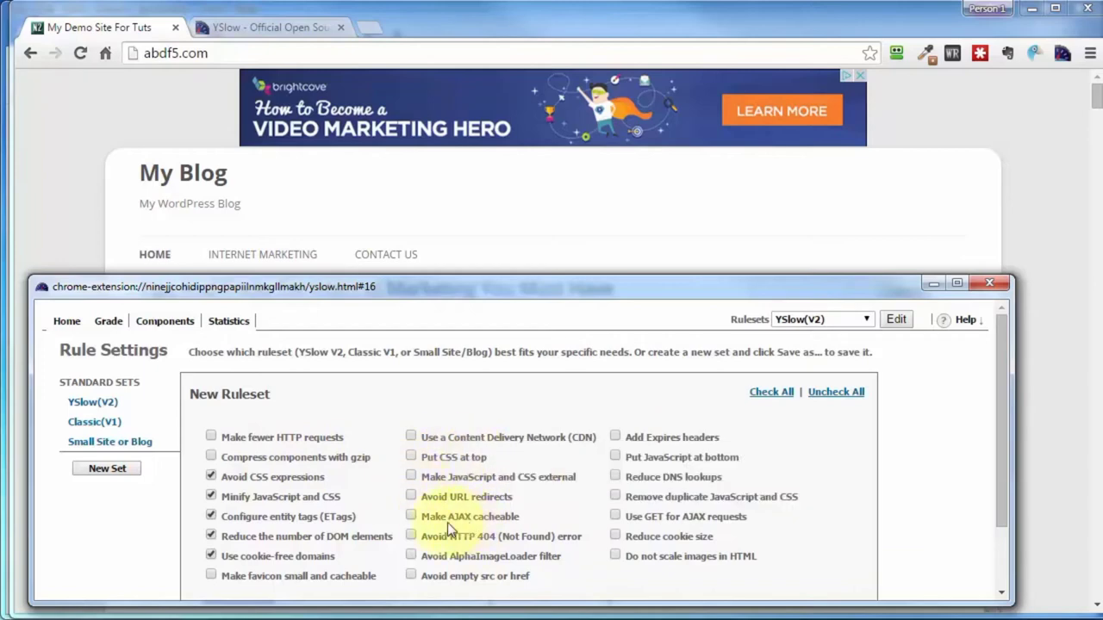
Step: Save the new ruleset under the name site-name
{"action": "scroll", "coordinate": [325, 505], "scroll_direction": "down", "scroll_amount": 2}
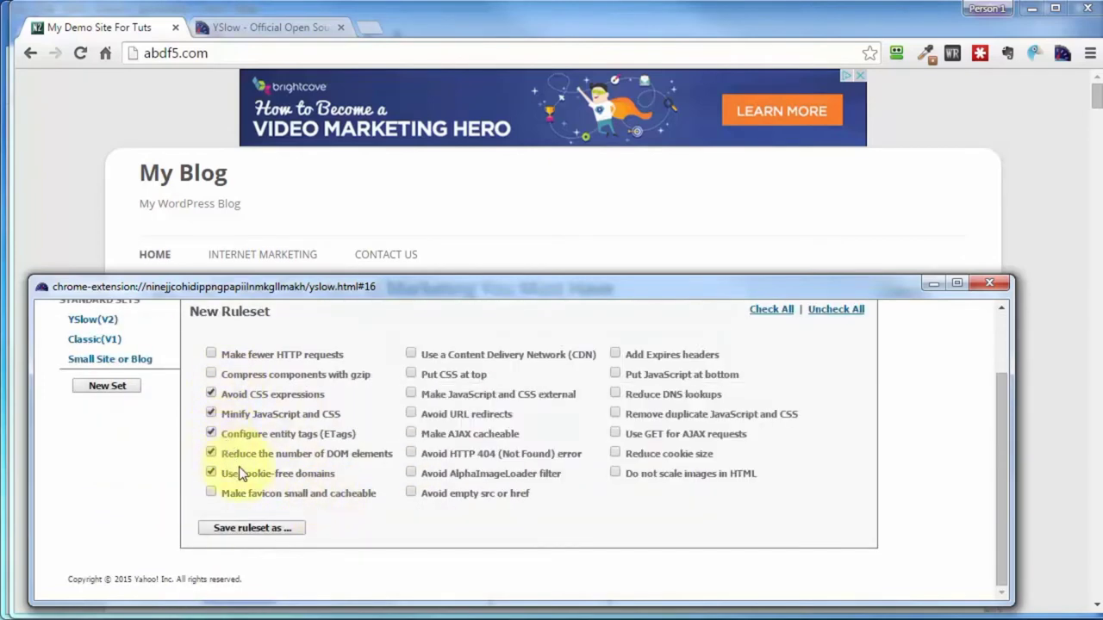
{"action": "left_click", "coordinate": [230, 529]}
{"action": "left_click", "coordinate": [438, 355]}
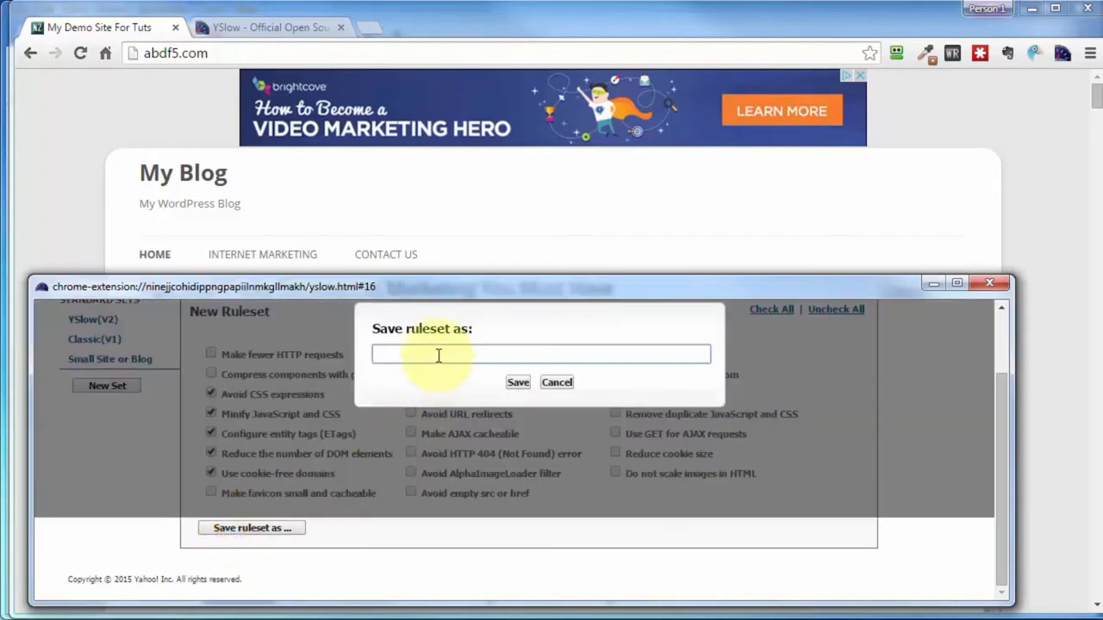
{"action": "type", "text": "site-name"}
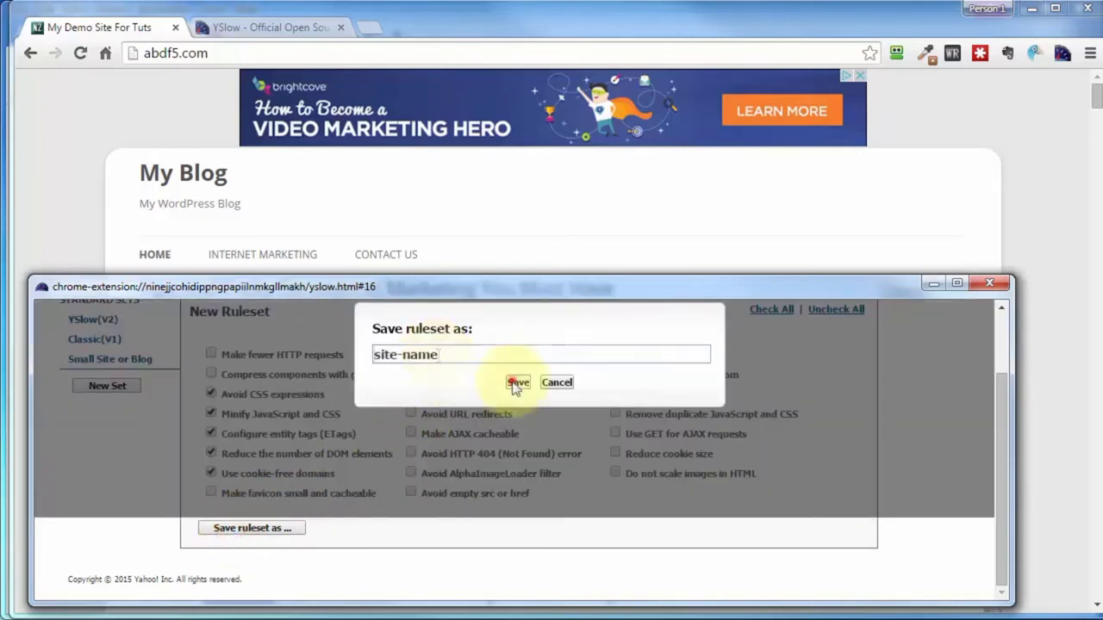
{"action": "left_click", "coordinate": [518, 381]}
{"action": "left_click", "coordinate": [376, 527]}
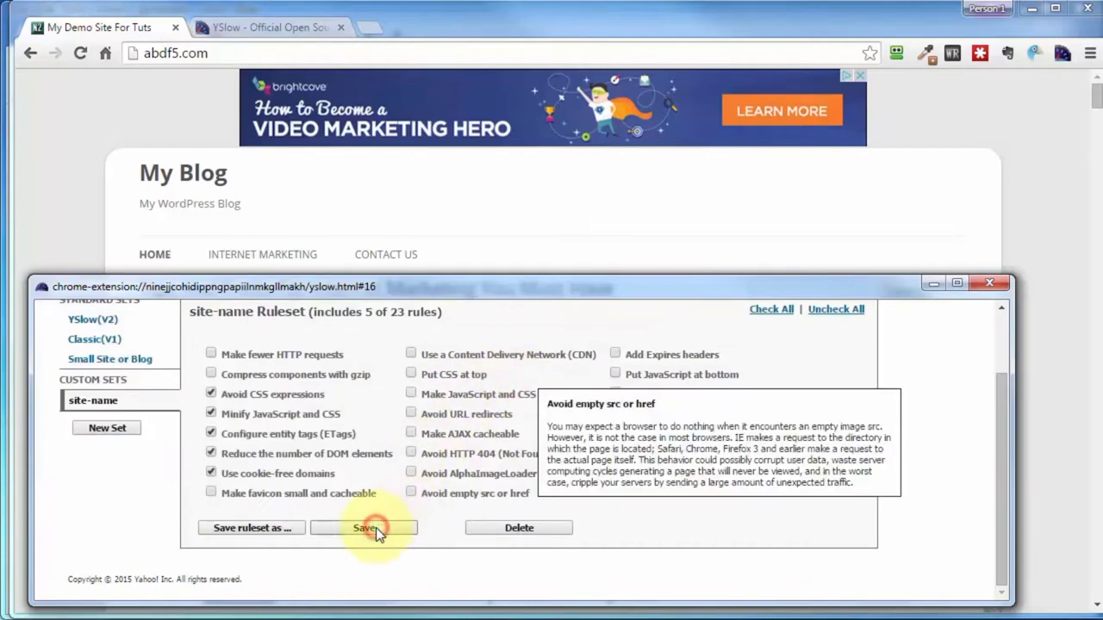
Step: Choose the custom site-name ruleset and run the YSlow test on the page with it
{"action": "left_click", "coordinate": [107, 428]}
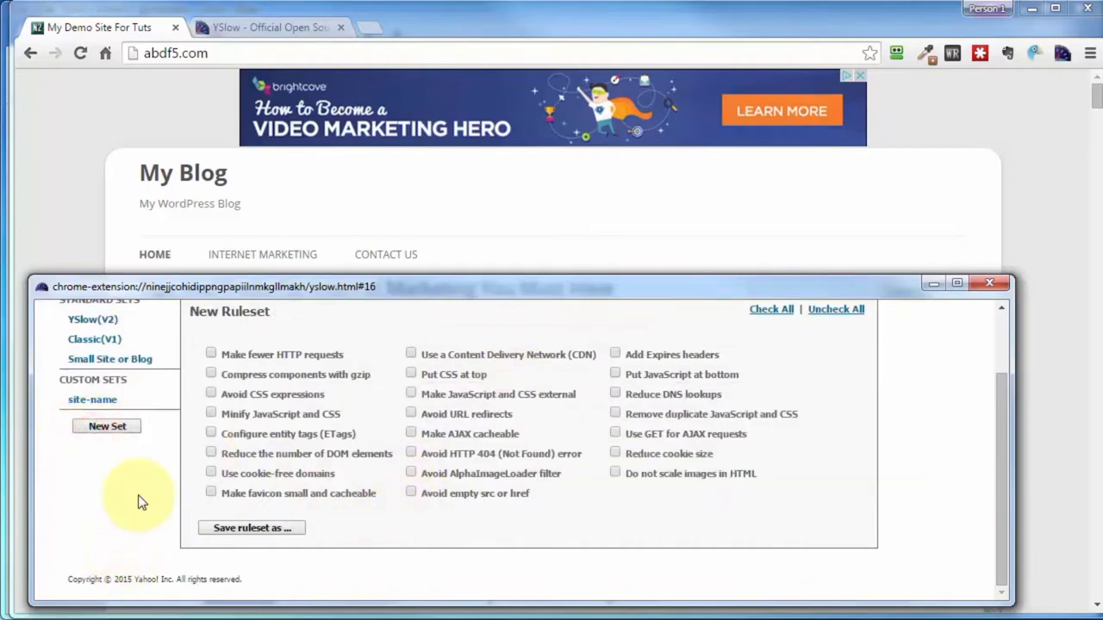
{"action": "scroll", "coordinate": [968, 443], "scroll_direction": "up", "scroll_amount": 1}
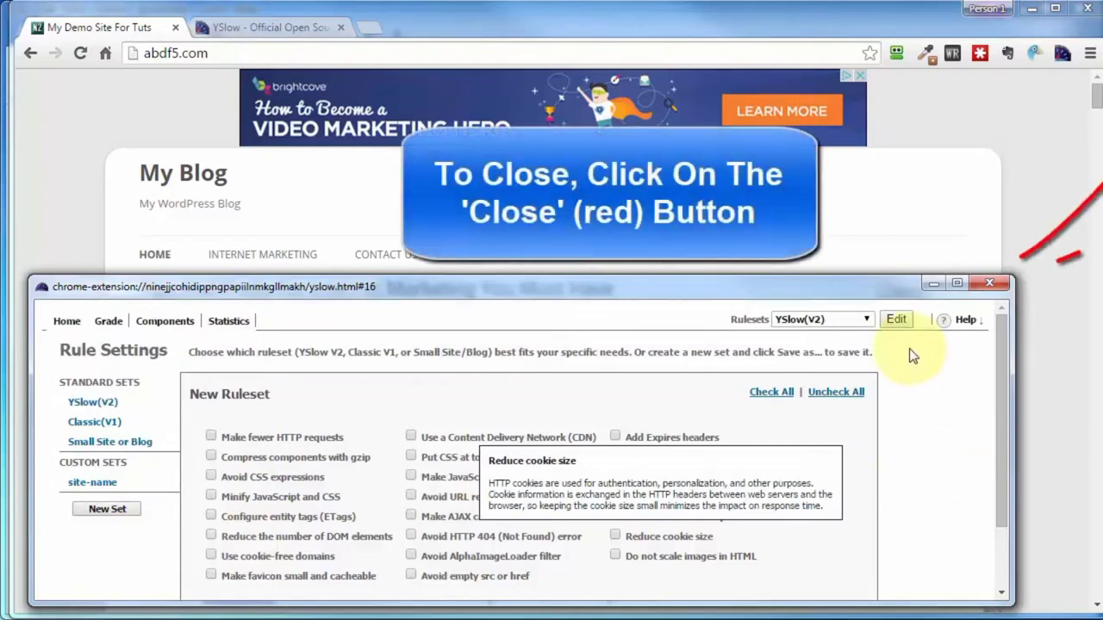
{"action": "left_click", "coordinate": [763, 320]}
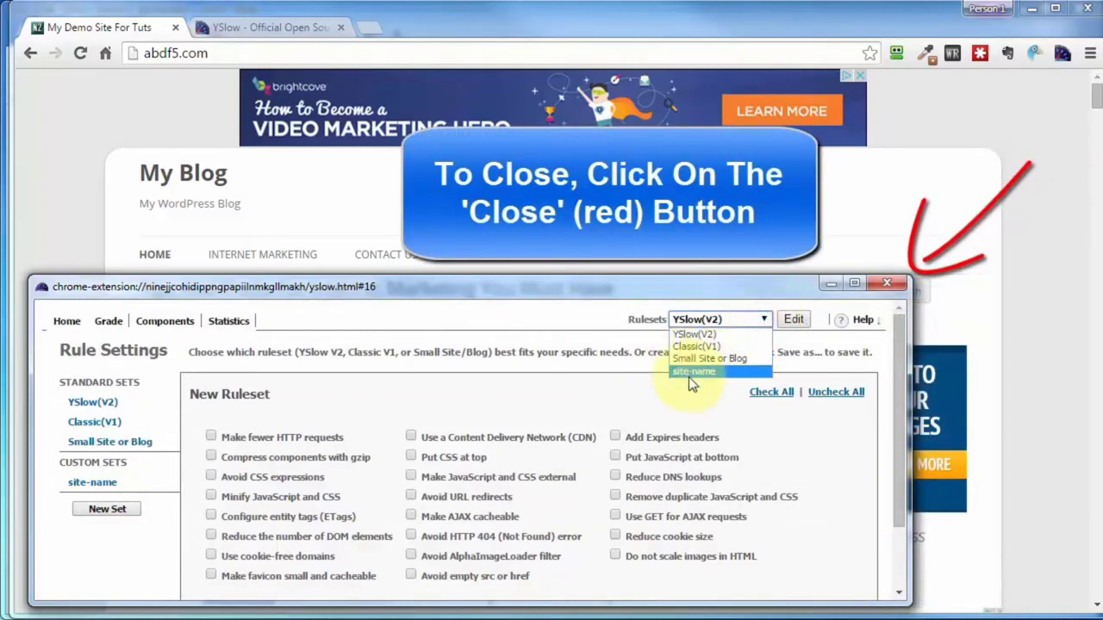
{"action": "left_click", "coordinate": [698, 375]}
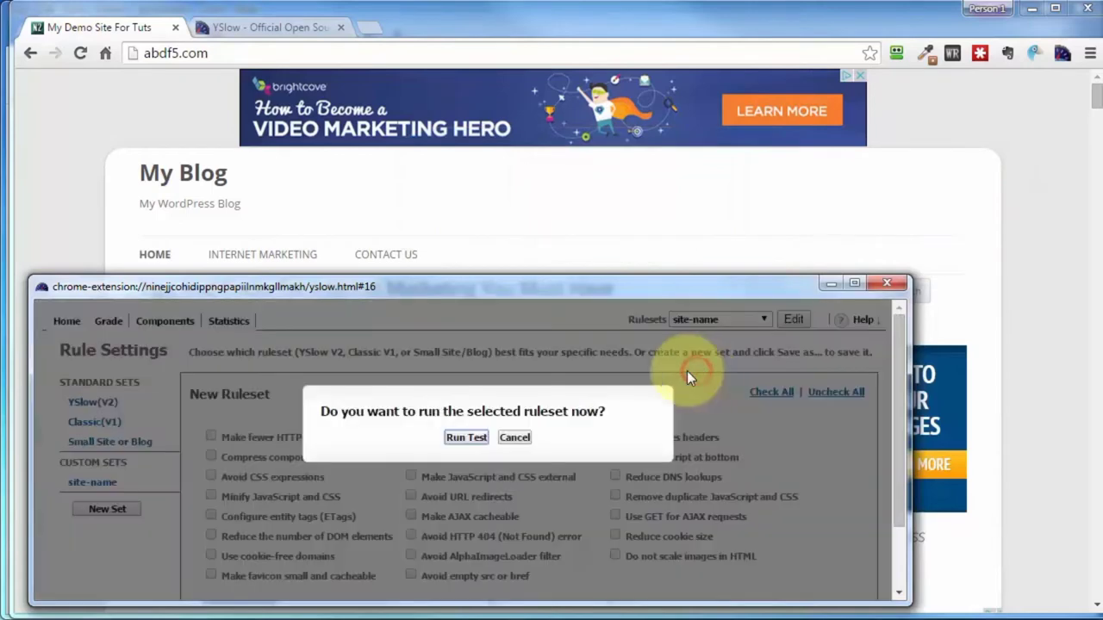
{"action": "left_click", "coordinate": [461, 436]}
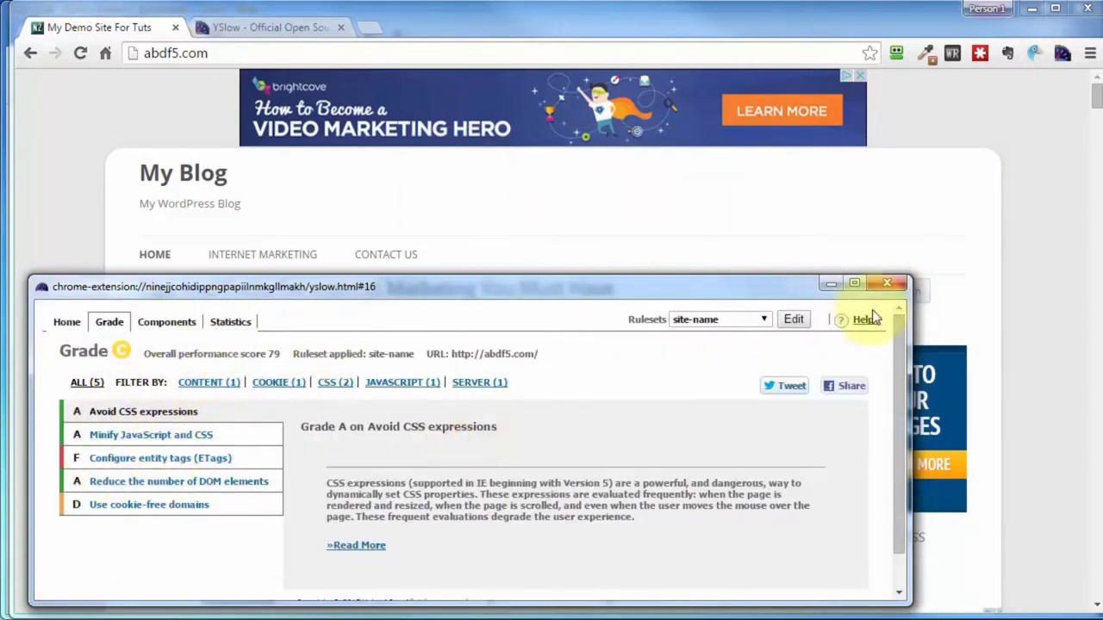
Step: Close the YSlow results window, reopen YSlow on the same page and check its list of rulesets
{"action": "left_click", "coordinate": [888, 284]}
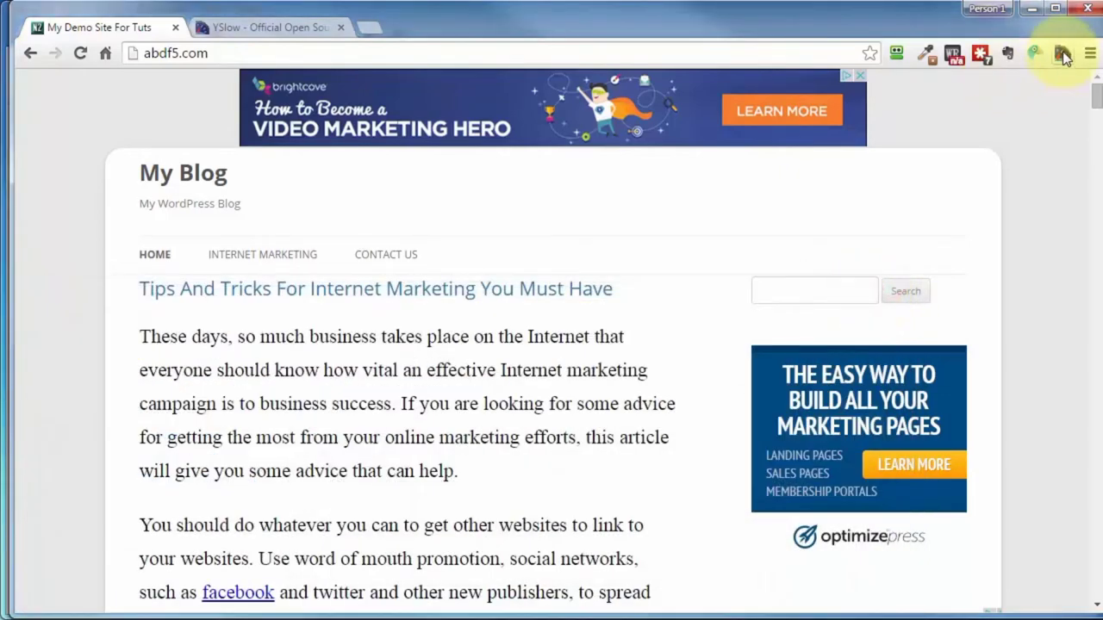
{"action": "left_click", "coordinate": [1062, 54]}
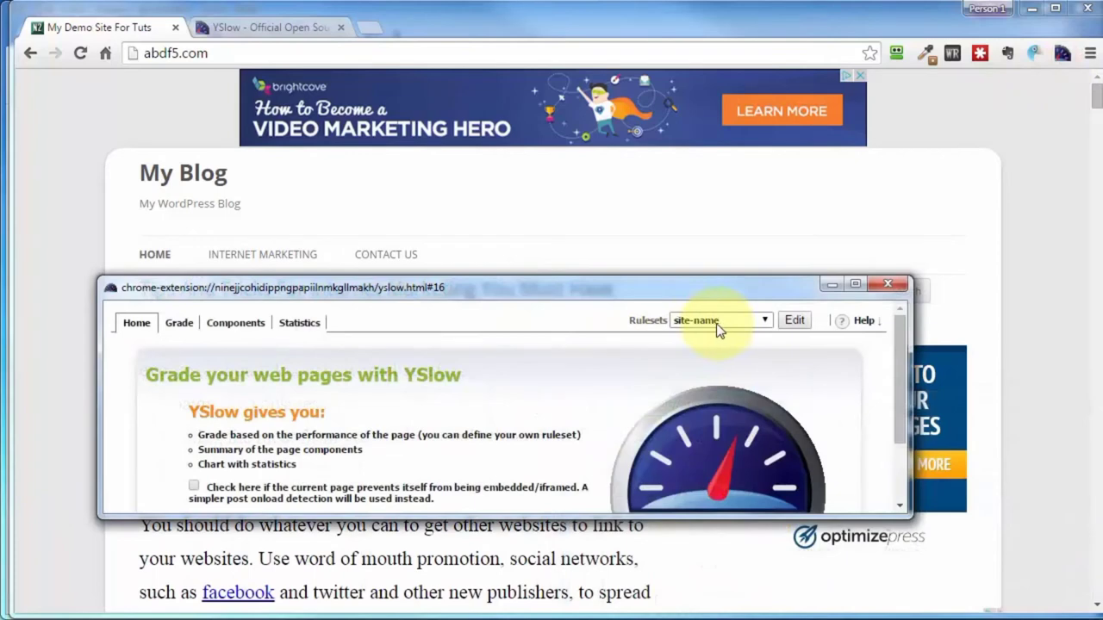
{"action": "left_click", "coordinate": [766, 318]}
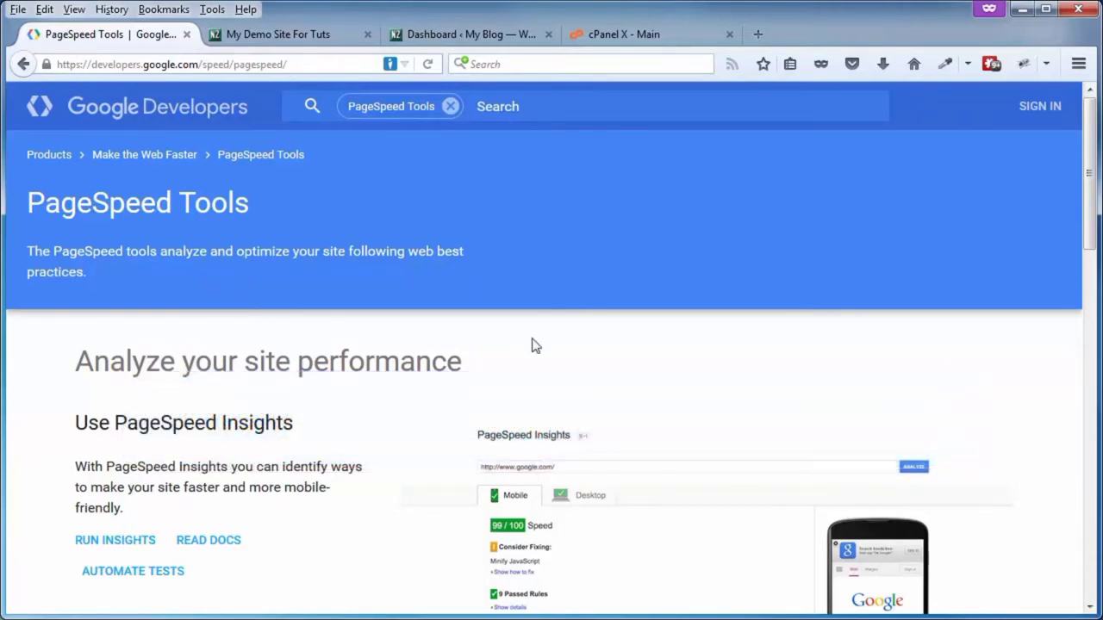
Step: In Firefox, look through the PageSpeed Tools page and the PageSpeed Insights docs, including the API reference rules, and return to PageSpeed Tools
{"action": "scroll", "coordinate": [532, 346], "scroll_direction": "down", "scroll_amount": 10}
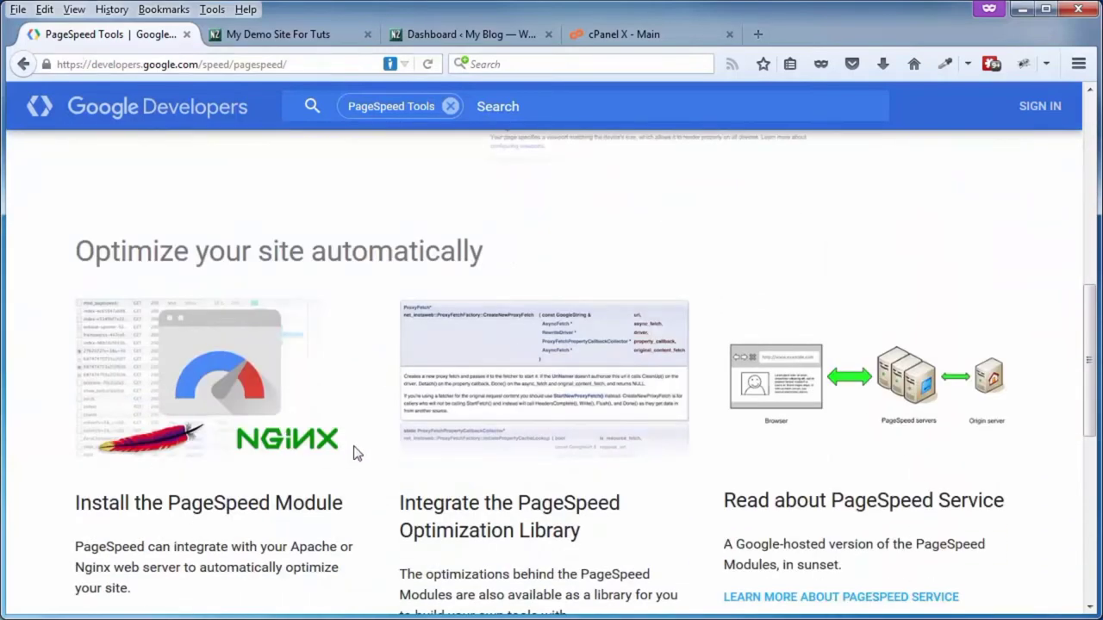
{"action": "scroll", "coordinate": [358, 457], "scroll_direction": "up", "scroll_amount": 10}
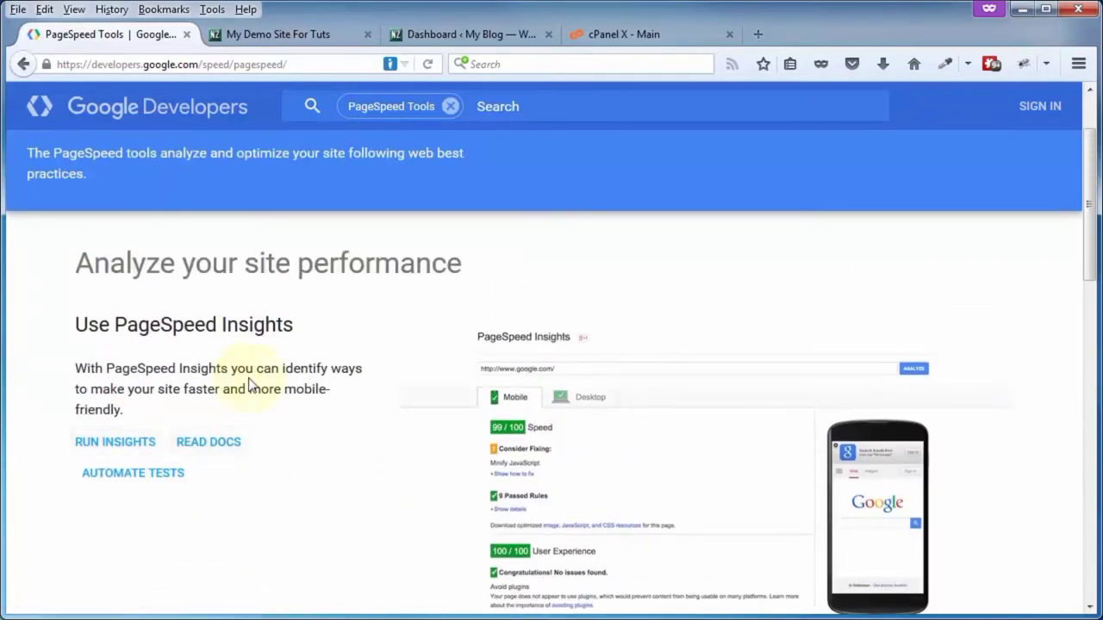
{"action": "left_click", "coordinate": [204, 447]}
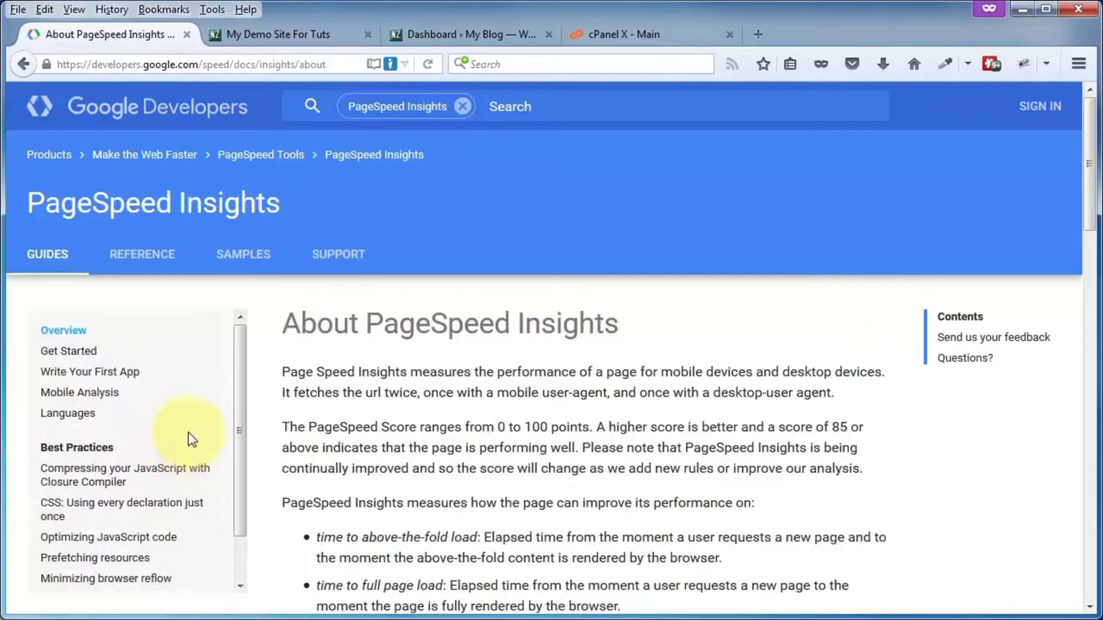
{"action": "left_click", "coordinate": [144, 252]}
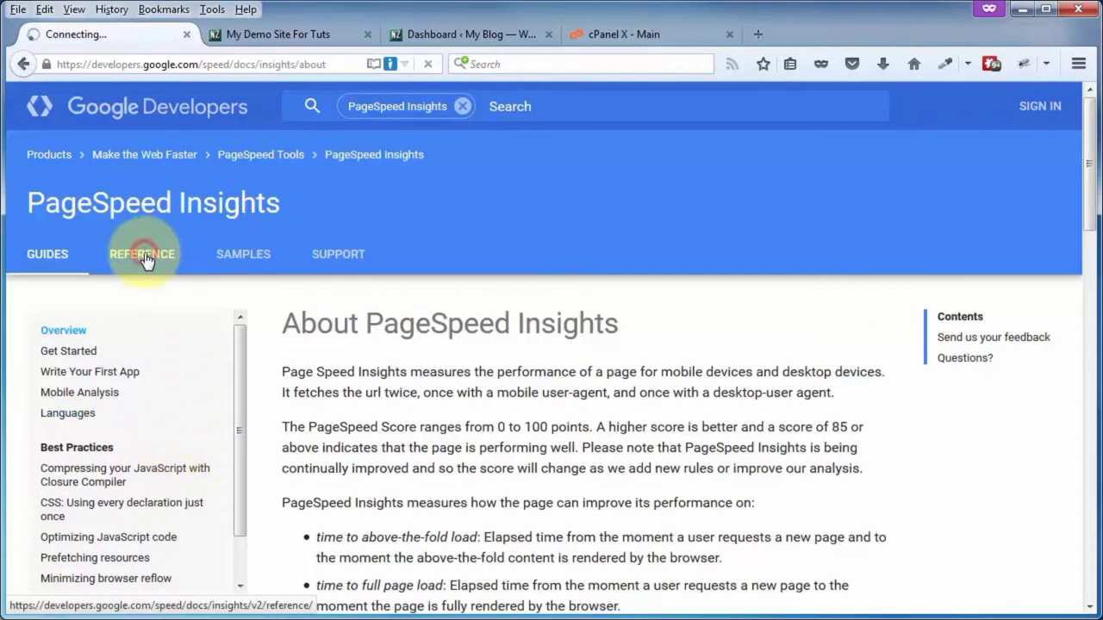
{"action": "left_click", "coordinate": [69, 376]}
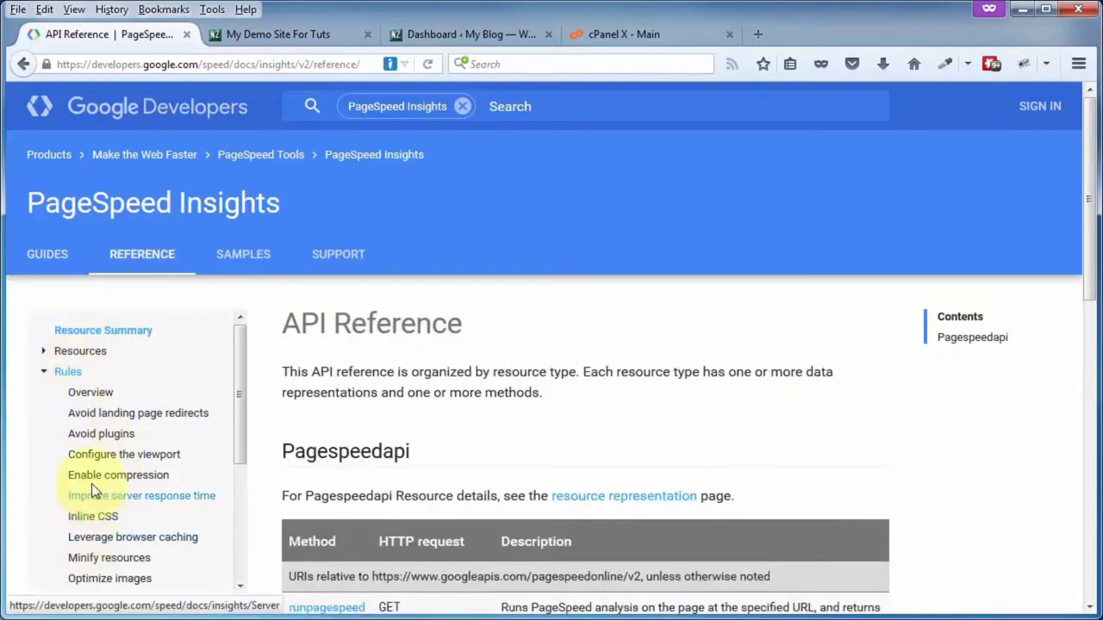
{"action": "left_click", "coordinate": [22, 64]}
{"action": "left_click", "coordinate": [22, 67]}
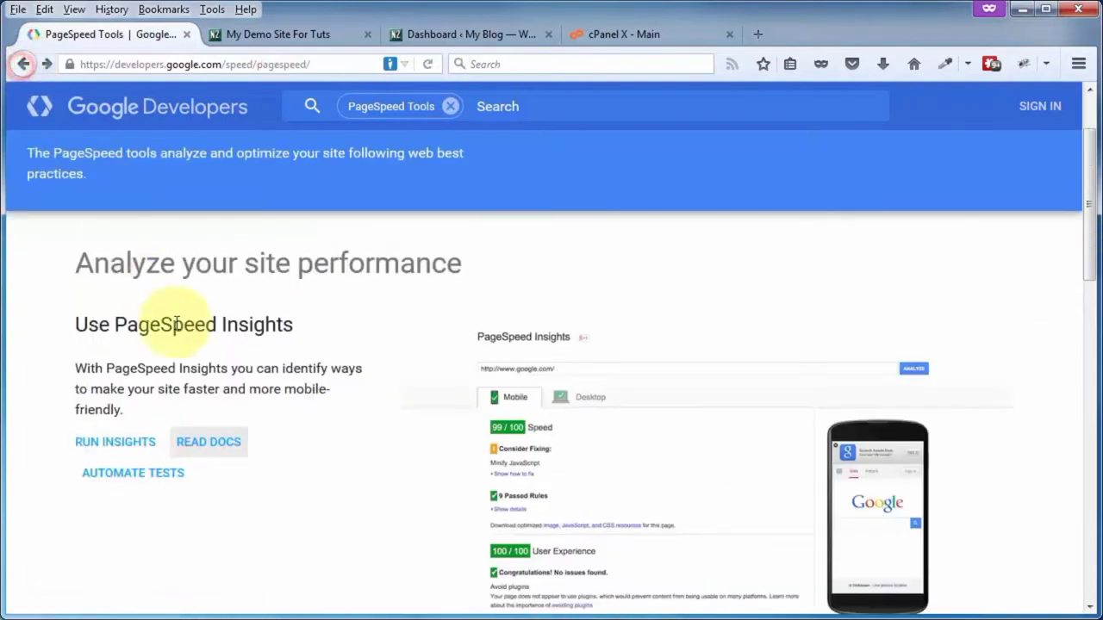
Step: Open the PageSpeed Insights analysis page, and view the demo site and its WordPress dashboard
{"action": "left_click", "coordinate": [92, 445]}
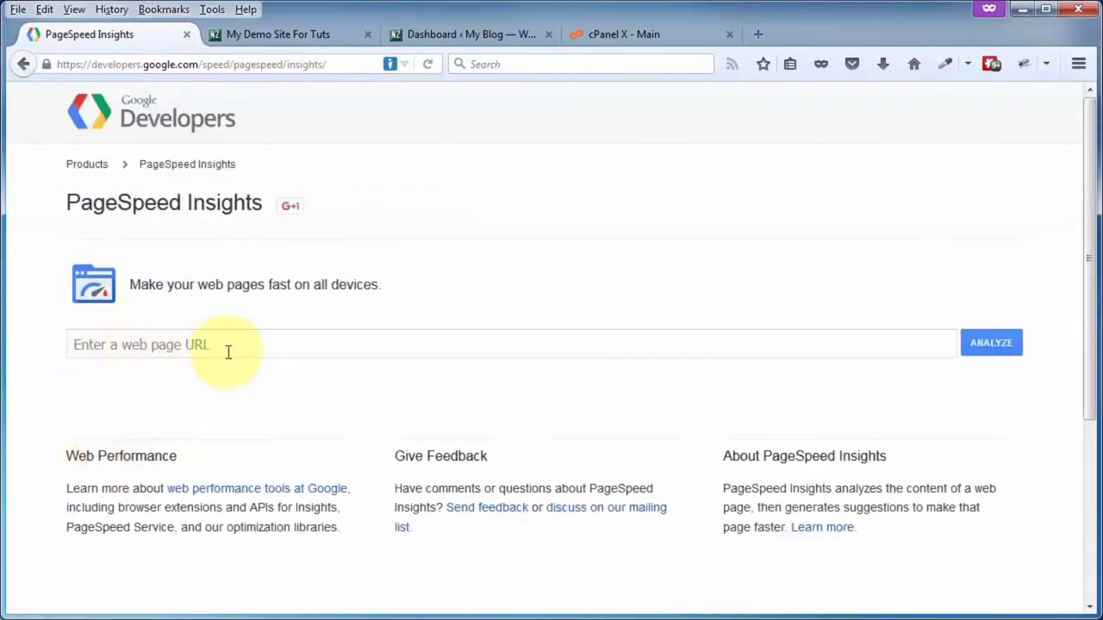
{"action": "left_click", "coordinate": [272, 37]}
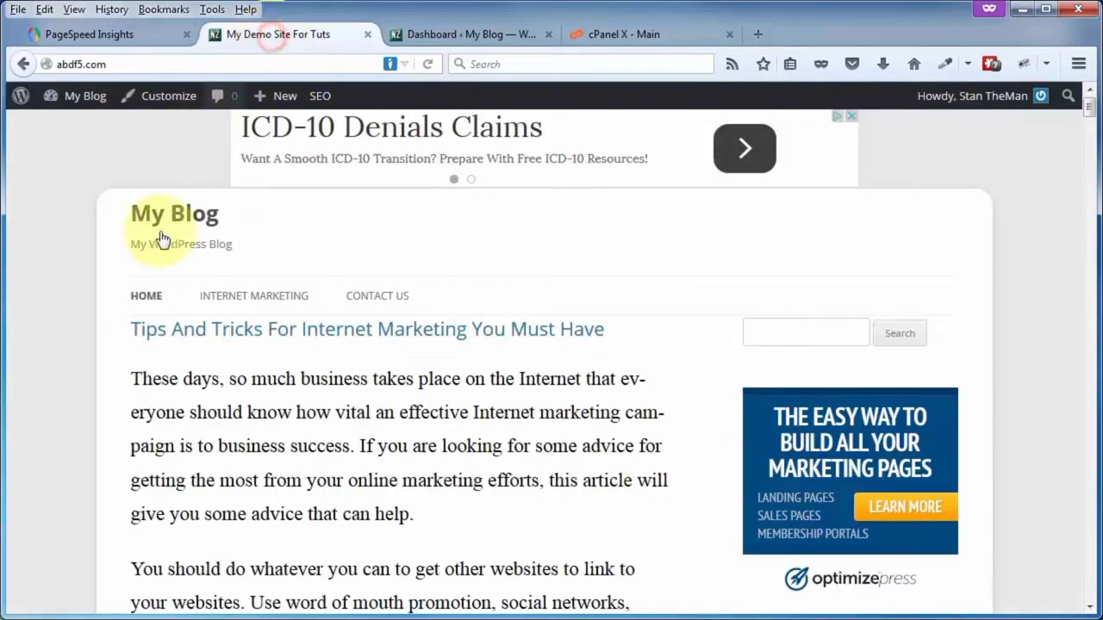
{"action": "left_click", "coordinate": [407, 34]}
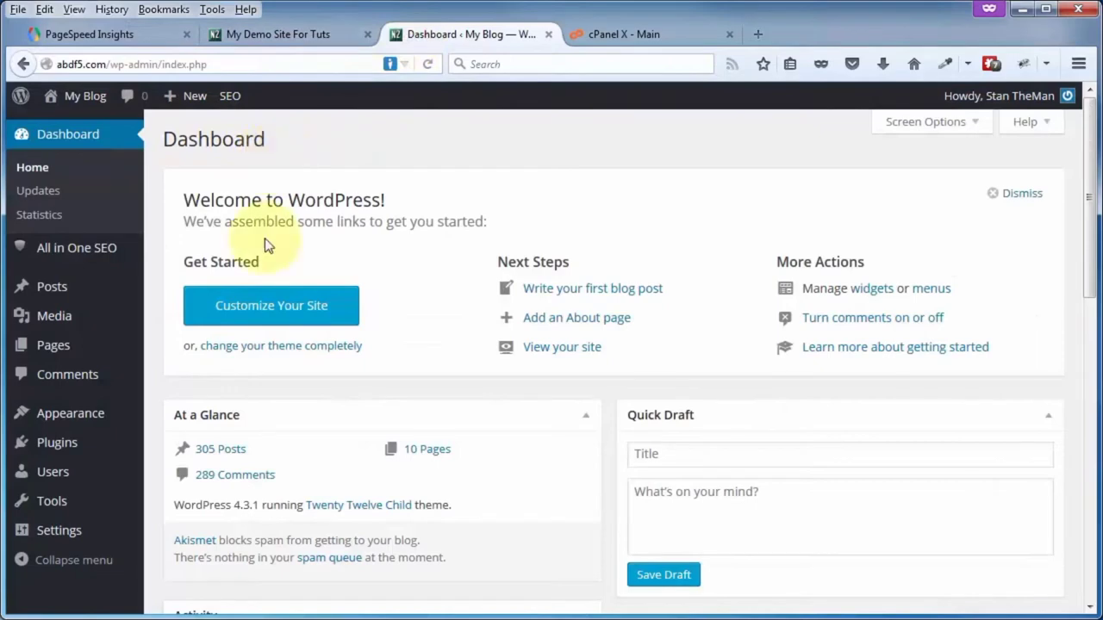
Step: Look over the WordPress dashboard's At a Glance section and the demo site's home page, and copy the site's address
{"action": "scroll", "coordinate": [246, 442], "scroll_direction": "down", "scroll_amount": 2}
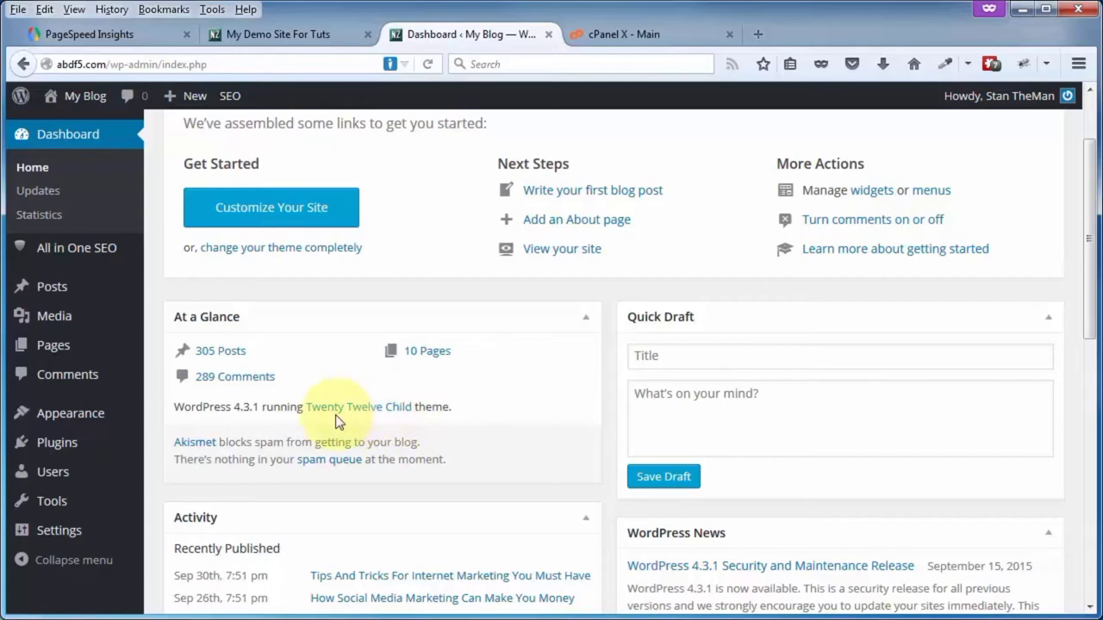
{"action": "left_click", "coordinate": [272, 33]}
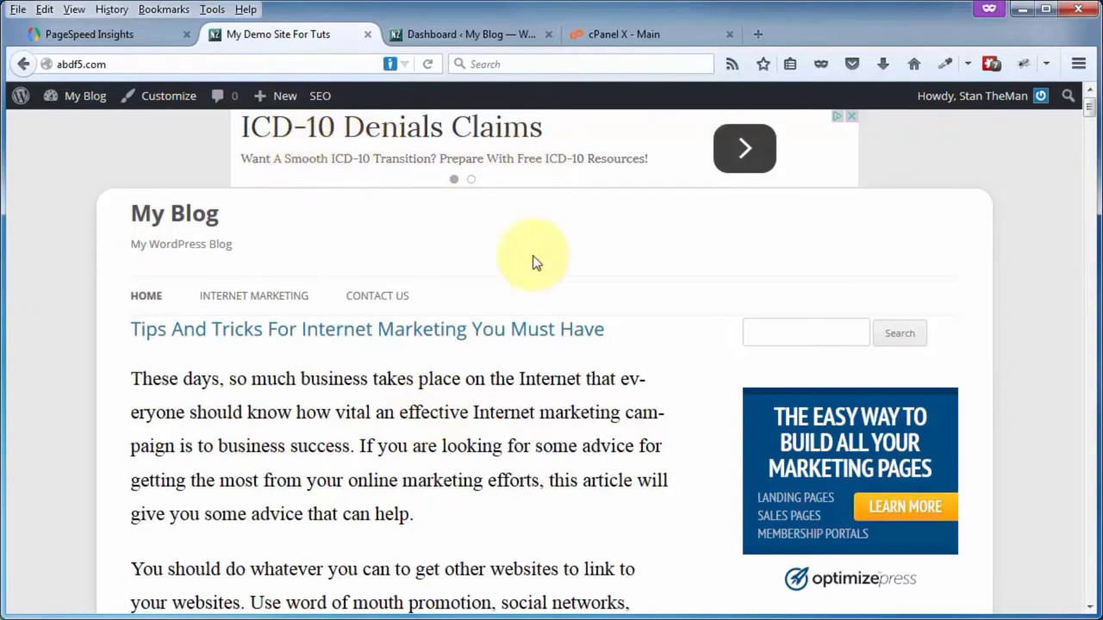
{"action": "scroll", "coordinate": [896, 443], "scroll_direction": "down", "scroll_amount": 5}
{"action": "scroll", "coordinate": [883, 459], "scroll_direction": "up", "scroll_amount": 5}
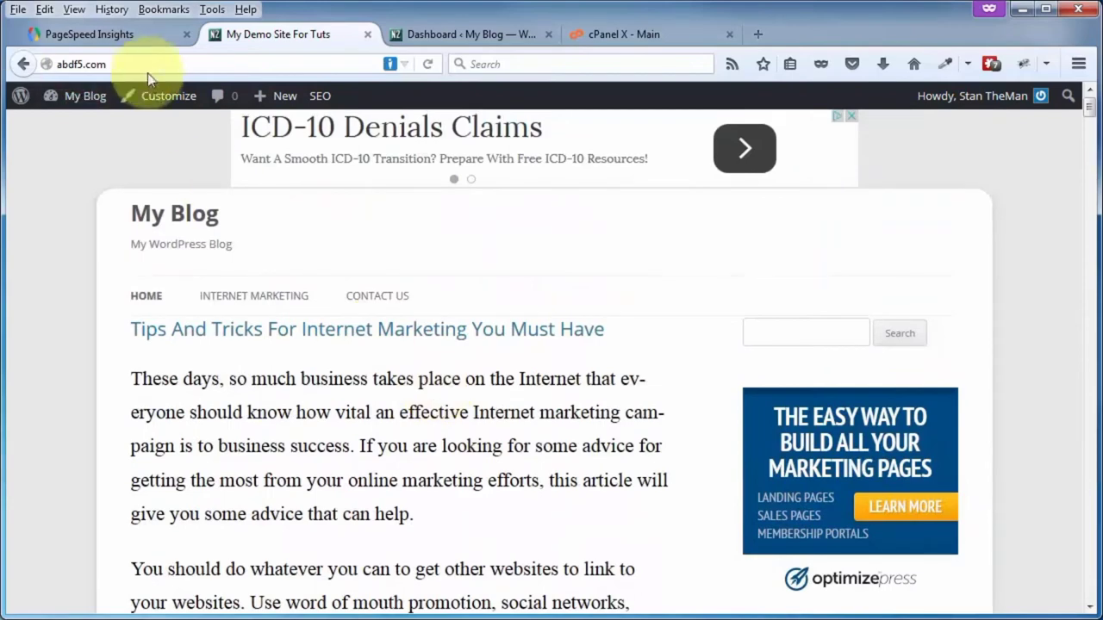
{"action": "left_click", "coordinate": [79, 63]}
{"action": "right_click", "coordinate": [80, 62]}
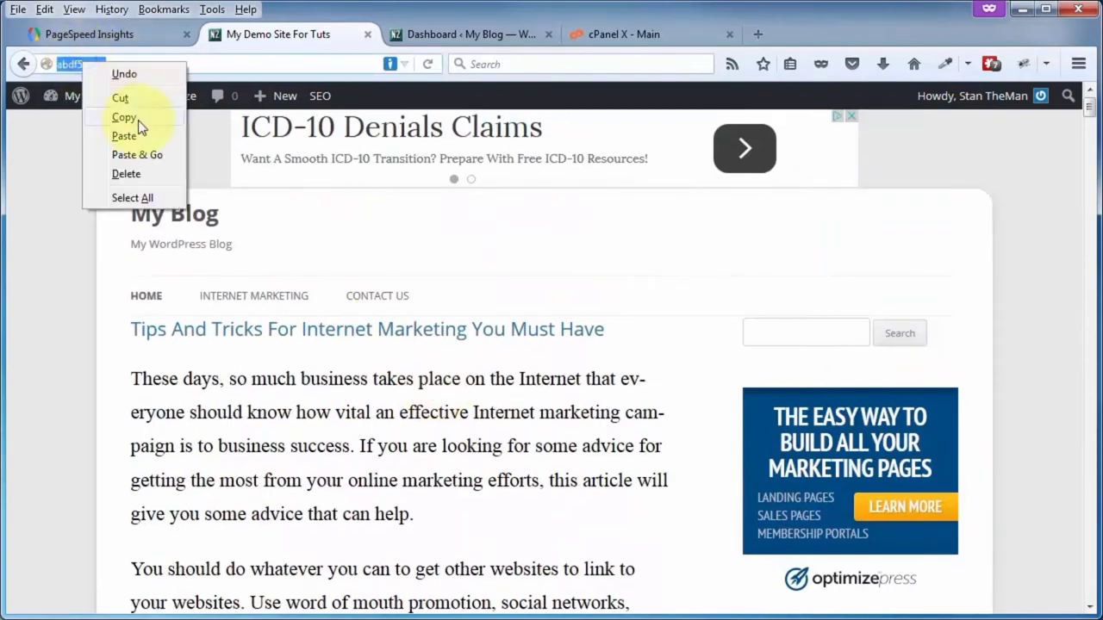
{"action": "left_click", "coordinate": [129, 118]}
{"action": "left_click", "coordinate": [119, 38]}
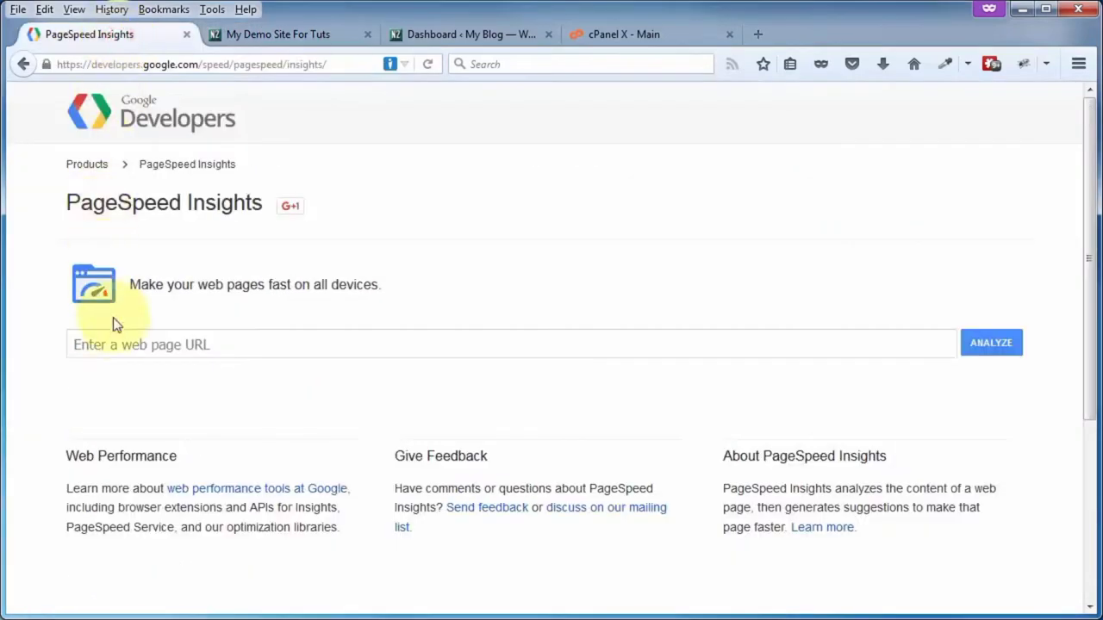
{"action": "left_click", "coordinate": [118, 343]}
{"action": "right_click", "coordinate": [120, 343]}
{"action": "left_click", "coordinate": [165, 417]}
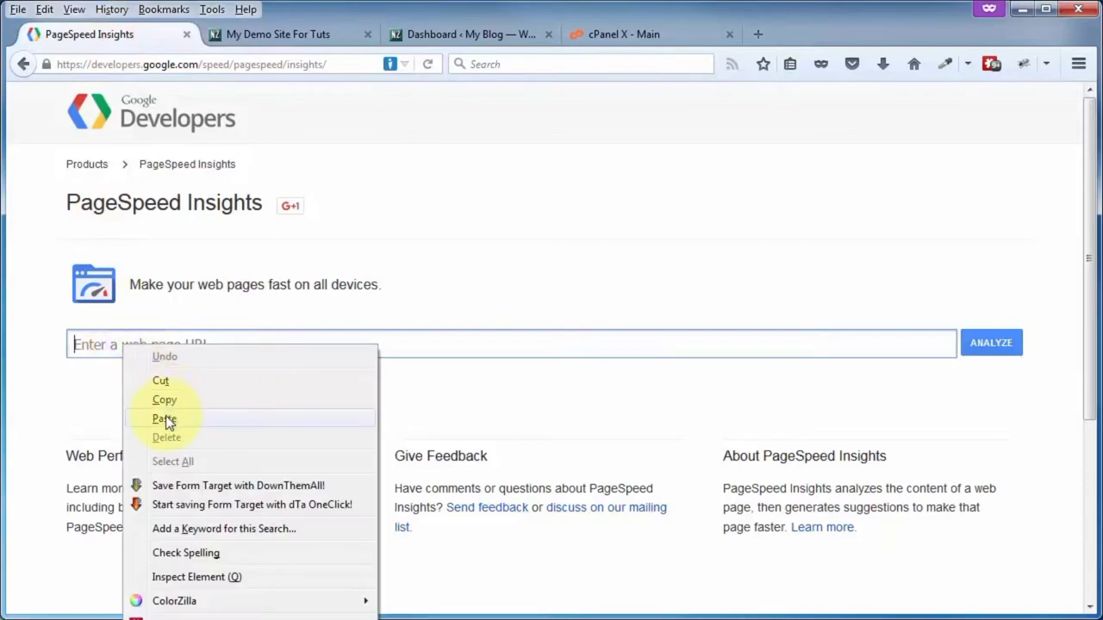
{"action": "left_click", "coordinate": [980, 349]}
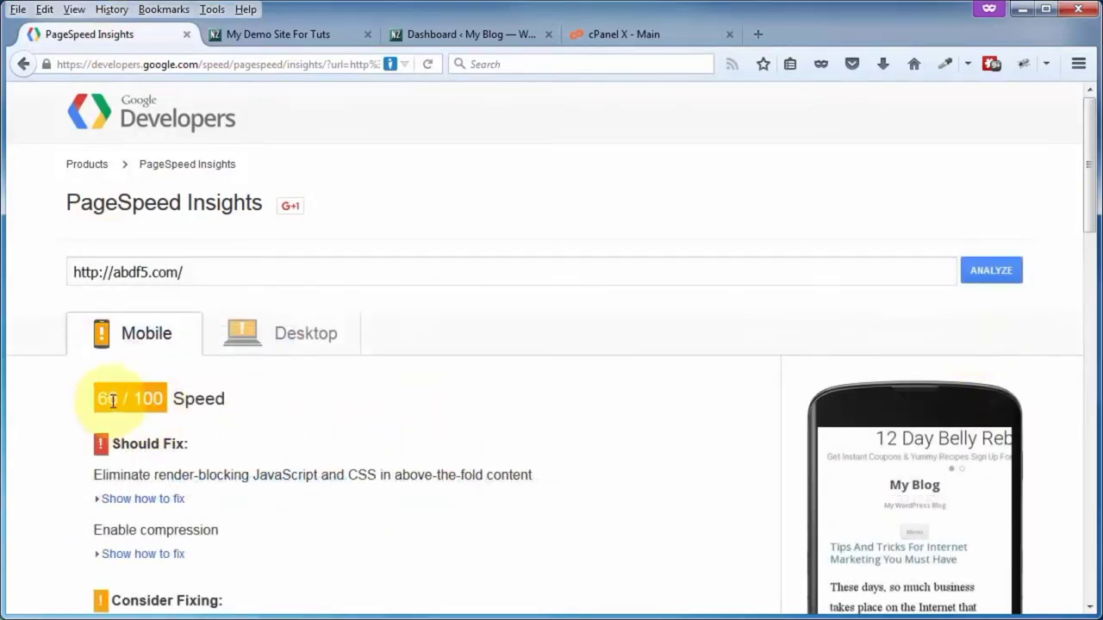
Step: Compare the desktop and mobile scores, and read the mobile suggestions for abdf5.com
{"action": "left_click", "coordinate": [294, 333]}
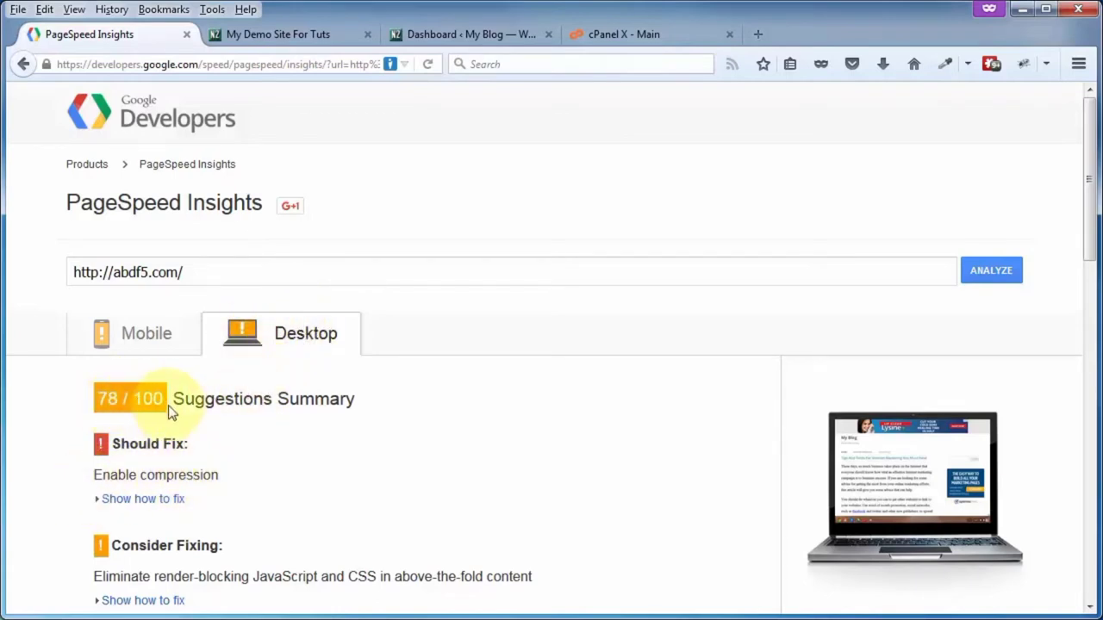
{"action": "left_click", "coordinate": [112, 331]}
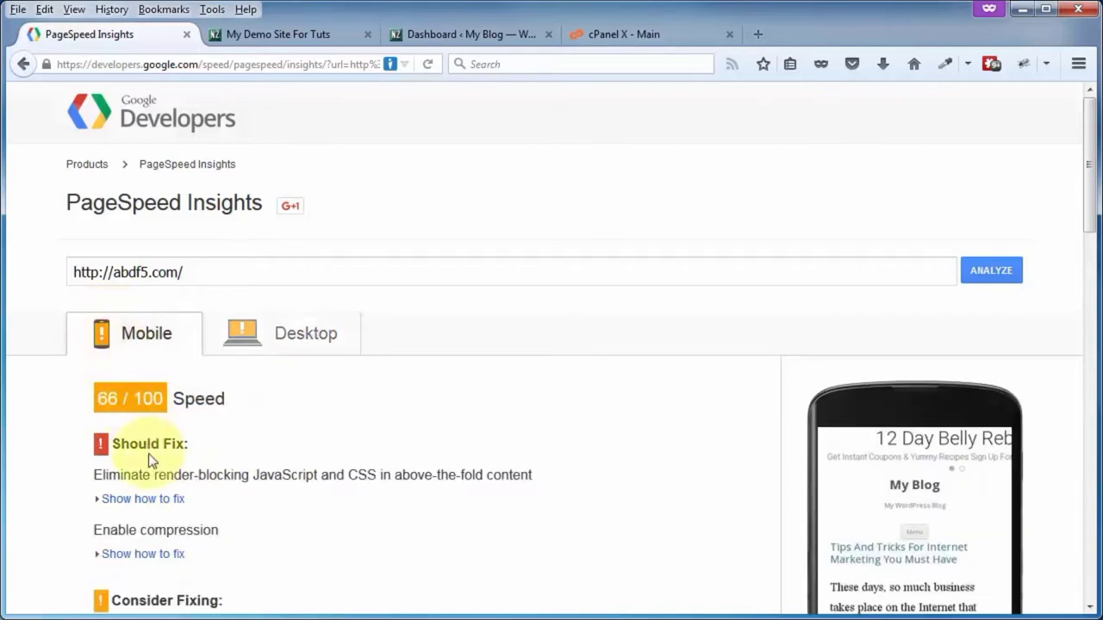
{"action": "scroll", "coordinate": [149, 453], "scroll_direction": "down", "scroll_amount": 2}
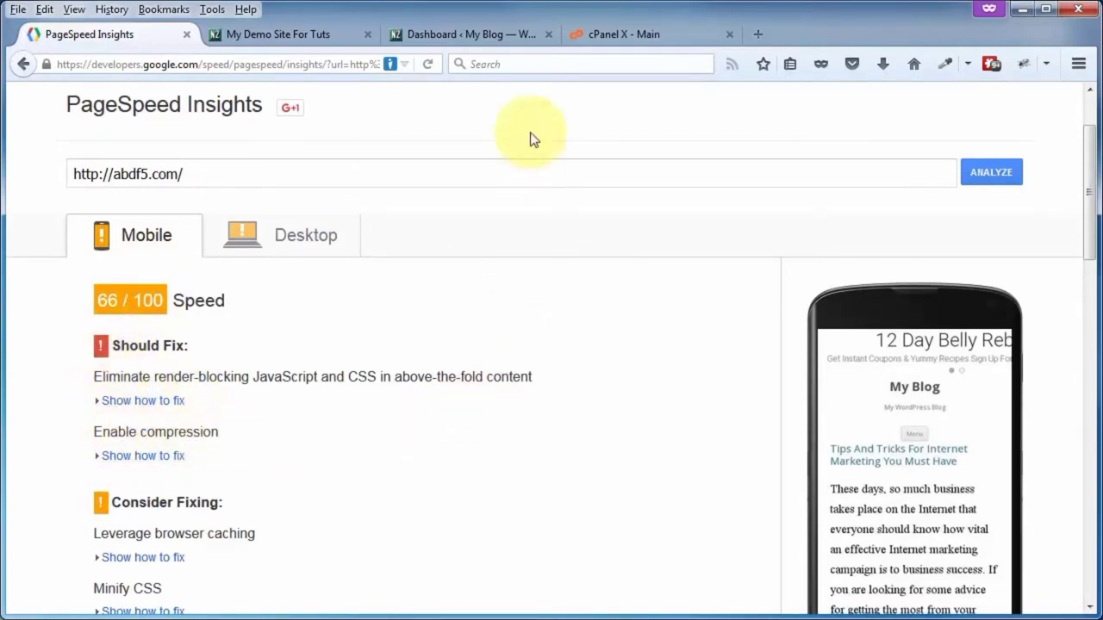
Step: In cPanel's Optimize Website settings, set compression to Compress All Content and update the settings
{"action": "left_click", "coordinate": [620, 35]}
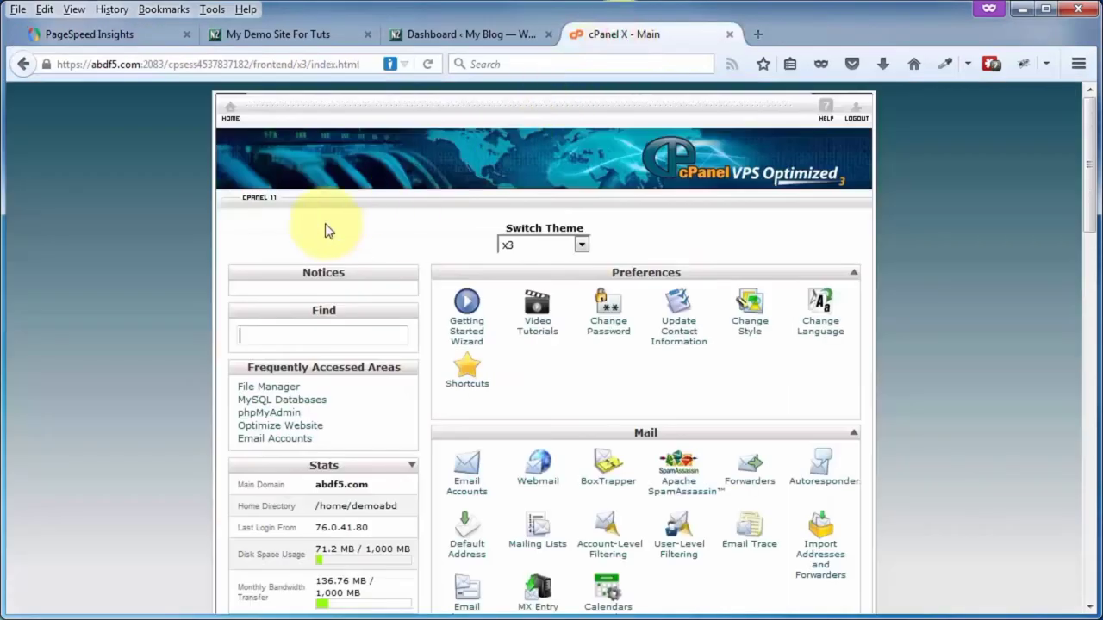
{"action": "scroll", "coordinate": [325, 231], "scroll_direction": "down", "scroll_amount": 15}
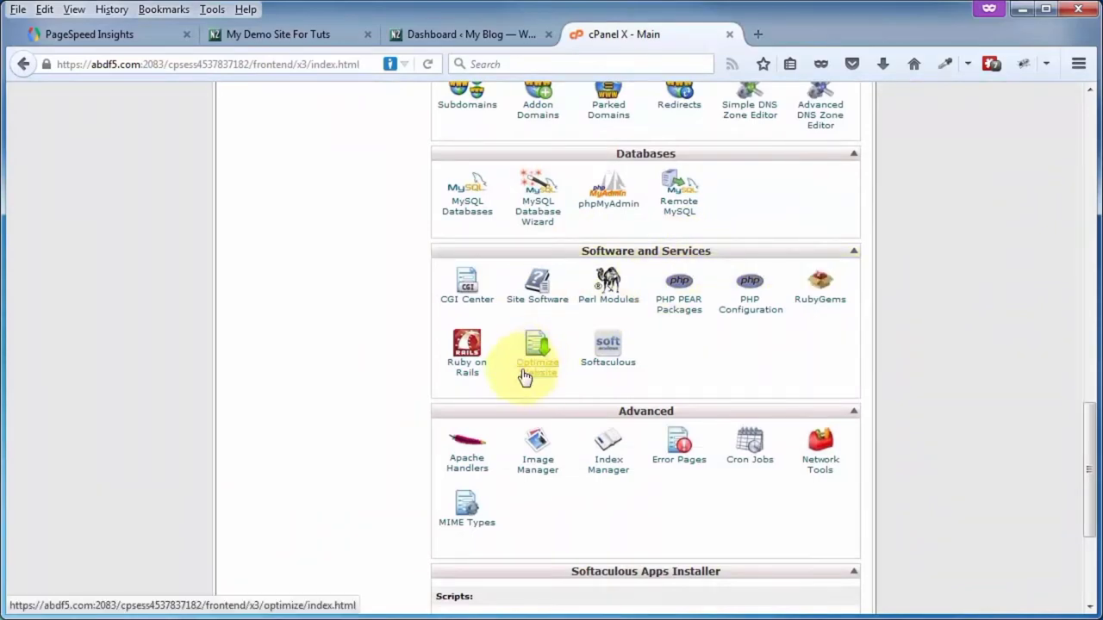
{"action": "left_click", "coordinate": [537, 372]}
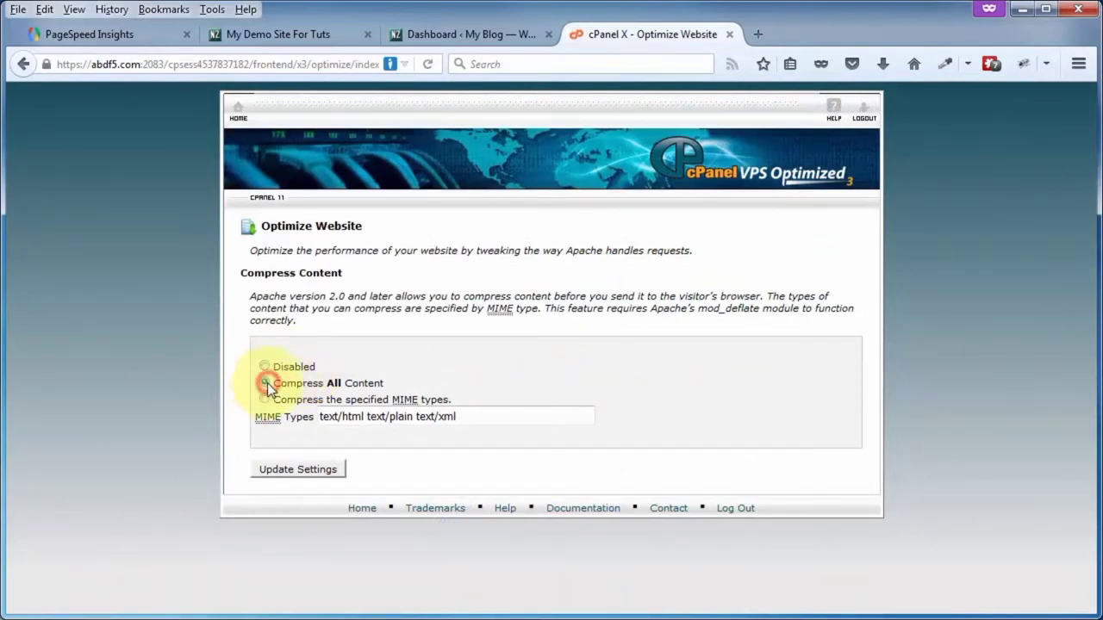
{"action": "left_click", "coordinate": [267, 382]}
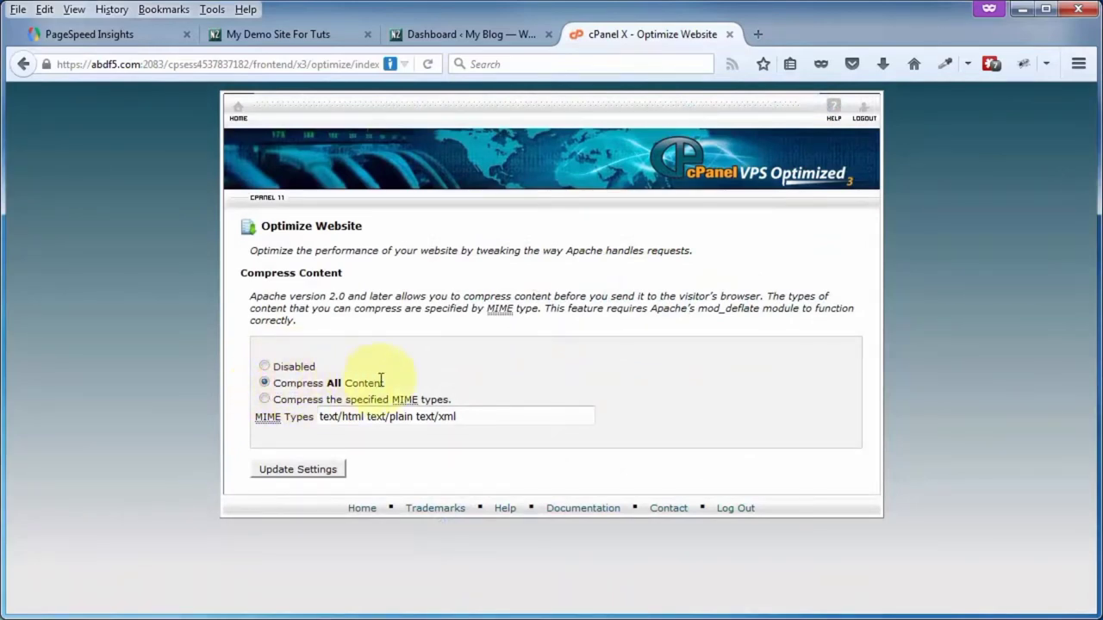
{"action": "left_click", "coordinate": [297, 470]}
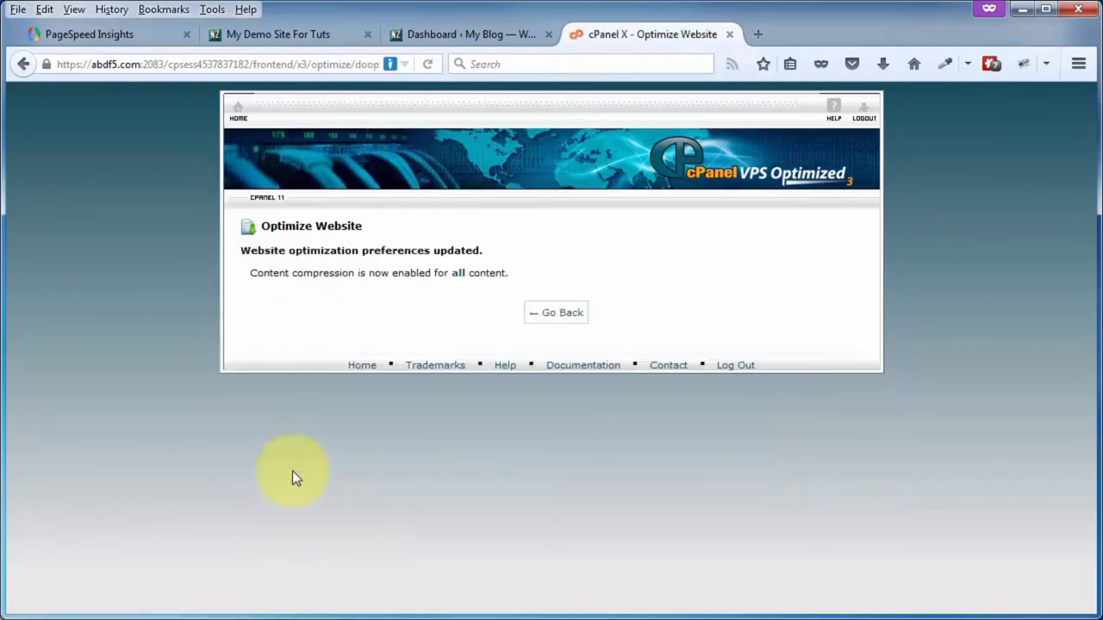
Step: Analyze abdf5.com again in PageSpeed Insights and check both the desktop and mobile results
{"action": "left_click", "coordinate": [109, 33]}
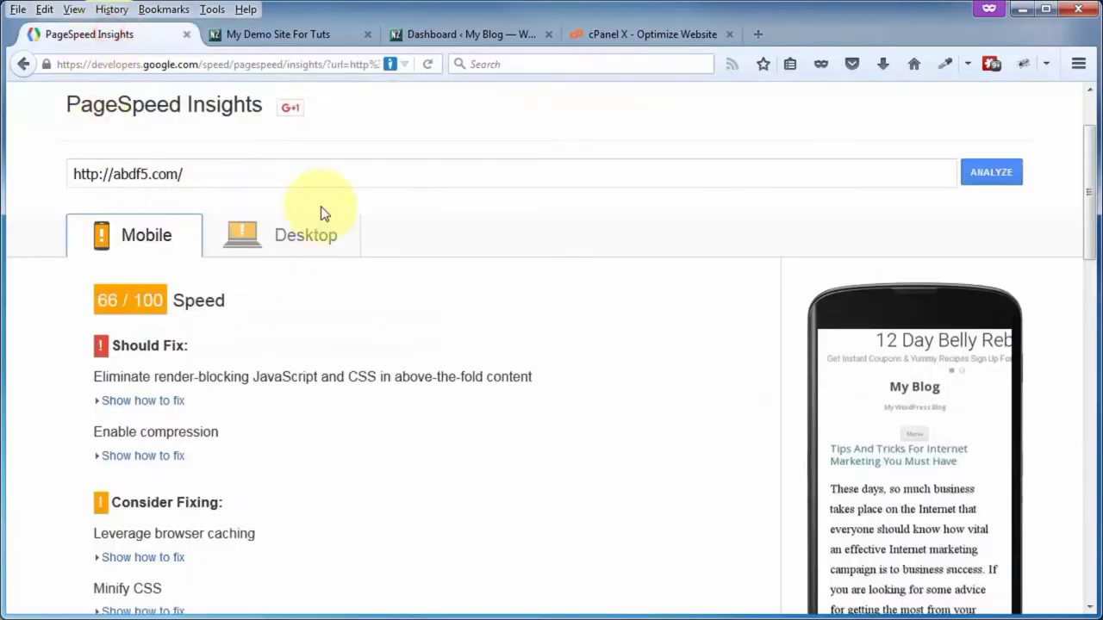
{"action": "left_click", "coordinate": [1002, 183]}
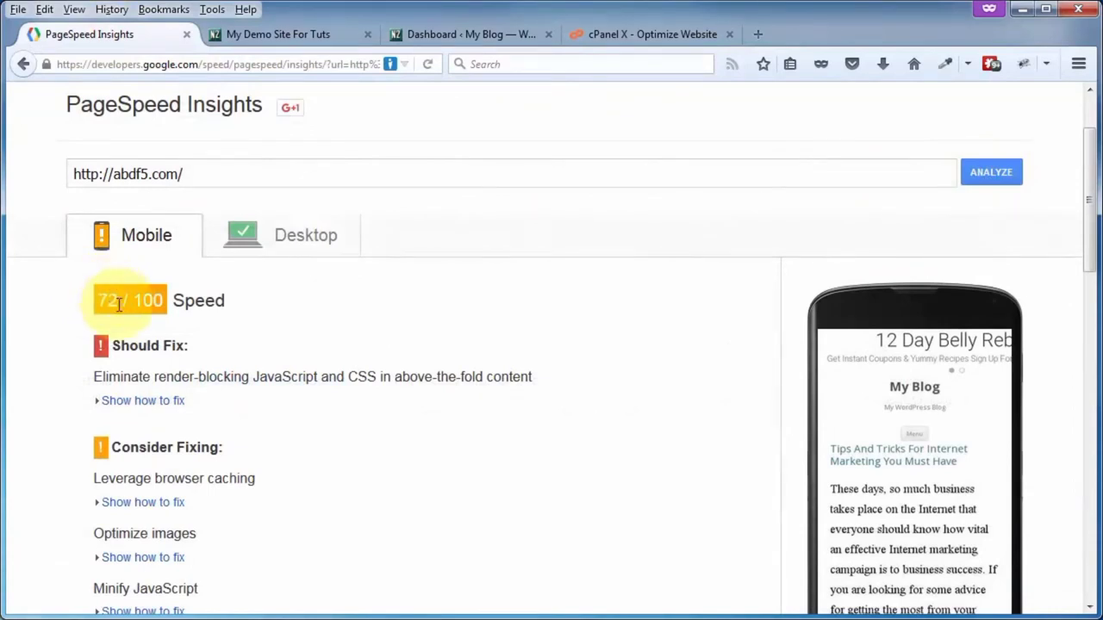
{"action": "left_click", "coordinate": [292, 238]}
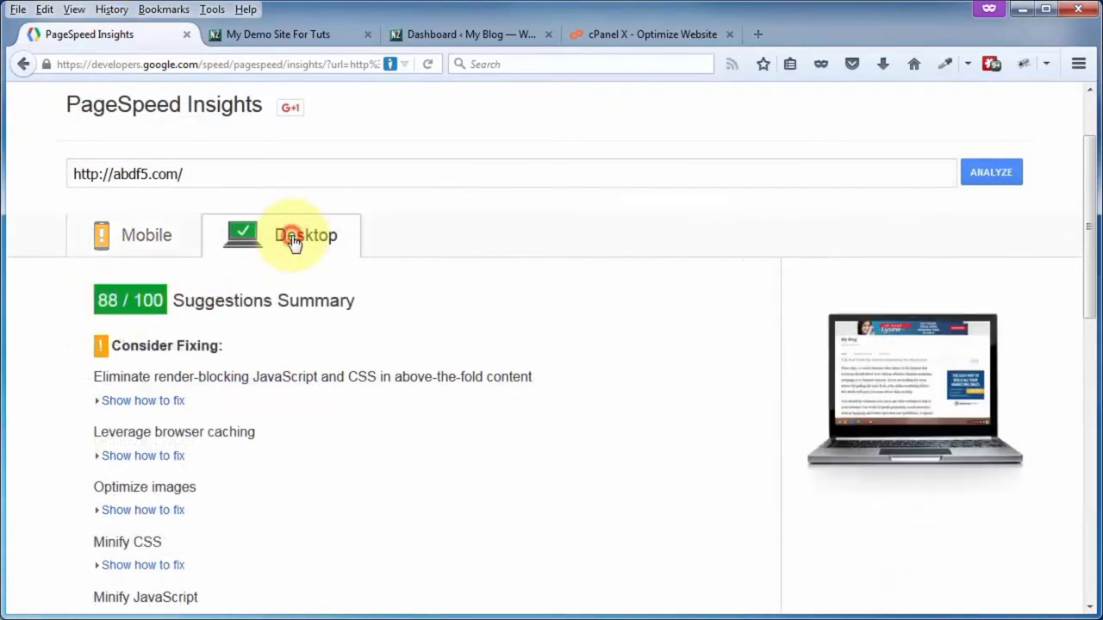
{"action": "left_click", "coordinate": [126, 240]}
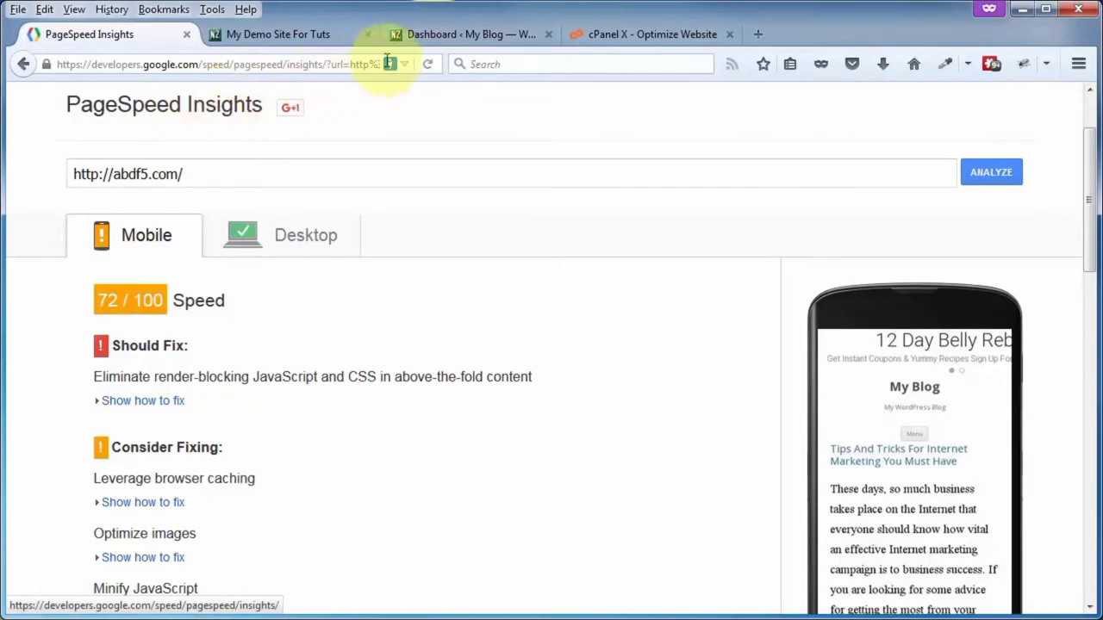
Step: In the WordPress dashboard, search new plugins for "google pagespeed", then install and activate Google Pagespeed Insights for Wordpress
{"action": "left_click", "coordinate": [465, 37]}
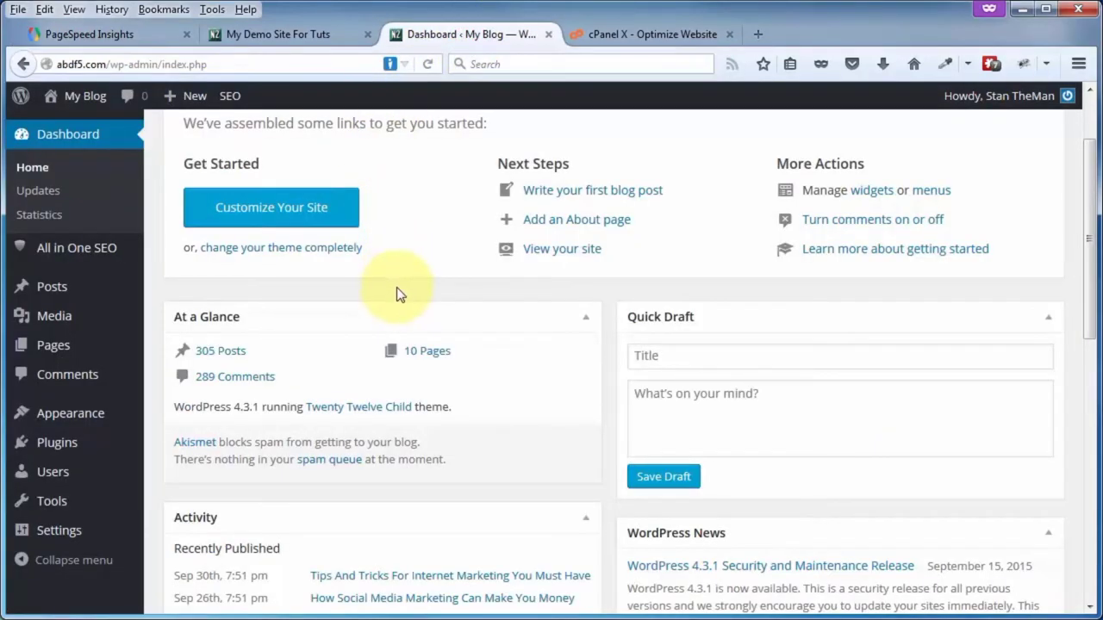
{"action": "mouse_move", "coordinate": [47, 450]}
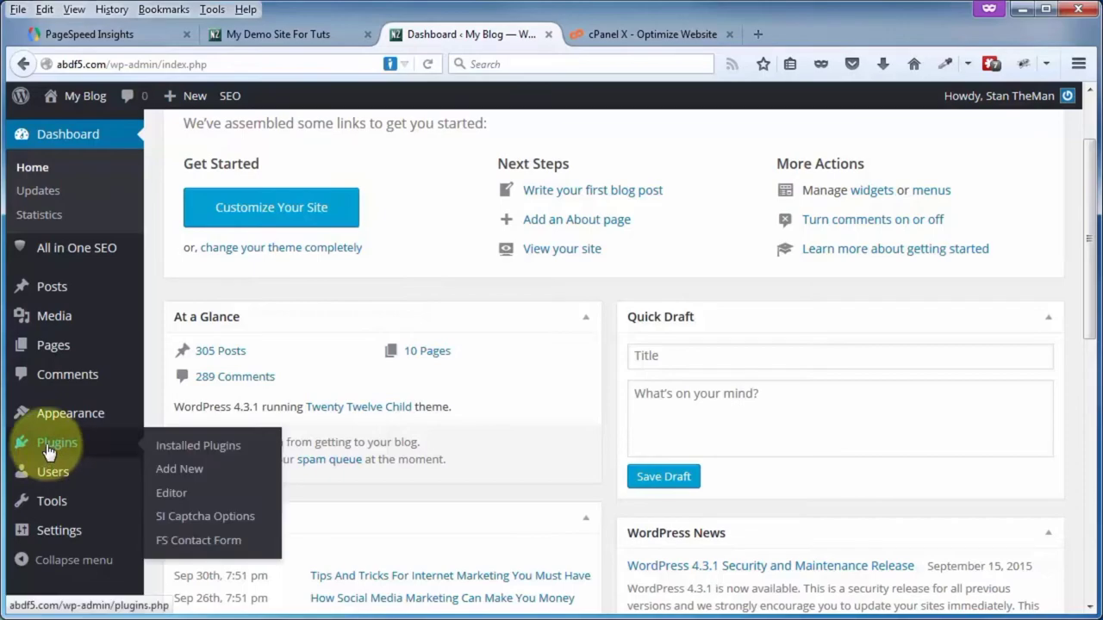
{"action": "left_click", "coordinate": [185, 470]}
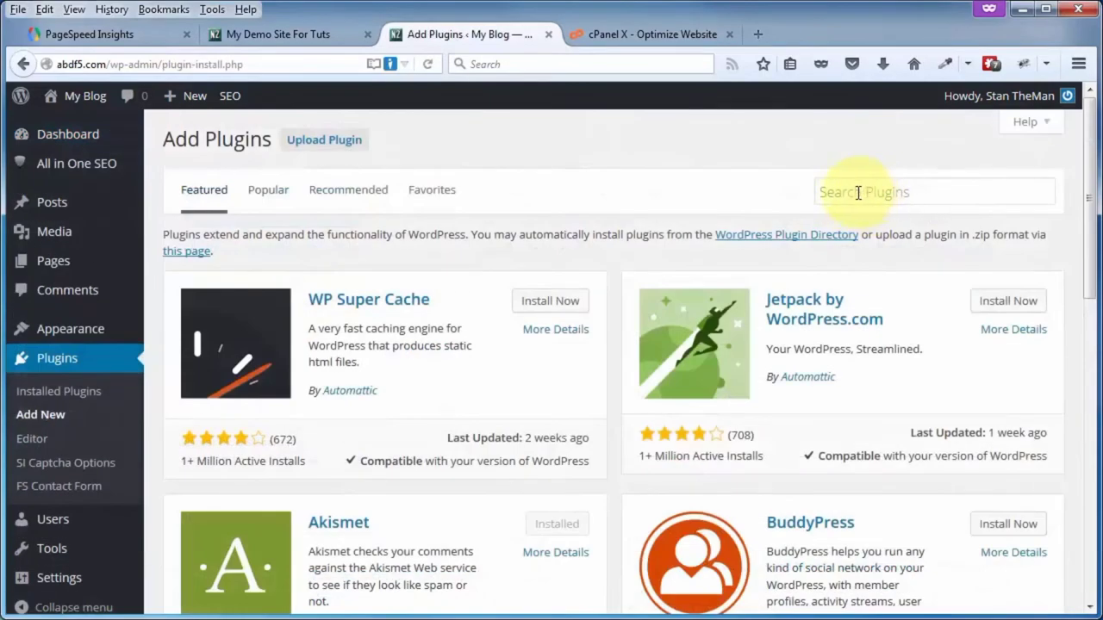
{"action": "left_click", "coordinate": [857, 192]}
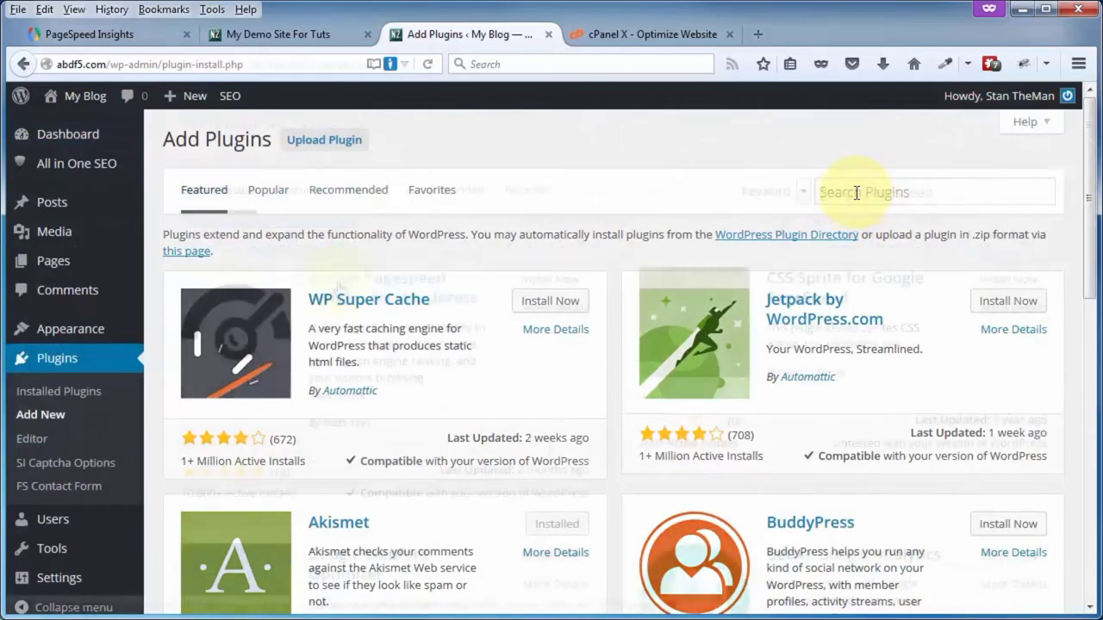
{"action": "type", "text": "google pagespeed"}
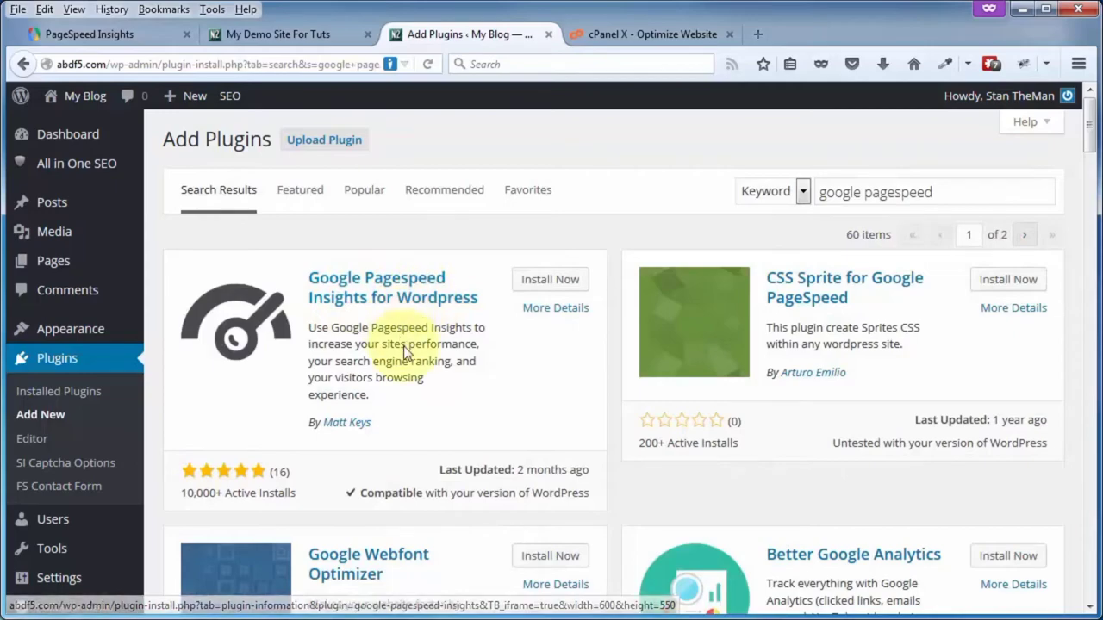
{"action": "left_click", "coordinate": [541, 284]}
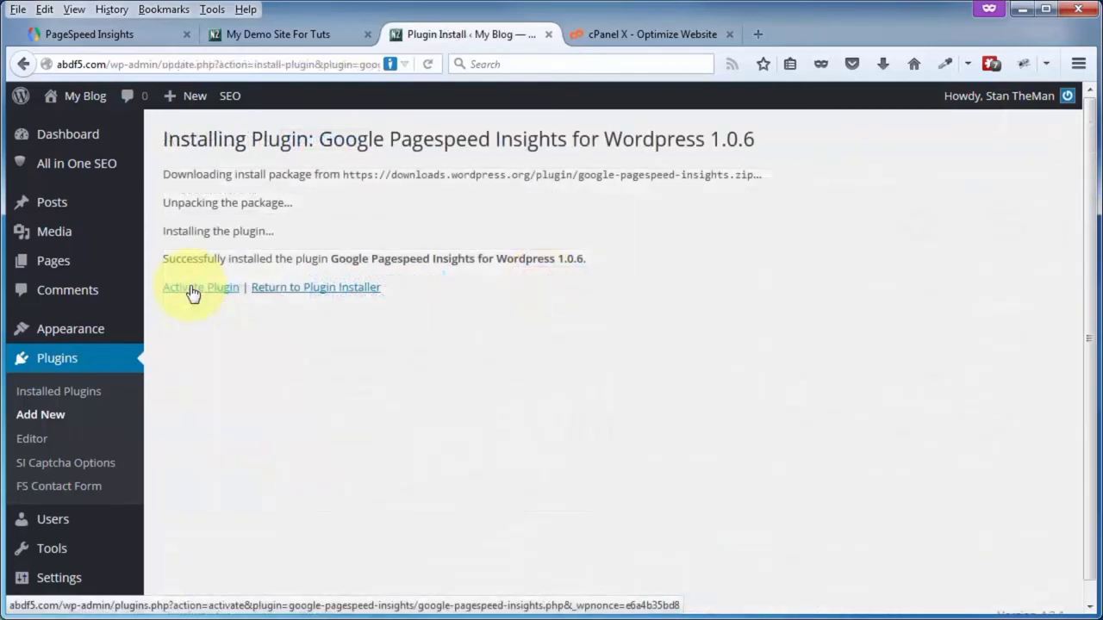
{"action": "left_click", "coordinate": [190, 288]}
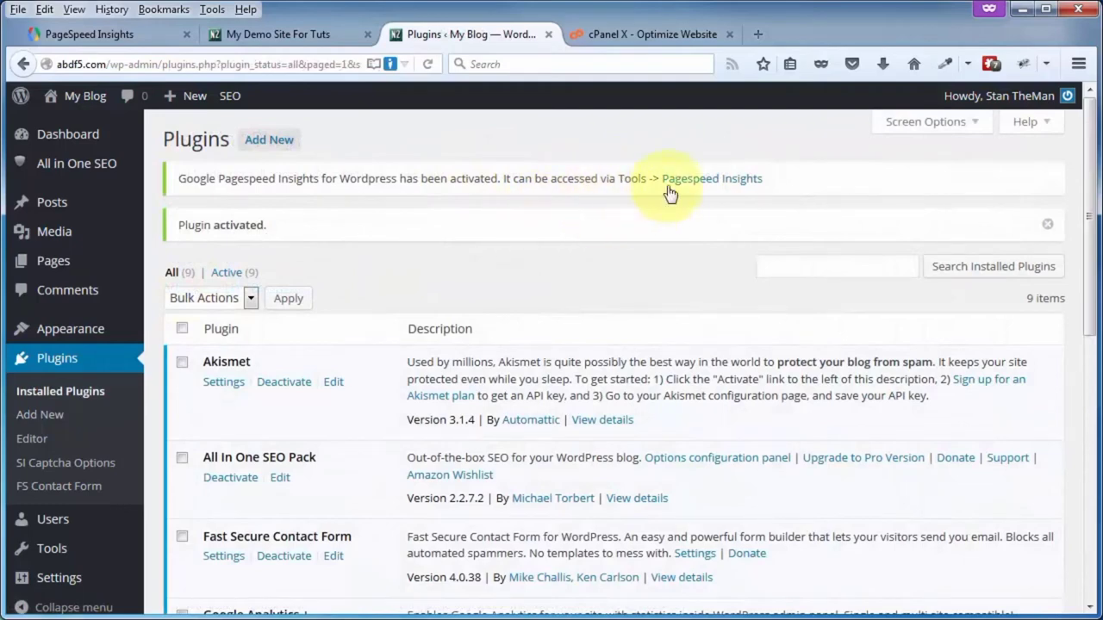
Step: Open the Pagespeed Insights plugin's options, check the Google API Key field, and return to the PageSpeed Insights web results
{"action": "mouse_move", "coordinate": [50, 559]}
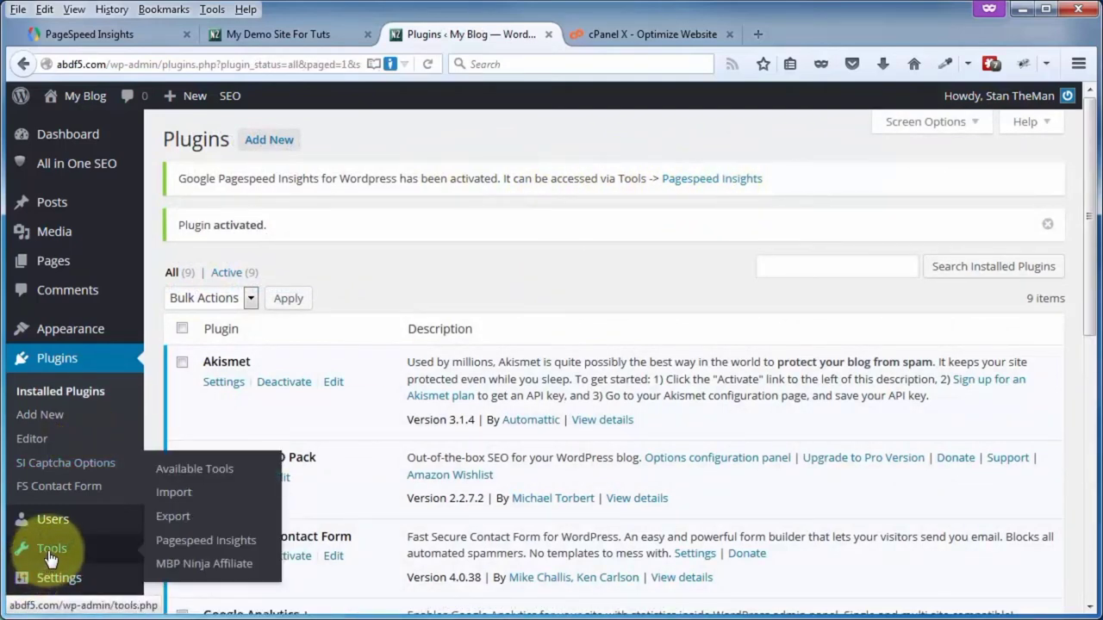
{"action": "left_click", "coordinate": [211, 543]}
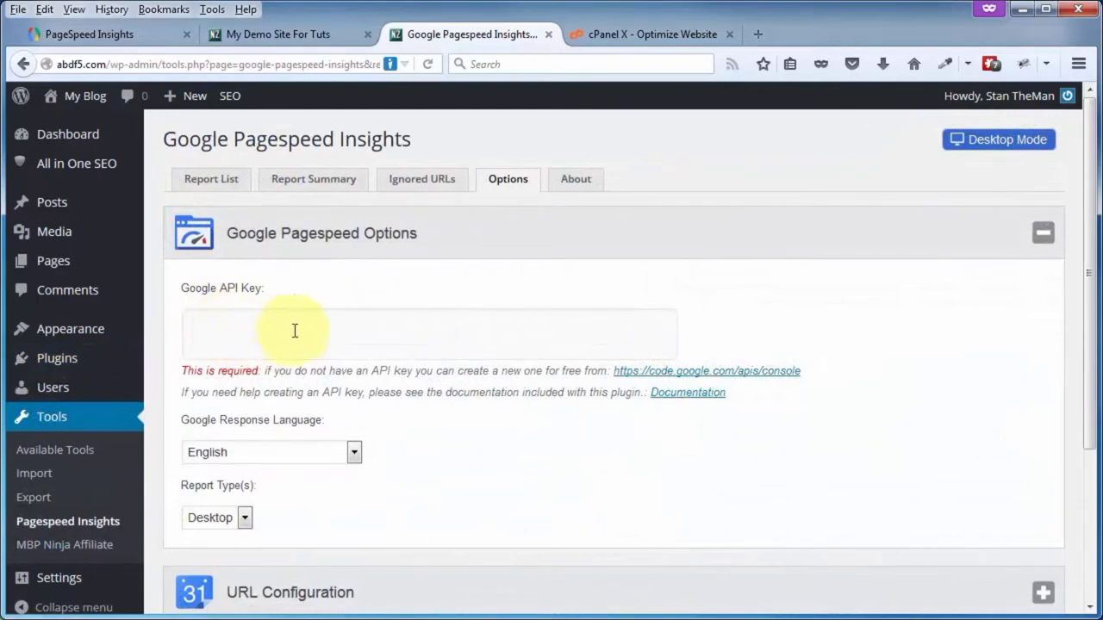
{"action": "left_click", "coordinate": [259, 330]}
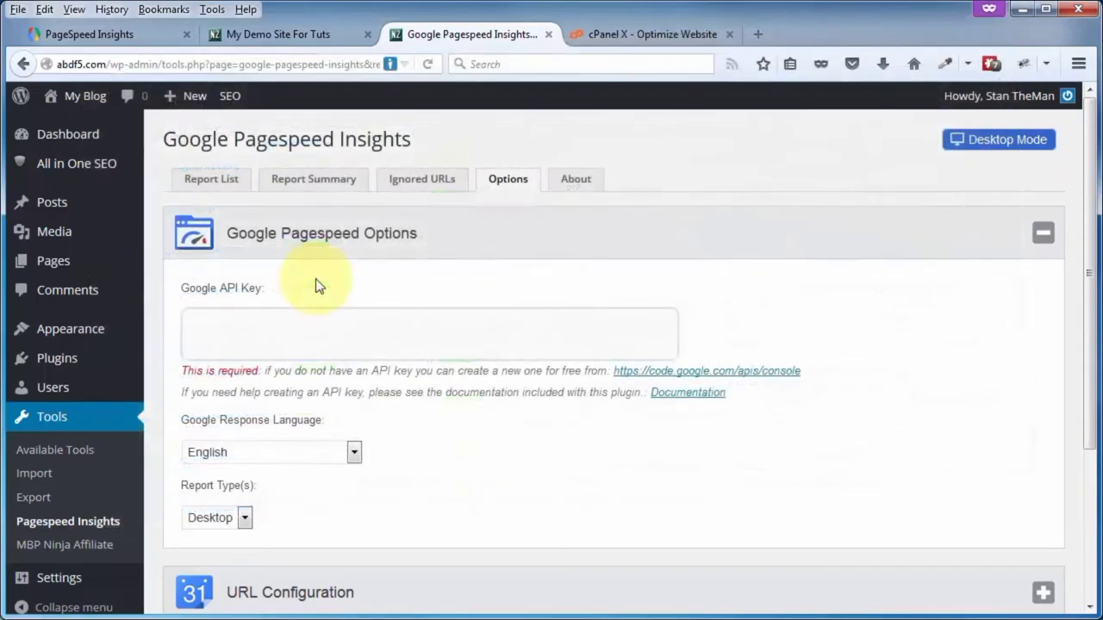
{"action": "left_click", "coordinate": [81, 34]}
{"action": "left_click", "coordinate": [444, 38]}
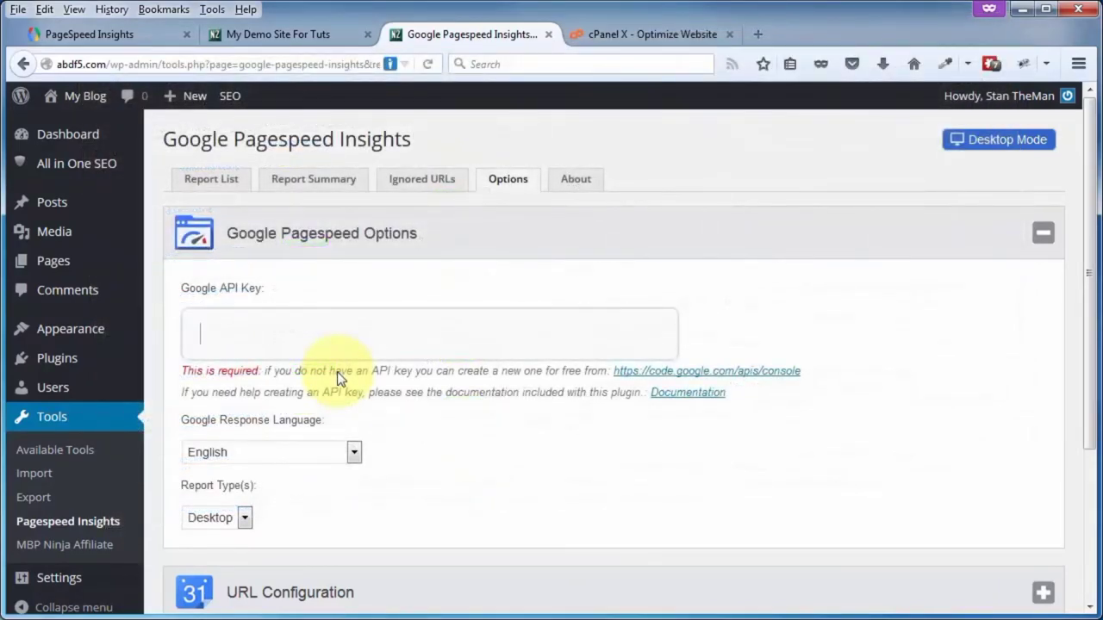
{"action": "left_click", "coordinate": [136, 33]}
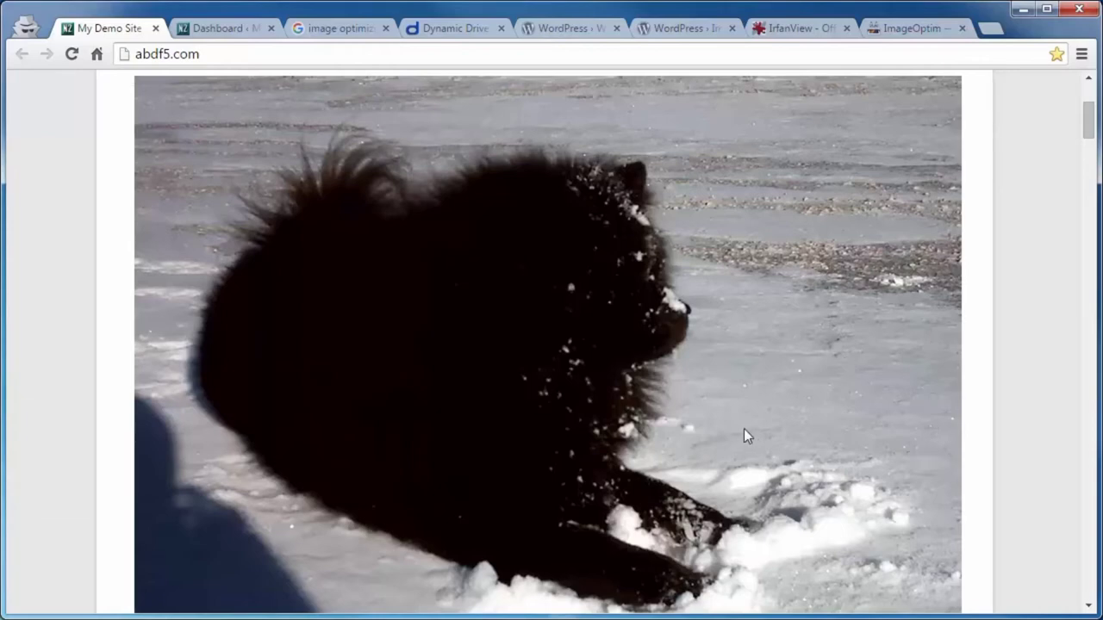
Step: In Chrome, view the "image optimizer" search results and the IrfanView, ImageOptim and Dynamic Drive home pages
{"action": "left_click", "coordinate": [317, 28]}
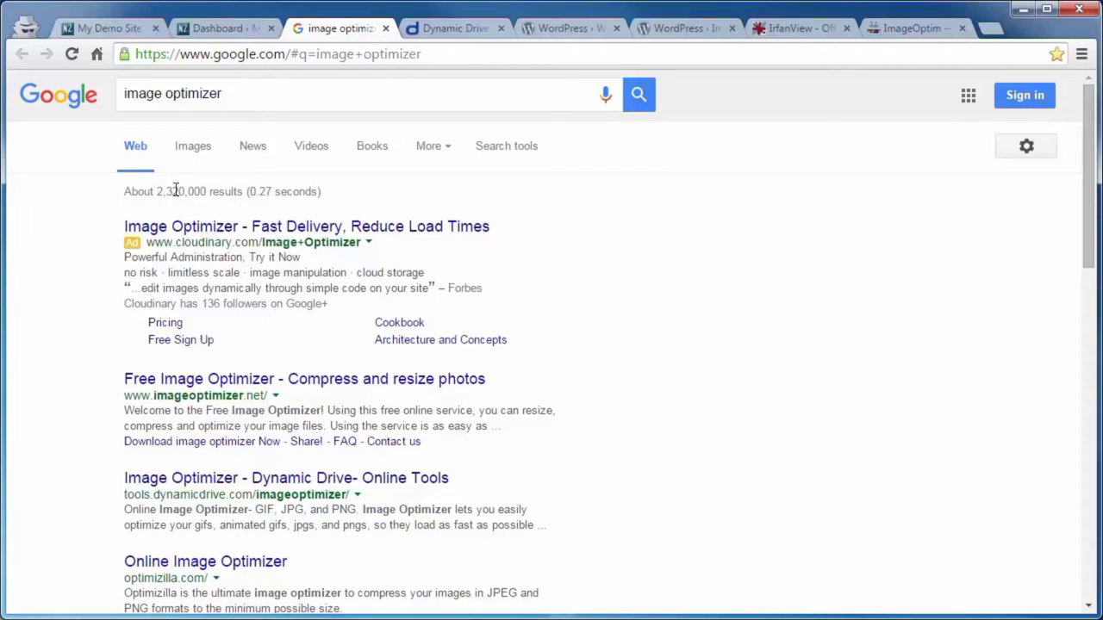
{"action": "left_click", "coordinate": [798, 29]}
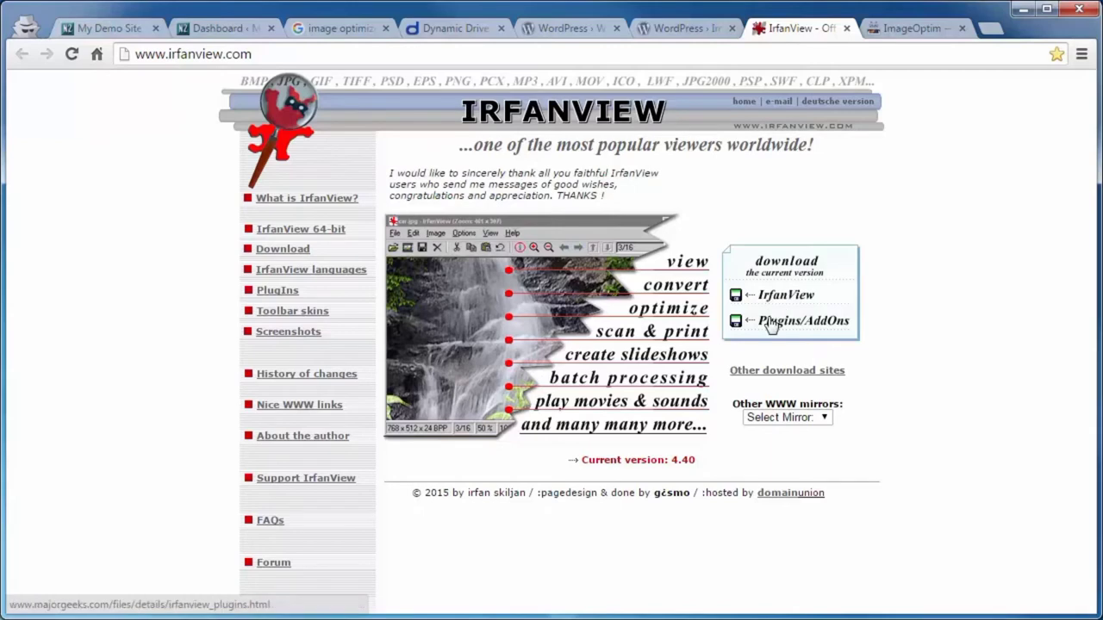
{"action": "left_click", "coordinate": [900, 29]}
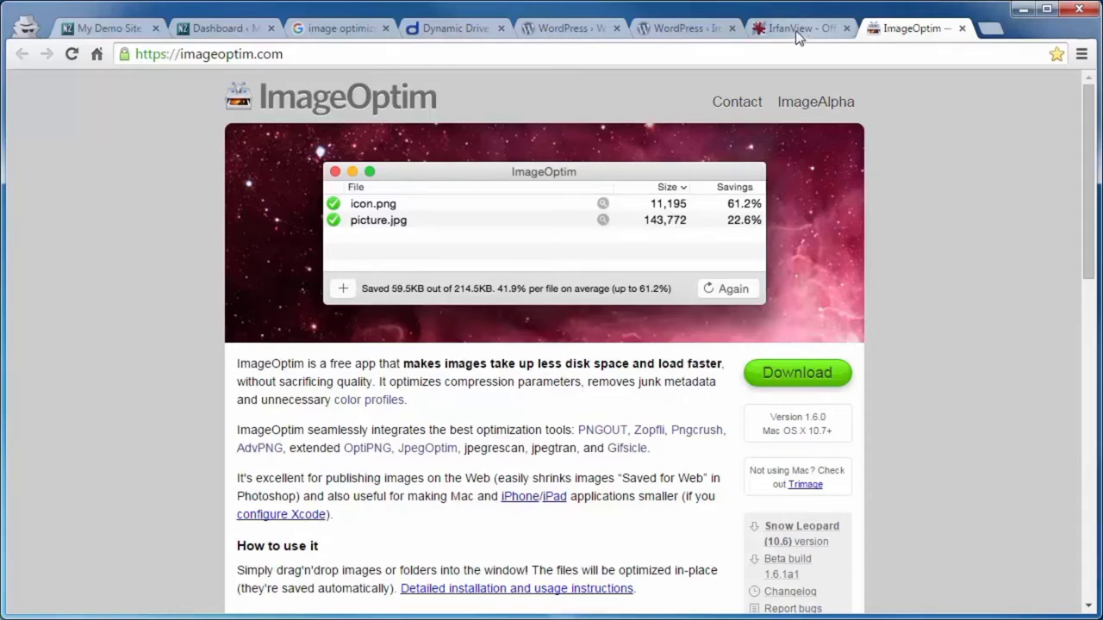
{"action": "left_click", "coordinate": [434, 33]}
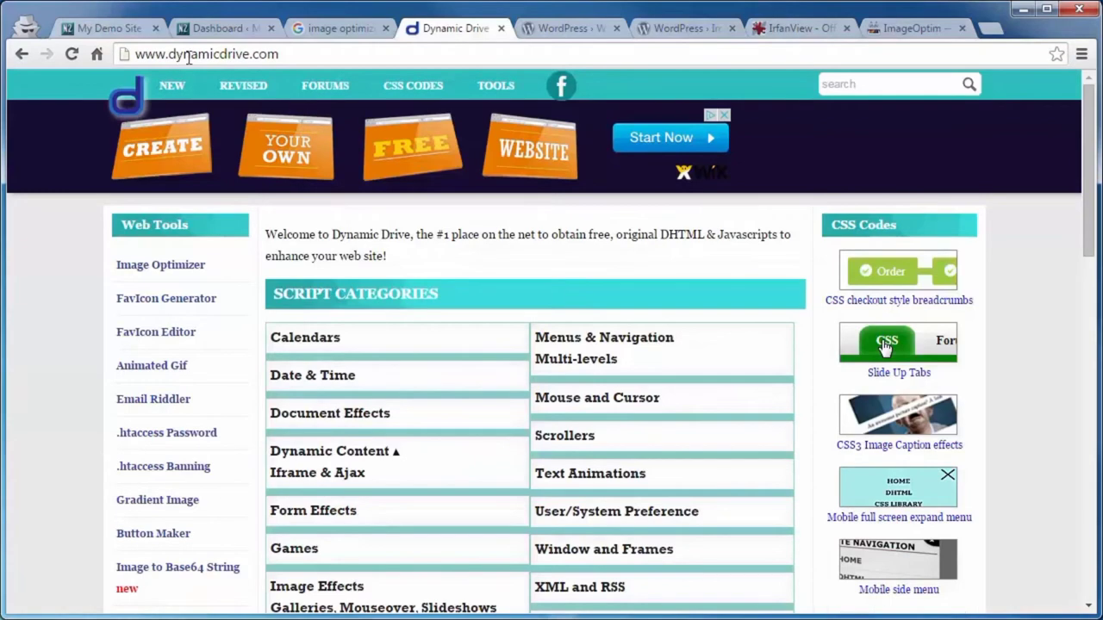
Step: In Dynamic Drive's Image Optimizer, upload BennieBackYd2_07-13-11.JPG and optimize it with the same output type and all results shown
{"action": "left_click", "coordinate": [135, 270]}
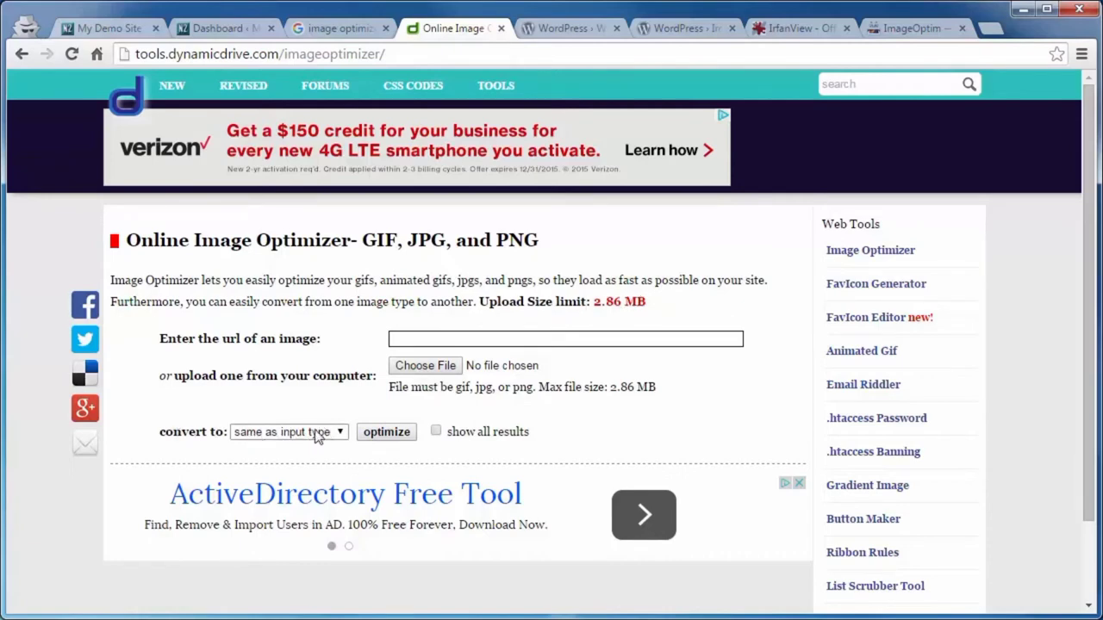
{"action": "left_click", "coordinate": [256, 437]}
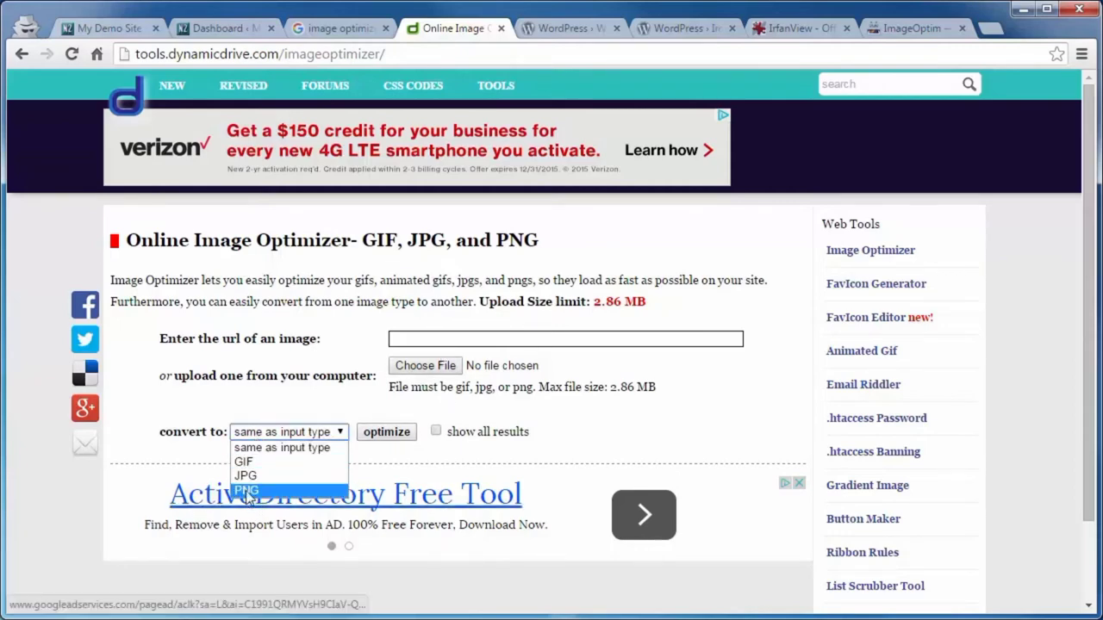
{"action": "left_click", "coordinate": [425, 369]}
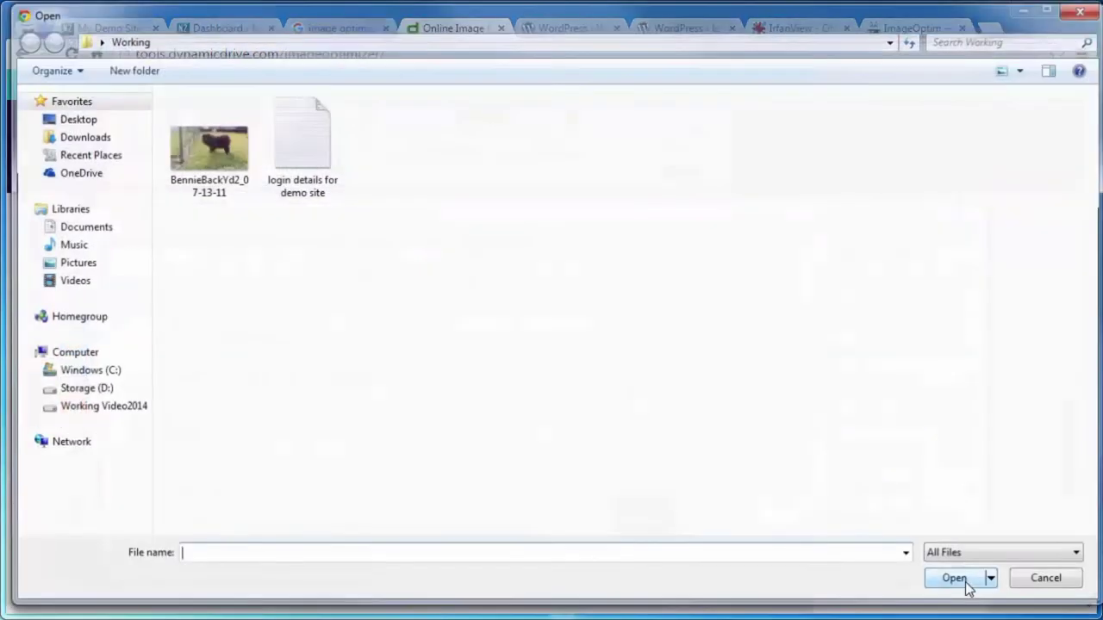
{"action": "left_click", "coordinate": [211, 185]}
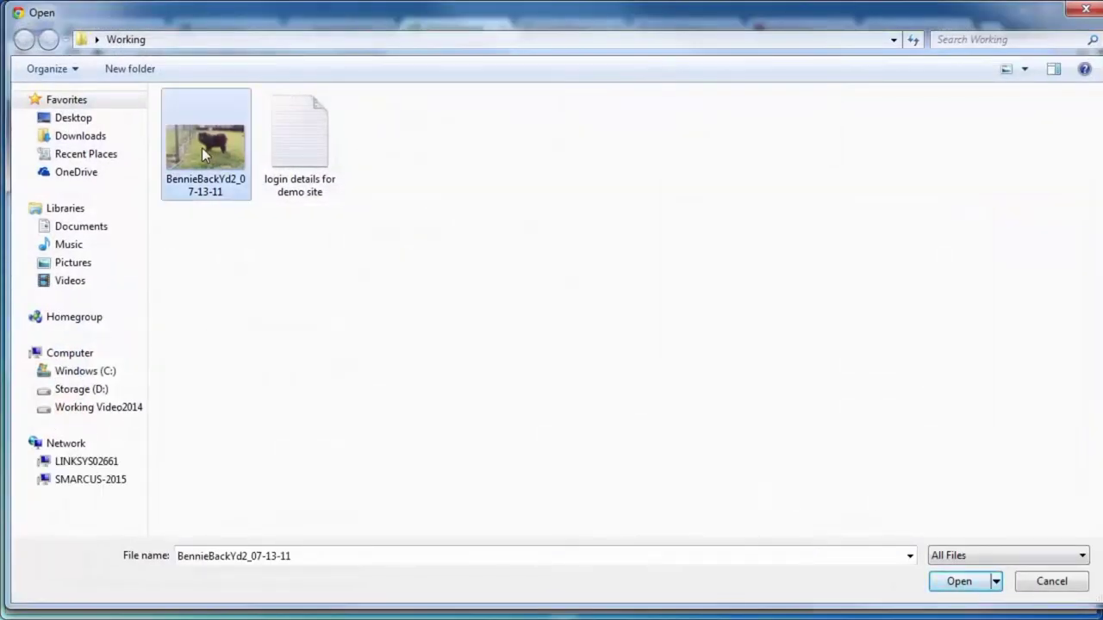
{"action": "left_click", "coordinate": [959, 582]}
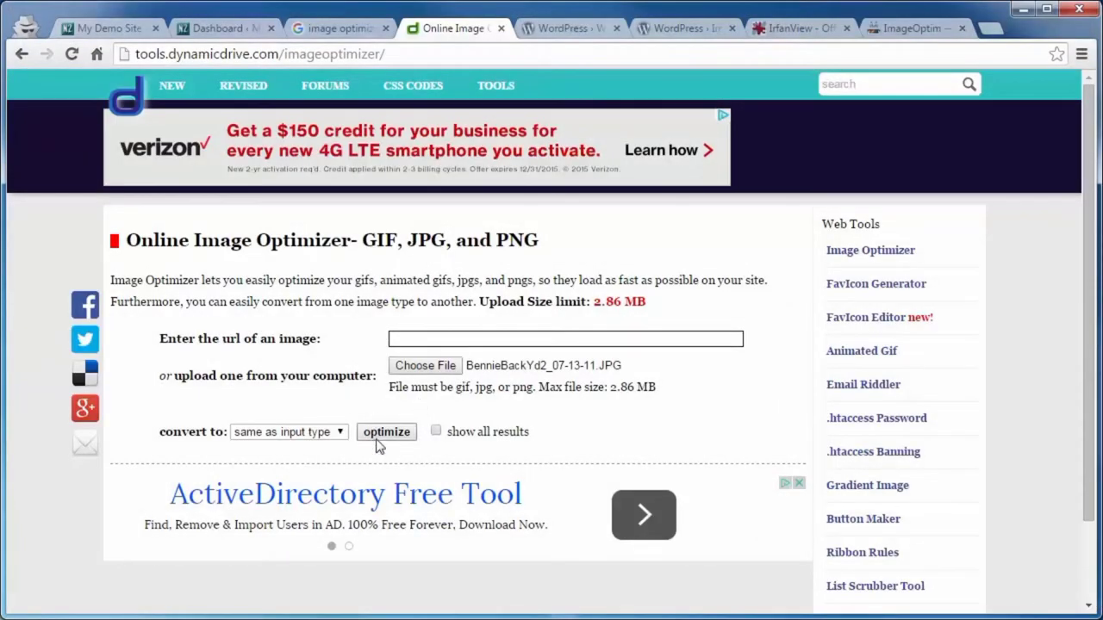
{"action": "left_click", "coordinate": [436, 431]}
{"action": "left_click", "coordinate": [382, 436]}
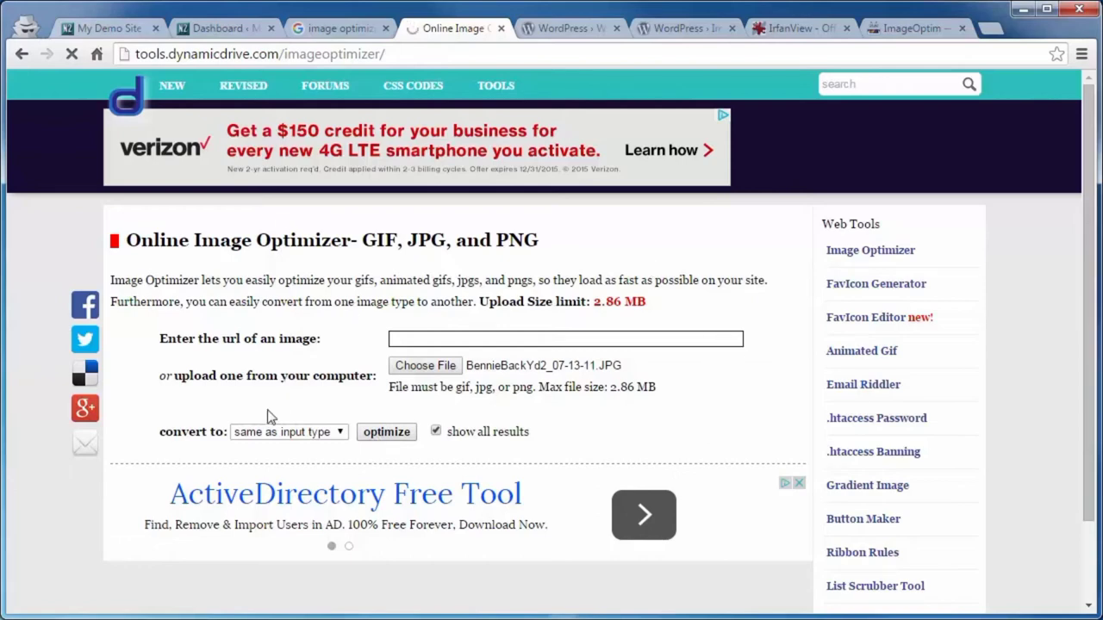
Step: Compare the optimized versions and save the quality 50 image as BennieBackYd.jpg in the Working folder
{"action": "scroll", "coordinate": [268, 417], "scroll_direction": "down", "scroll_amount": 2}
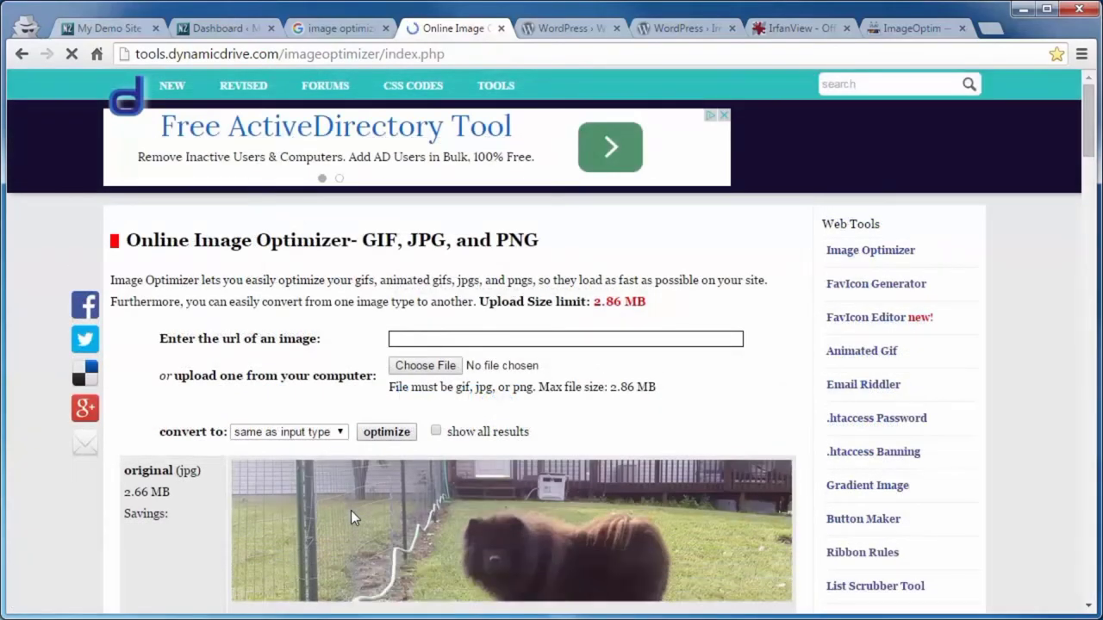
{"action": "scroll", "coordinate": [351, 510], "scroll_direction": "down", "scroll_amount": 20}
{"action": "scroll", "coordinate": [351, 515], "scroll_direction": "down", "scroll_amount": 2}
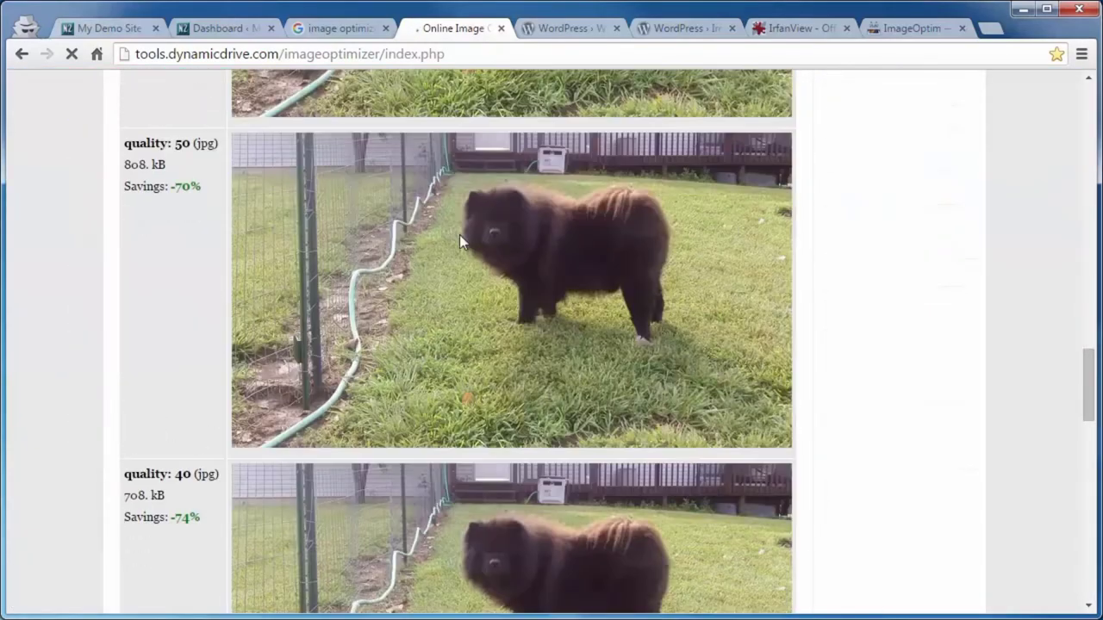
{"action": "right_click", "coordinate": [460, 239]}
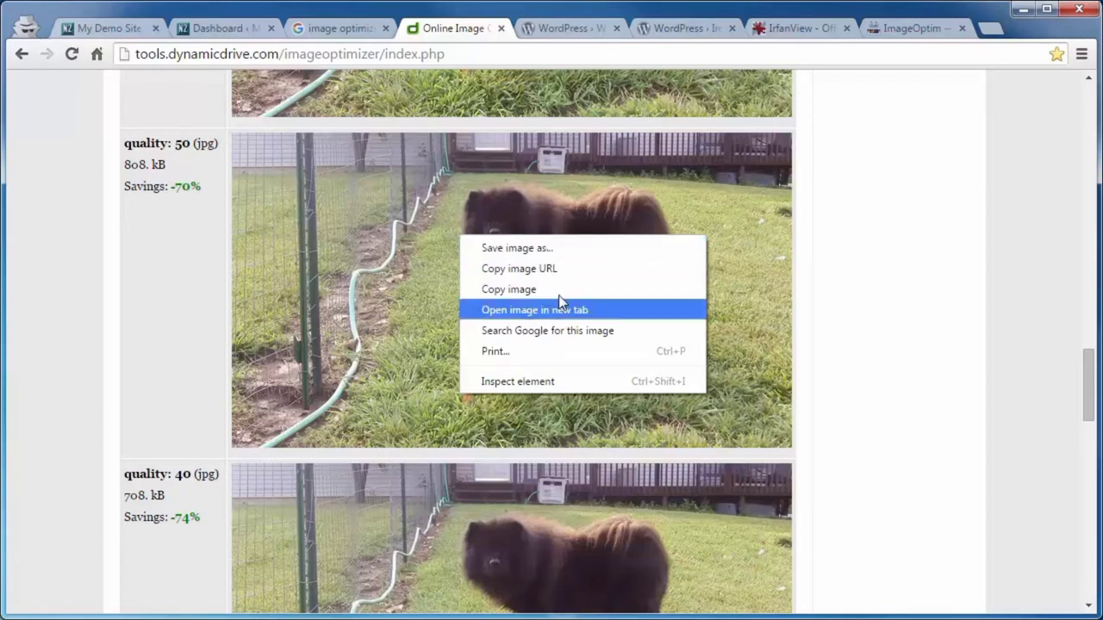
{"action": "left_click", "coordinate": [510, 256]}
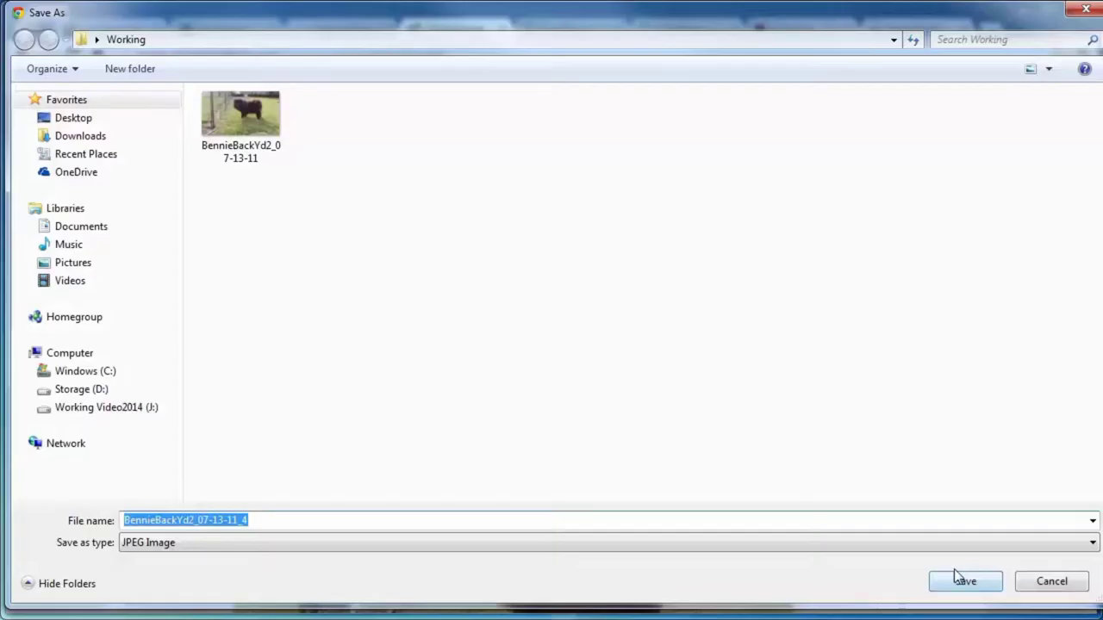
{"action": "left_click", "coordinate": [189, 521]}
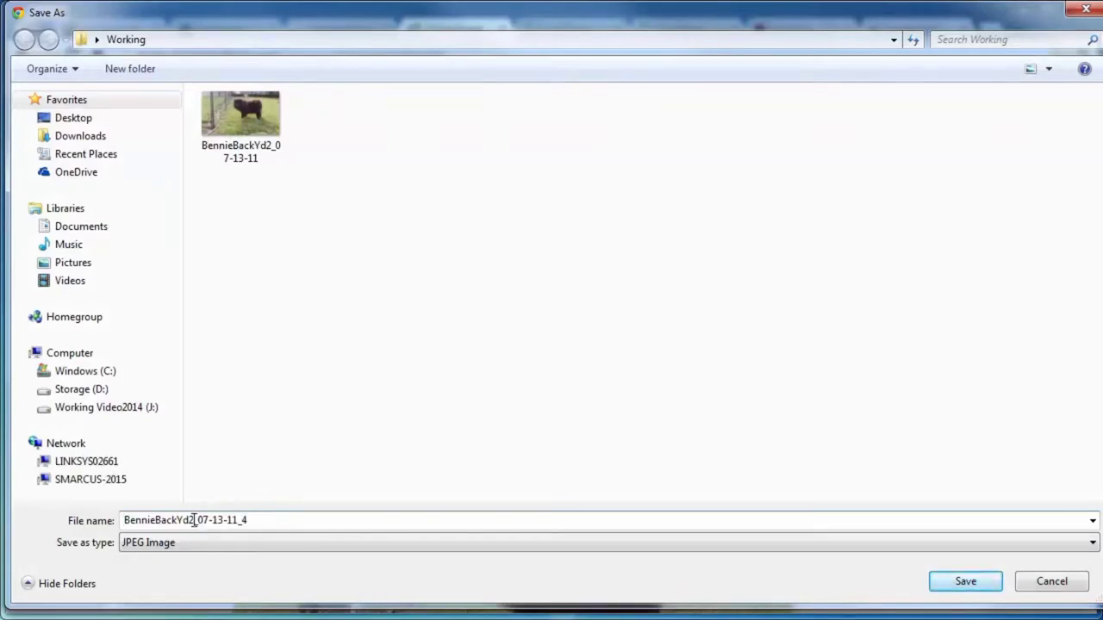
{"action": "left_click_drag", "start_coordinate": [189, 520], "coordinate": [365, 519]}
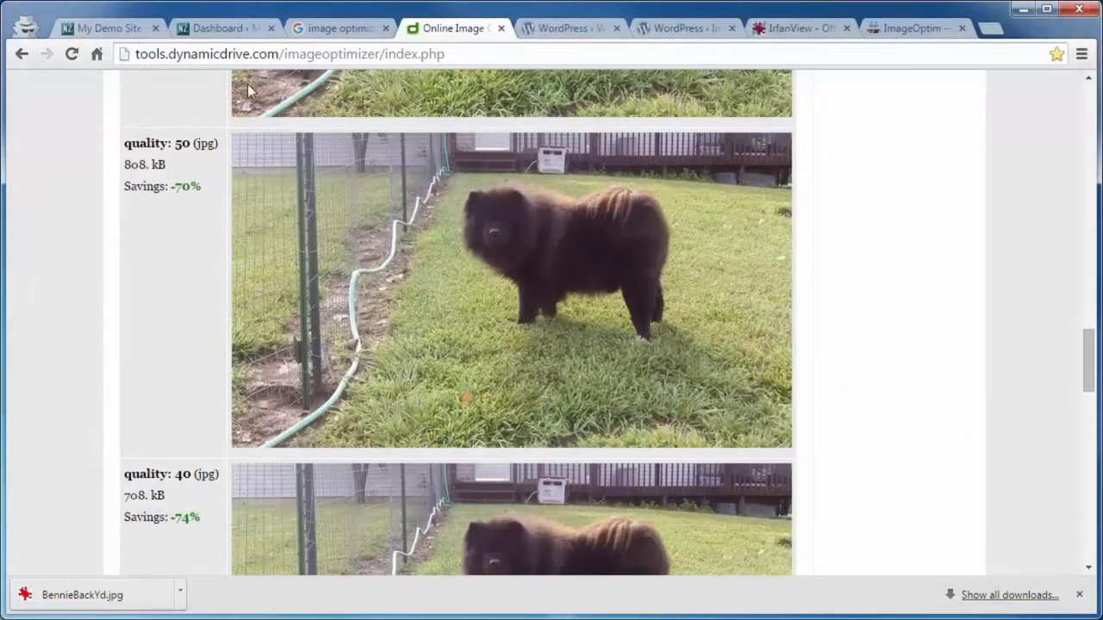
Step: View the WordPress media library, and check the WP Smush and Imsanity pages in the WordPress plugin directory
{"action": "left_click", "coordinate": [207, 28]}
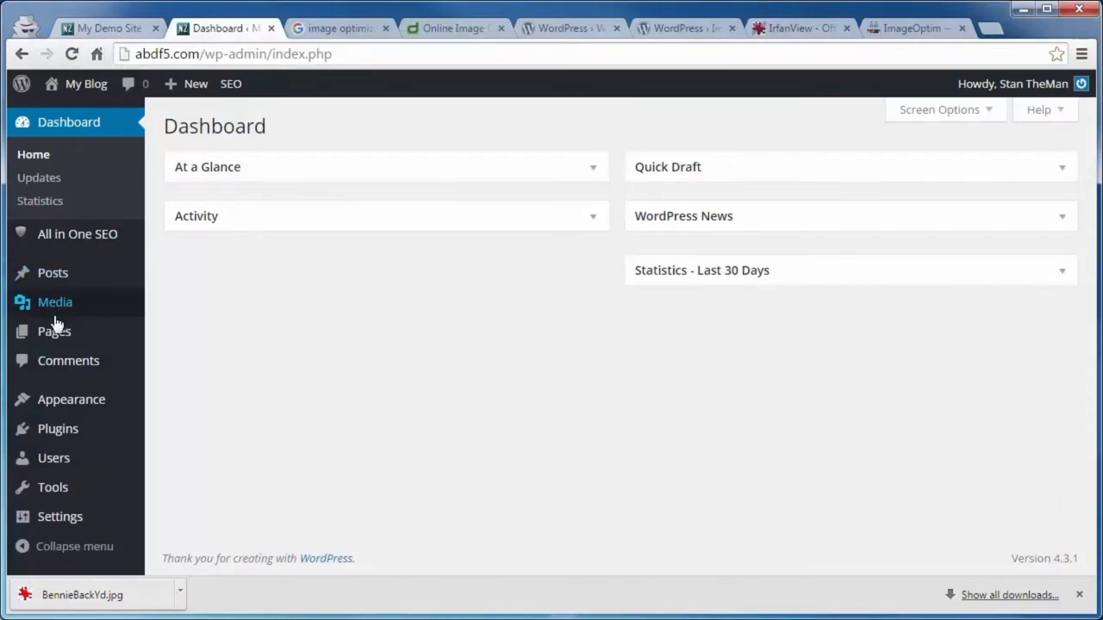
{"action": "mouse_move", "coordinate": [54, 305]}
{"action": "left_click", "coordinate": [180, 315]}
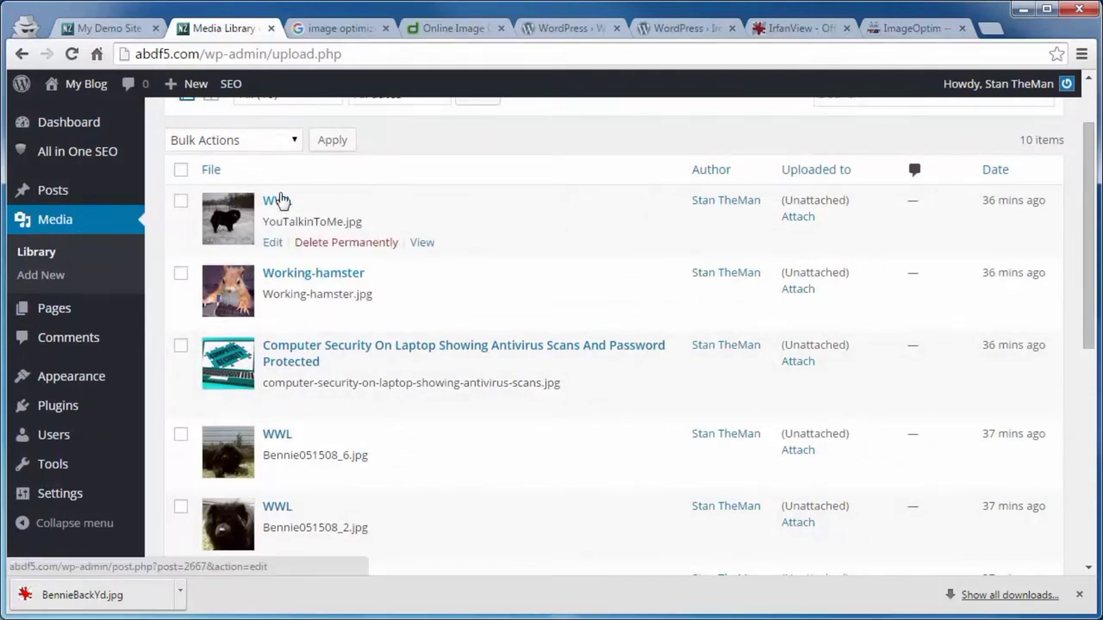
{"action": "left_click", "coordinate": [570, 30]}
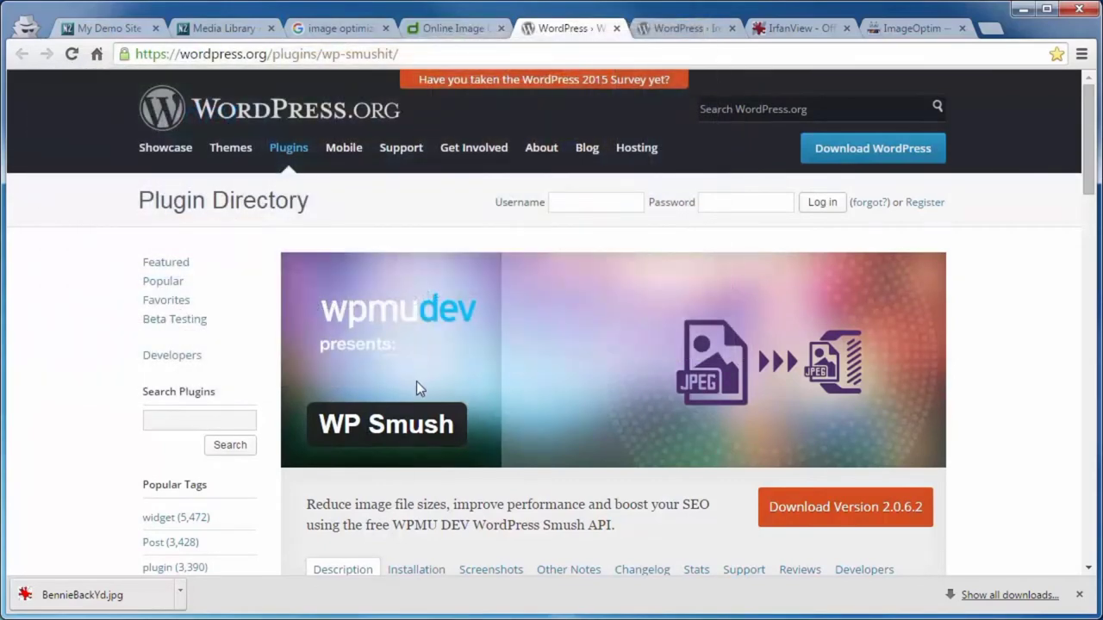
{"action": "left_click", "coordinate": [680, 29]}
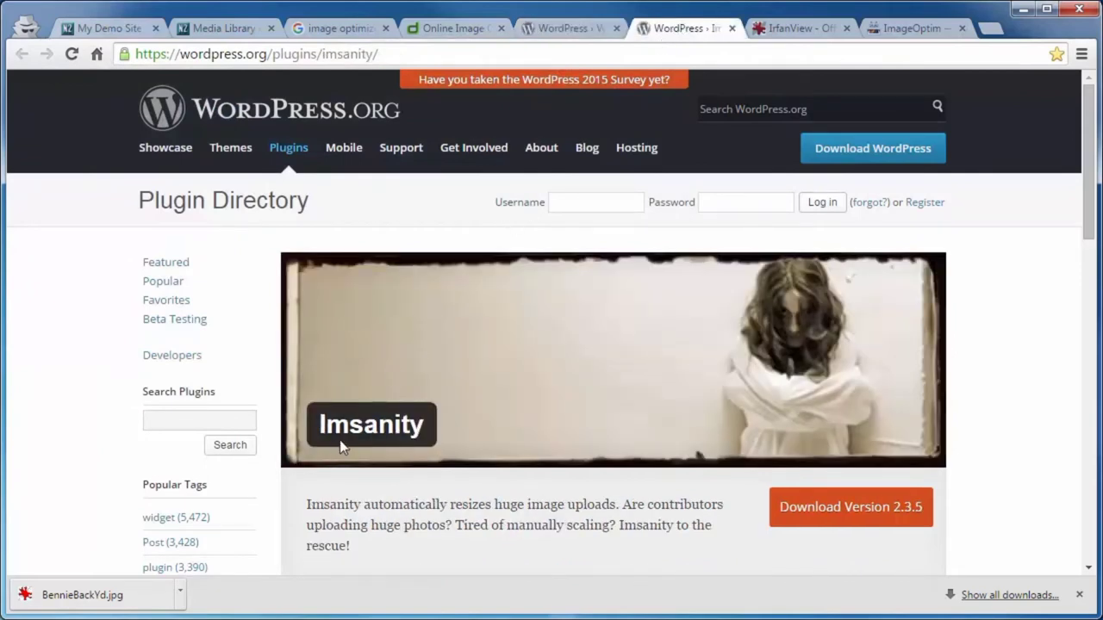
{"action": "left_click", "coordinate": [564, 28]}
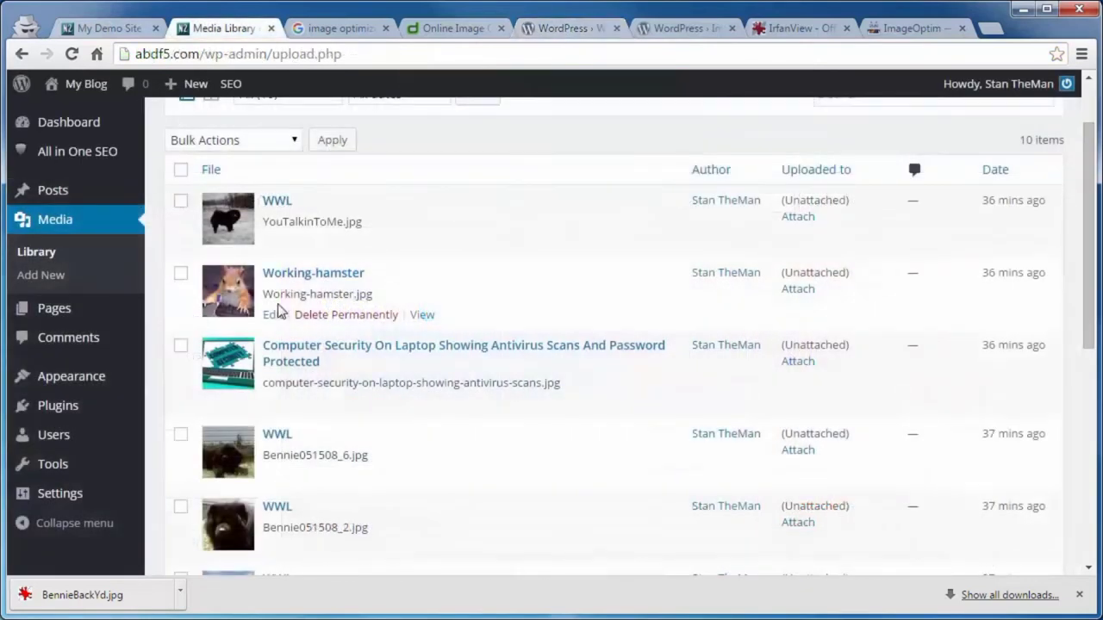
Step: In the WordPress dashboard, search new plugins for "WP Smush", then install and activate WP Smush
{"action": "mouse_move", "coordinate": [60, 414]}
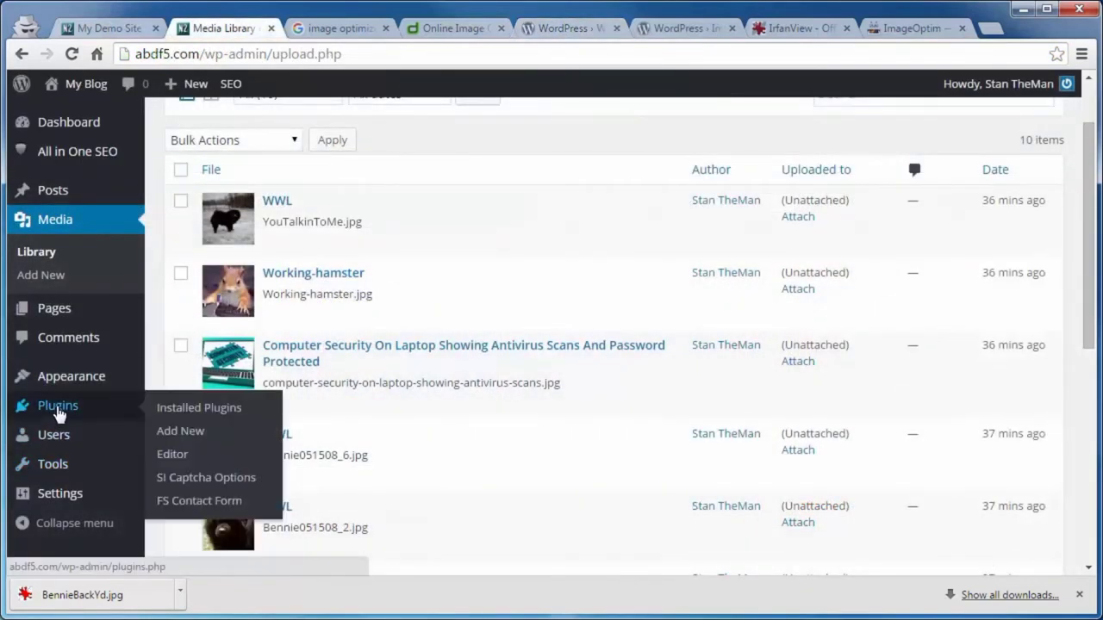
{"action": "left_click", "coordinate": [173, 433]}
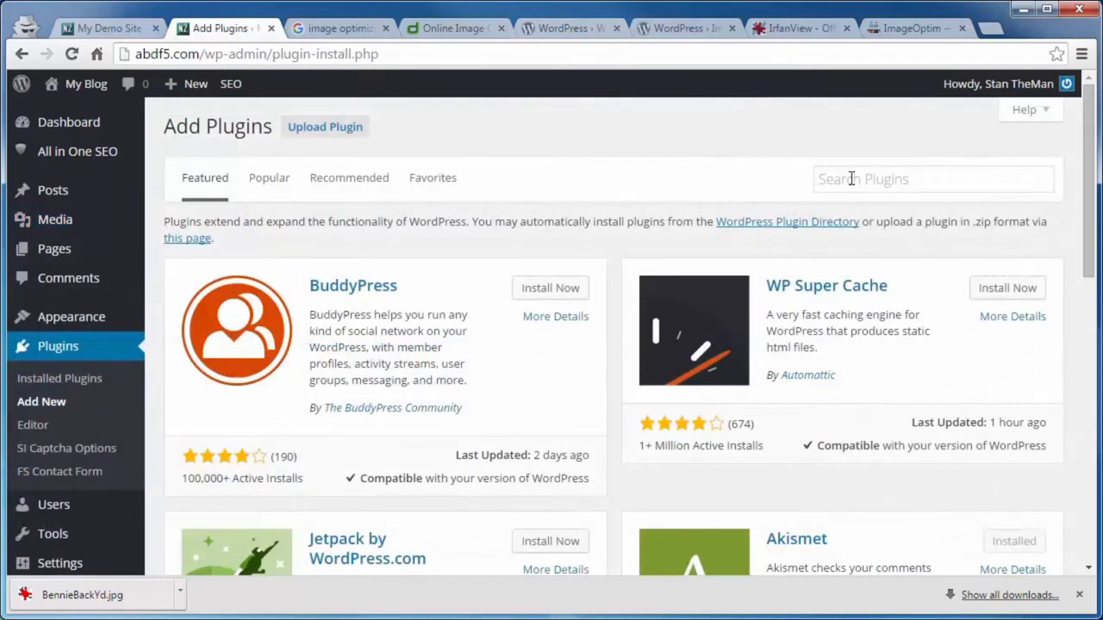
{"action": "left_click", "coordinate": [851, 178]}
{"action": "type", "text": "WP Smush"}
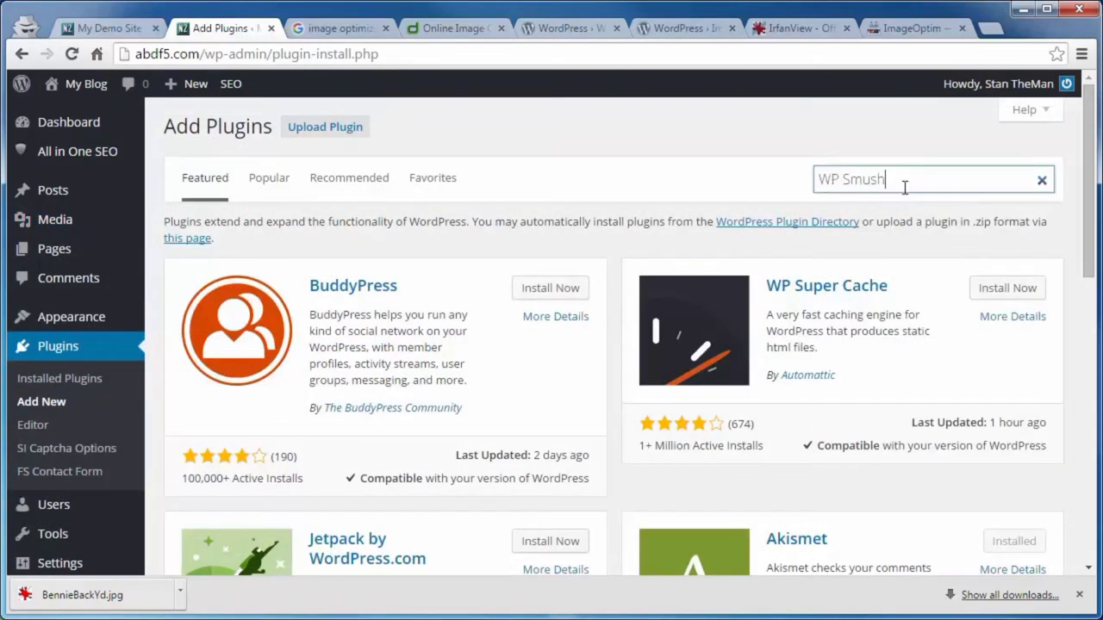
{"action": "key", "text": "Return"}
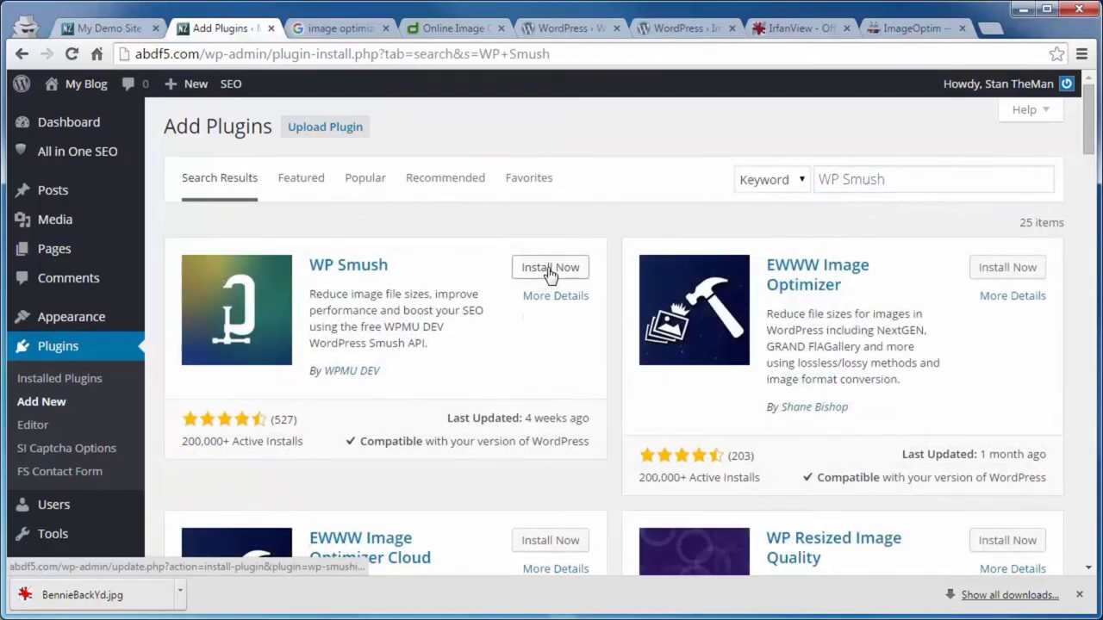
{"action": "left_click", "coordinate": [550, 271]}
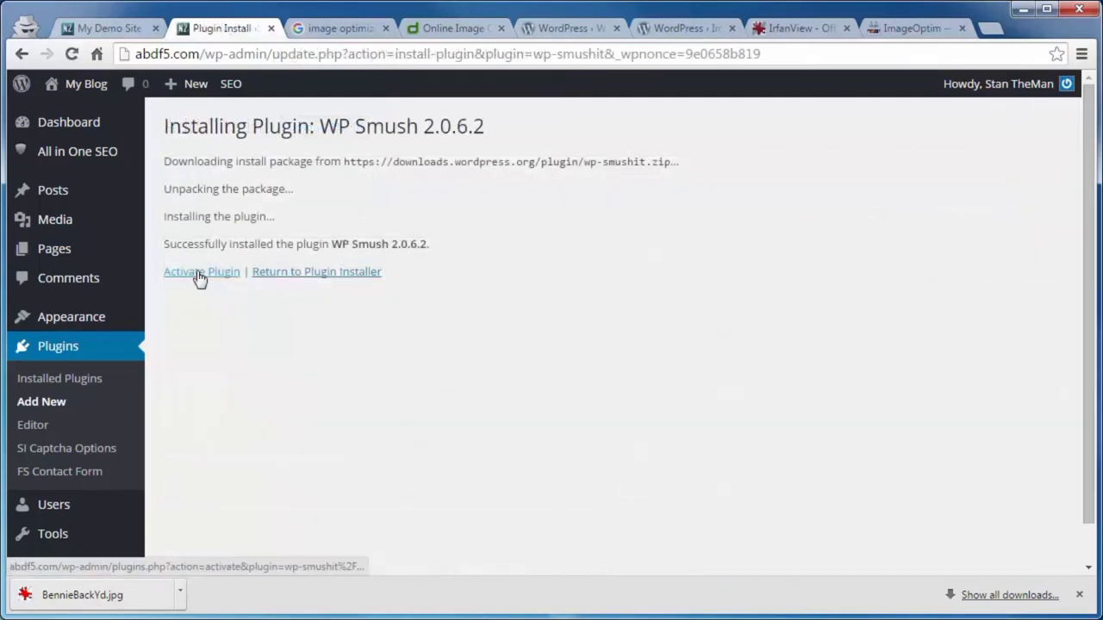
{"action": "left_click", "coordinate": [200, 272]}
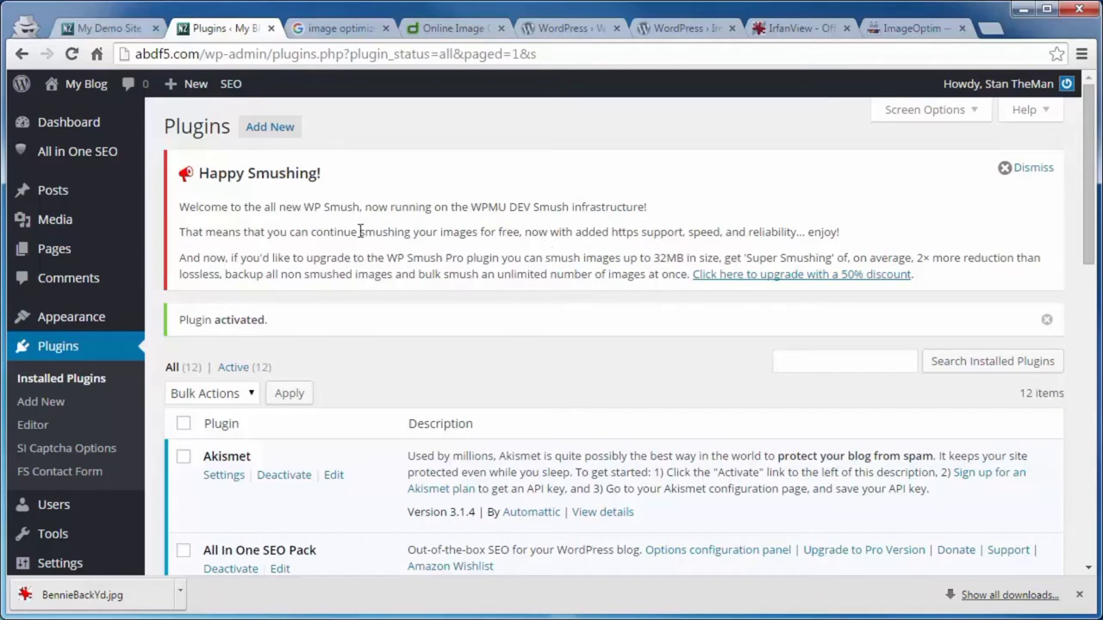
Step: Open the media library and examine the WP Smush column and an uploaded image's WP Smush details
{"action": "mouse_move", "coordinate": [49, 219]}
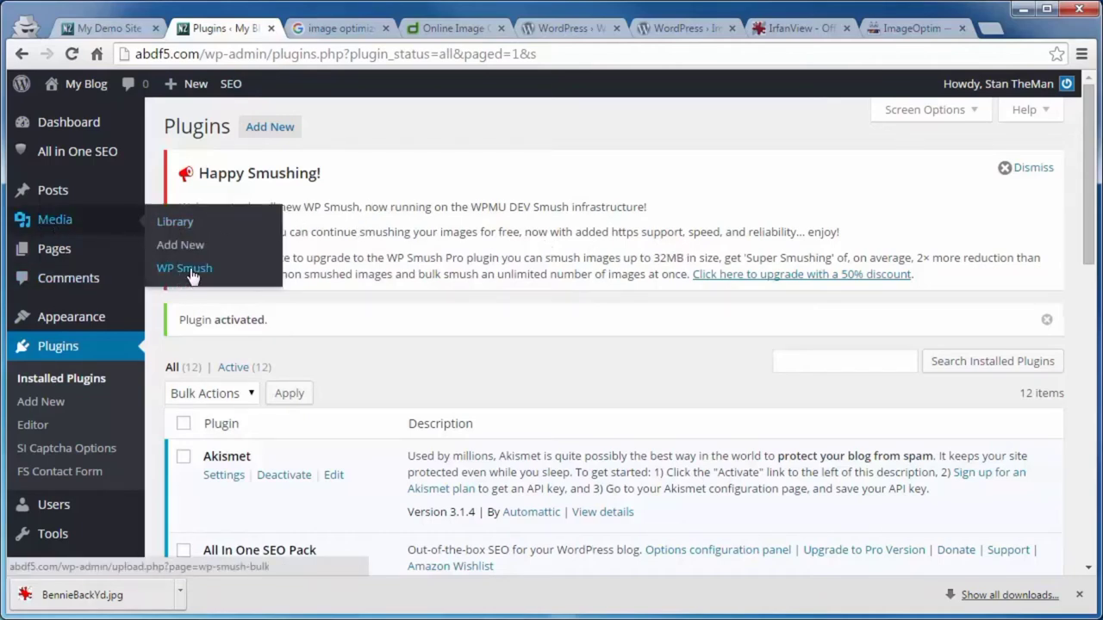
{"action": "left_click", "coordinate": [181, 223]}
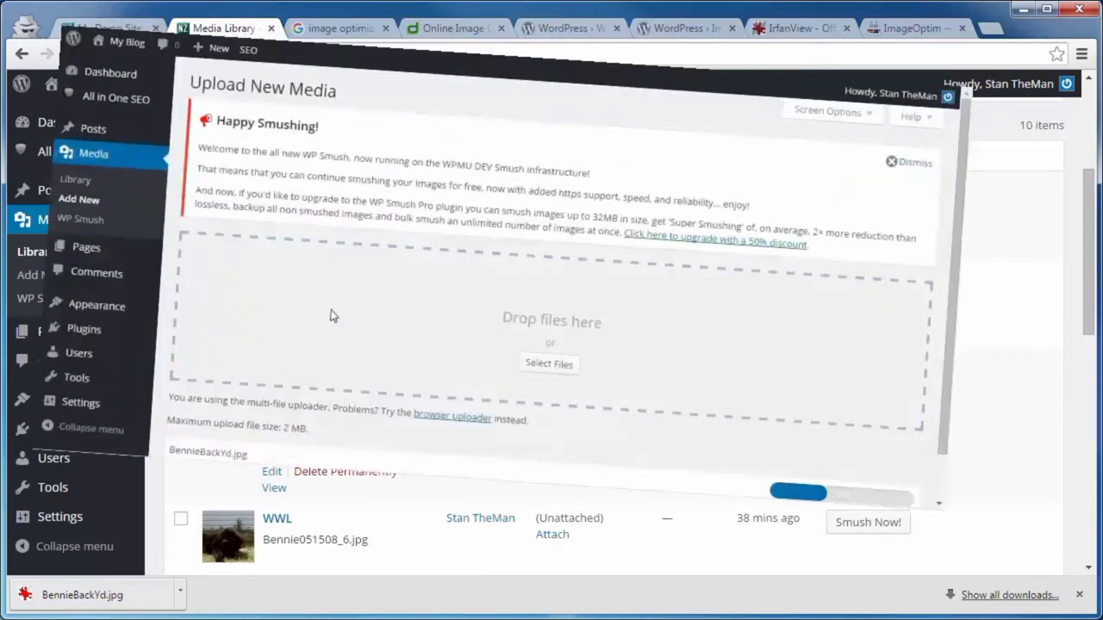
{"action": "left_click_drag", "start_coordinate": [945, 435], "coordinate": [938, 498]}
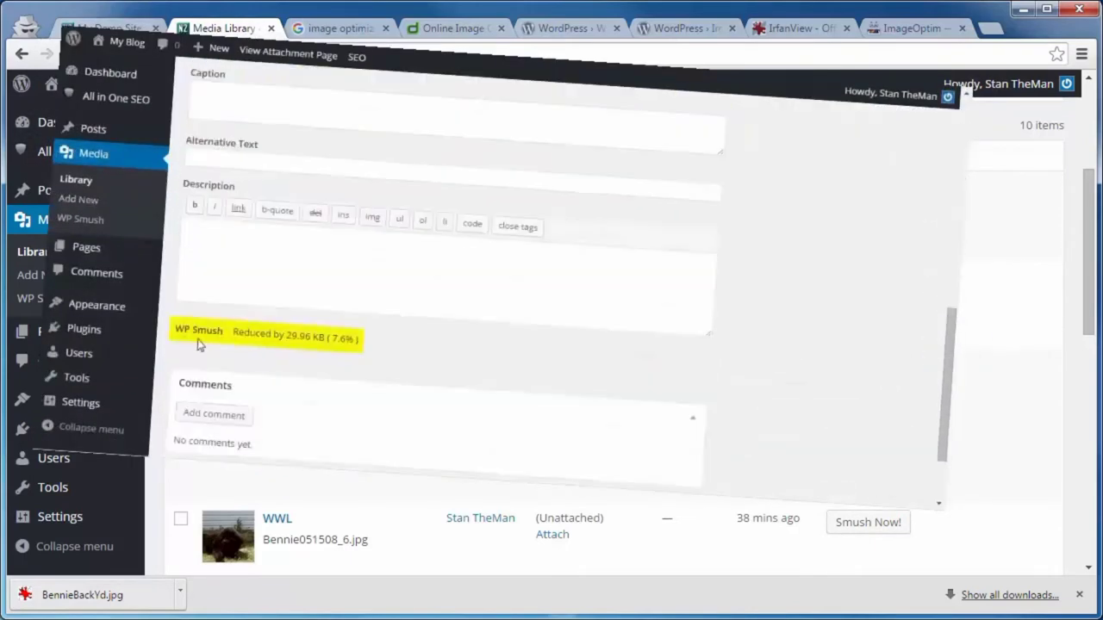
{"action": "mouse_move", "coordinate": [411, 479]}
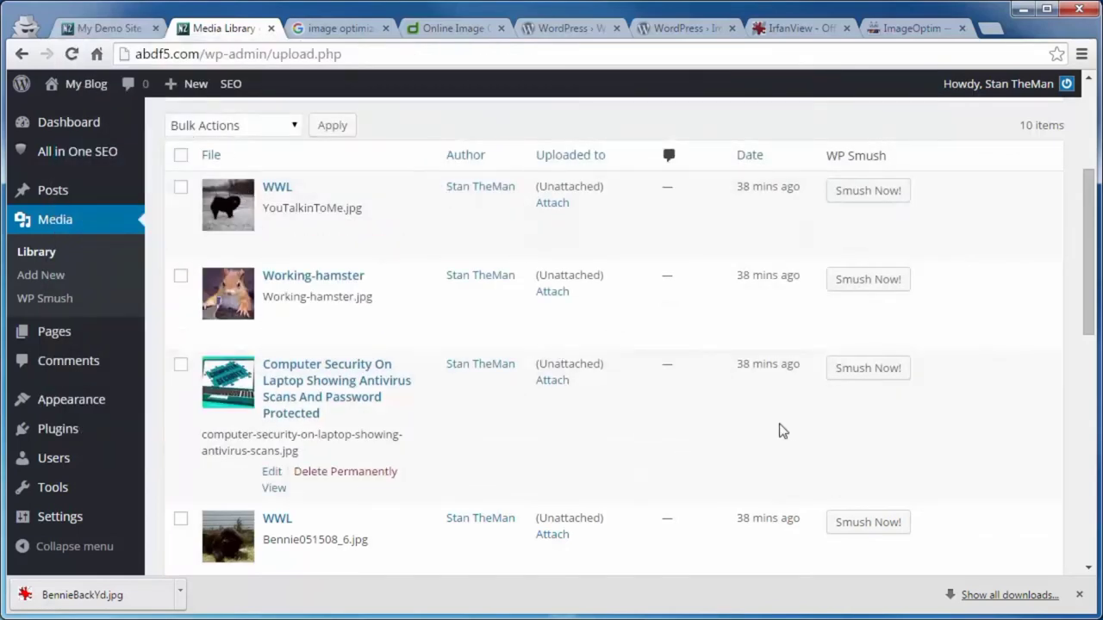
Step: Bulk-smush the media library's remaining images with WP Smush and return to the library
{"action": "left_click", "coordinate": [65, 298]}
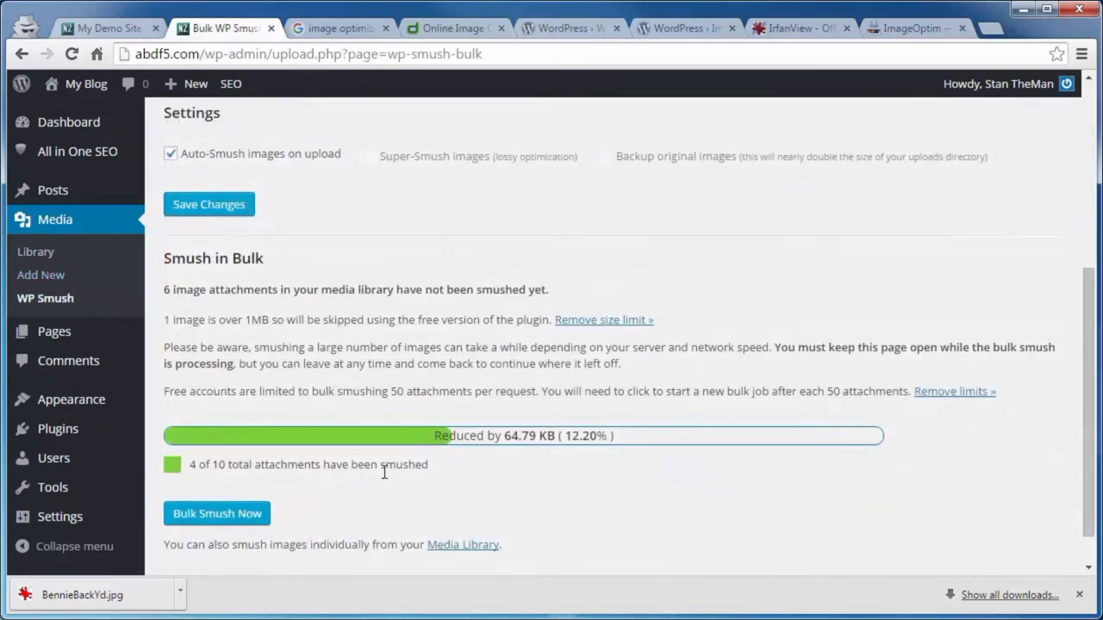
{"action": "left_click", "coordinate": [200, 517]}
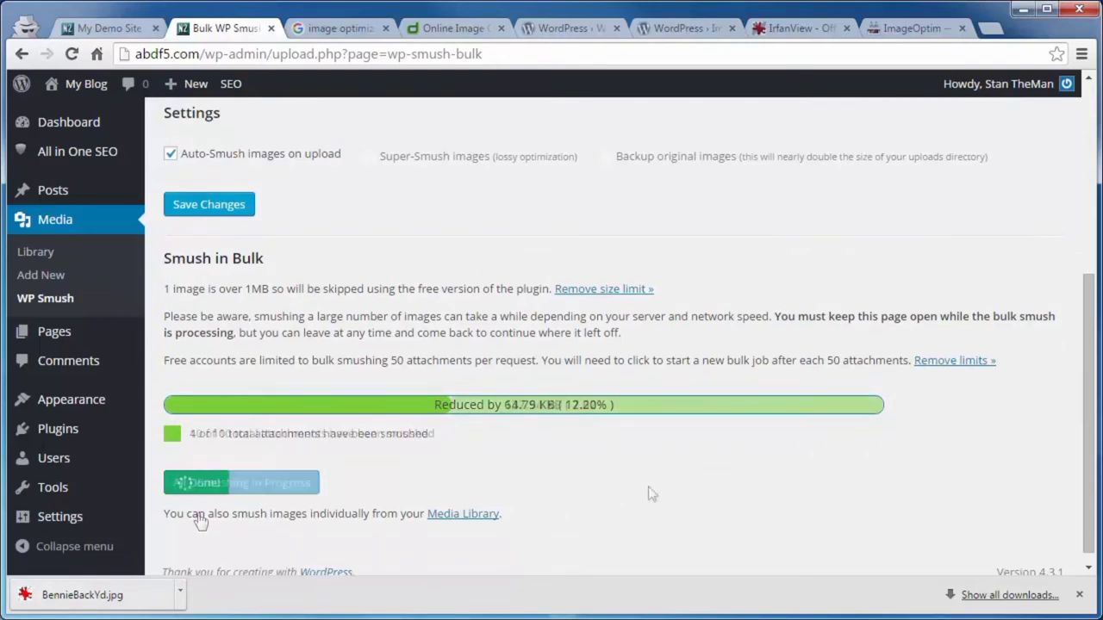
{"action": "left_click", "coordinate": [35, 253]}
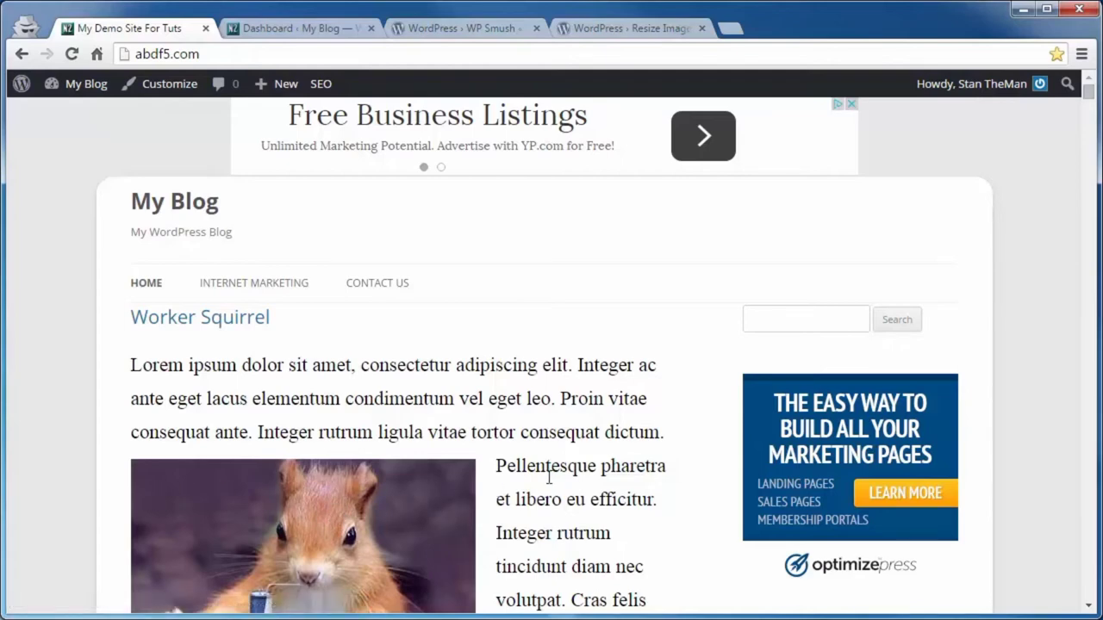
Step: View the WP Smush plugin page and read the description of the Resize Image After Upload plugin
{"action": "left_click", "coordinate": [446, 34]}
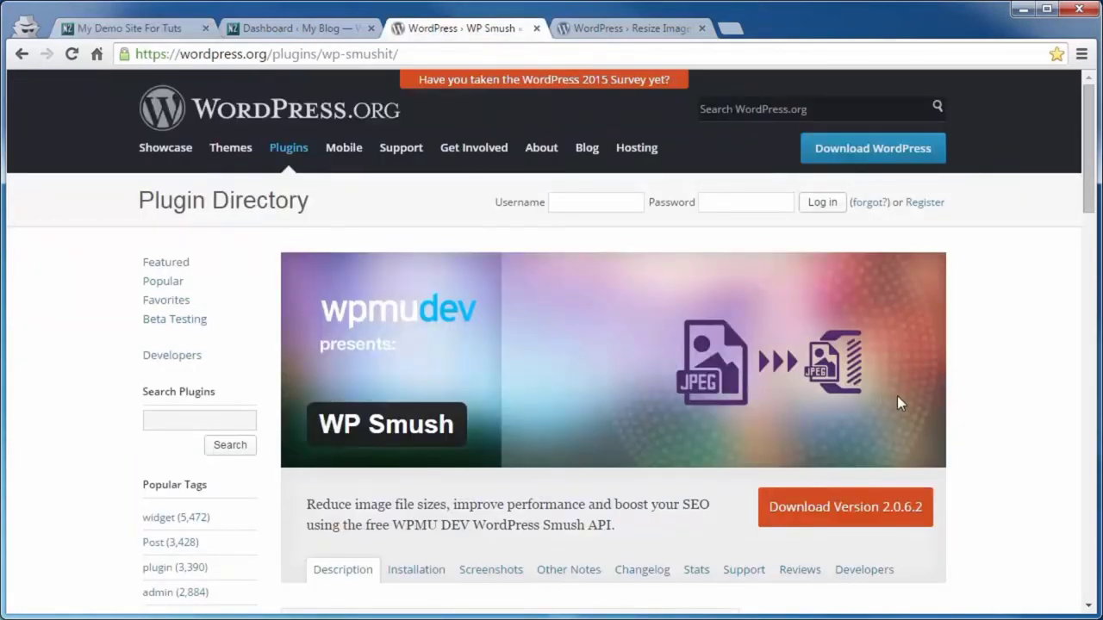
{"action": "left_click", "coordinate": [625, 29]}
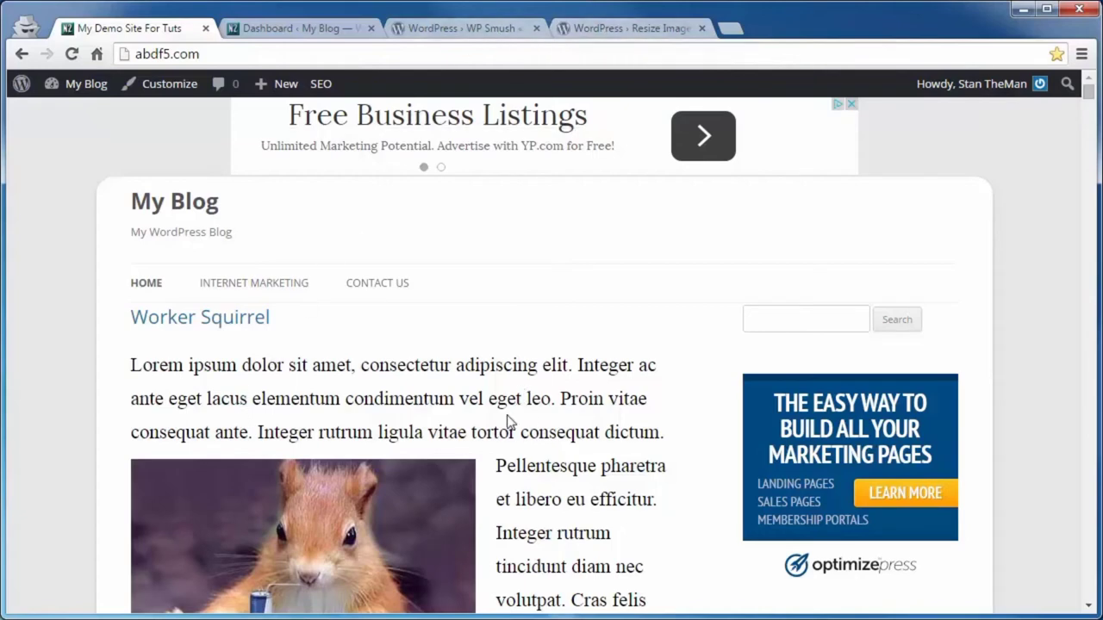
{"action": "left_click", "coordinate": [599, 34]}
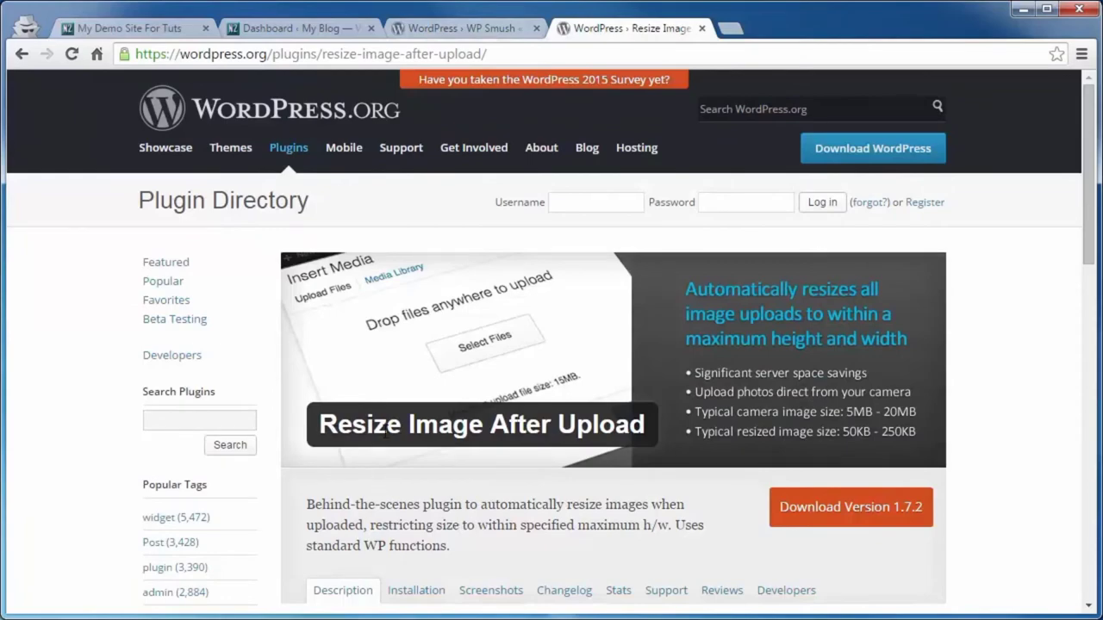
{"action": "scroll", "coordinate": [540, 431], "scroll_direction": "down", "scroll_amount": 4}
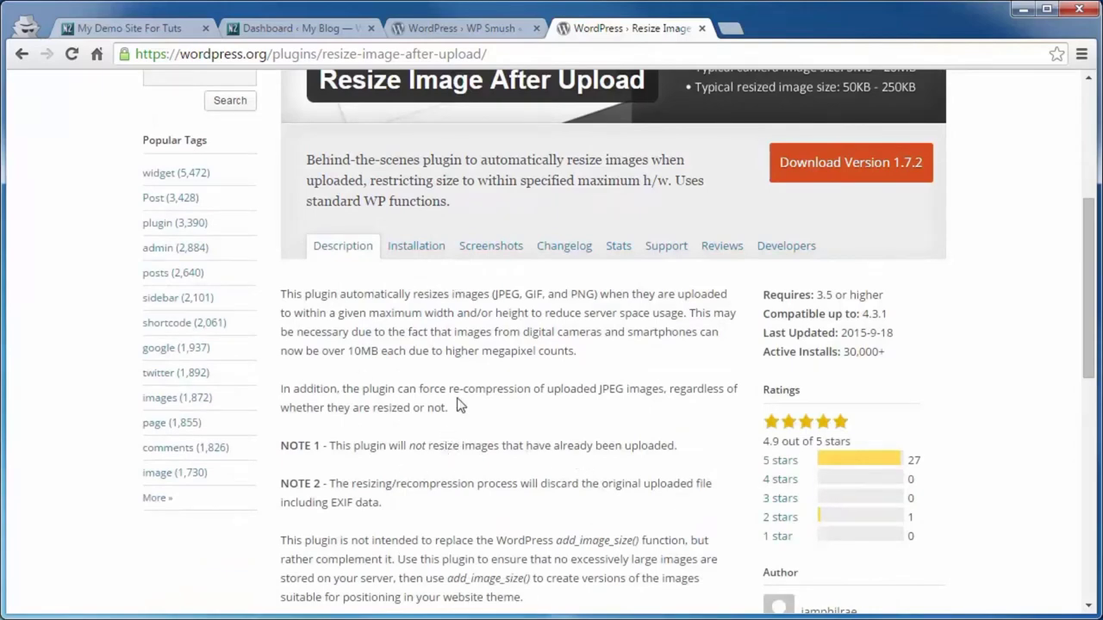
{"action": "scroll", "coordinate": [446, 387], "scroll_direction": "down", "scroll_amount": 2}
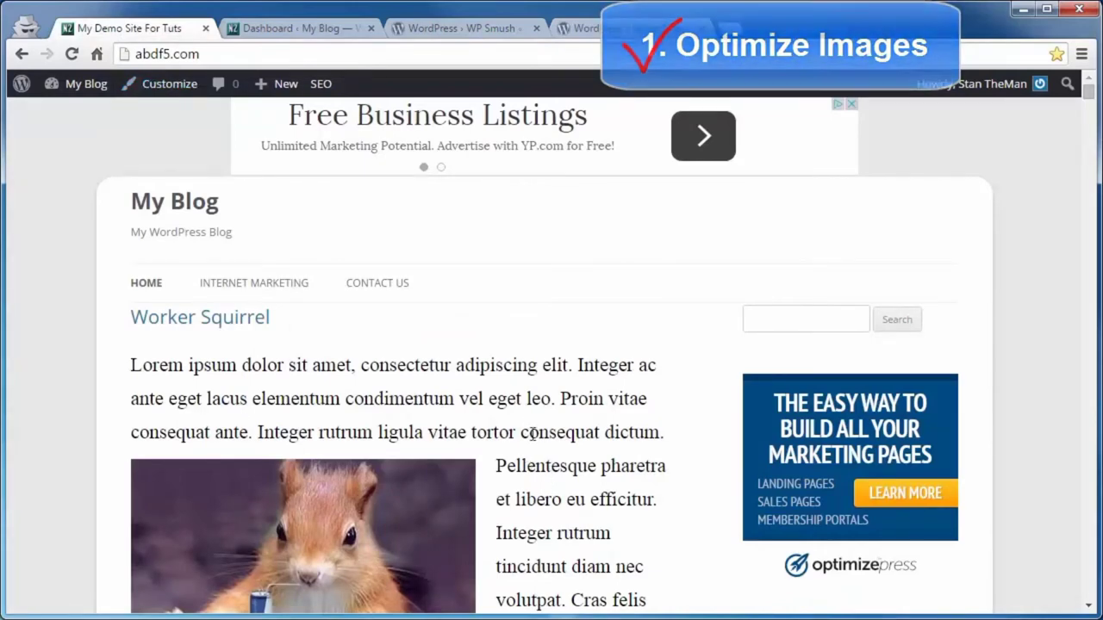
Step: Examine the length of the abdf5.com home page and the full posts it displays
{"action": "scroll", "coordinate": [575, 405], "scroll_direction": "down", "scroll_amount": 4}
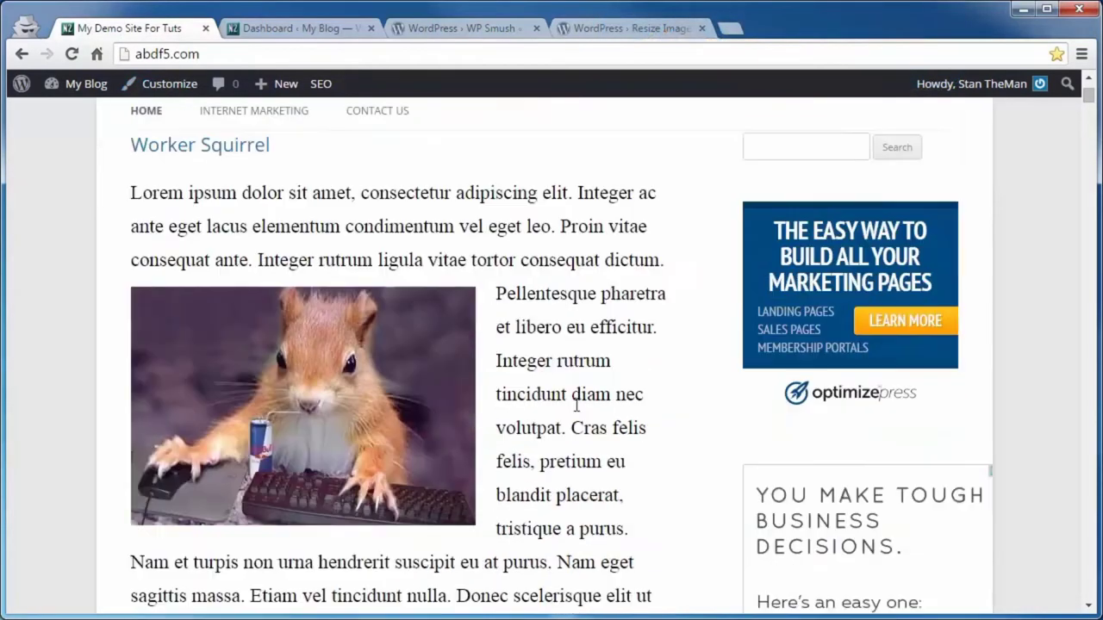
{"action": "scroll", "coordinate": [575, 412], "scroll_direction": "down", "scroll_amount": 4}
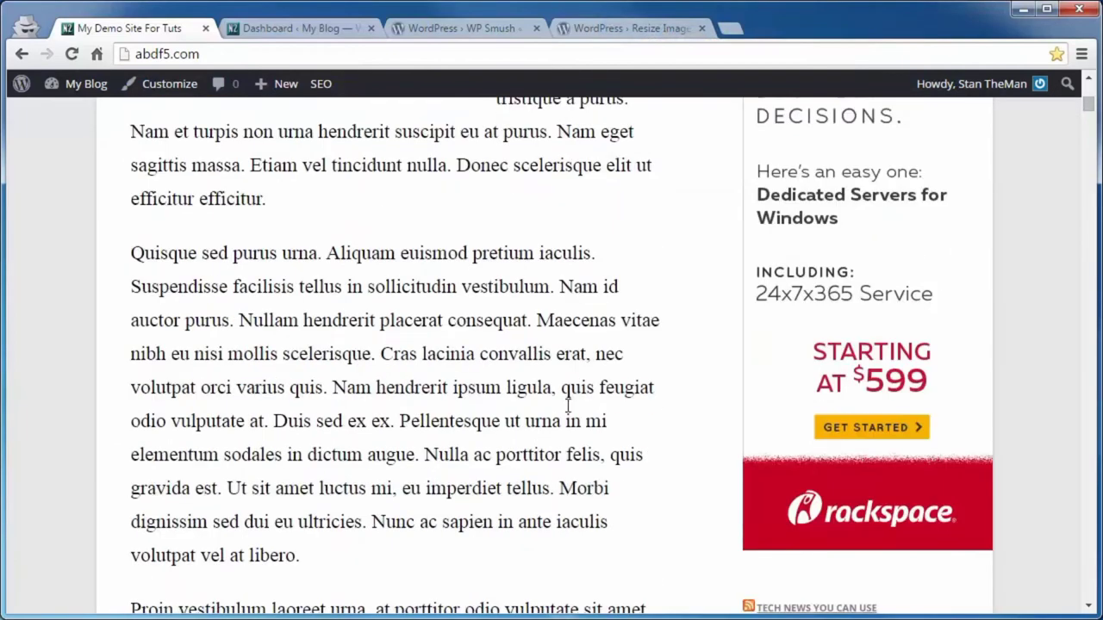
{"action": "scroll", "coordinate": [571, 394], "scroll_direction": "up", "scroll_amount": 5}
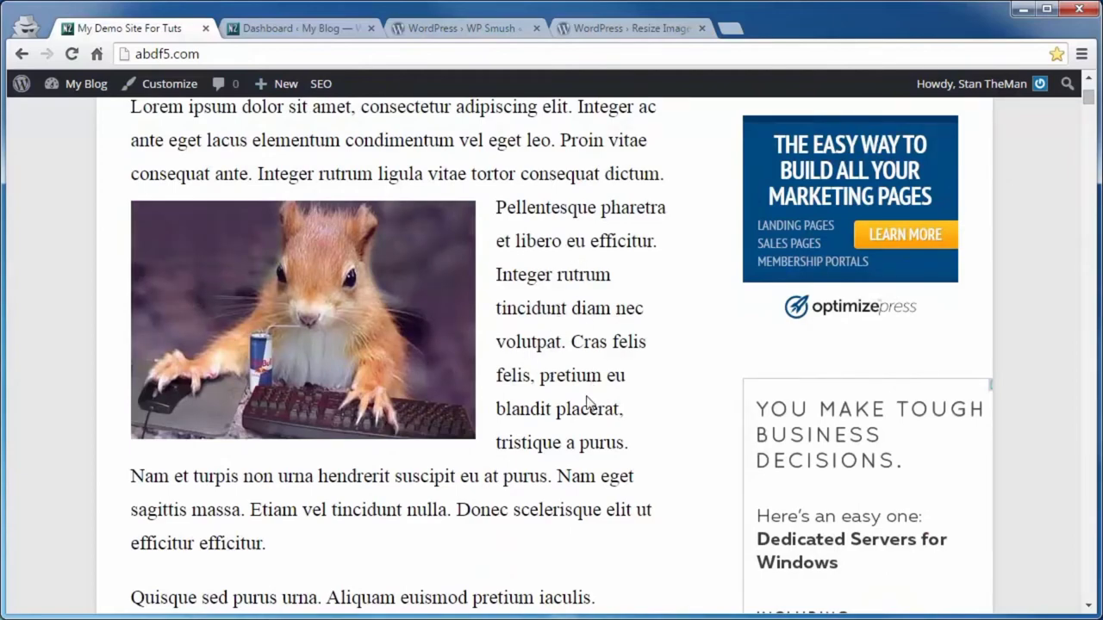
{"action": "scroll", "coordinate": [586, 402], "scroll_direction": "down", "scroll_amount": 4}
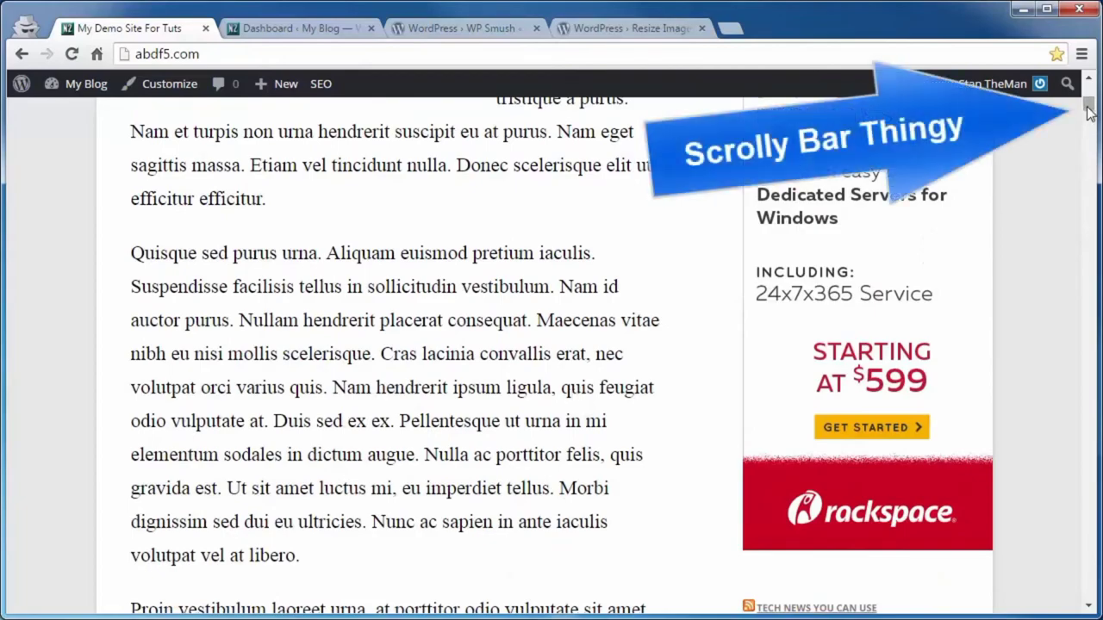
{"action": "left_click_drag", "start_coordinate": [1088, 110], "coordinate": [1090, 147]}
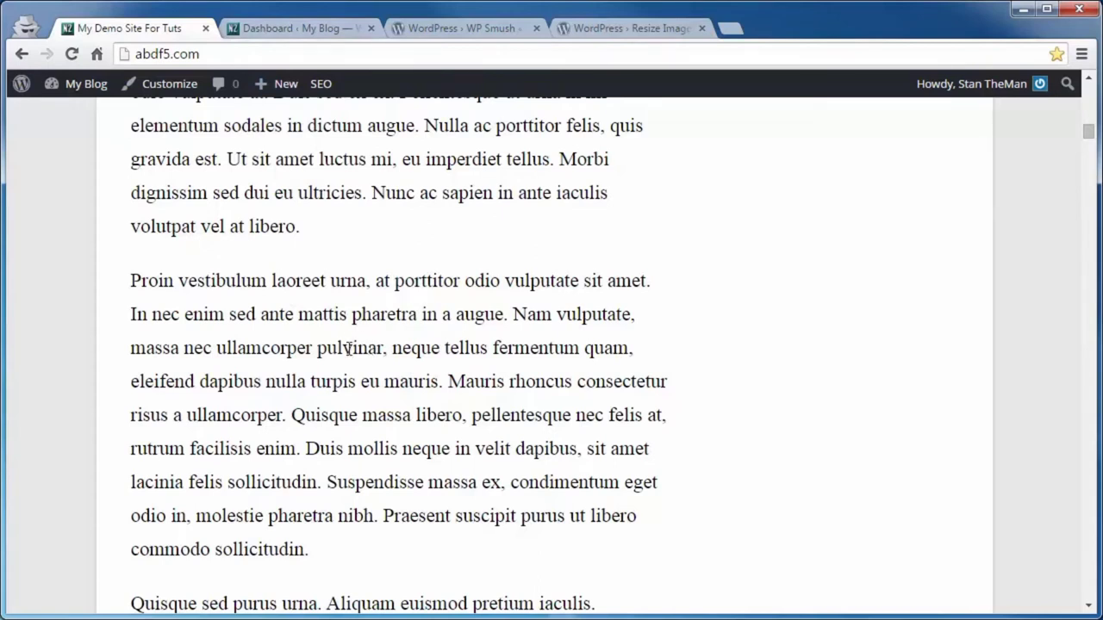
Step: In the WordPress reading settings, limit blog pages to at most 3 posts and save the changes
{"action": "left_click", "coordinate": [279, 27]}
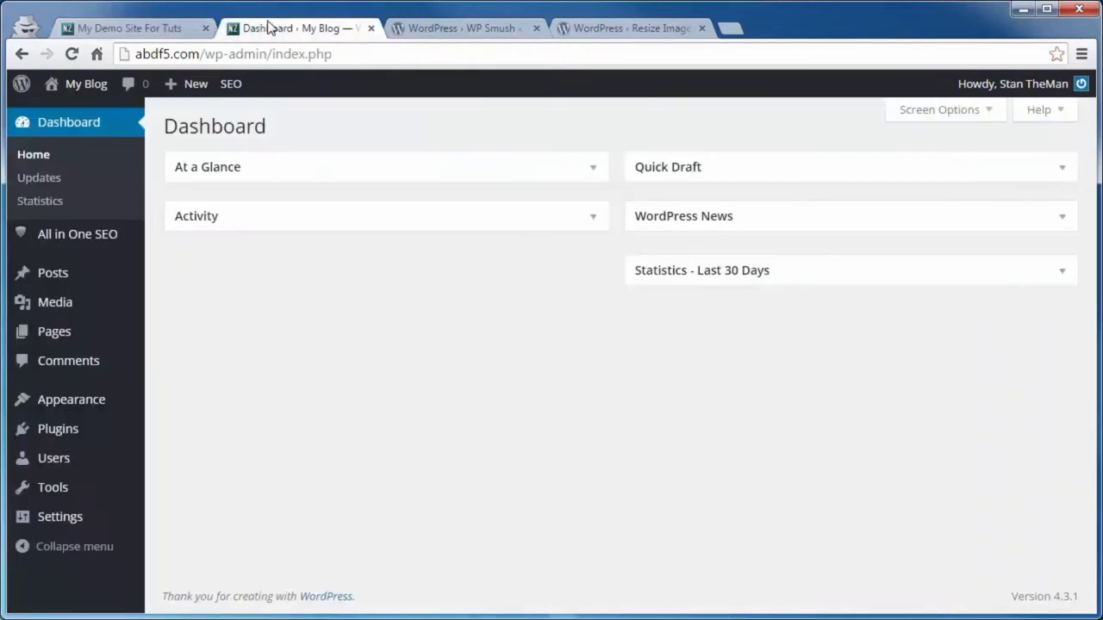
{"action": "mouse_move", "coordinate": [34, 513]}
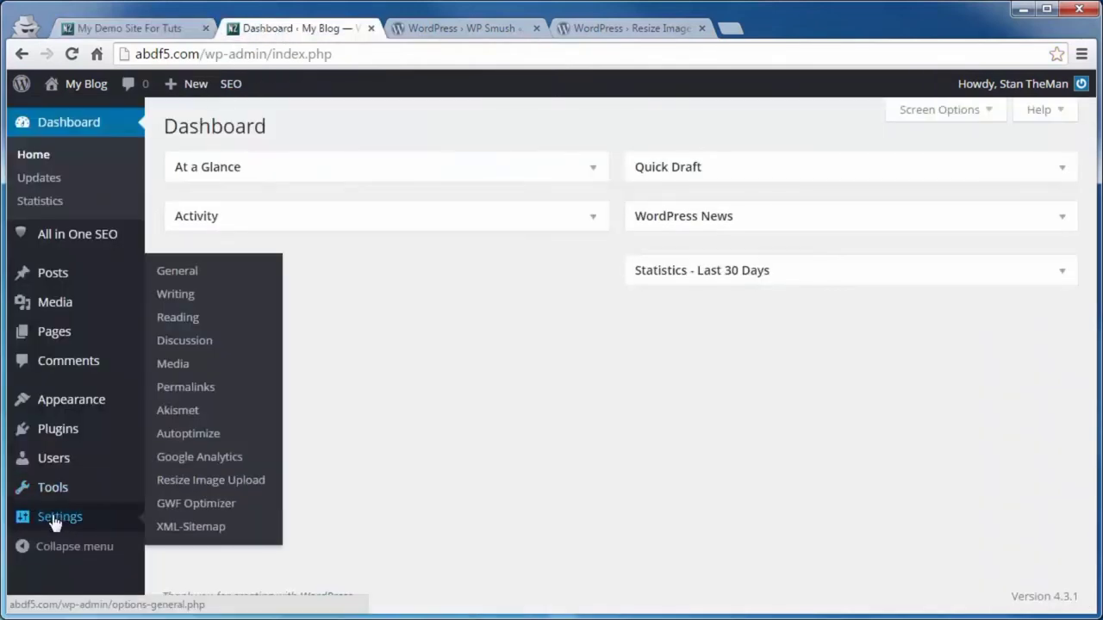
{"action": "left_click", "coordinate": [167, 320]}
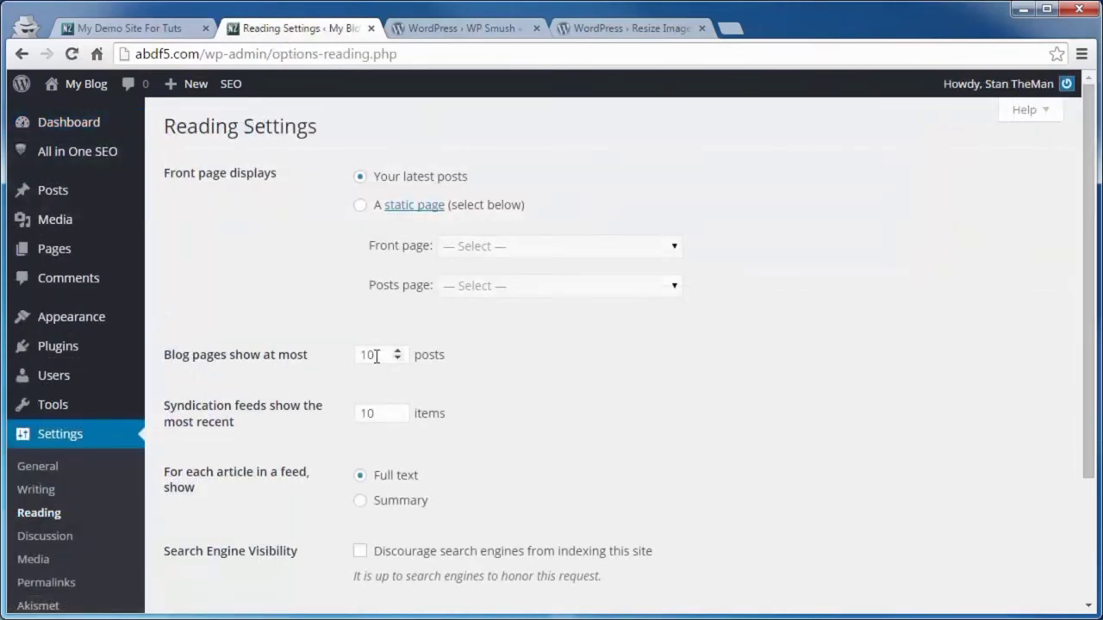
{"action": "double_click", "coordinate": [375, 356]}
{"action": "type", "text": "3"}
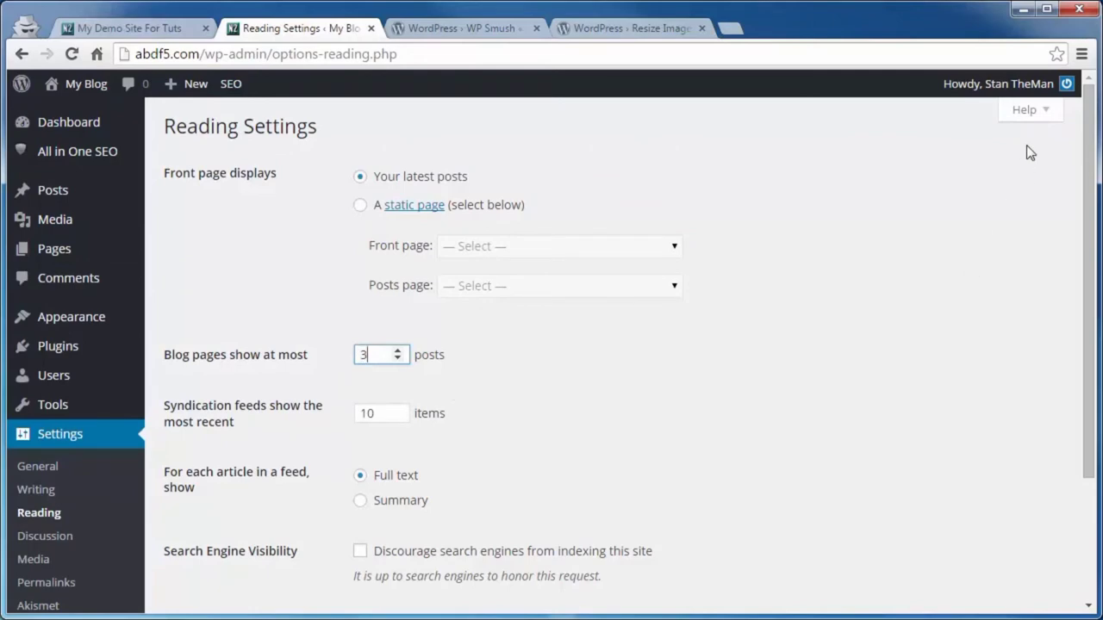
{"action": "scroll", "coordinate": [712, 380], "scroll_direction": "down", "scroll_amount": 2}
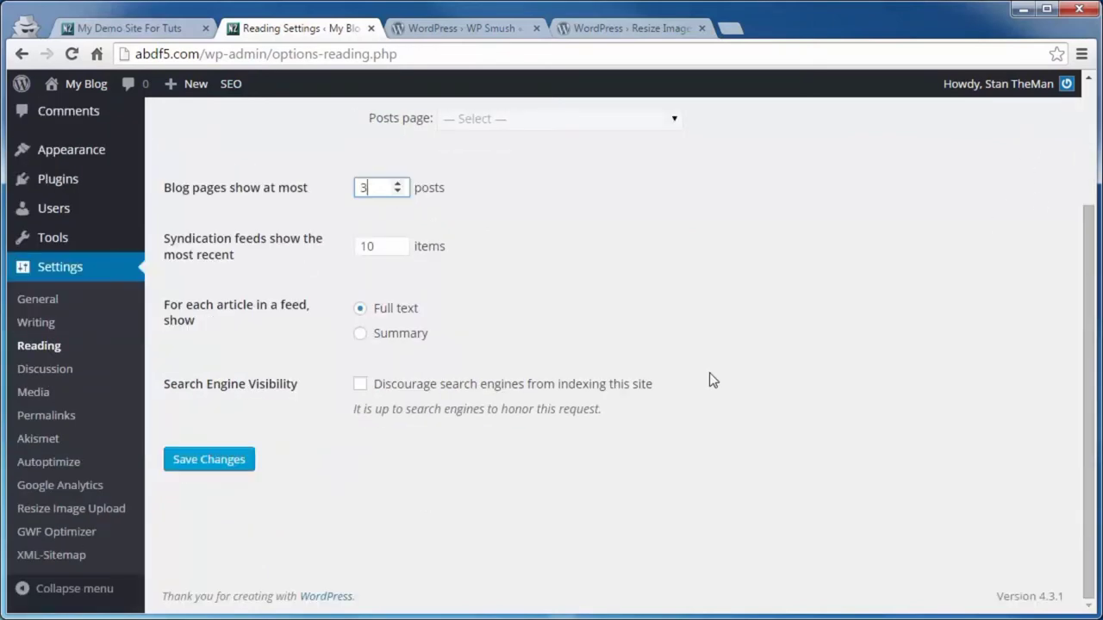
{"action": "left_click", "coordinate": [202, 458]}
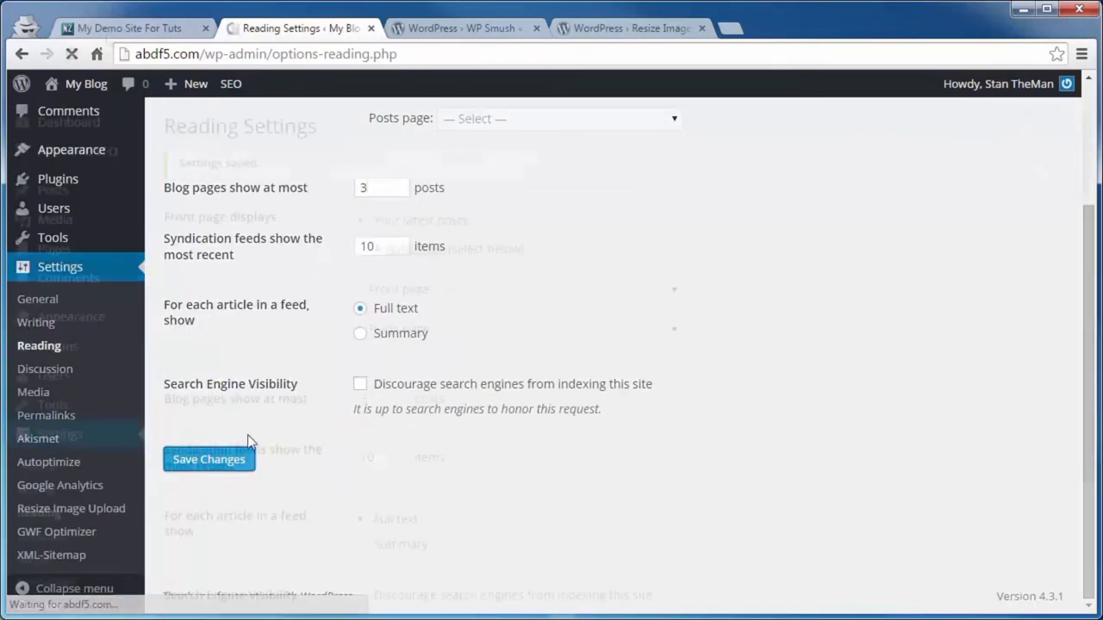
Step: Reload the demo site's home page and review its length and the full Worker Squirrel post
{"action": "left_click", "coordinate": [106, 28]}
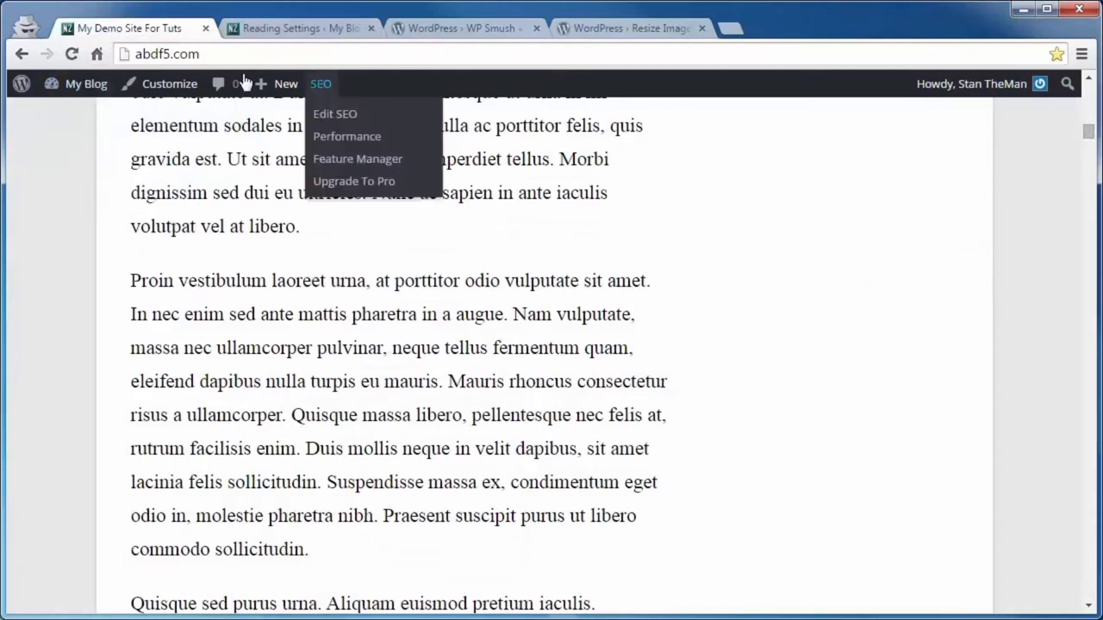
{"action": "left_click", "coordinate": [70, 54]}
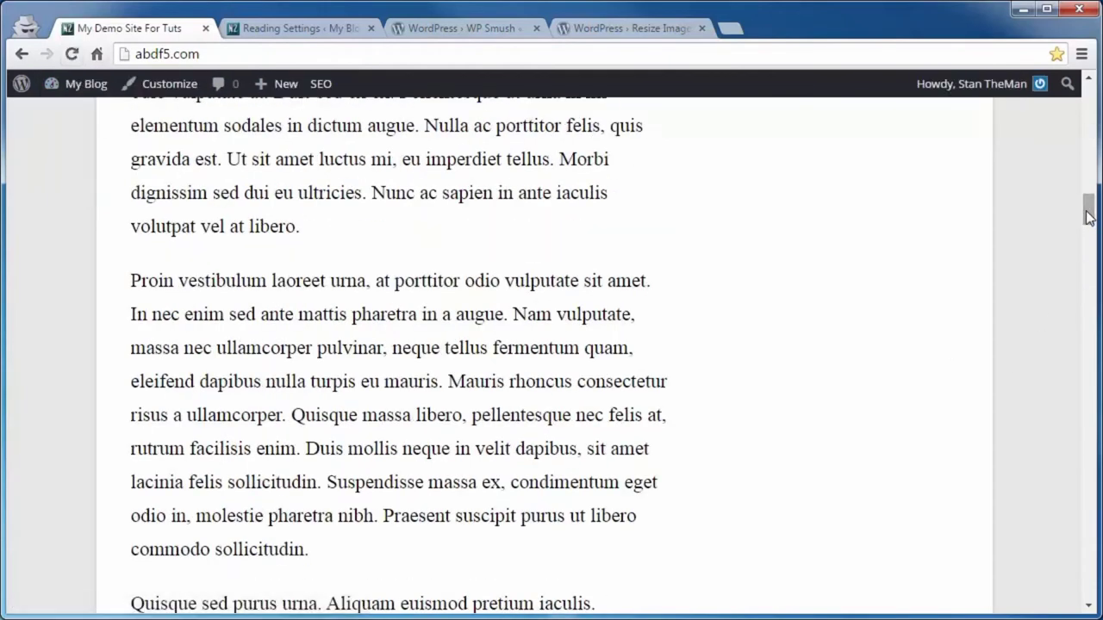
{"action": "left_click_drag", "start_coordinate": [1088, 218], "coordinate": [1079, 124]}
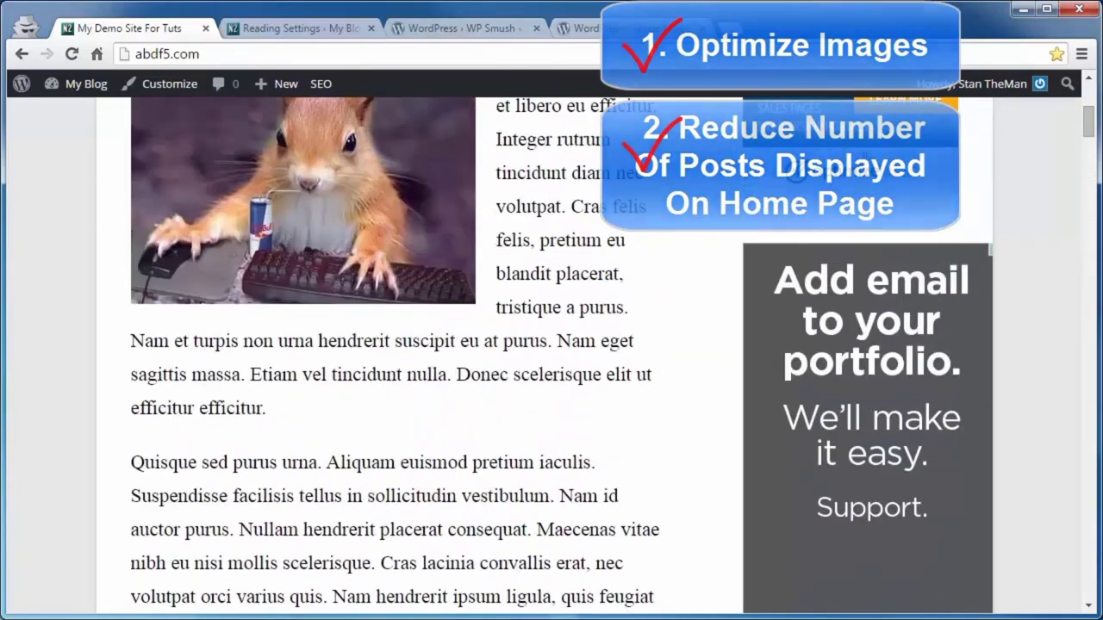
{"action": "scroll", "coordinate": [561, 487], "scroll_direction": "up", "scroll_amount": 5}
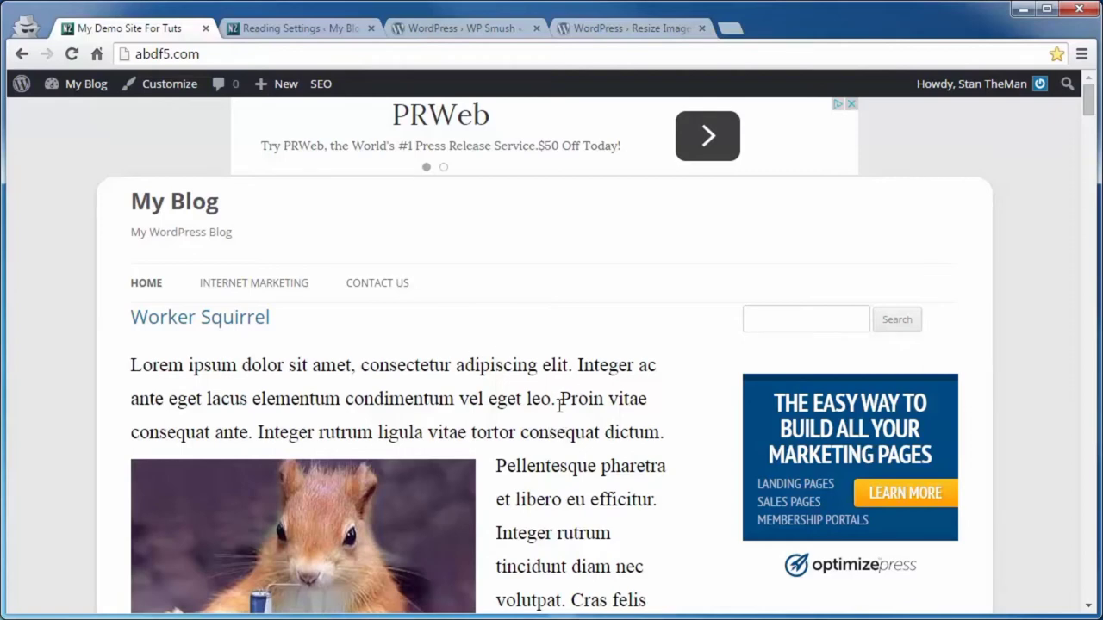
{"action": "scroll", "coordinate": [559, 405], "scroll_direction": "down", "scroll_amount": 3}
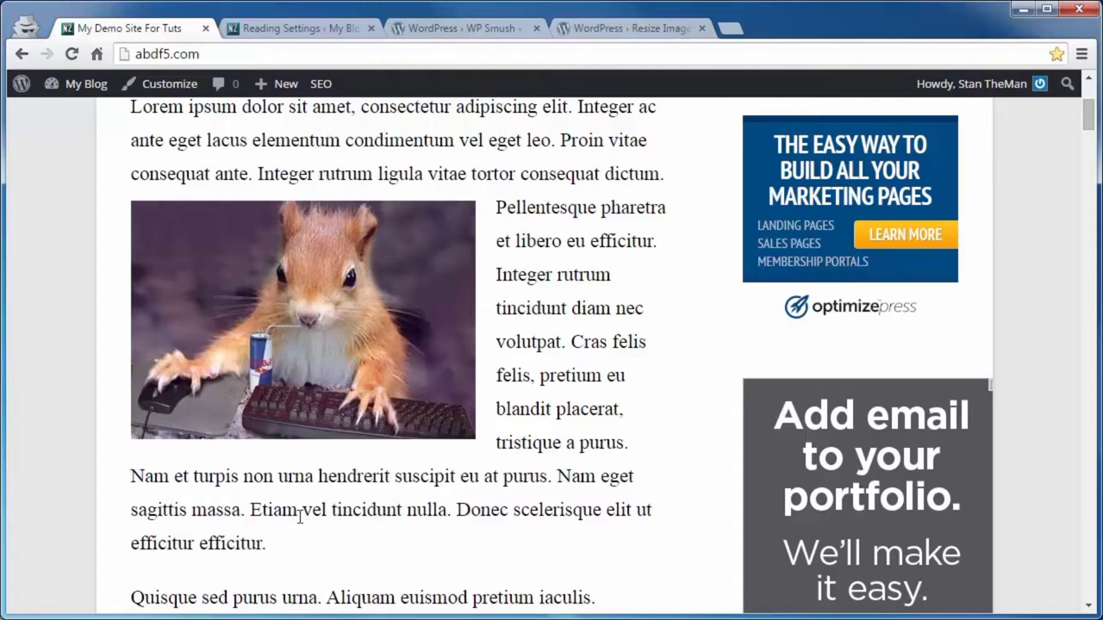
{"action": "scroll", "coordinate": [476, 510], "scroll_direction": "down", "scroll_amount": 2}
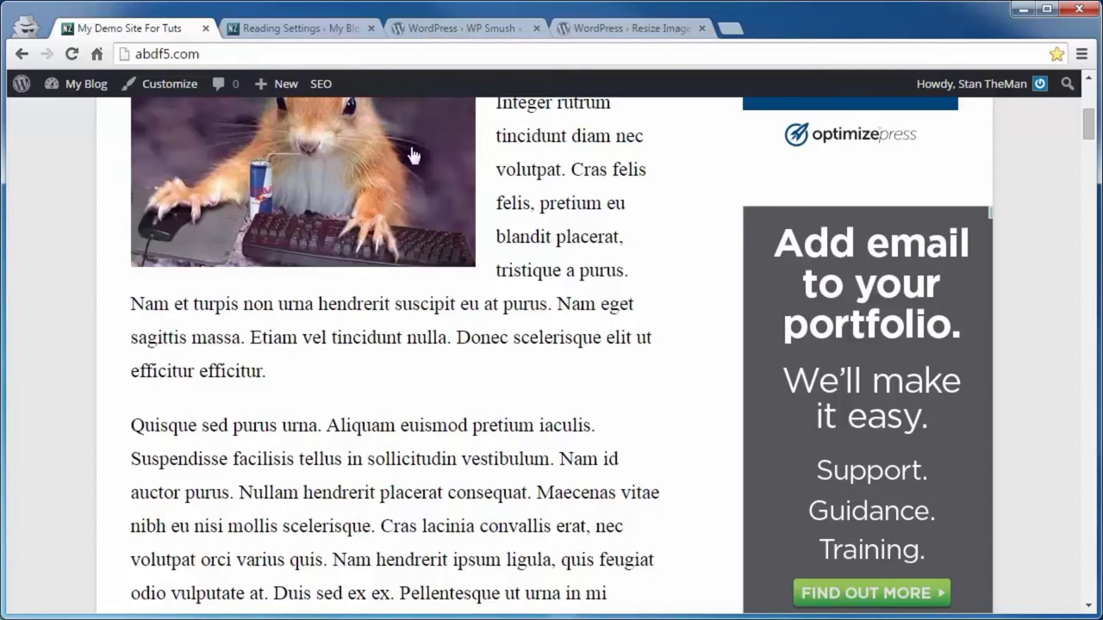
Step: Open the Worker Squirrel post for editing, insert a Read More tag after "quis feugiat" in its second paragraph, and update the post
{"action": "left_click", "coordinate": [279, 29]}
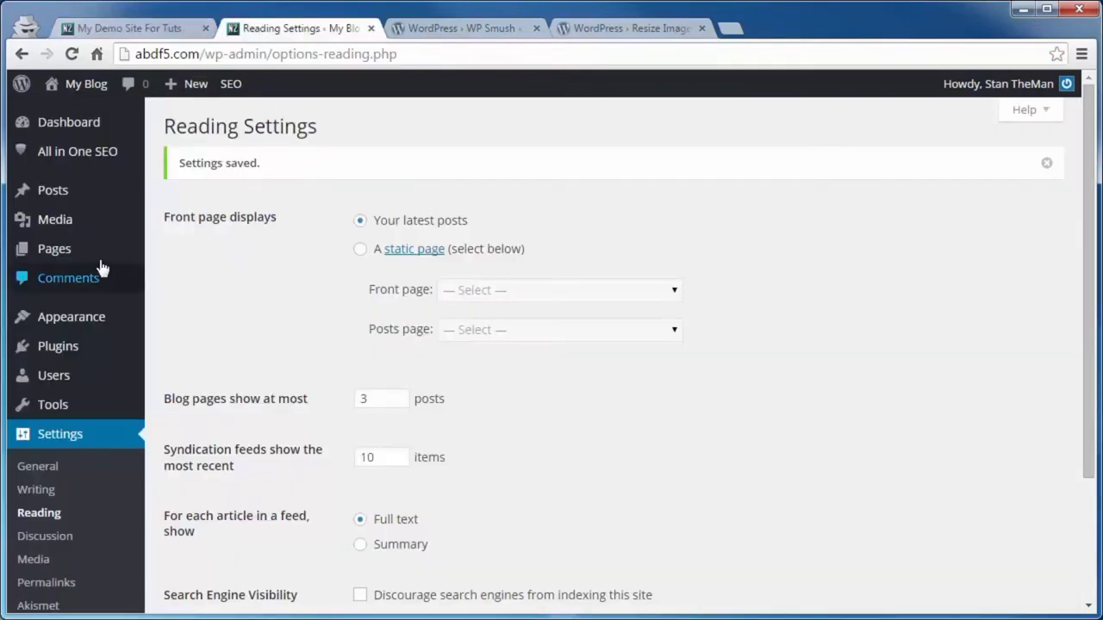
{"action": "mouse_move", "coordinate": [54, 192]}
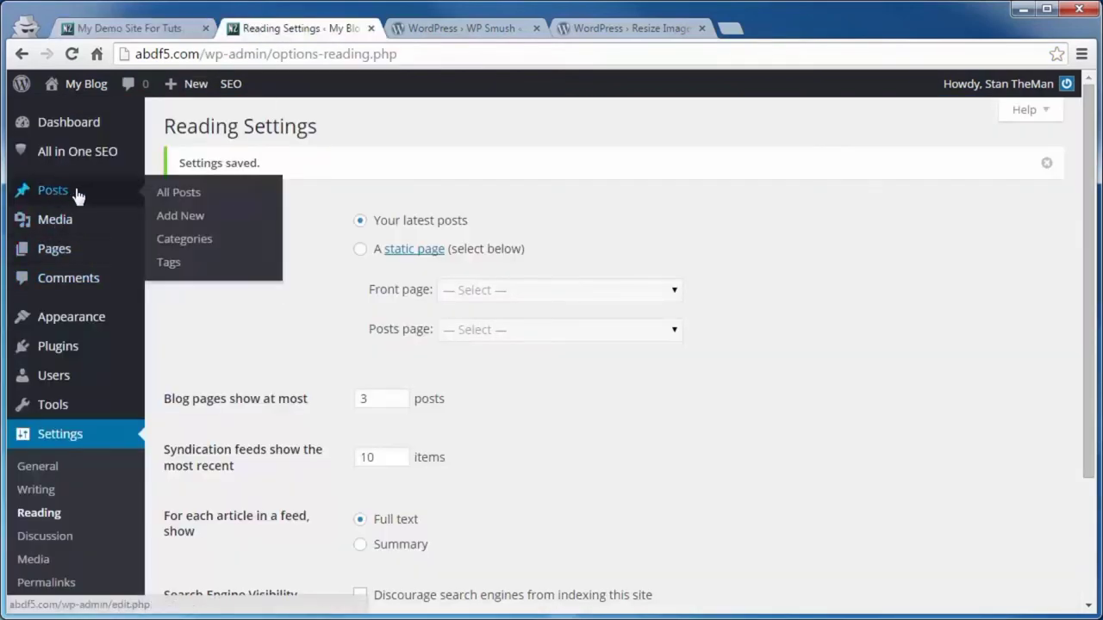
{"action": "left_click", "coordinate": [168, 191]}
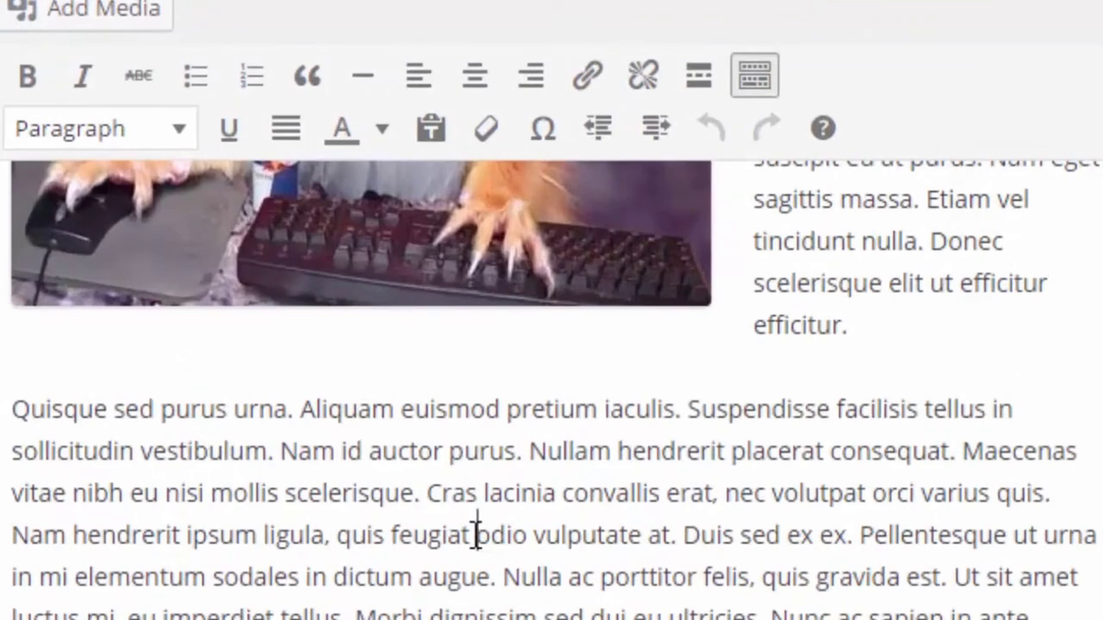
{"action": "left_click", "coordinate": [698, 79]}
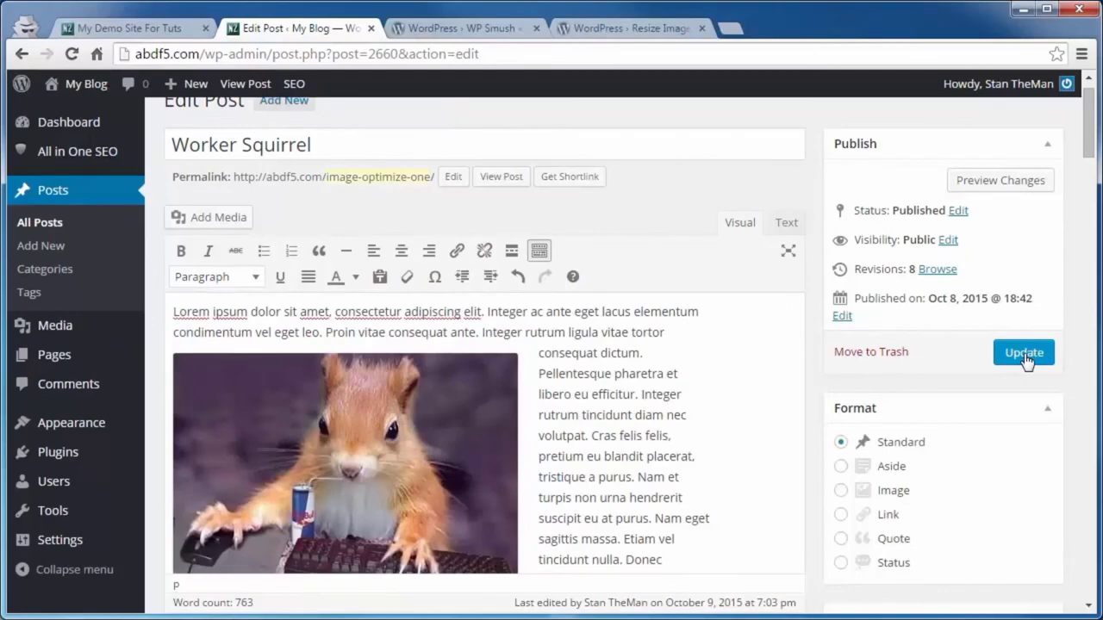
{"action": "left_click", "coordinate": [1023, 353]}
{"action": "scroll", "coordinate": [646, 448], "scroll_direction": "down", "scroll_amount": 4}
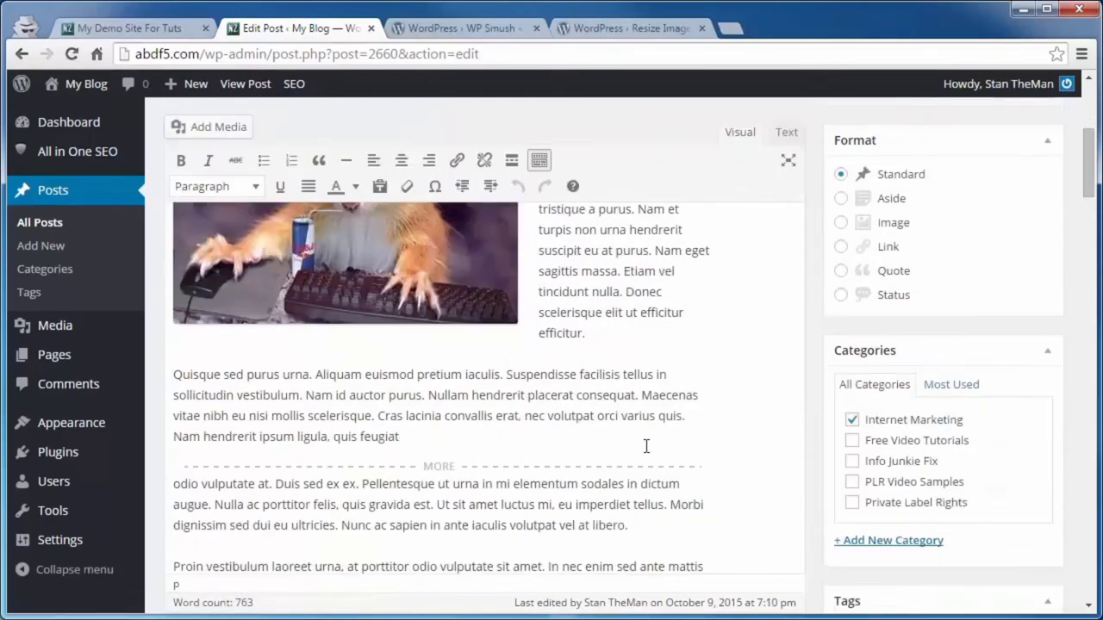
Step: Check the shortened Worker Squirrel excerpt on the home page and open its full post through the continue-reading link
{"action": "left_click", "coordinate": [78, 28]}
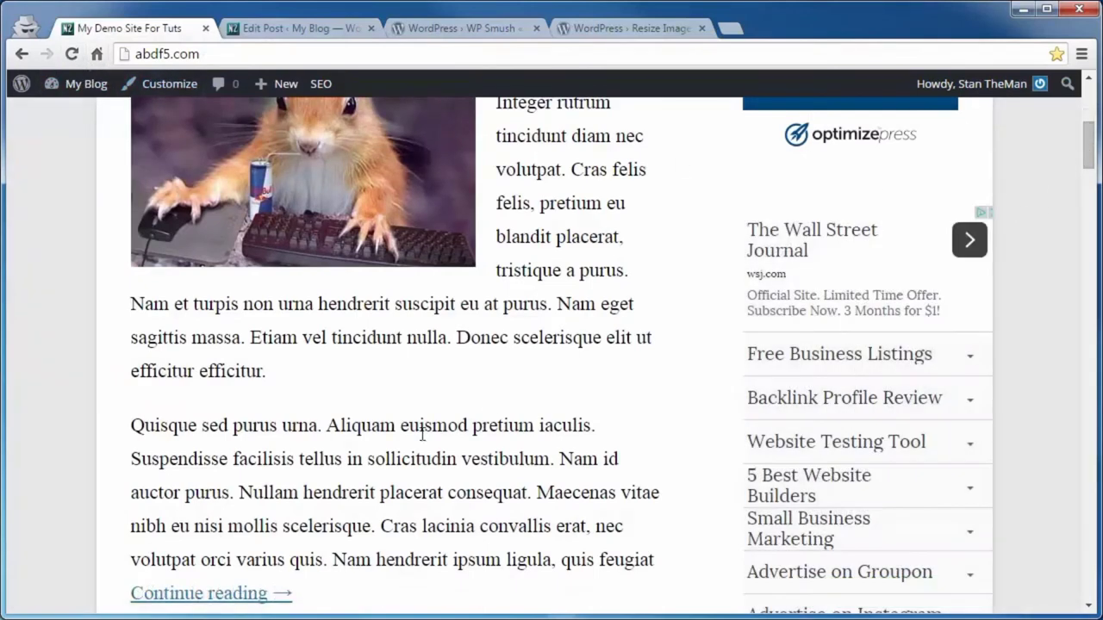
{"action": "scroll", "coordinate": [420, 433], "scroll_direction": "down", "scroll_amount": 2}
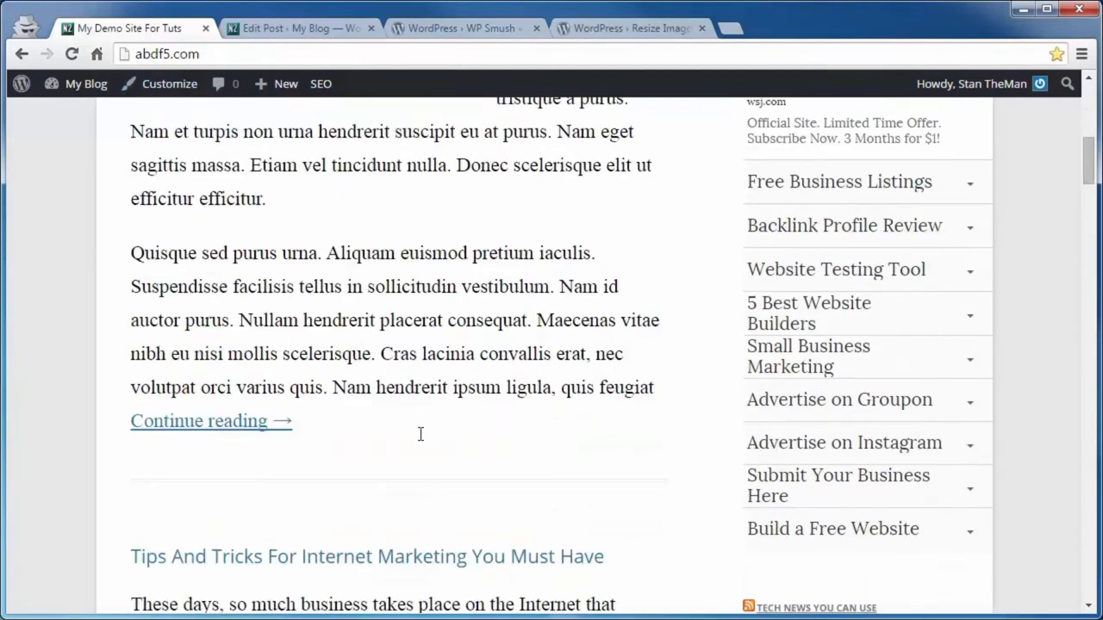
{"action": "scroll", "coordinate": [417, 457], "scroll_direction": "up", "scroll_amount": 1}
{"action": "scroll", "coordinate": [417, 463], "scroll_direction": "up", "scroll_amount": 3}
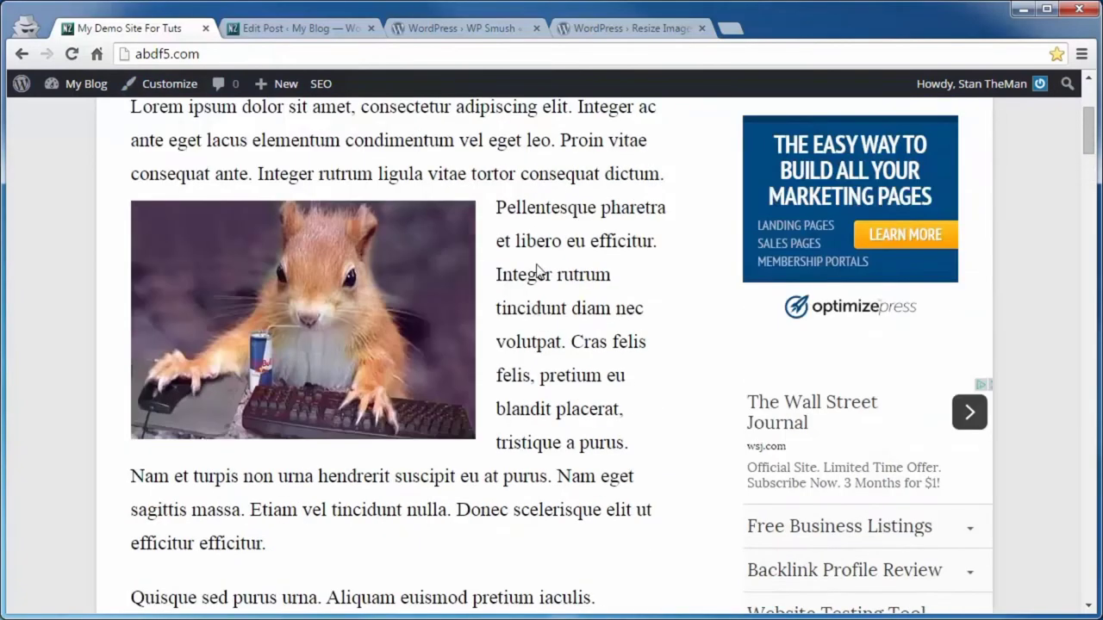
{"action": "scroll", "coordinate": [546, 508], "scroll_direction": "down", "scroll_amount": 4}
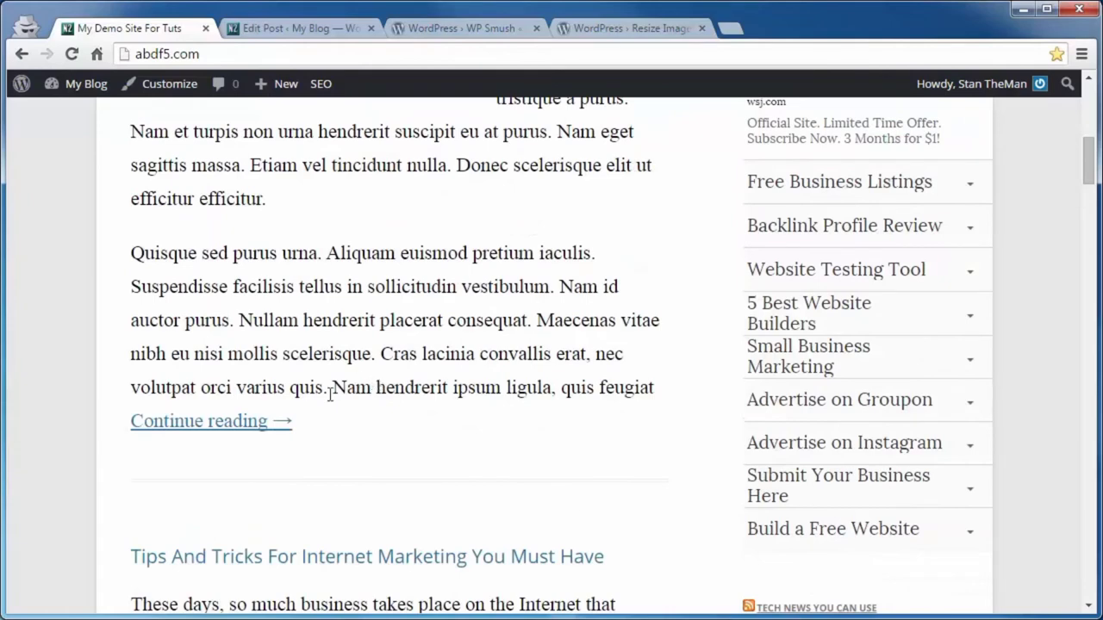
{"action": "left_click", "coordinate": [175, 427]}
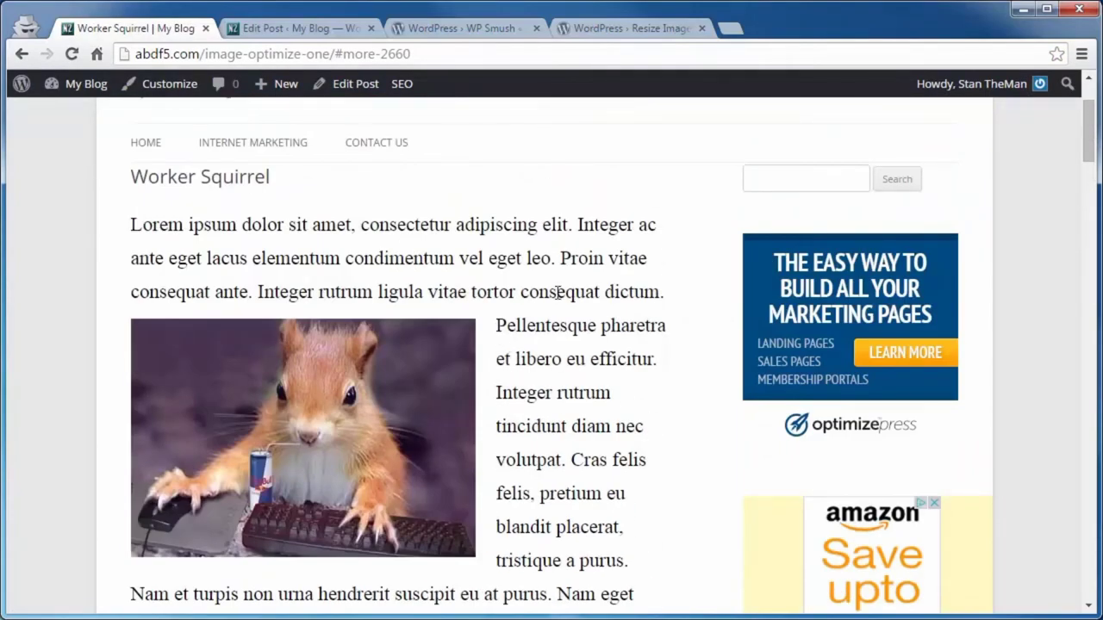
{"action": "scroll", "coordinate": [558, 293], "scroll_direction": "down", "scroll_amount": 6}
{"action": "scroll", "coordinate": [500, 268], "scroll_direction": "up", "scroll_amount": 10}
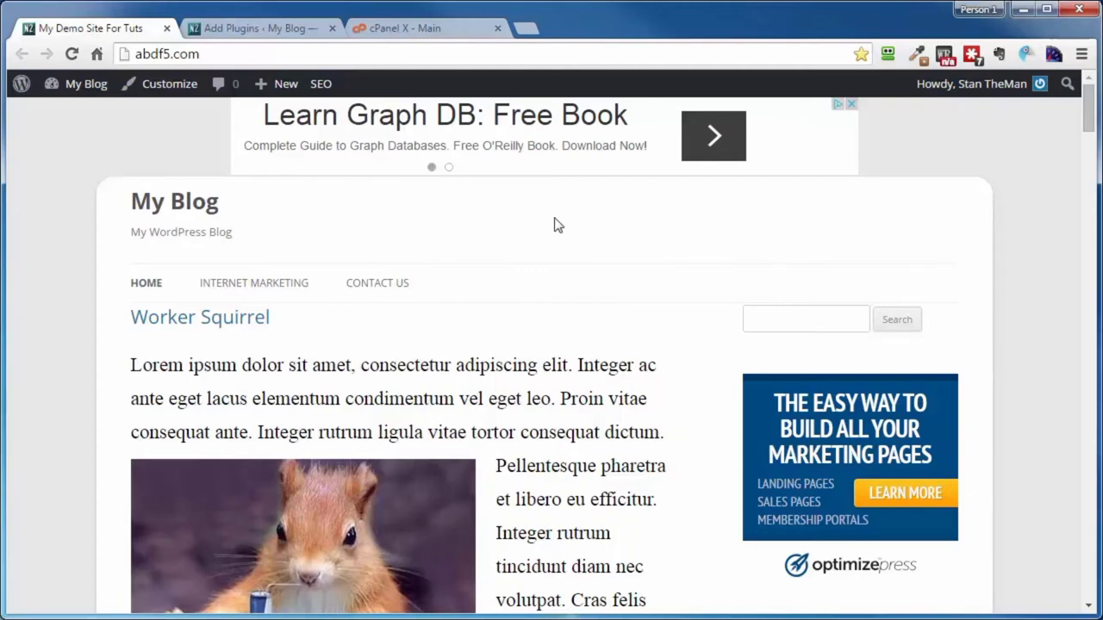
Step: Open phpMyAdmin from the site's cPanel and display the tables of the demoabd_wp832 database
{"action": "left_click", "coordinate": [400, 31]}
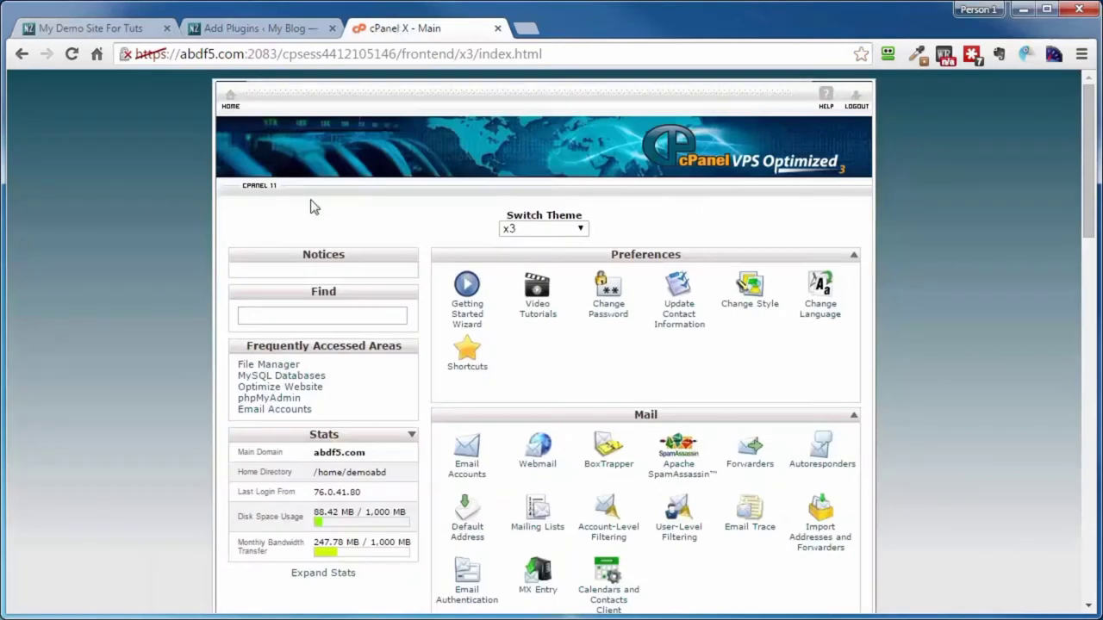
{"action": "scroll", "coordinate": [897, 314], "scroll_direction": "down", "scroll_amount": 2}
{"action": "scroll", "coordinate": [897, 312], "scroll_direction": "down", "scroll_amount": 8}
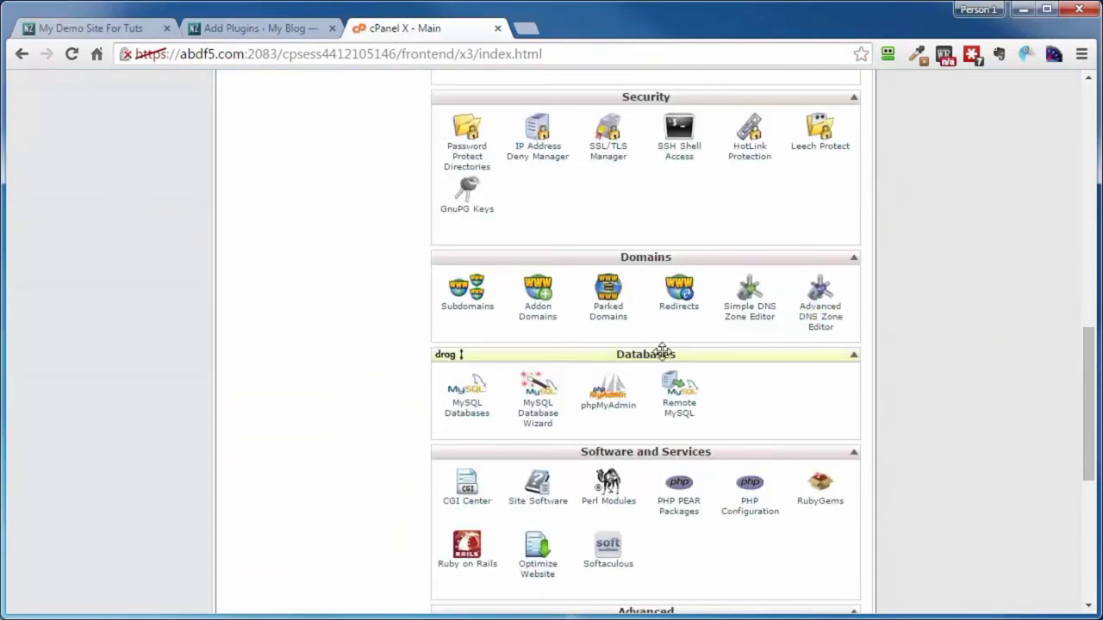
{"action": "left_click", "coordinate": [611, 412]}
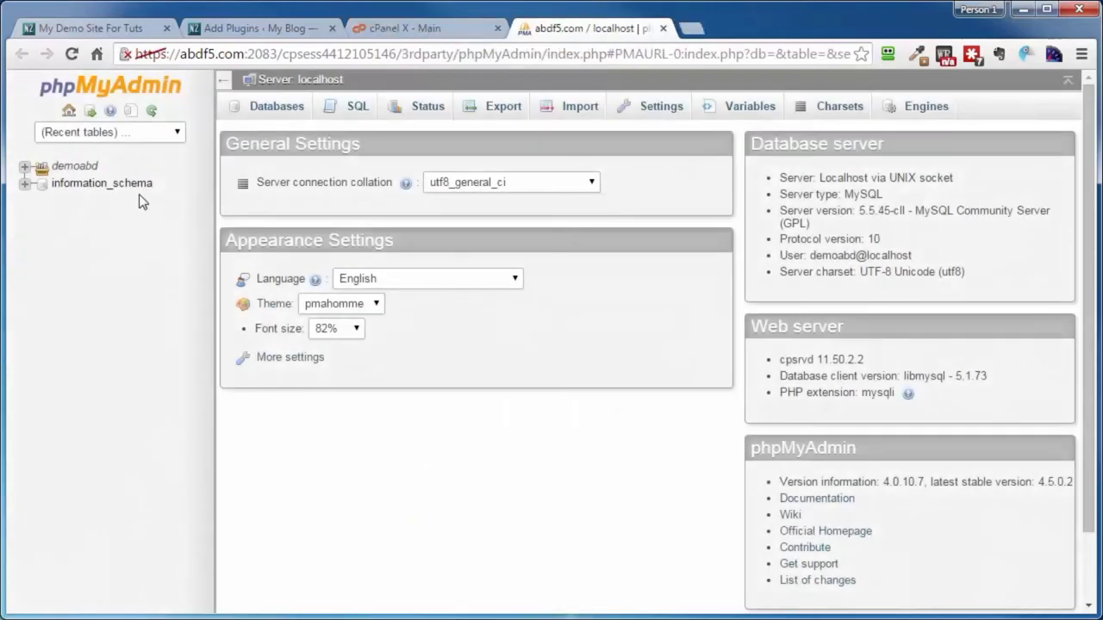
{"action": "left_click", "coordinate": [26, 169]}
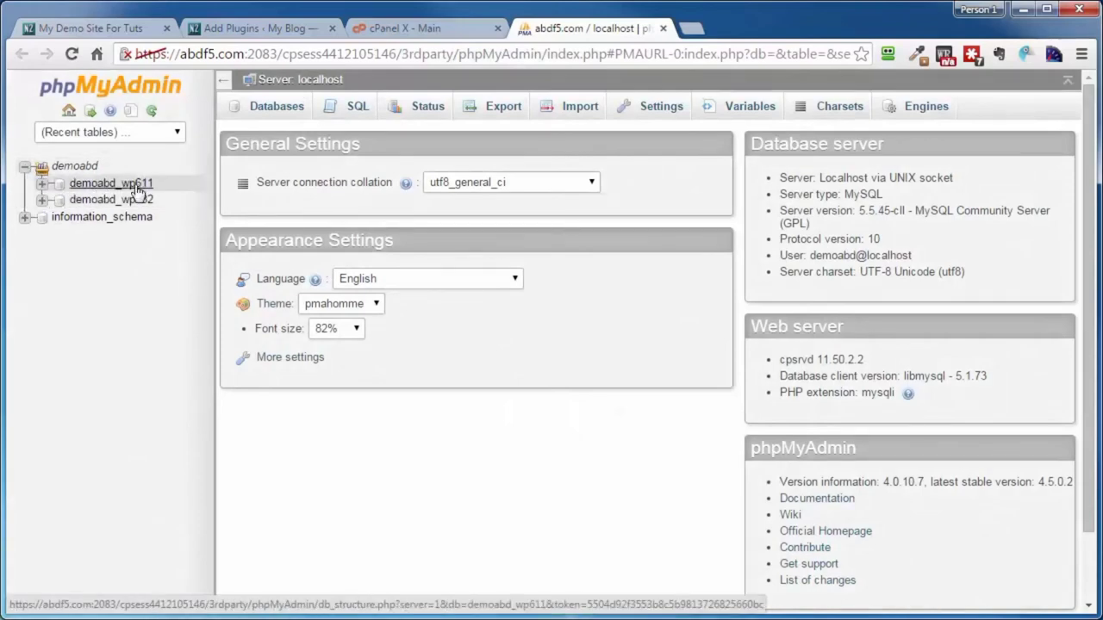
{"action": "left_click", "coordinate": [90, 203]}
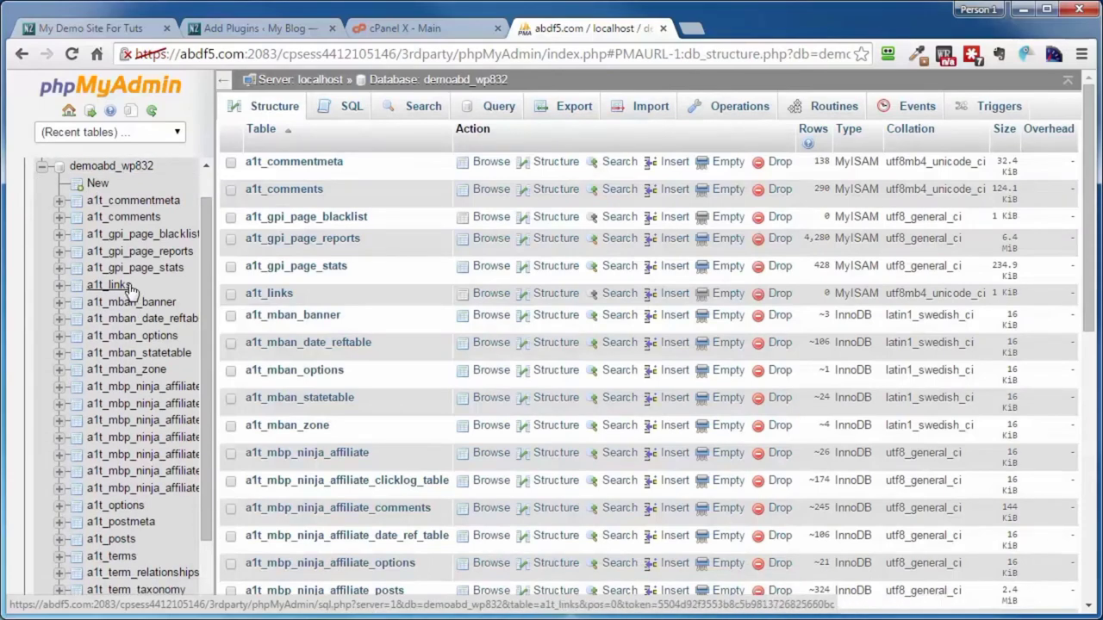
Step: Select all tables having overhead in the demoabd_wp832 database and run Optimize table on them
{"action": "left_click", "coordinate": [120, 31]}
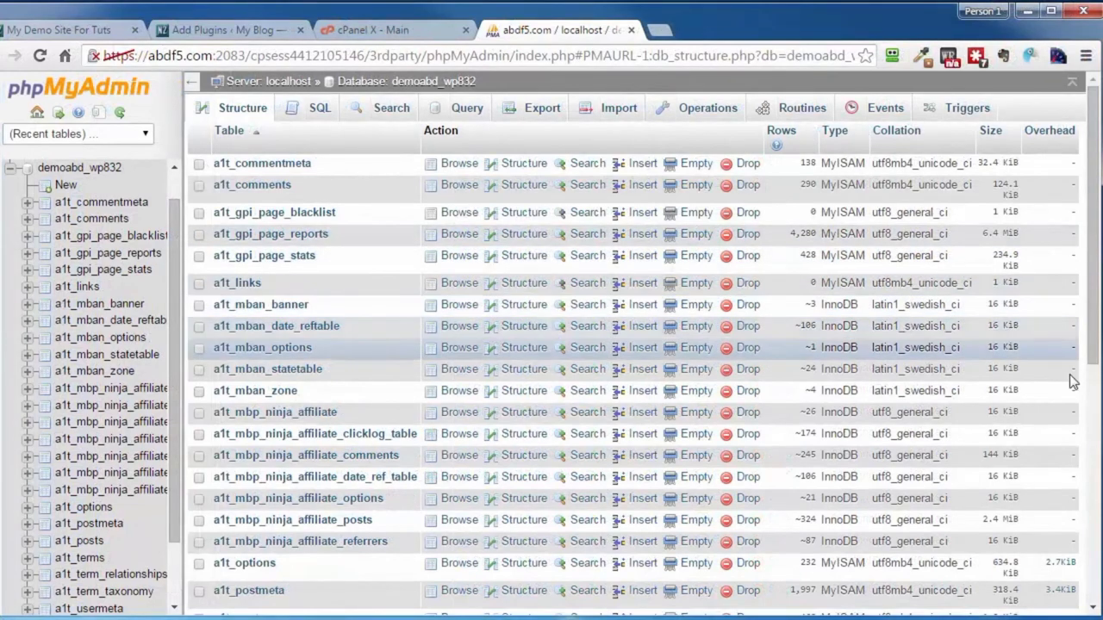
{"action": "scroll", "coordinate": [1097, 372], "scroll_direction": "down", "scroll_amount": 1}
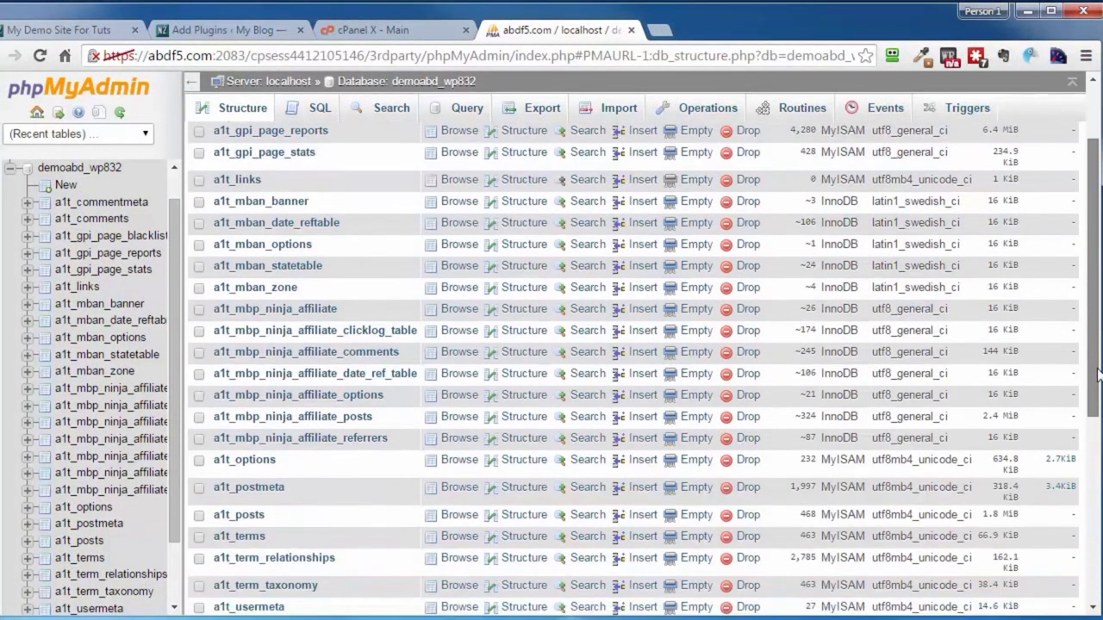
{"action": "scroll", "coordinate": [1098, 372], "scroll_direction": "down", "scroll_amount": 2}
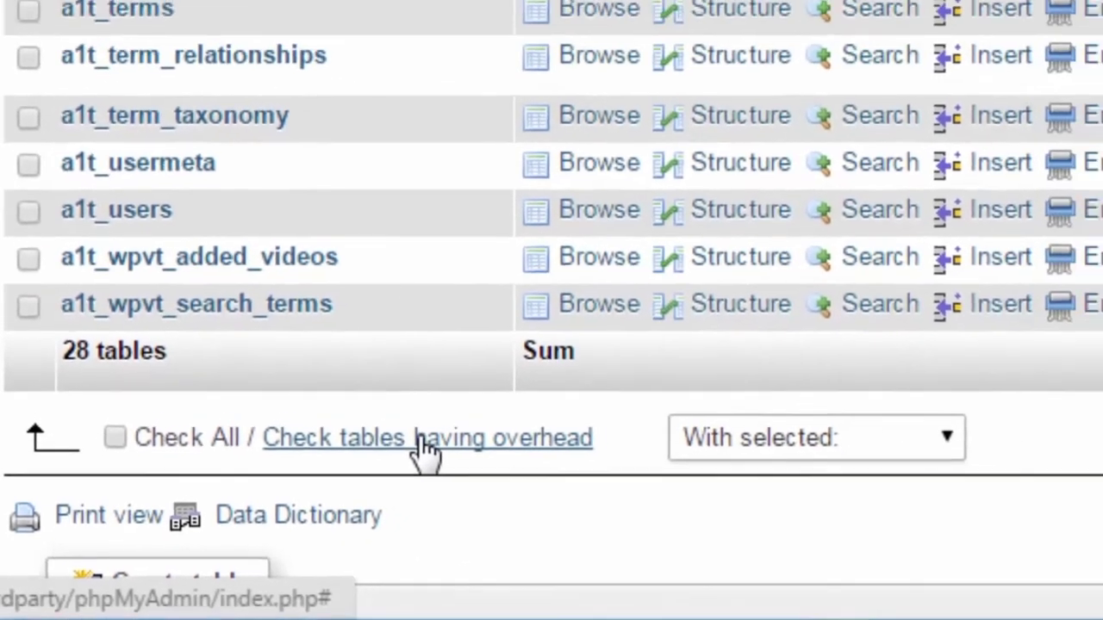
{"action": "left_click", "coordinate": [420, 440]}
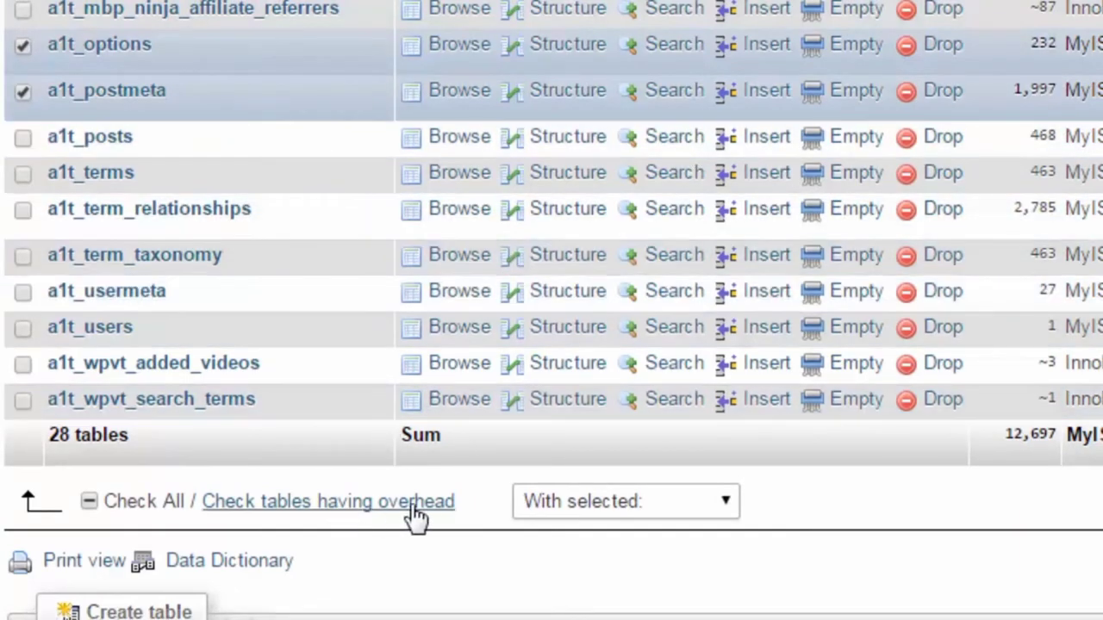
{"action": "left_click", "coordinate": [565, 509]}
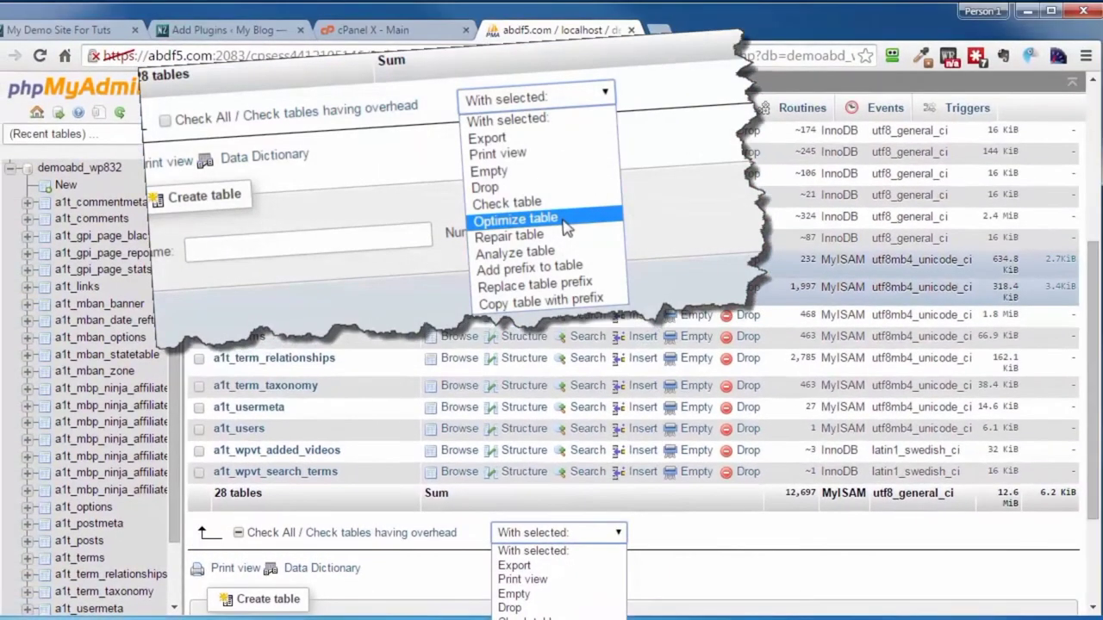
{"action": "left_click", "coordinate": [526, 619]}
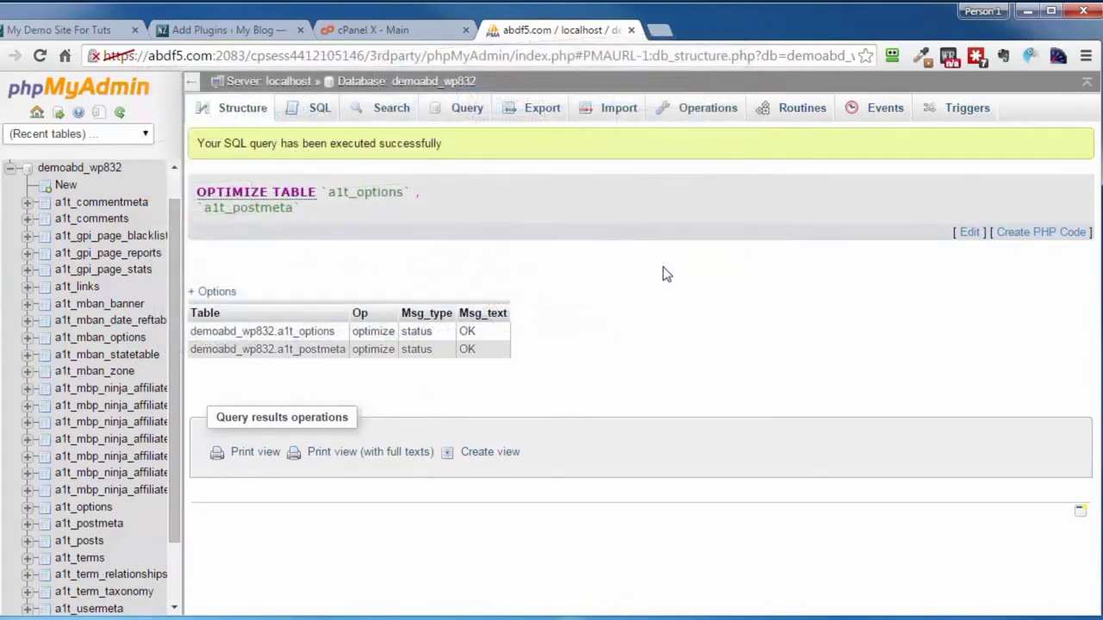
Step: Return to the demoabd_wp832 table list, check the tables' overhead, and close phpMyAdmin
{"action": "left_click", "coordinate": [413, 84]}
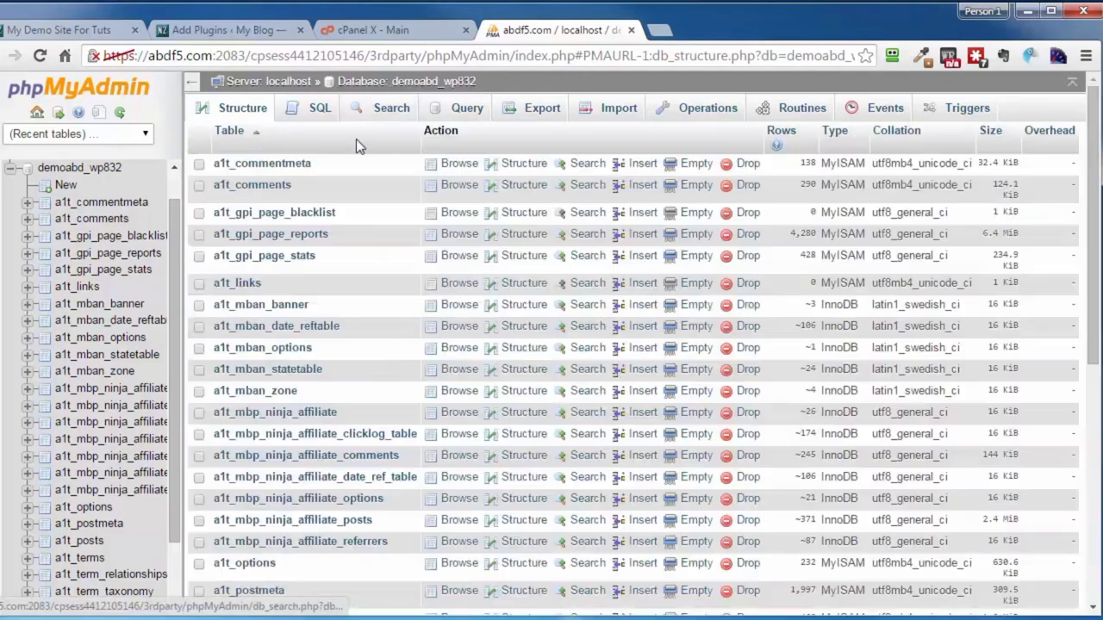
{"action": "scroll", "coordinate": [1099, 371], "scroll_direction": "down", "scroll_amount": 3}
{"action": "scroll", "coordinate": [1098, 370], "scroll_direction": "down", "scroll_amount": 3}
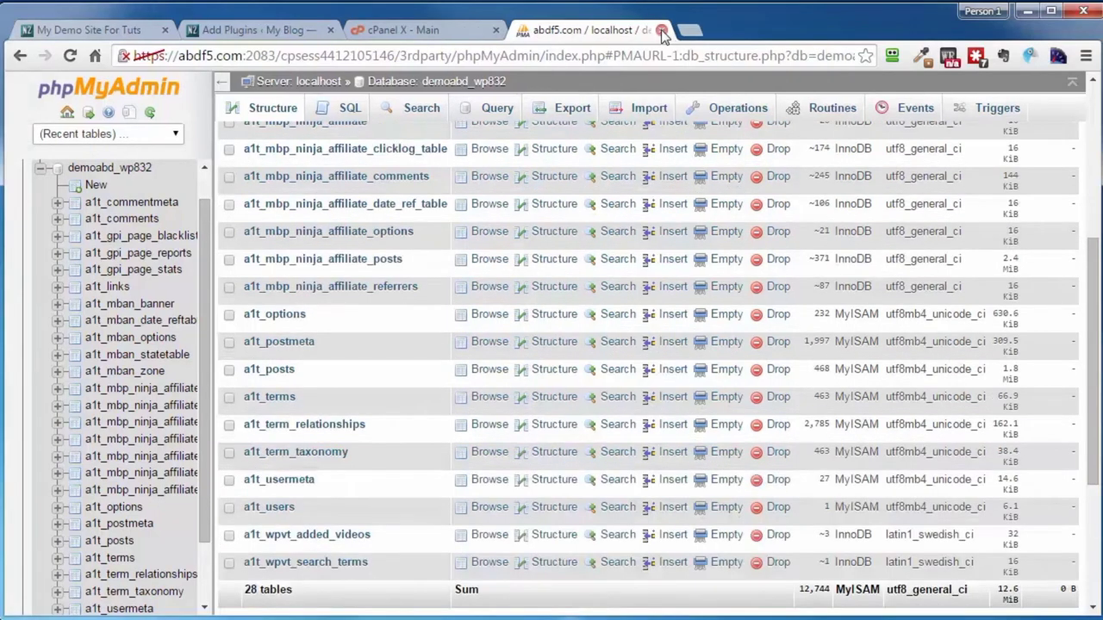
{"action": "left_click", "coordinate": [630, 29]}
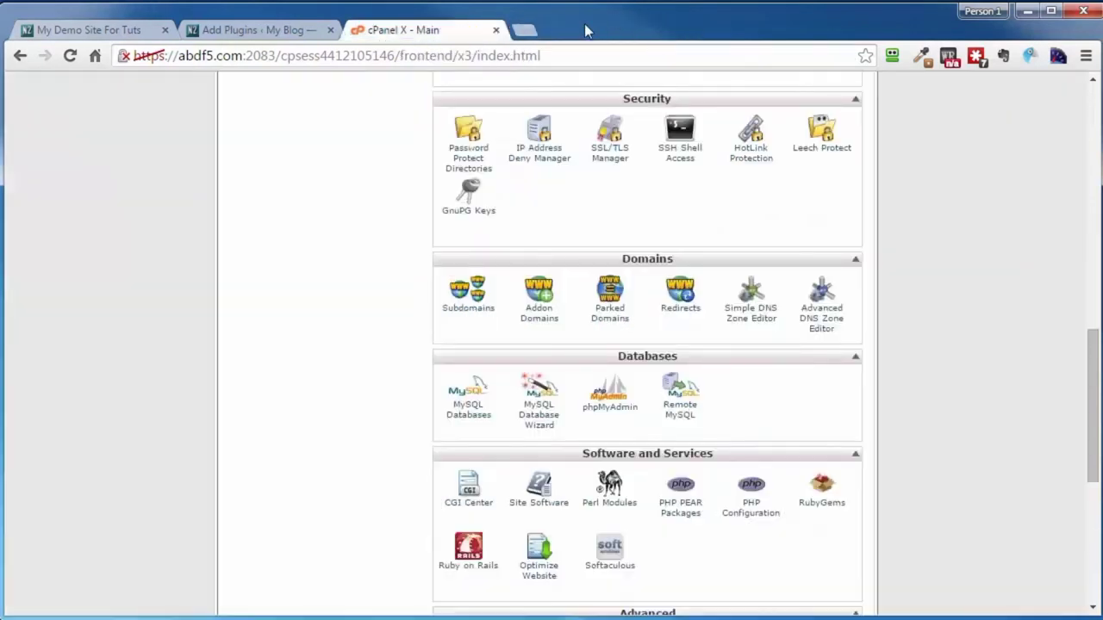
Step: Reload the demo site's home page to check how it loads
{"action": "left_click", "coordinate": [112, 29]}
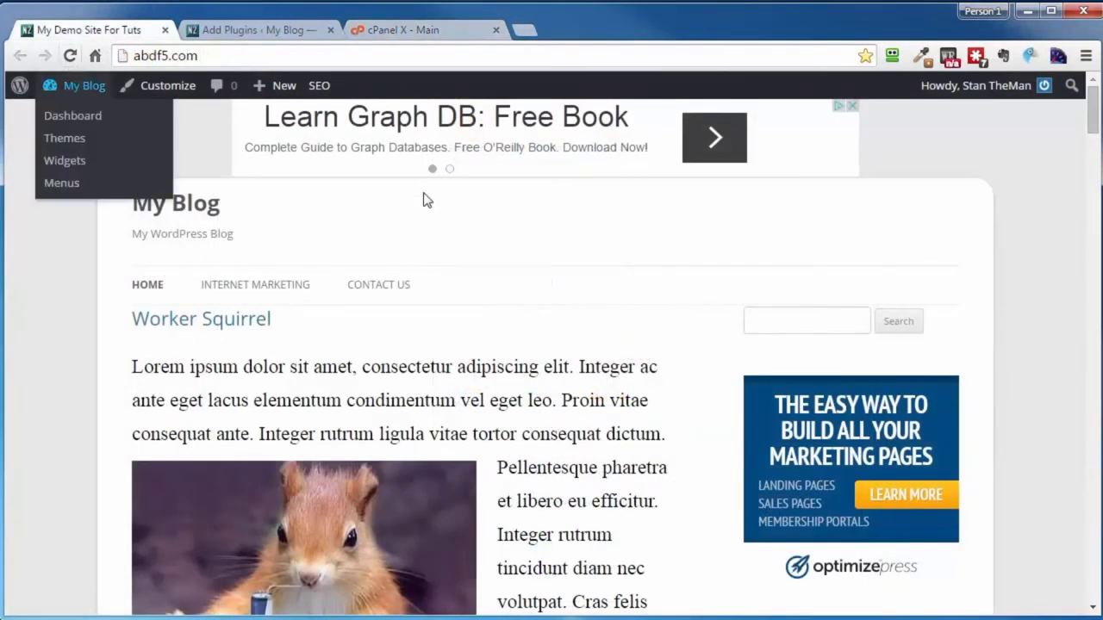
{"action": "left_click", "coordinate": [70, 56]}
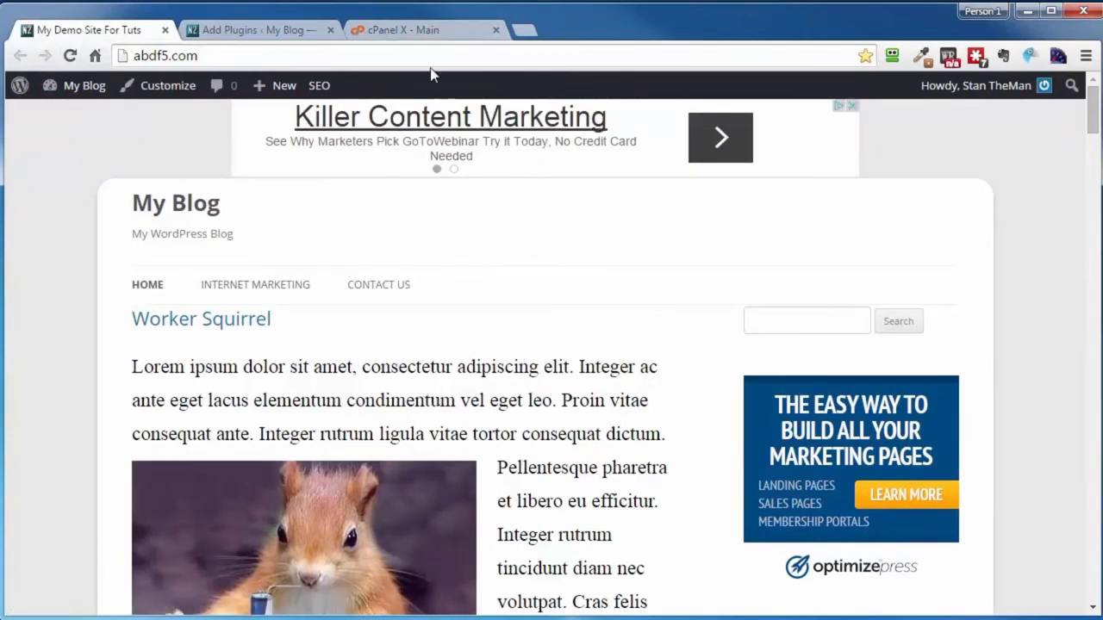
{"action": "left_click", "coordinate": [244, 31]}
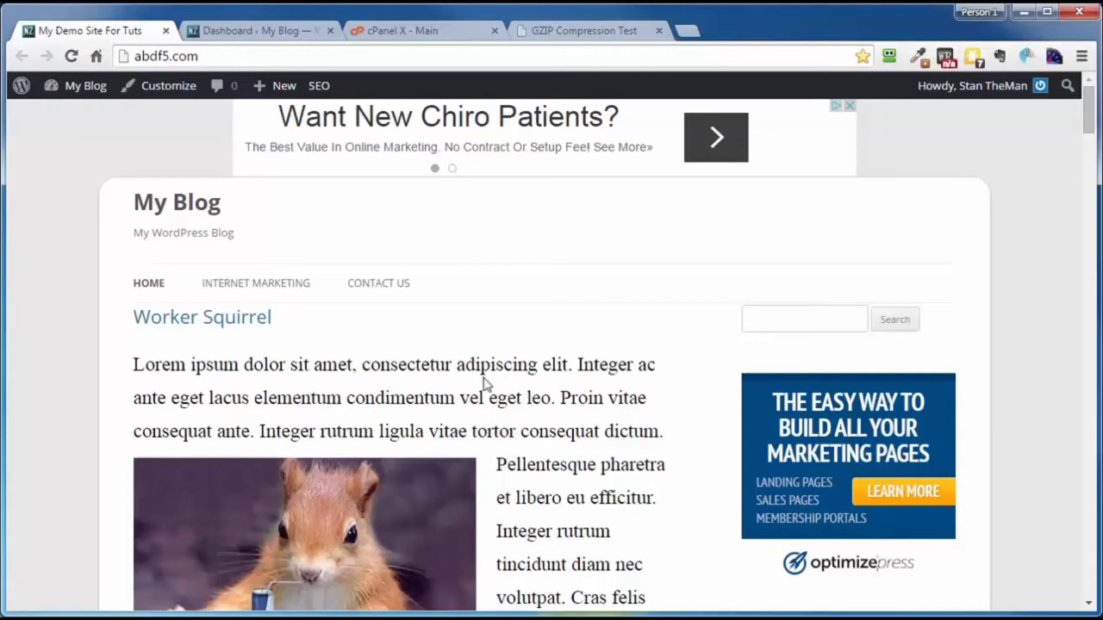
{"action": "left_click", "coordinate": [71, 55]}
{"action": "left_click", "coordinate": [559, 28]}
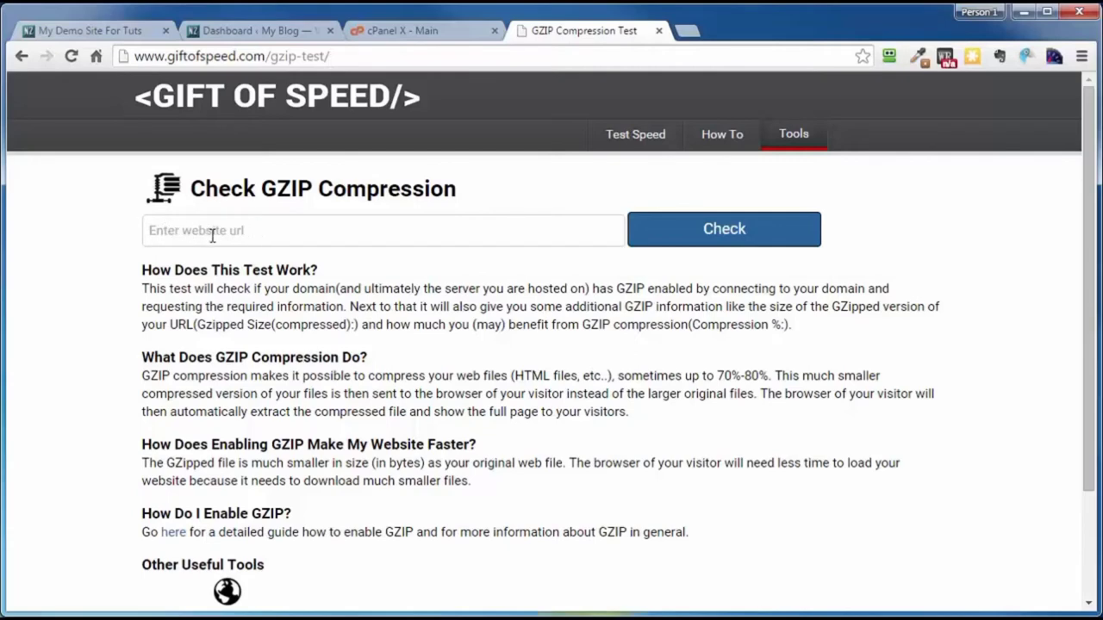
{"action": "left_click", "coordinate": [108, 37]}
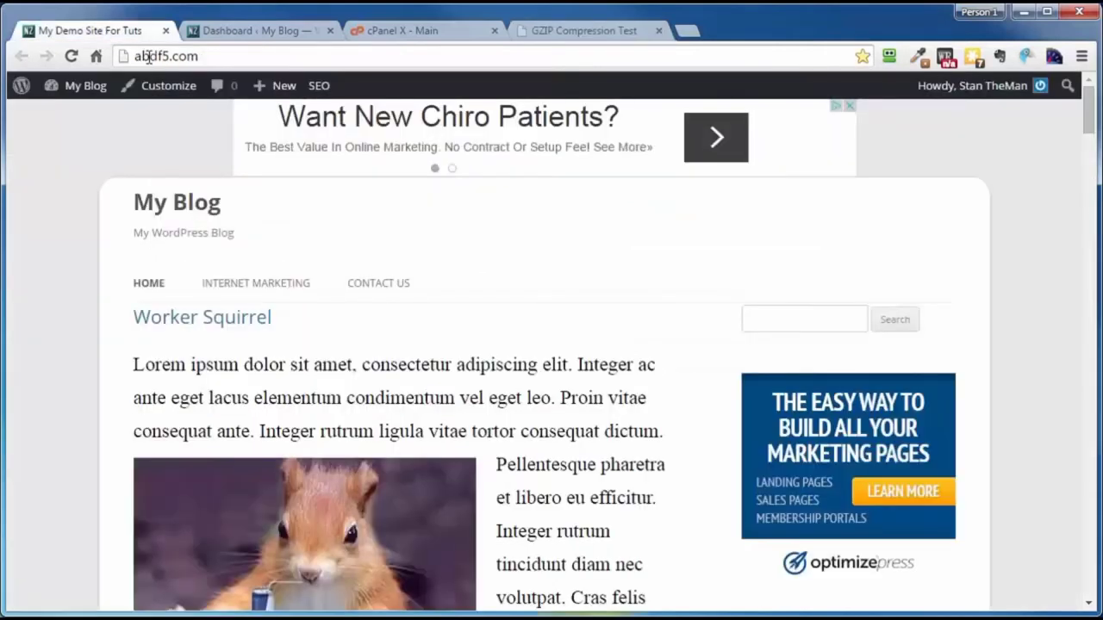
{"action": "right_click", "coordinate": [149, 57]}
{"action": "key", "text": "ctrl+c"}
{"action": "left_click", "coordinate": [188, 125]}
{"action": "left_click", "coordinate": [585, 30]}
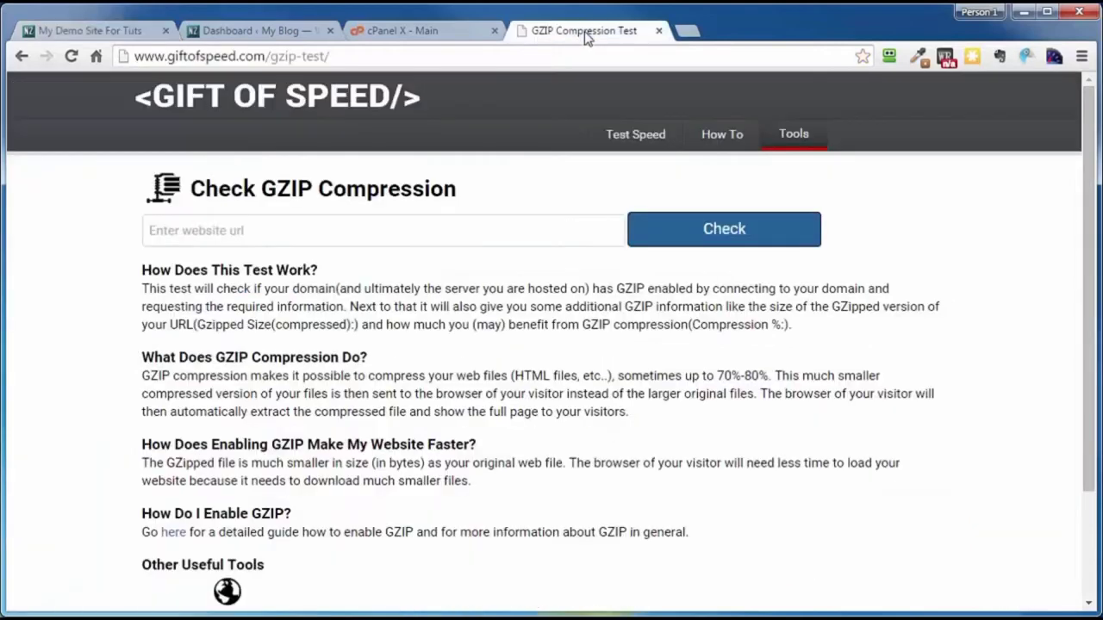
{"action": "left_click", "coordinate": [250, 230]}
{"action": "key", "text": "ctrl+v"}
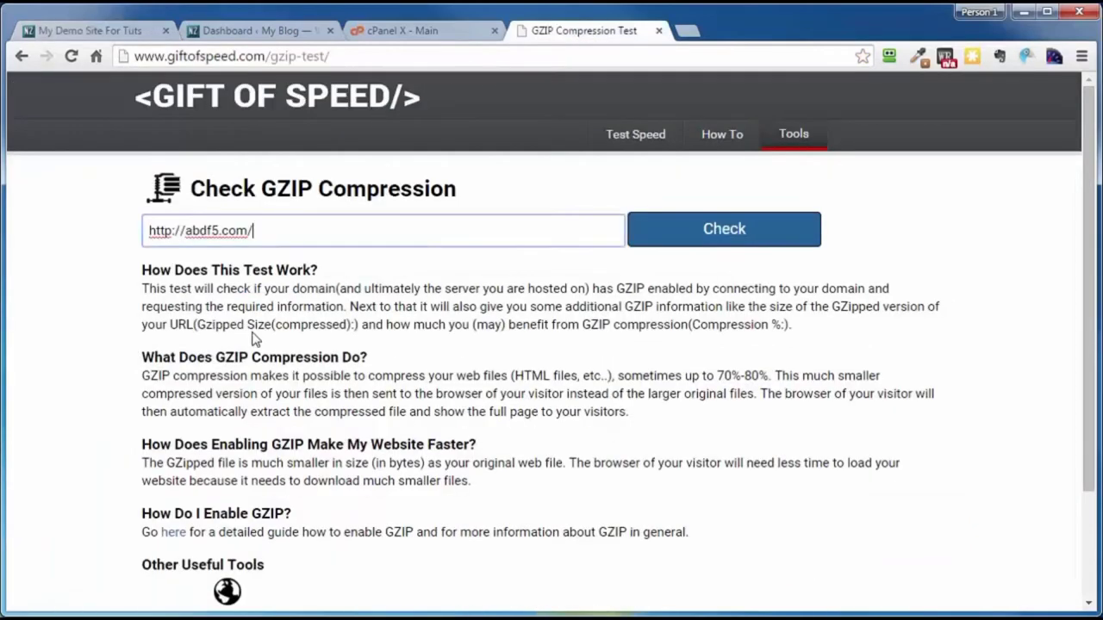
{"action": "left_click", "coordinate": [720, 234]}
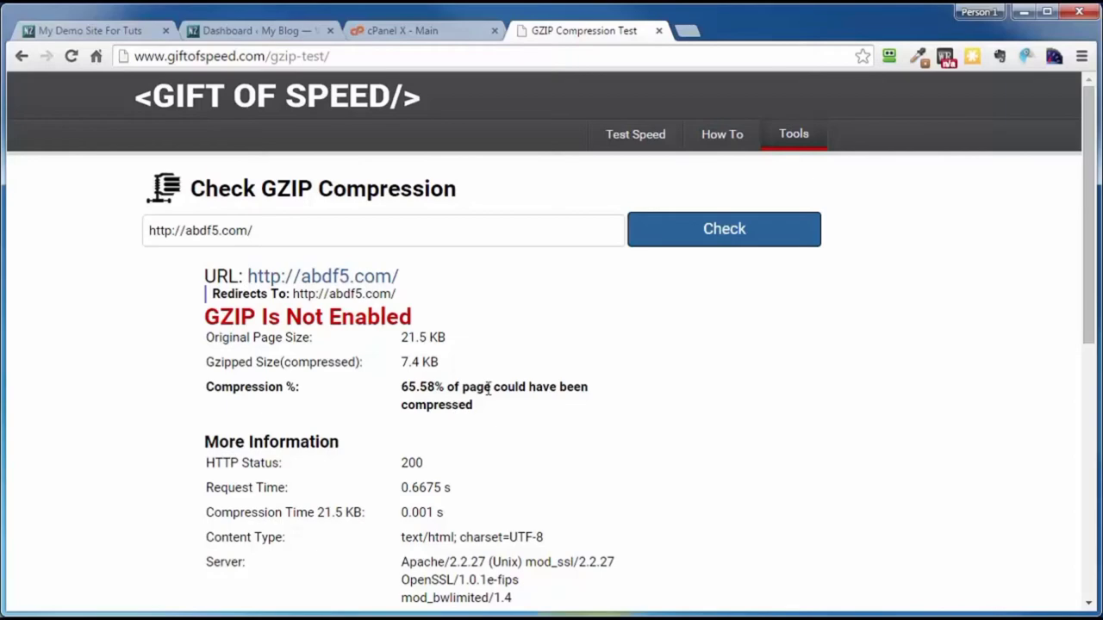
Step: Open the linked guide on enabling GZIP and review its mod_deflate and mod_gzip codes through to the WordPress section
{"action": "scroll", "coordinate": [485, 390], "scroll_direction": "down", "scroll_amount": 5}
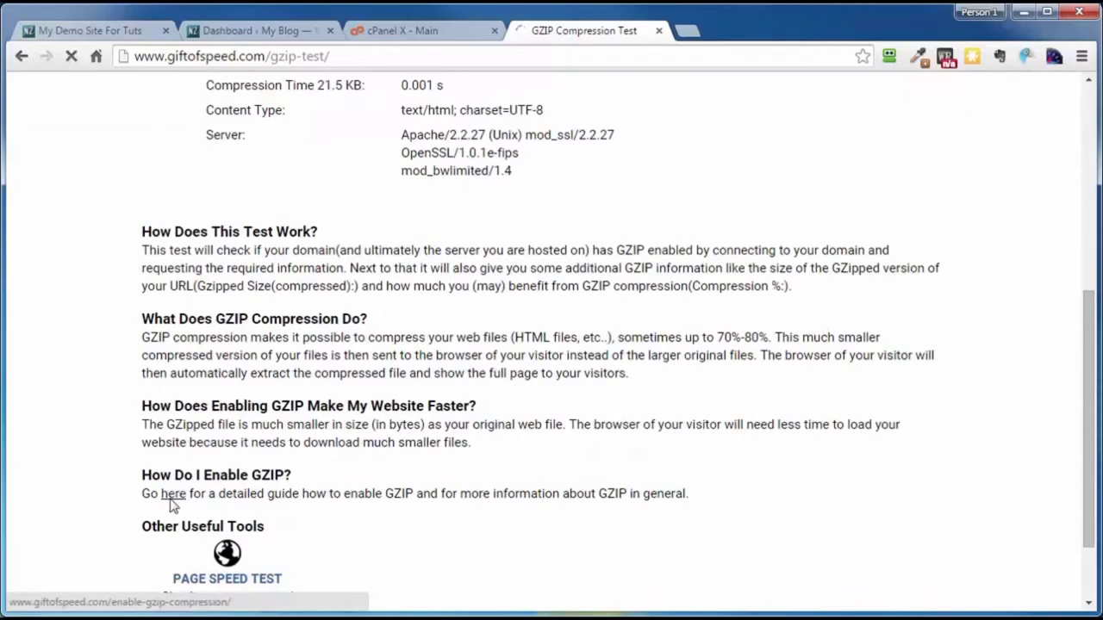
{"action": "left_click", "coordinate": [172, 498]}
{"action": "scroll", "coordinate": [435, 492], "scroll_direction": "down", "scroll_amount": 4}
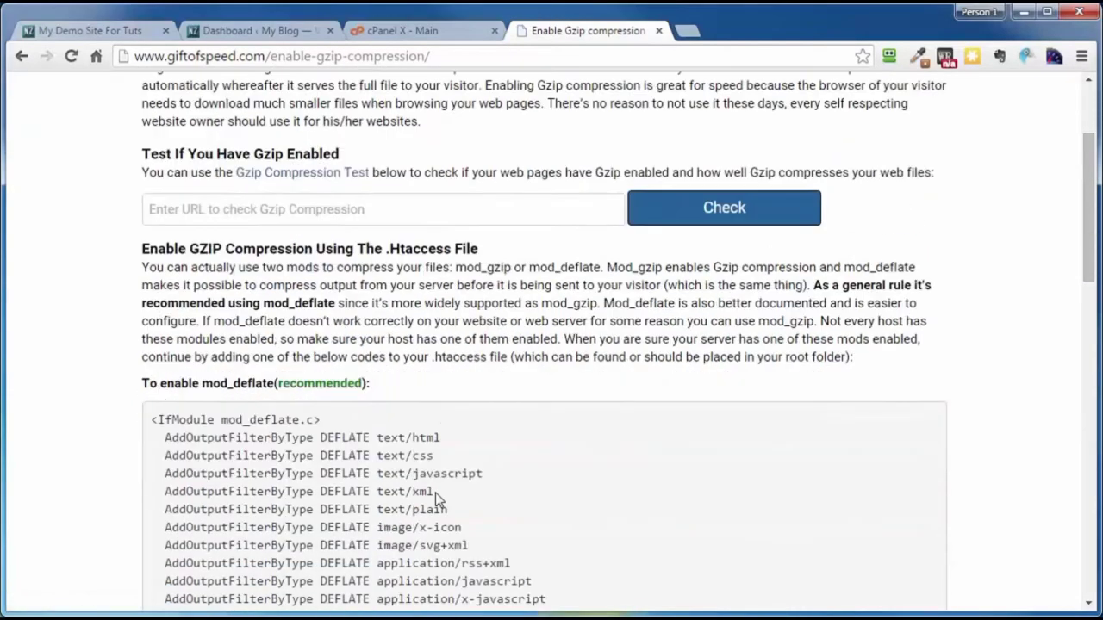
{"action": "scroll", "coordinate": [303, 152], "scroll_direction": "down", "scroll_amount": 5}
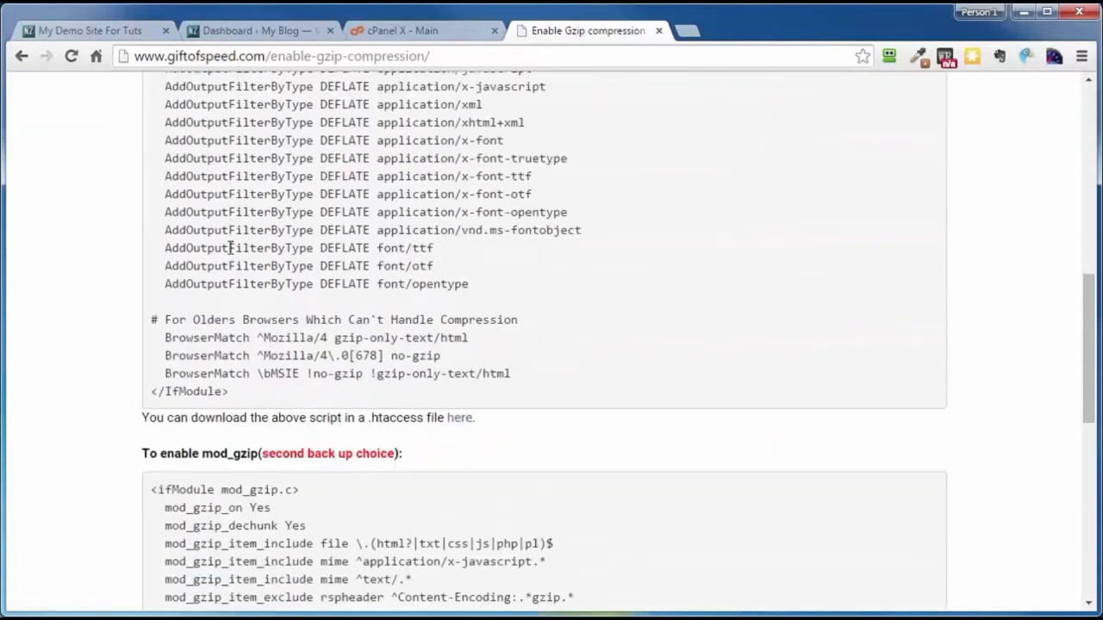
{"action": "scroll", "coordinate": [234, 328], "scroll_direction": "down", "scroll_amount": 3}
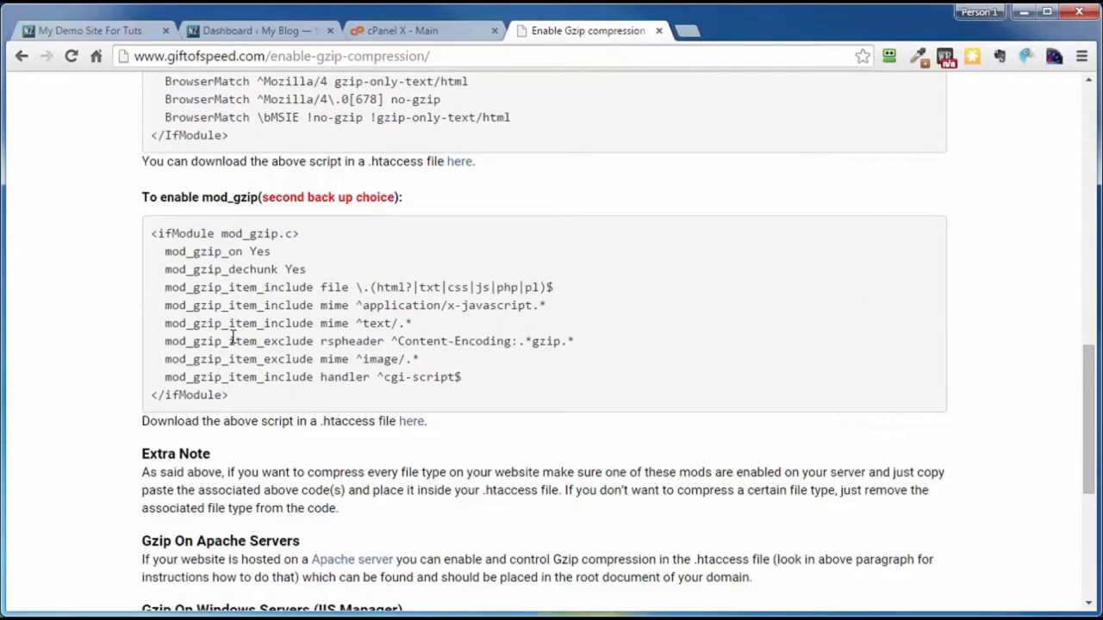
{"action": "scroll", "coordinate": [233, 338], "scroll_direction": "down", "scroll_amount": 1}
{"action": "scroll", "coordinate": [231, 336], "scroll_direction": "up", "scroll_amount": 2}
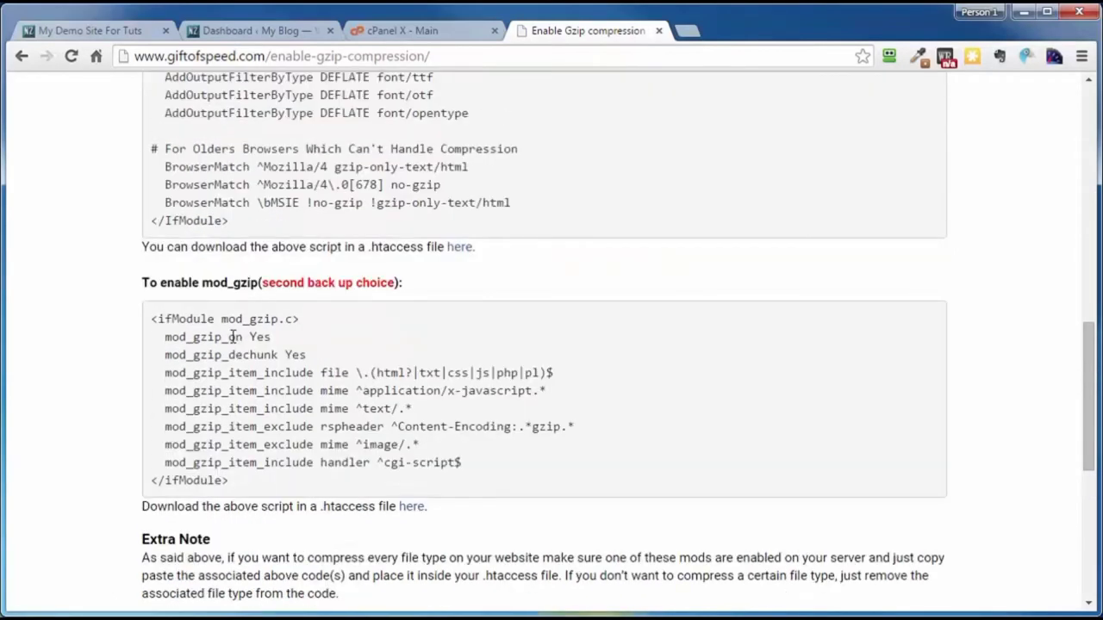
{"action": "scroll", "coordinate": [233, 337], "scroll_direction": "up", "scroll_amount": 5}
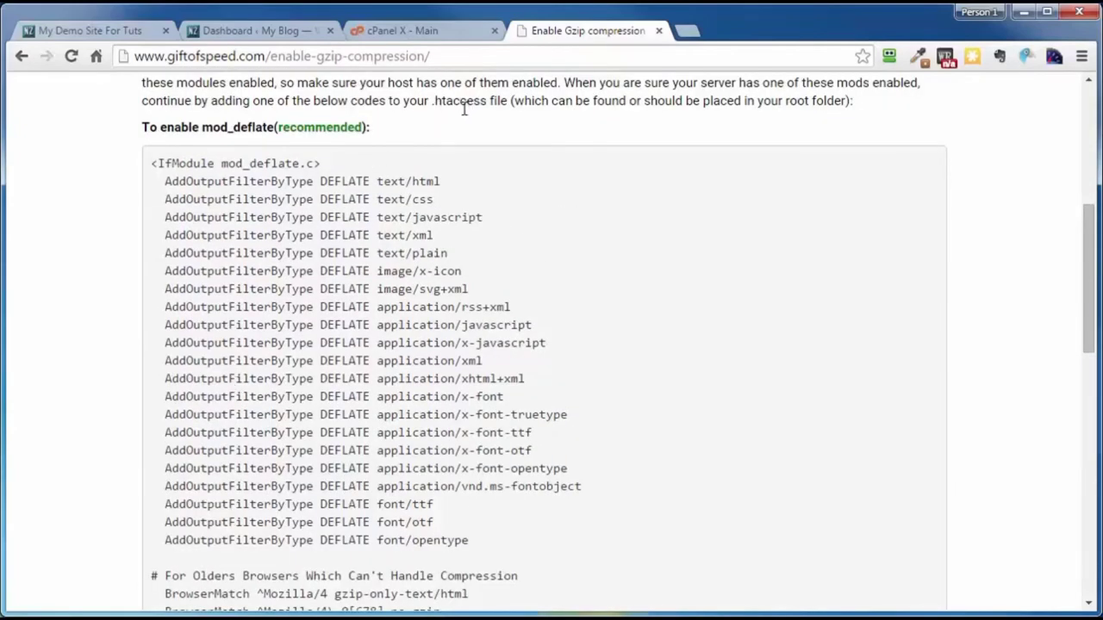
{"action": "scroll", "coordinate": [474, 125], "scroll_direction": "down", "scroll_amount": 8}
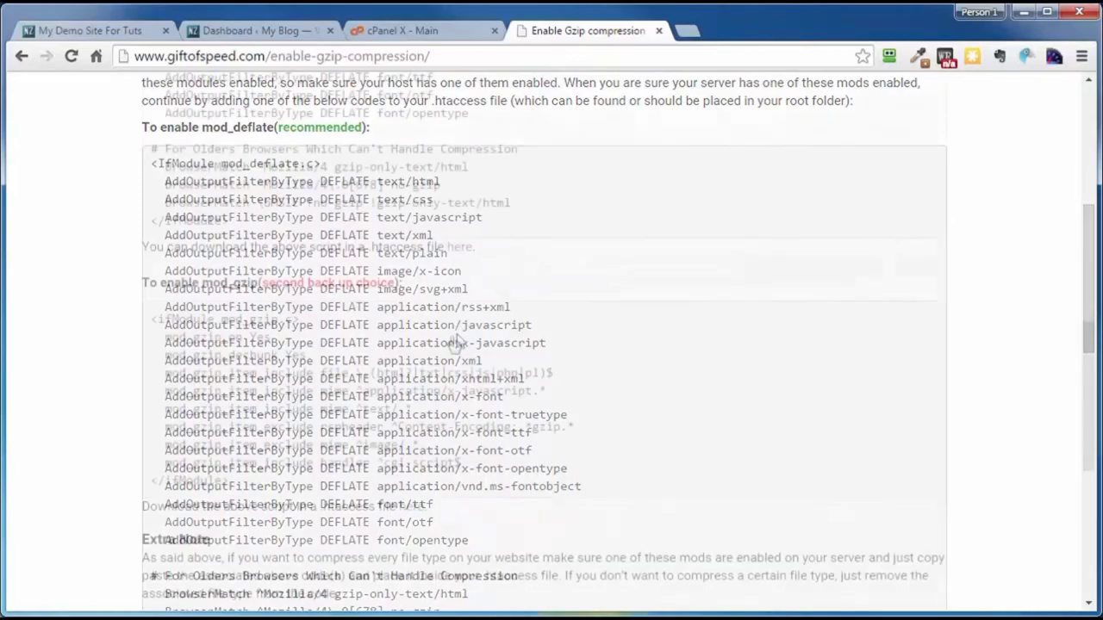
{"action": "scroll", "coordinate": [454, 343], "scroll_direction": "down", "scroll_amount": 2}
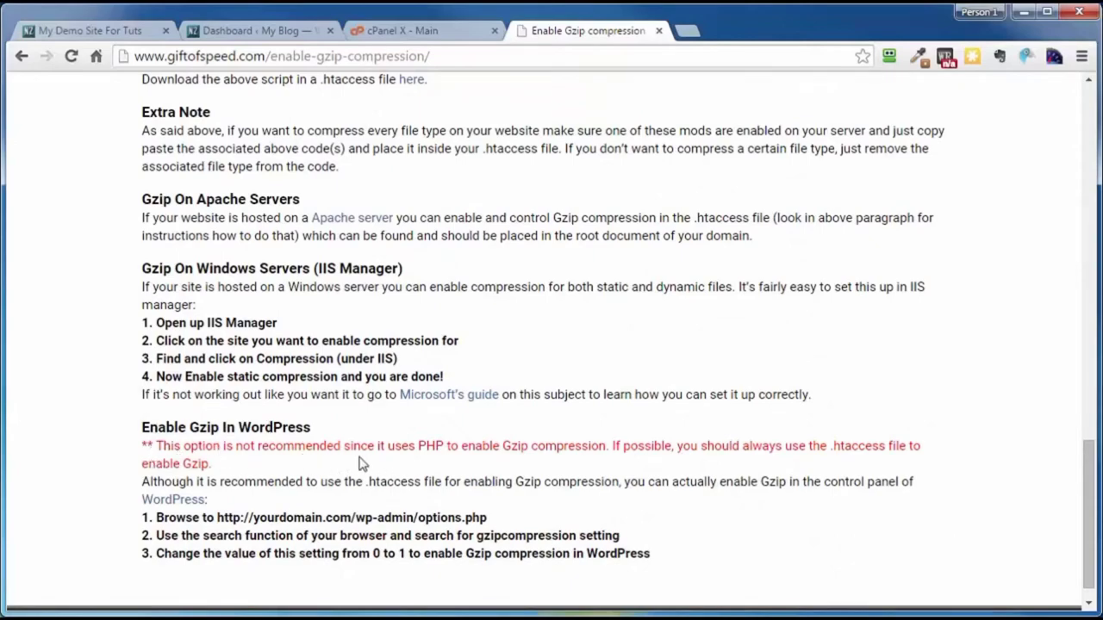
Step: Reread the guide's Apache server notes and the recommended mod_deflate code for the .htaccess file
{"action": "scroll", "coordinate": [330, 482], "scroll_direction": "up", "scroll_amount": 5}
{"action": "scroll", "coordinate": [330, 489], "scroll_direction": "down", "scroll_amount": 2}
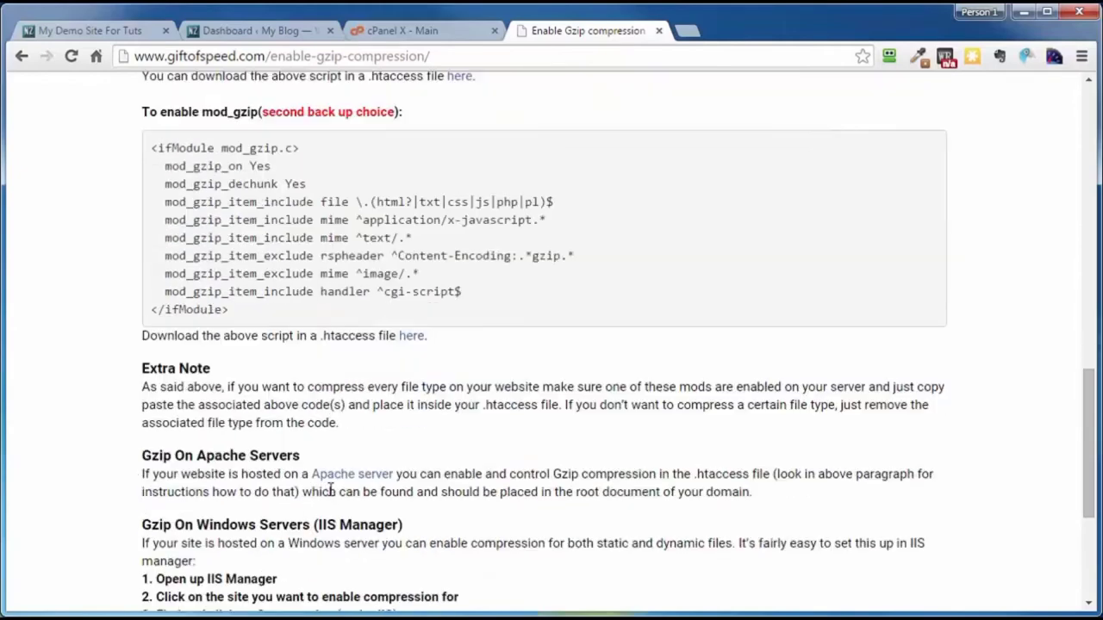
{"action": "scroll", "coordinate": [330, 489], "scroll_direction": "down", "scroll_amount": 1}
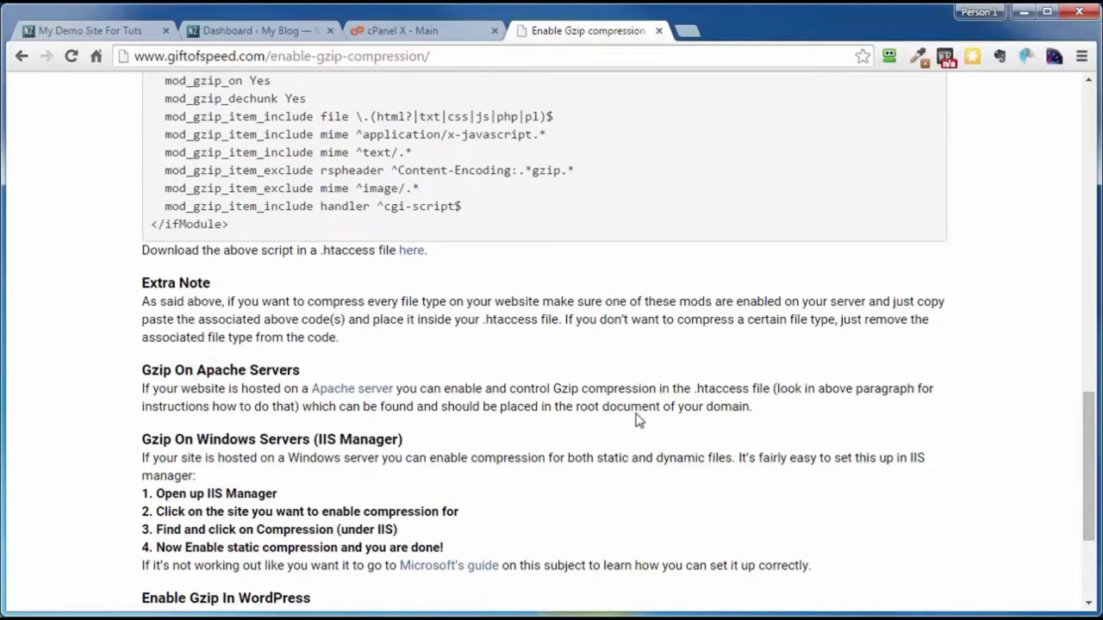
{"action": "scroll", "coordinate": [622, 386], "scroll_direction": "up", "scroll_amount": 3}
{"action": "scroll", "coordinate": [622, 386], "scroll_direction": "up", "scroll_amount": 1}
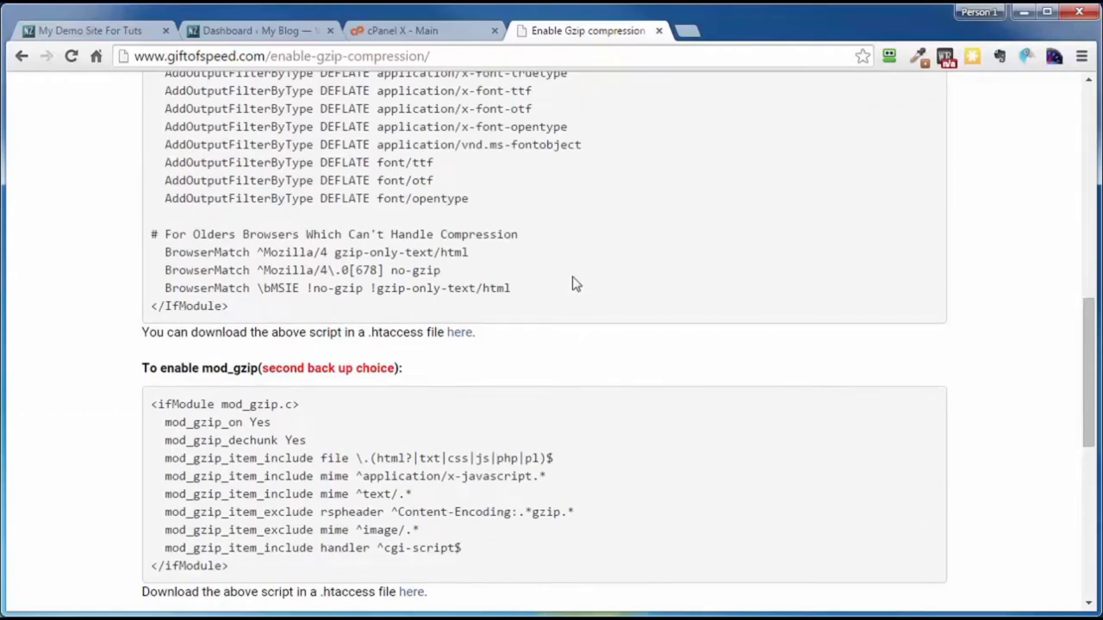
{"action": "scroll", "coordinate": [576, 284], "scroll_direction": "up", "scroll_amount": 3}
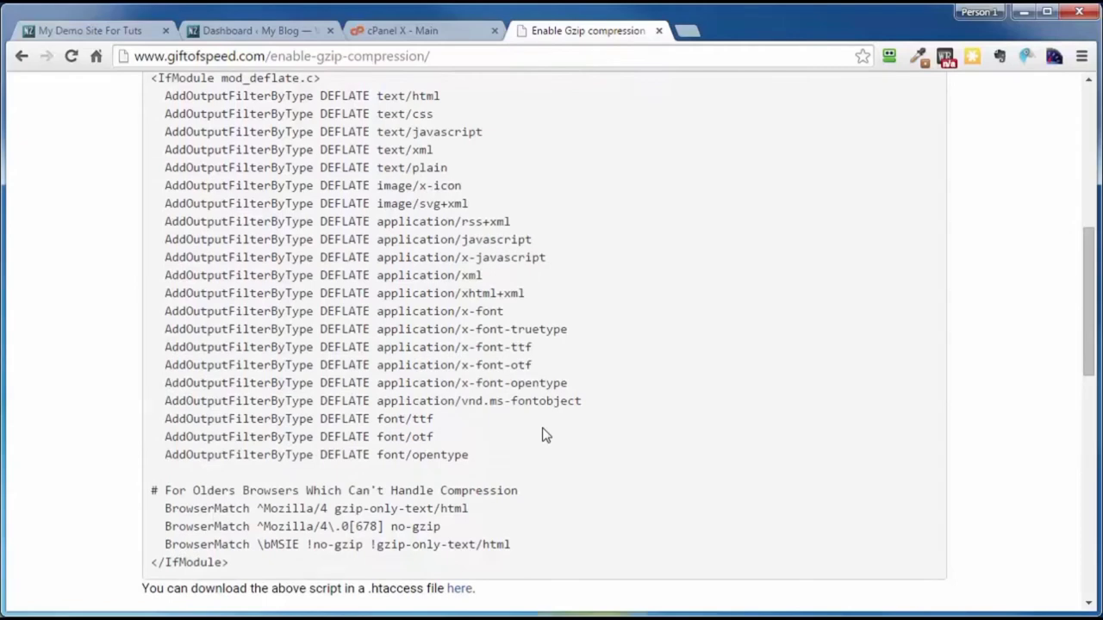
{"action": "scroll", "coordinate": [560, 447], "scroll_direction": "up", "scroll_amount": 2}
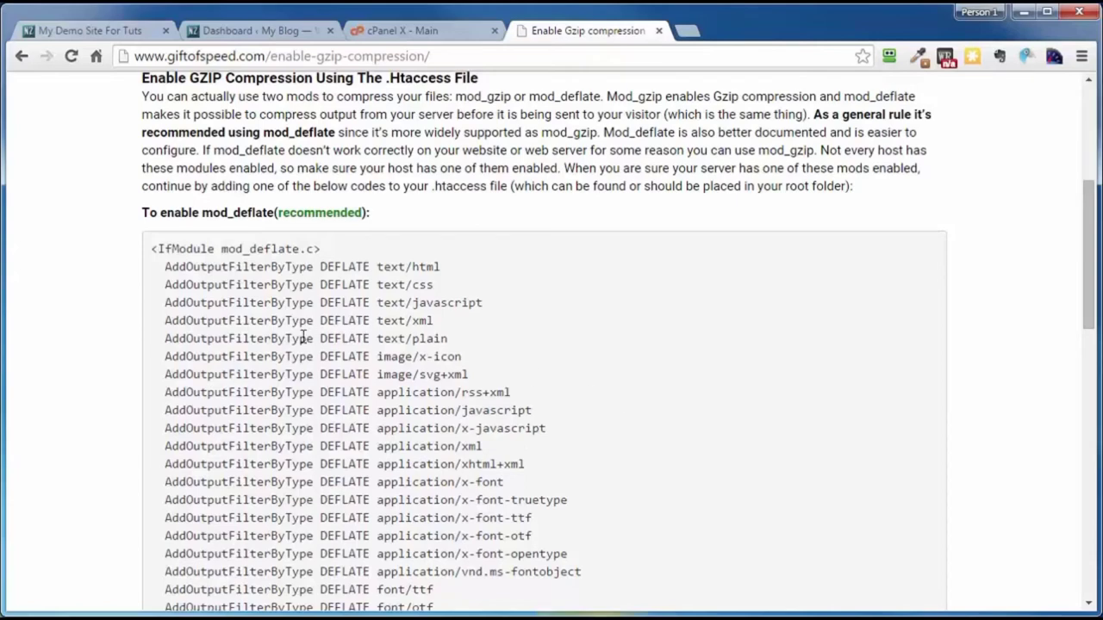
{"action": "scroll", "coordinate": [454, 387], "scroll_direction": "down", "scroll_amount": 1}
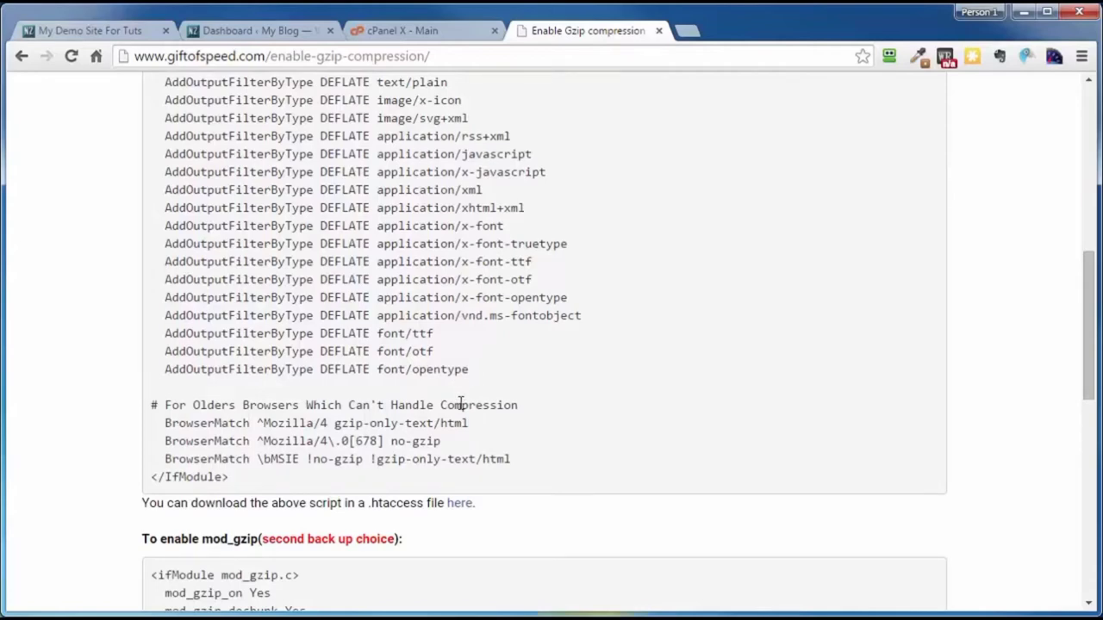
{"action": "scroll", "coordinate": [458, 401], "scroll_direction": "up", "scroll_amount": 5}
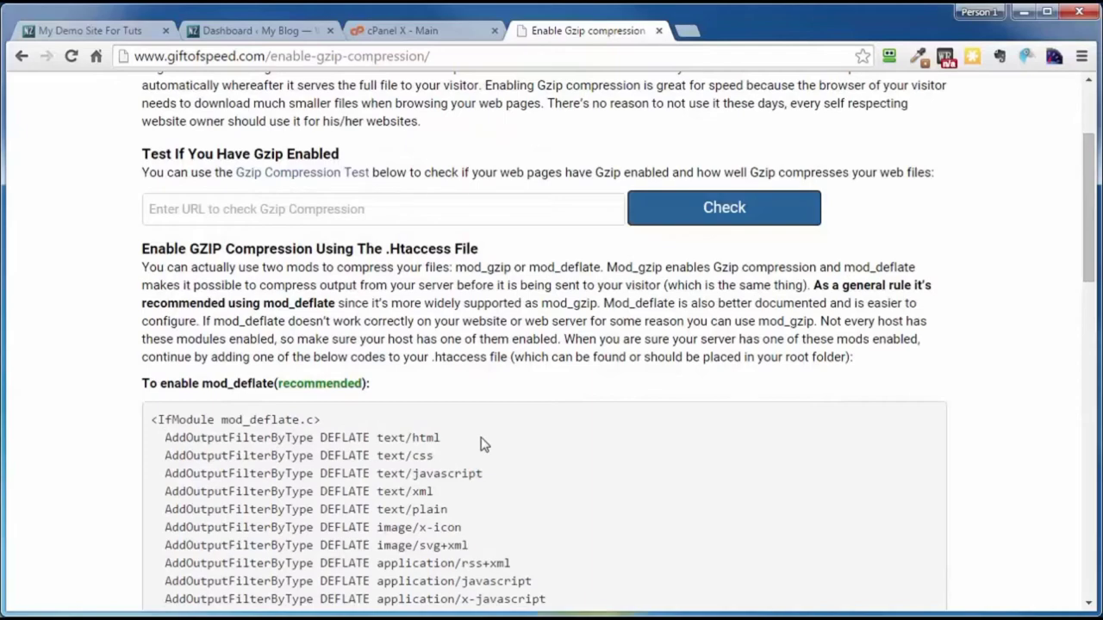
Step: Switch to cPanel, open Optimize Website, and enable compression for all content with the settings updated
{"action": "left_click", "coordinate": [402, 30]}
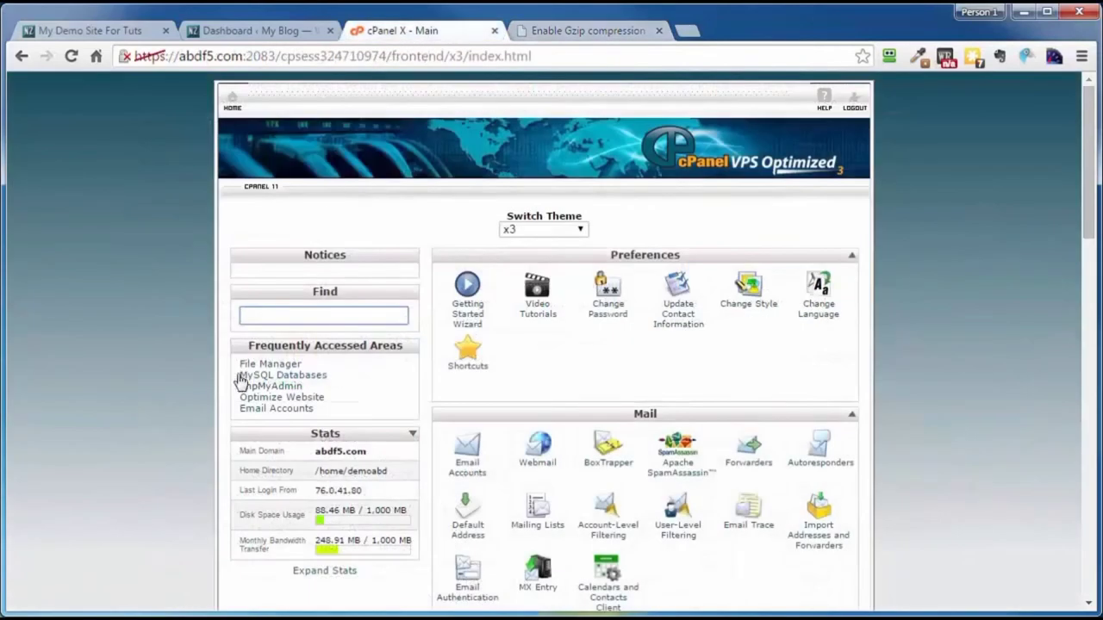
{"action": "scroll", "coordinate": [129, 385], "scroll_direction": "down", "scroll_amount": 7}
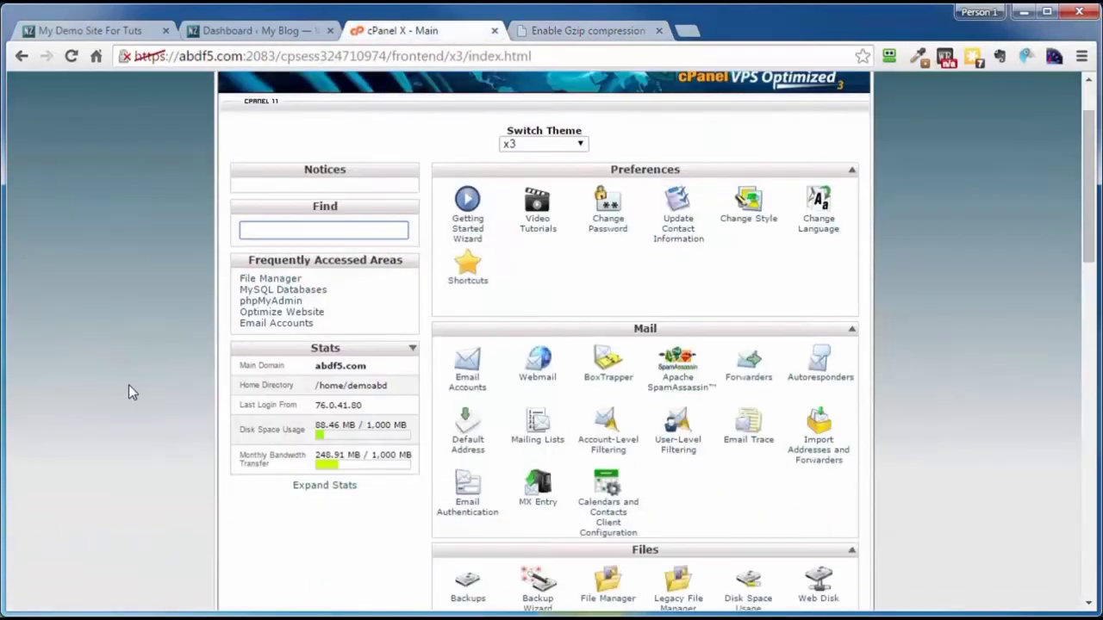
{"action": "scroll", "coordinate": [128, 393], "scroll_direction": "down", "scroll_amount": 3}
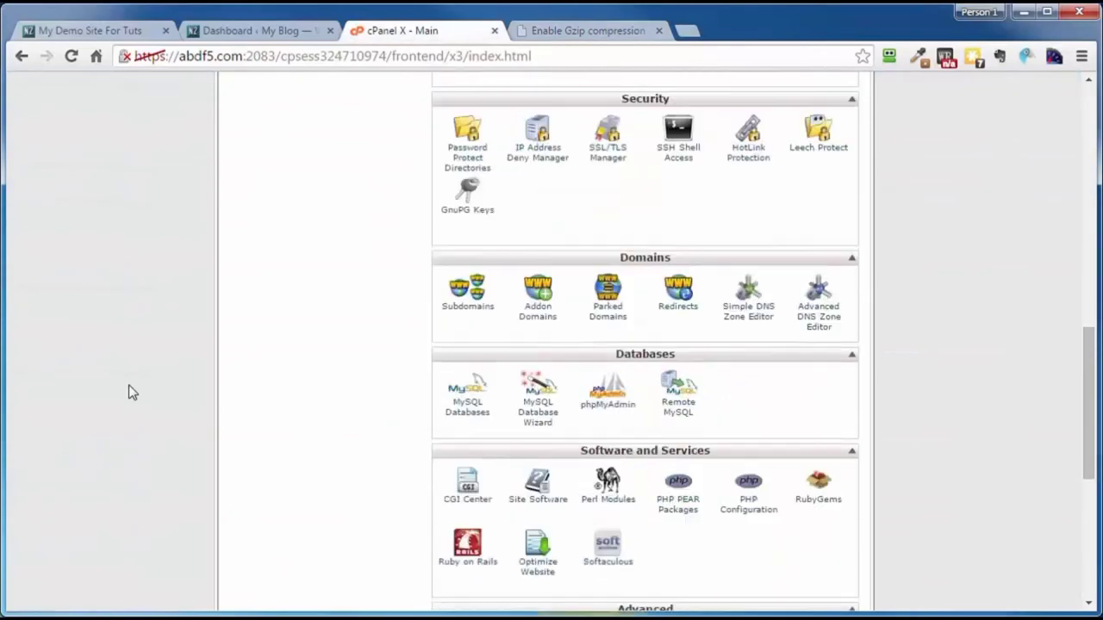
{"action": "scroll", "coordinate": [525, 474], "scroll_direction": "up", "scroll_amount": 1}
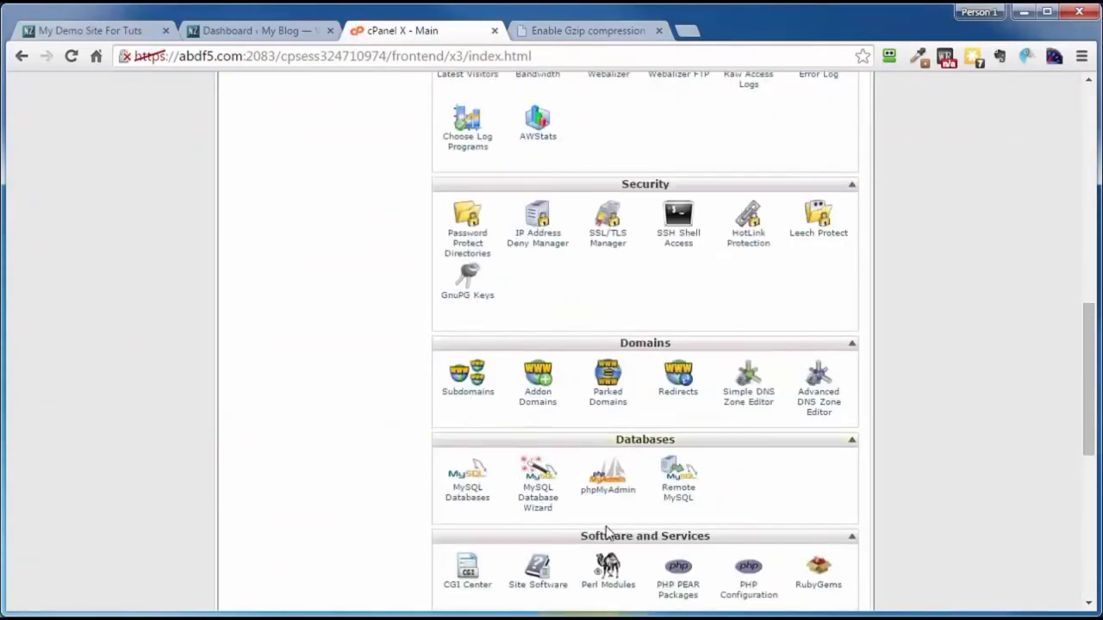
{"action": "scroll", "coordinate": [609, 525], "scroll_direction": "down", "scroll_amount": 2}
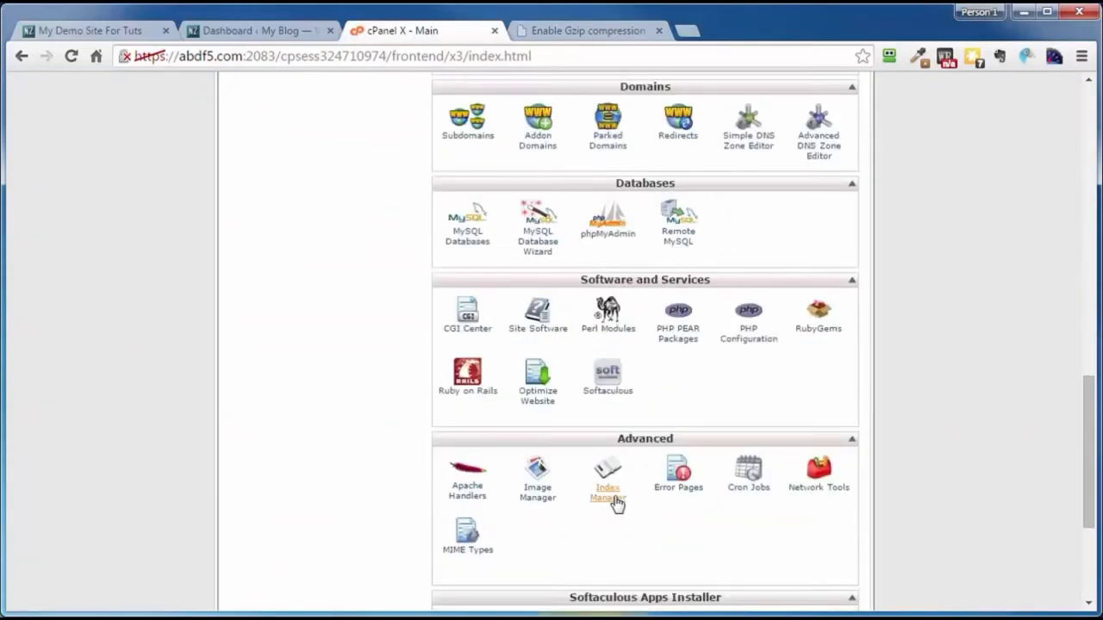
{"action": "left_click", "coordinate": [539, 399]}
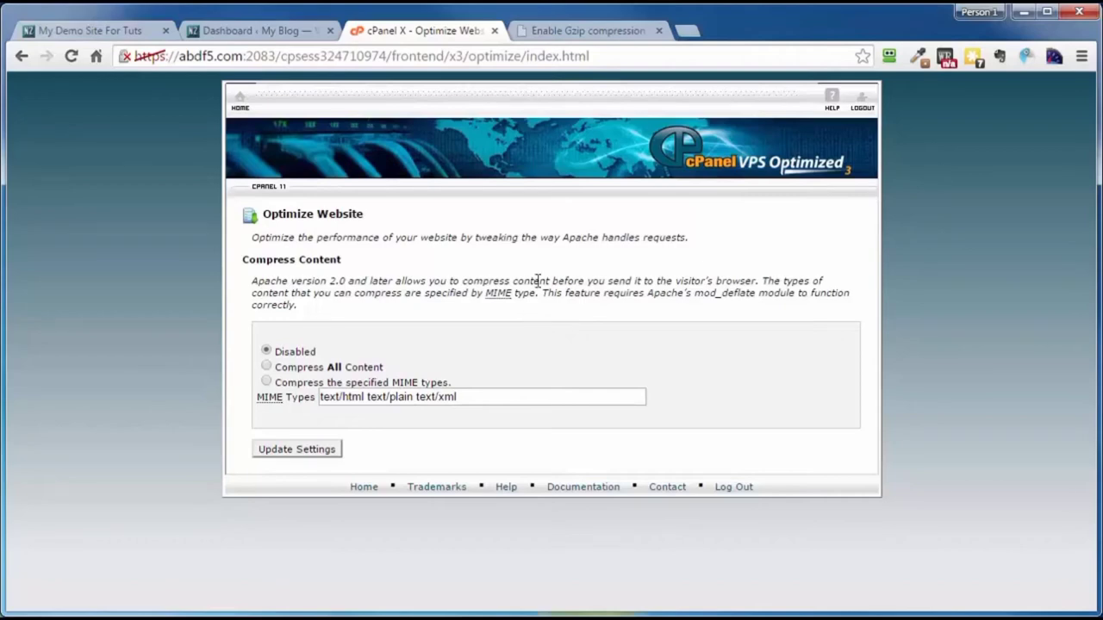
{"action": "left_click", "coordinate": [576, 31]}
{"action": "left_click", "coordinate": [267, 367]}
{"action": "left_click", "coordinate": [299, 451]}
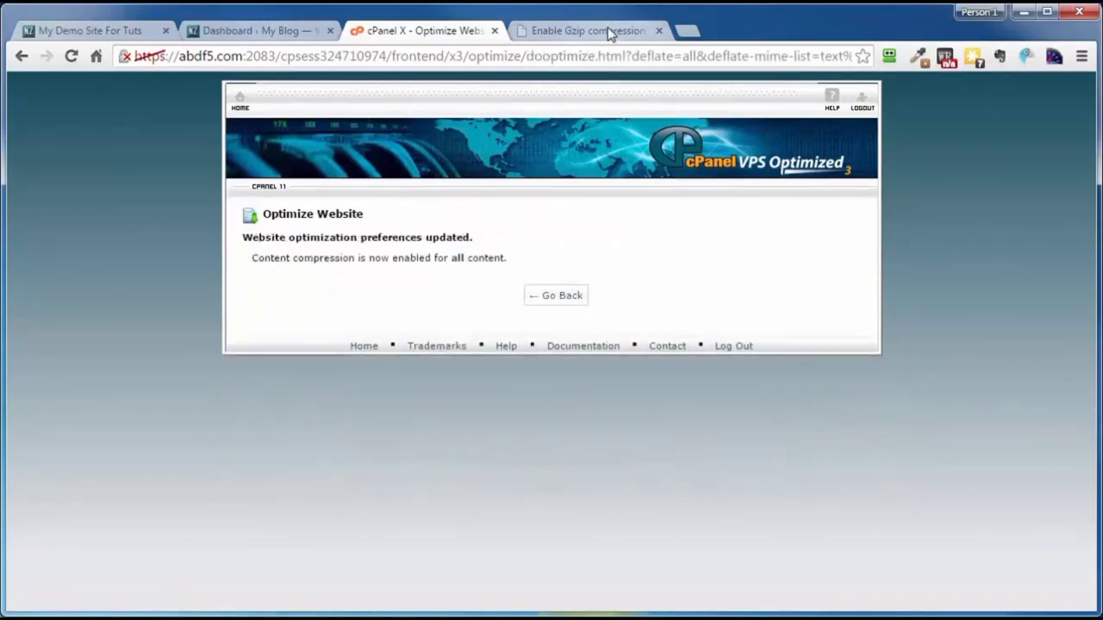
{"action": "left_click", "coordinate": [607, 31]}
{"action": "right_click", "coordinate": [405, 210]}
{"action": "left_click", "coordinate": [430, 305]}
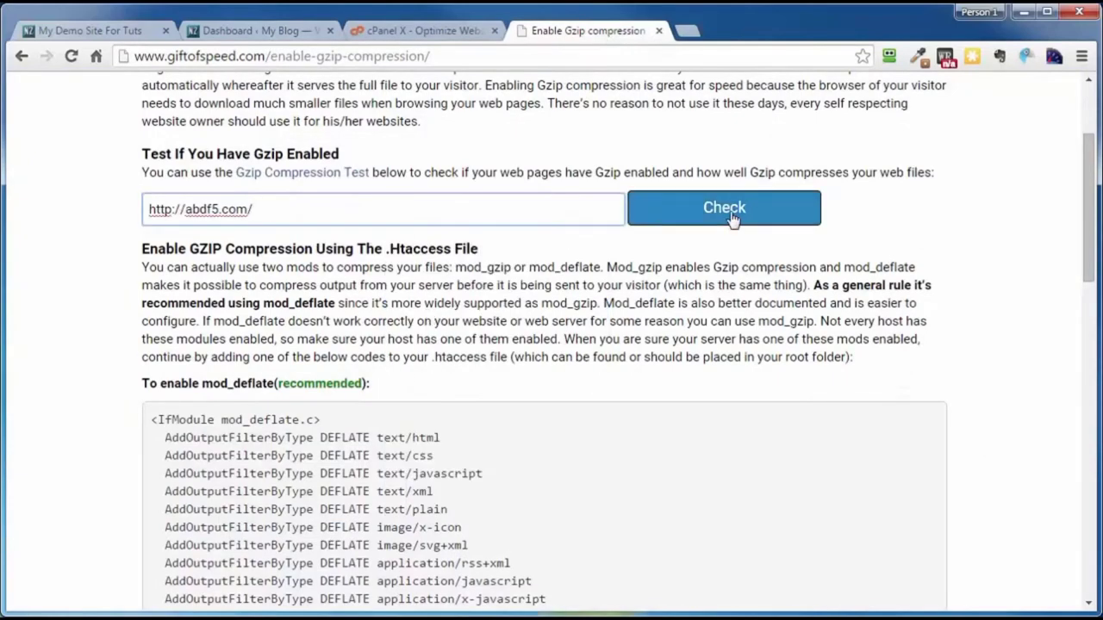
{"action": "left_click", "coordinate": [729, 210]}
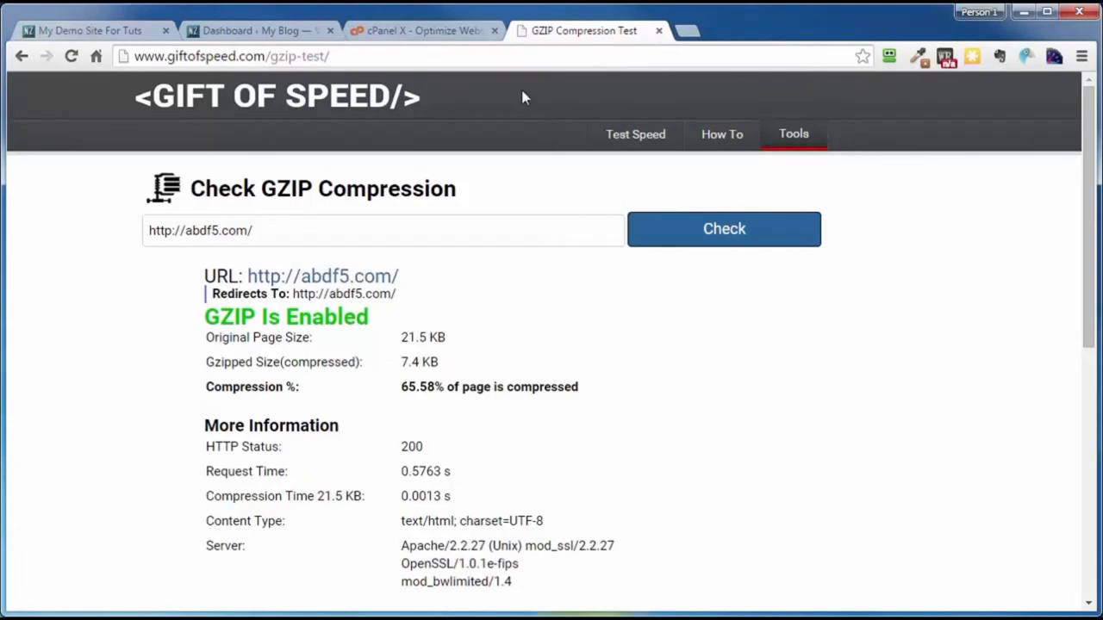
{"action": "left_click", "coordinate": [420, 33]}
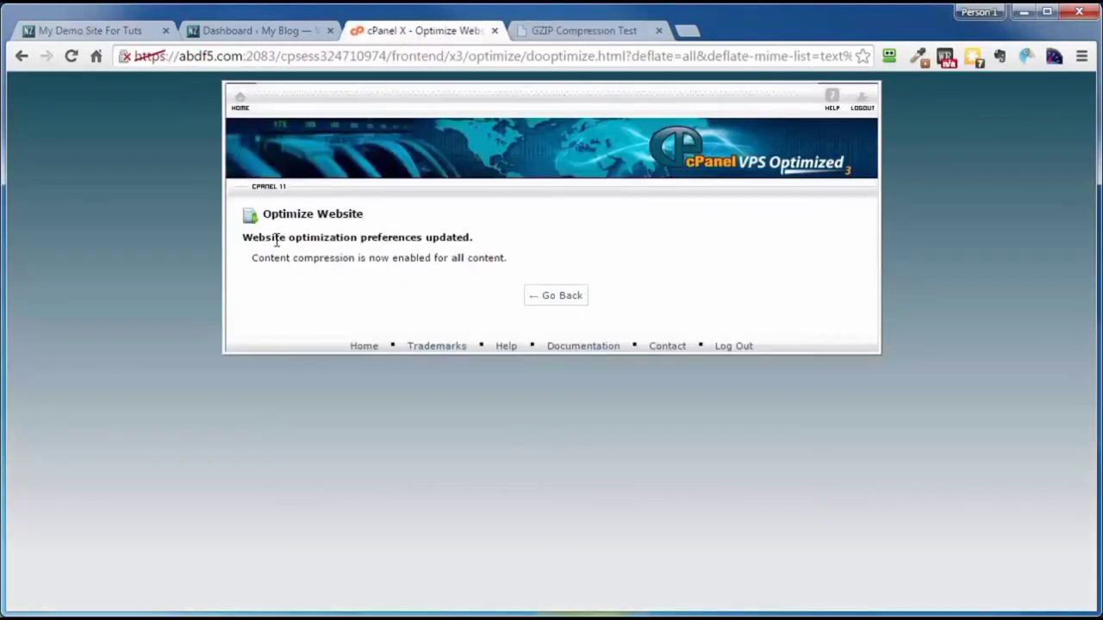
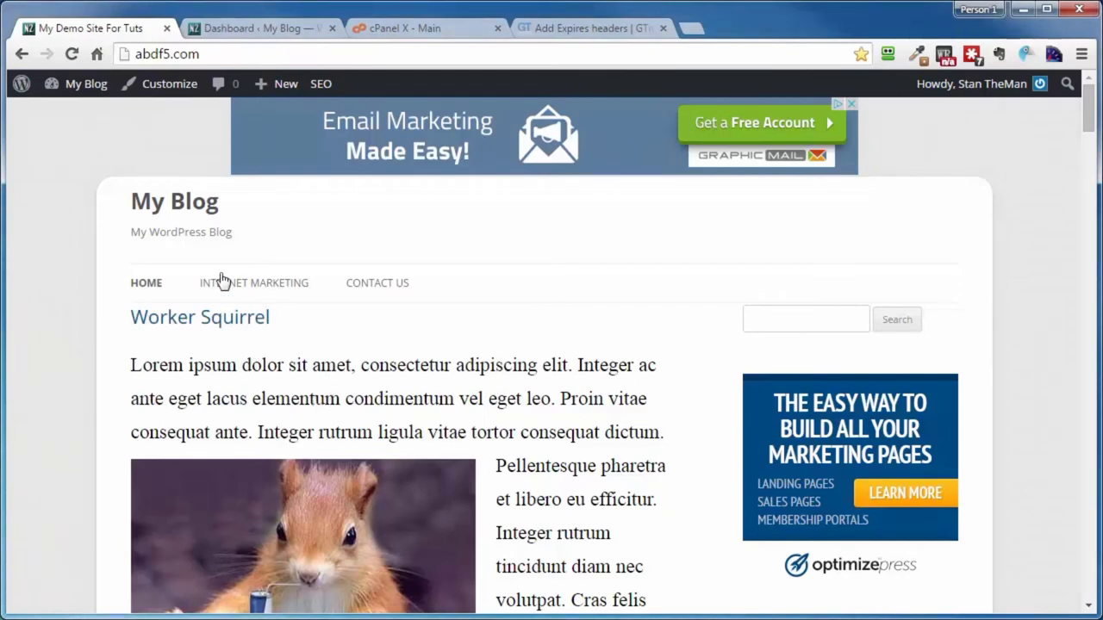
{"action": "left_click", "coordinate": [71, 55]}
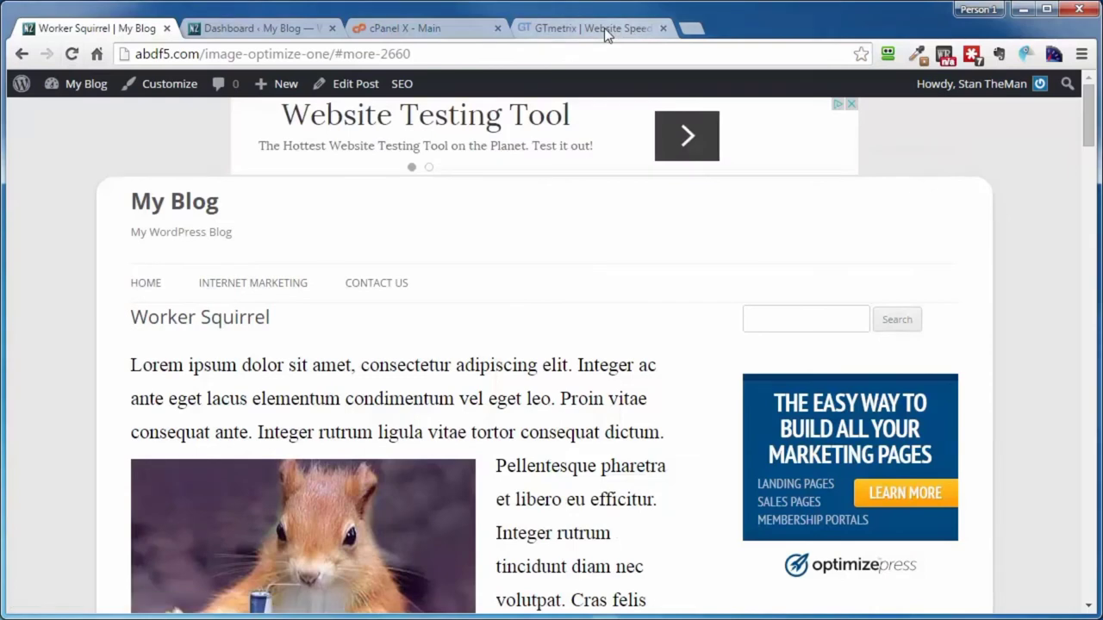
{"action": "left_click", "coordinate": [604, 27]}
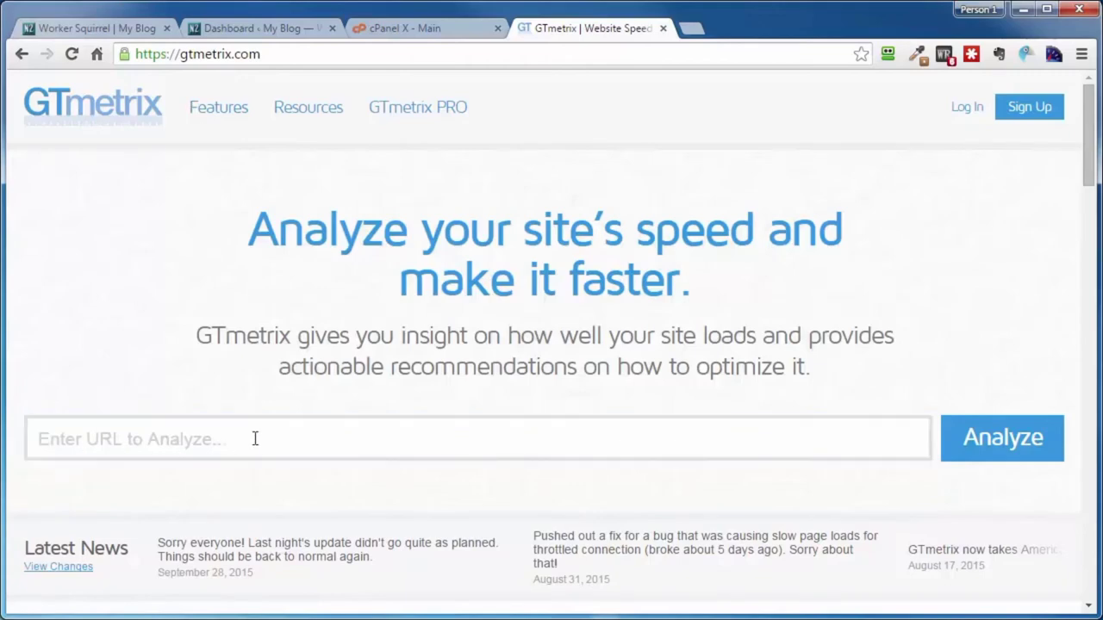
{"action": "left_click", "coordinate": [214, 456]}
{"action": "left_click", "coordinate": [215, 479]}
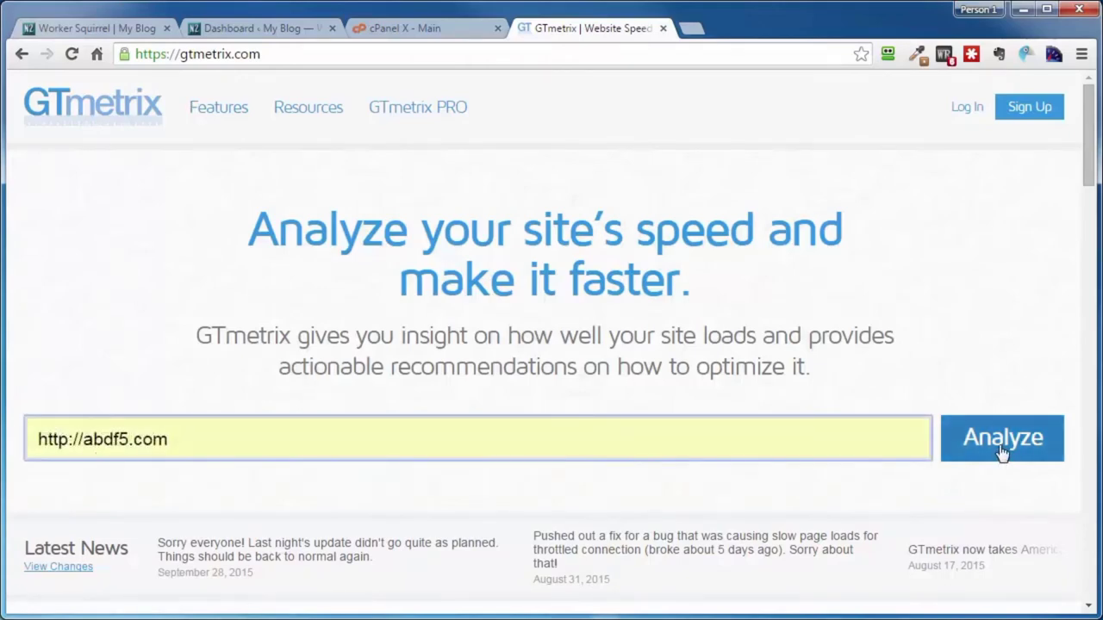
{"action": "left_click", "coordinate": [1001, 454]}
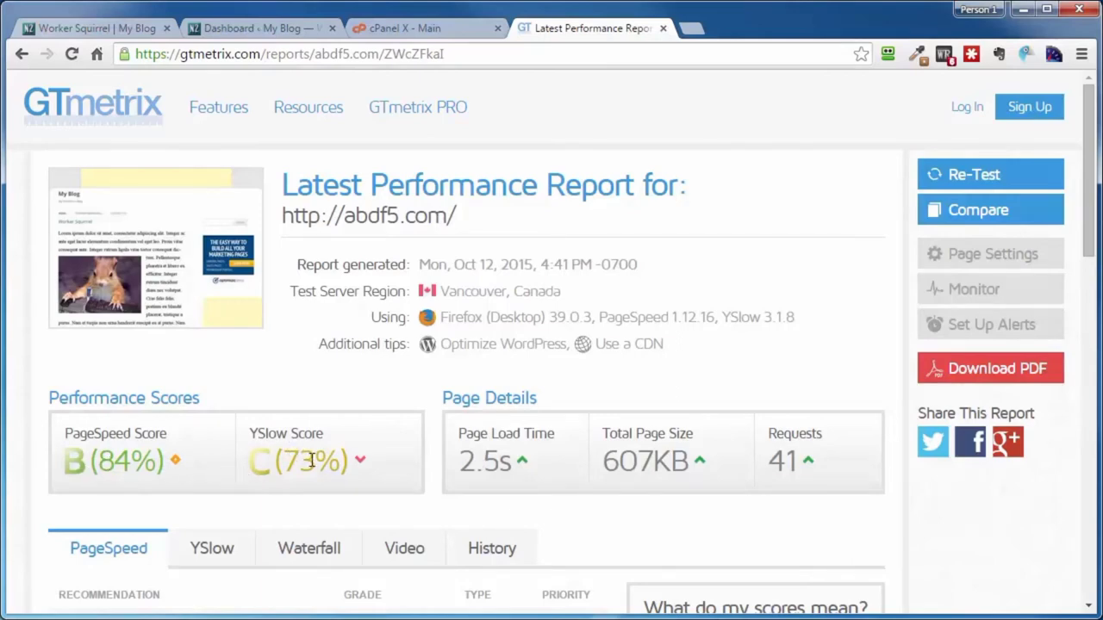
Step: Expand the Leverage browser caching recommendation in the PageSpeed results and examine the resources it lists and its explanation
{"action": "scroll", "coordinate": [135, 357], "scroll_direction": "down", "scroll_amount": 3}
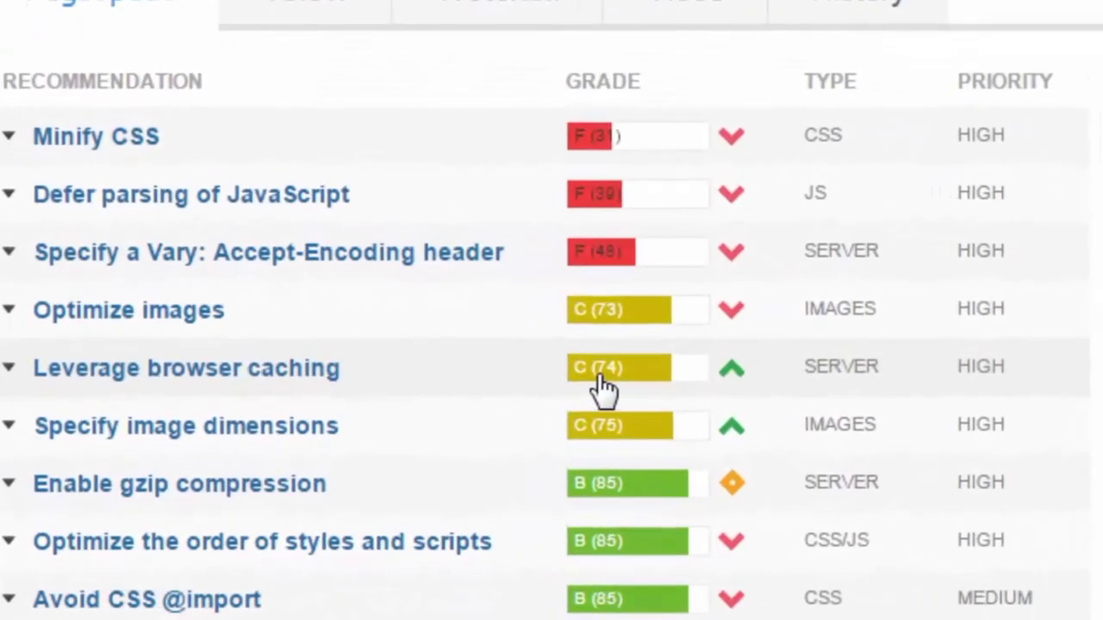
{"action": "left_click", "coordinate": [422, 384]}
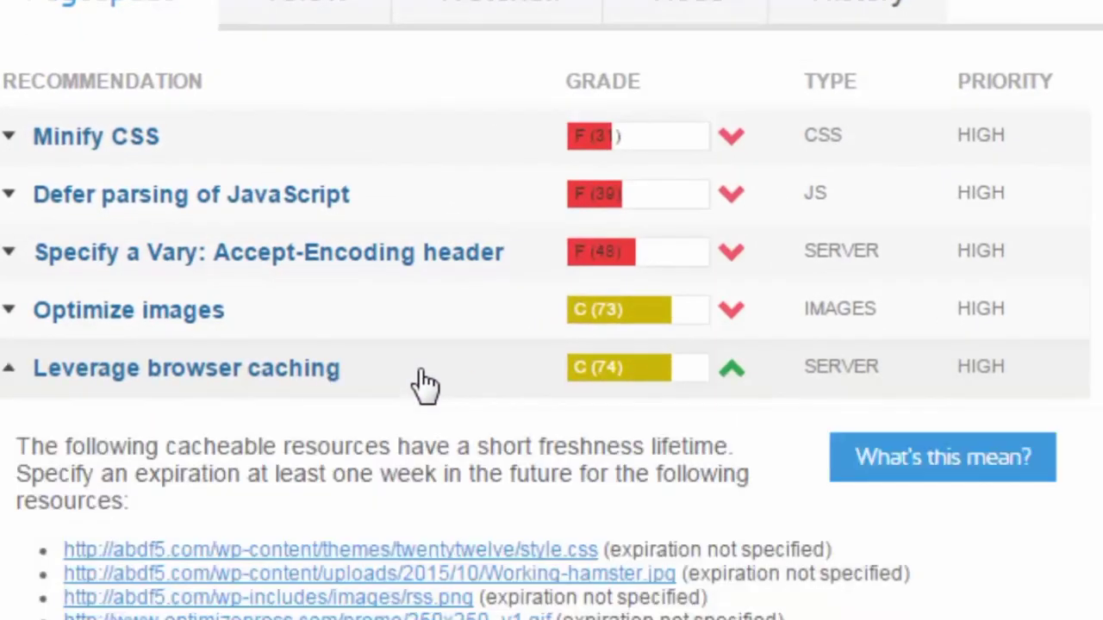
{"action": "scroll", "coordinate": [418, 387], "scroll_direction": "down", "scroll_amount": 3}
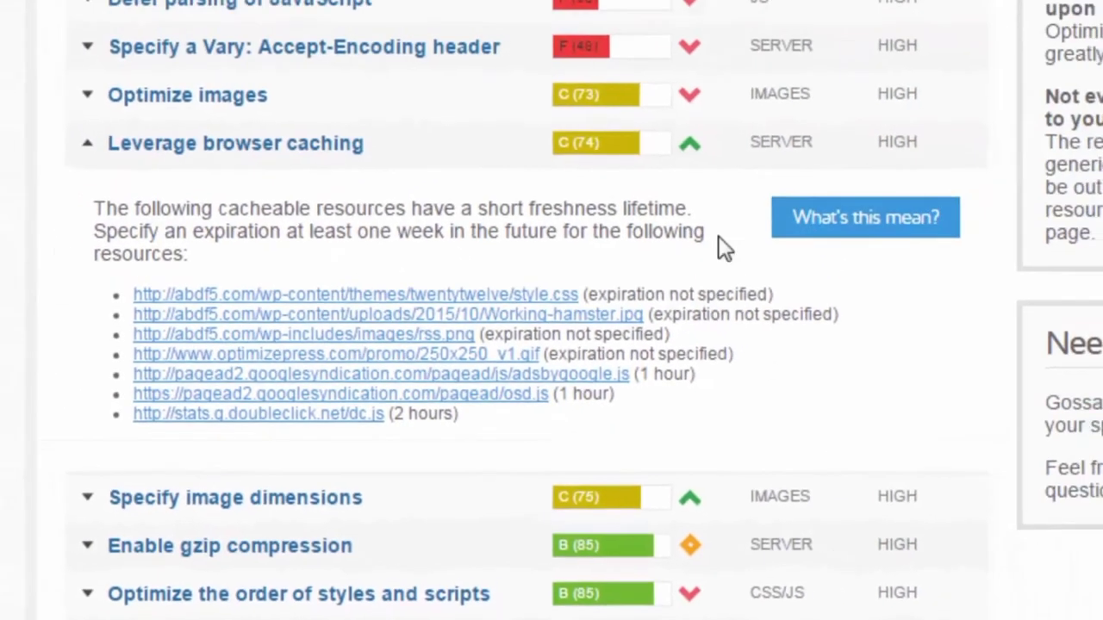
{"action": "mouse_move", "coordinate": [868, 233]}
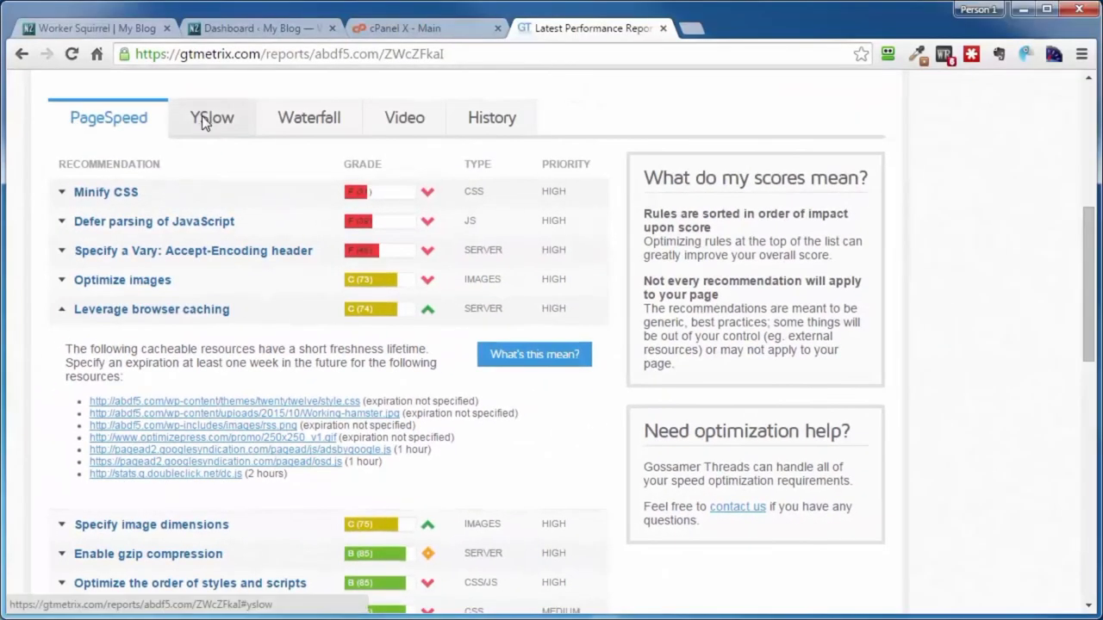
Step: Expand the Add Expires headers recommendation in the YSlow results and open its full explanation article
{"action": "left_click", "coordinate": [204, 121]}
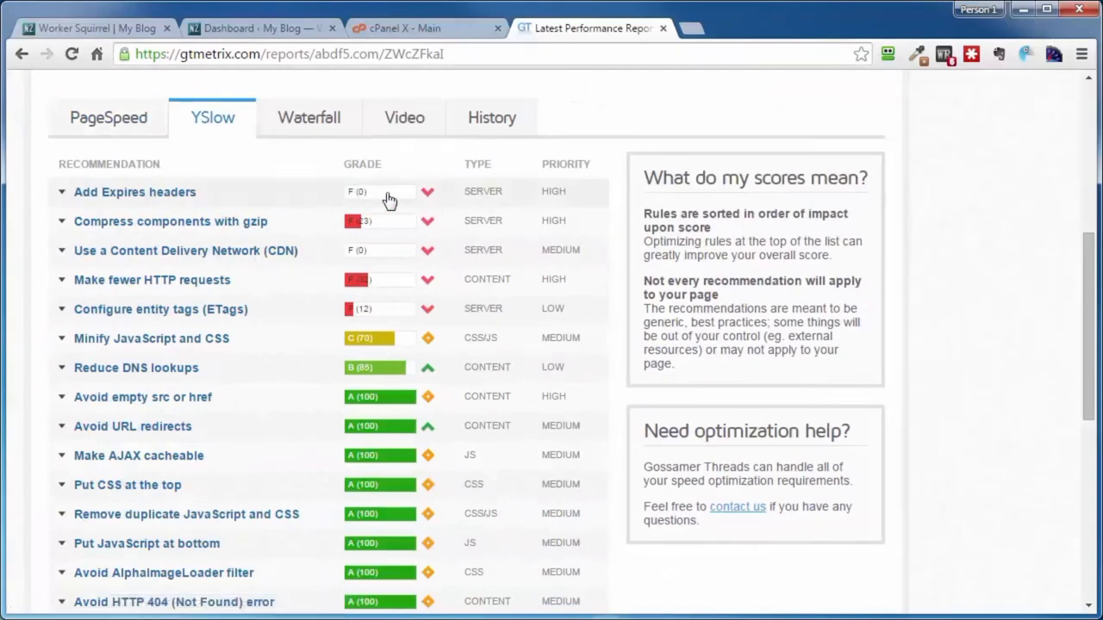
{"action": "left_click", "coordinate": [254, 199]}
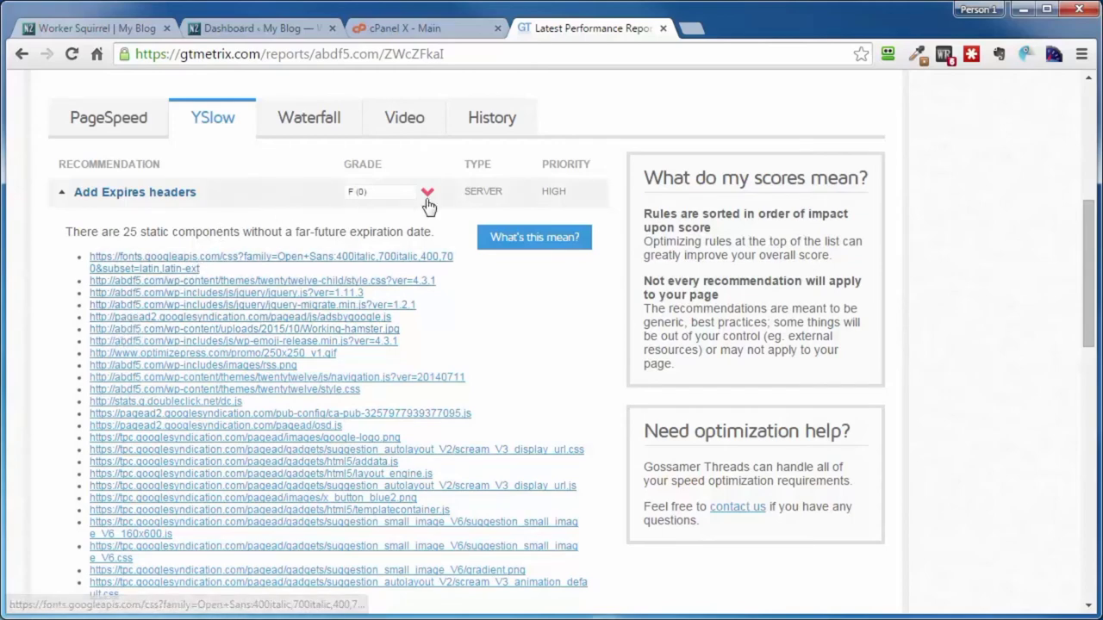
{"action": "mouse_move", "coordinate": [522, 241]}
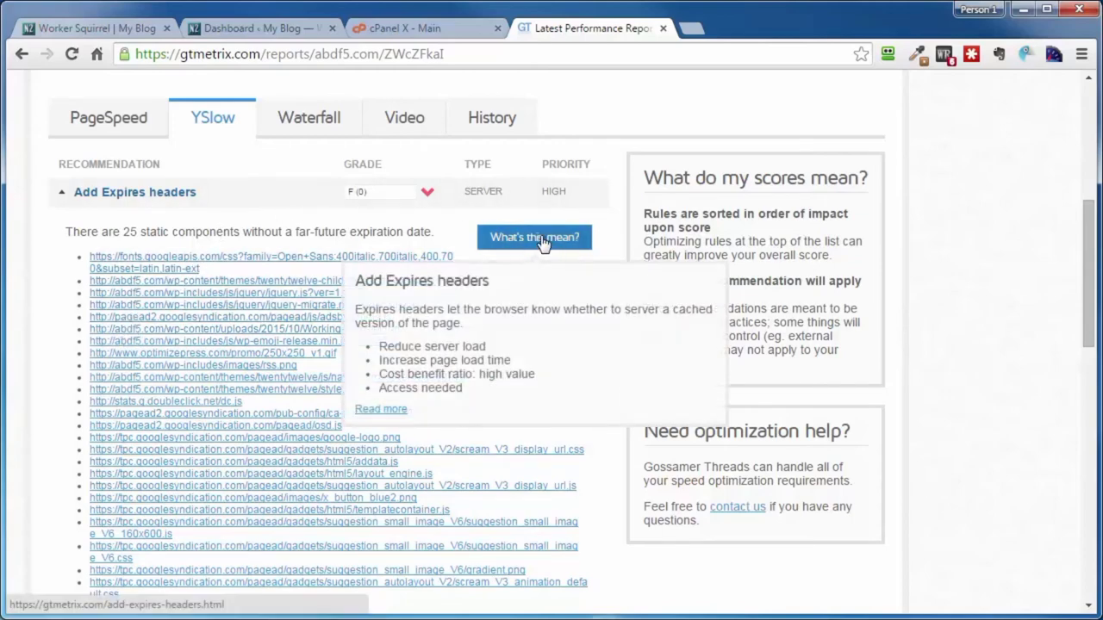
{"action": "left_click", "coordinate": [370, 412]}
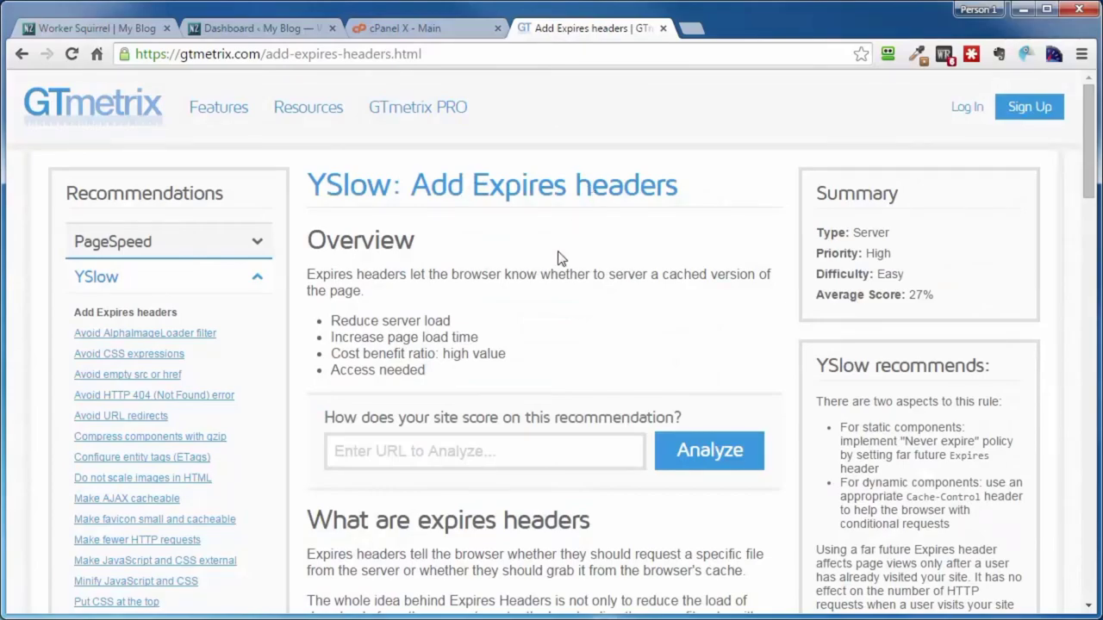
Step: Copy the article's complete mod_expires code block for the .htaccess file and check the instructions above it
{"action": "scroll", "coordinate": [561, 256], "scroll_direction": "down", "scroll_amount": 8}
{"action": "scroll", "coordinate": [526, 305], "scroll_direction": "down", "scroll_amount": 2}
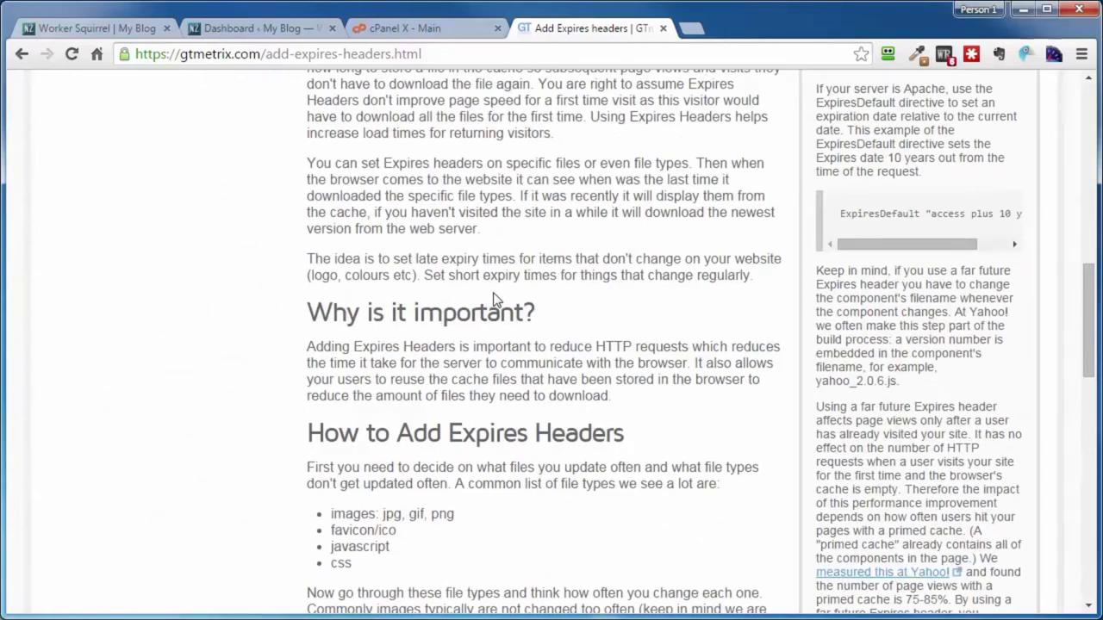
{"action": "scroll", "coordinate": [498, 301], "scroll_direction": "down", "scroll_amount": 13}
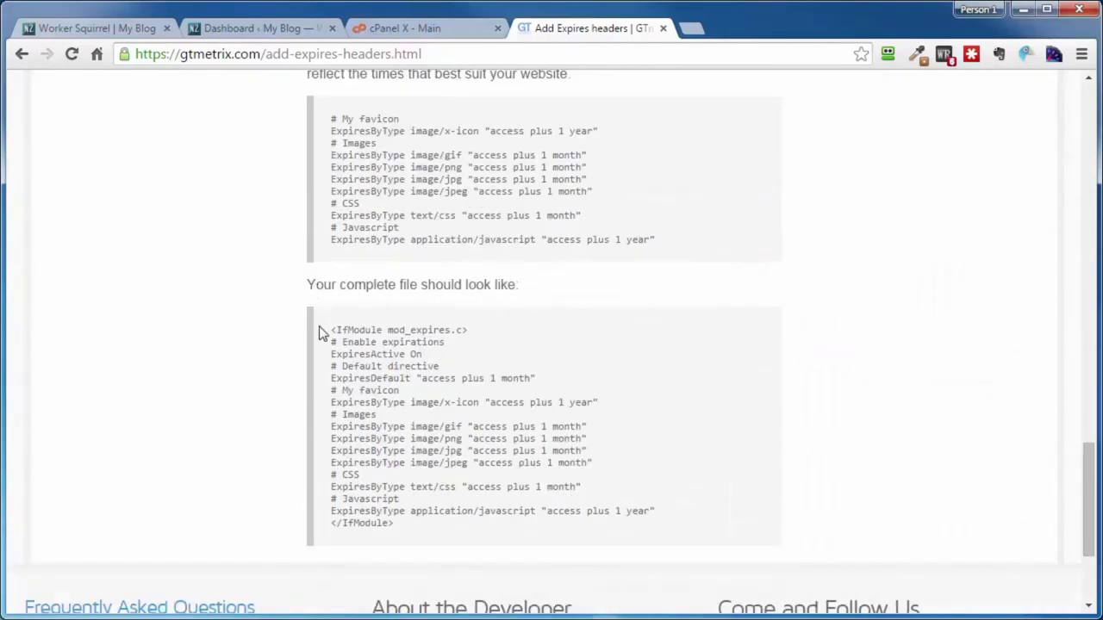
{"action": "left_click_drag", "start_coordinate": [335, 334], "coordinate": [395, 524]}
{"action": "right_click", "coordinate": [402, 449]}
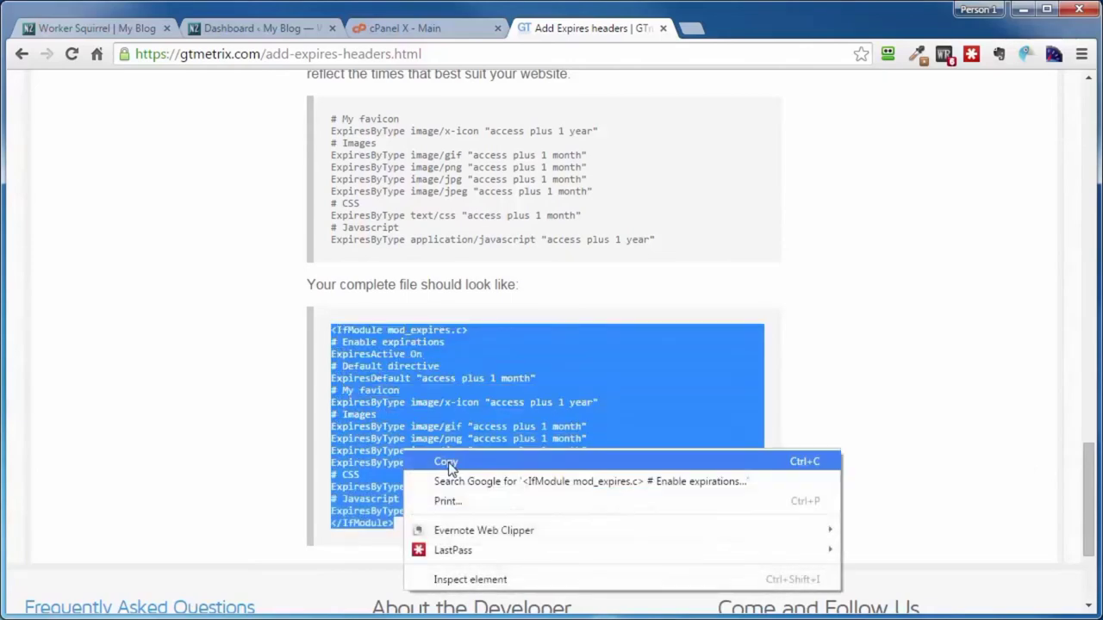
{"action": "left_click", "coordinate": [448, 465]}
{"action": "scroll", "coordinate": [527, 406], "scroll_direction": "up", "scroll_amount": 2}
{"action": "scroll", "coordinate": [526, 406], "scroll_direction": "up", "scroll_amount": 3}
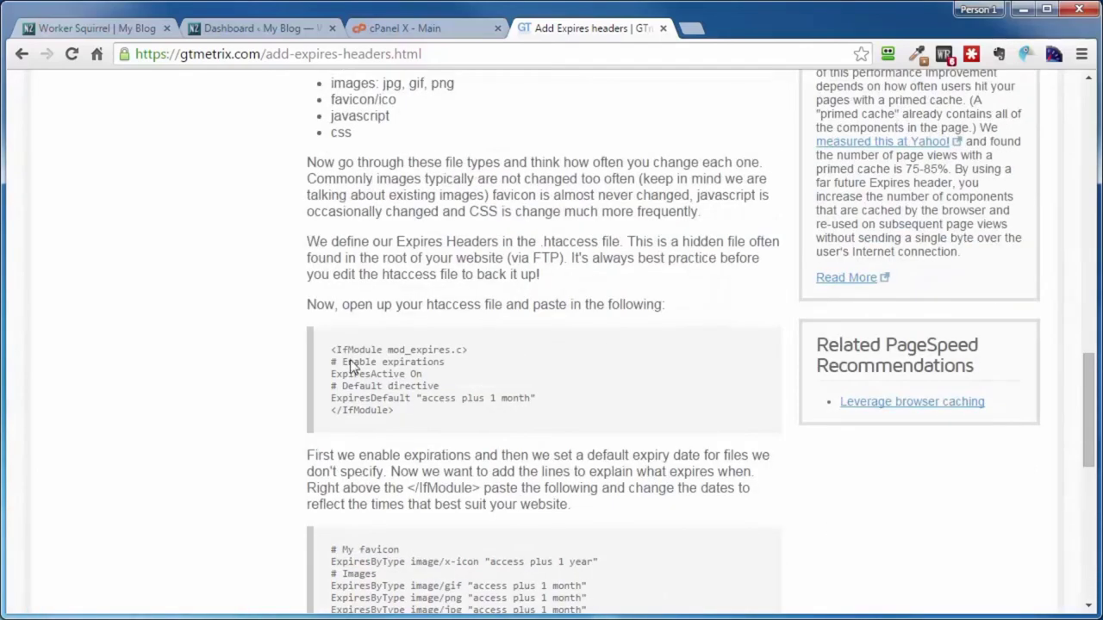
Step: Open the .htaccess file from public_html in the code editor of cPanel's File Manager
{"action": "left_click", "coordinate": [394, 24]}
{"action": "scroll", "coordinate": [598, 340], "scroll_direction": "down", "scroll_amount": 3}
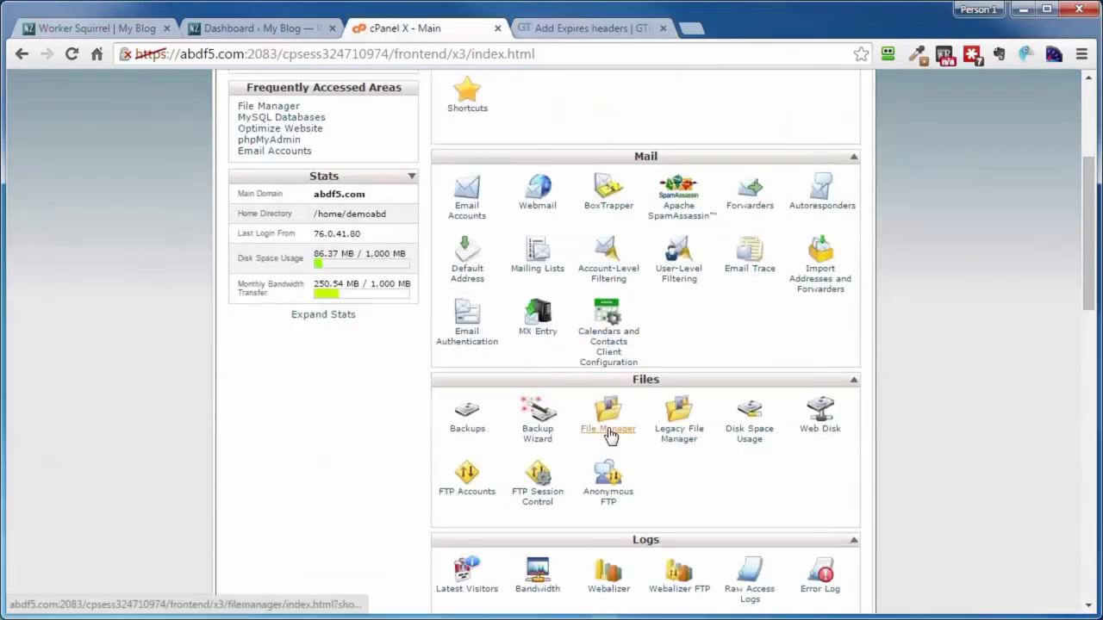
{"action": "left_click", "coordinate": [609, 437]}
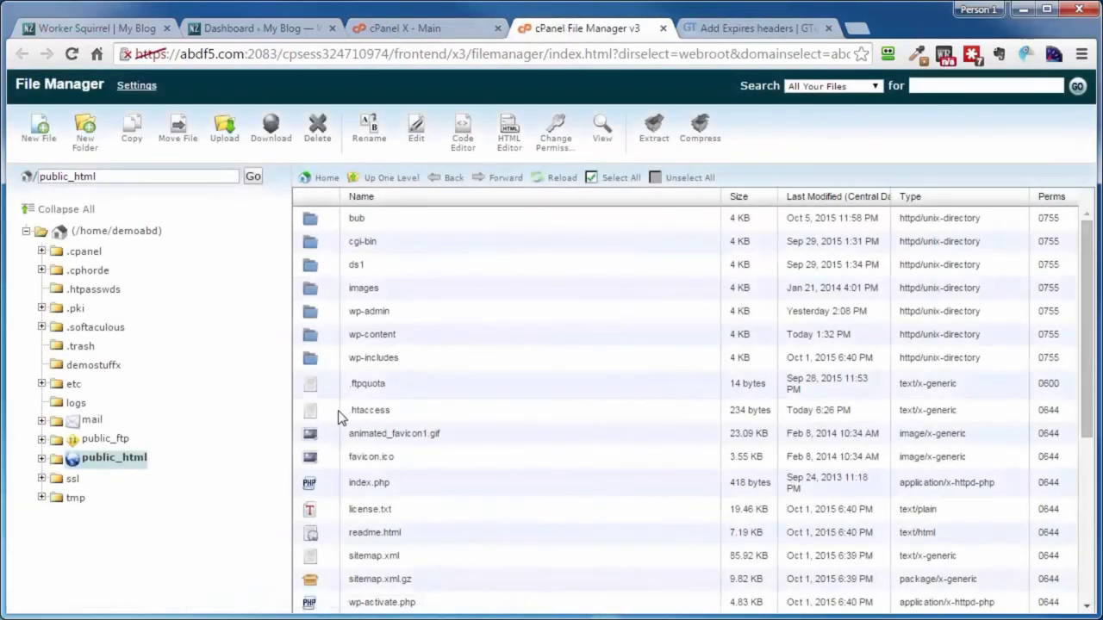
{"action": "right_click", "coordinate": [323, 412]}
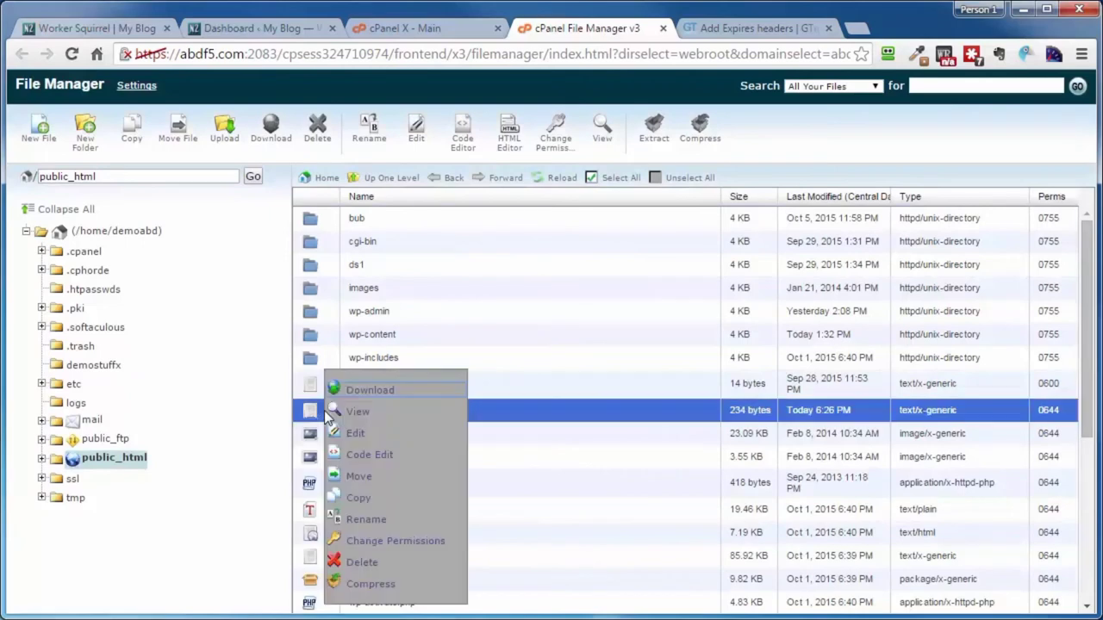
{"action": "left_click", "coordinate": [348, 457]}
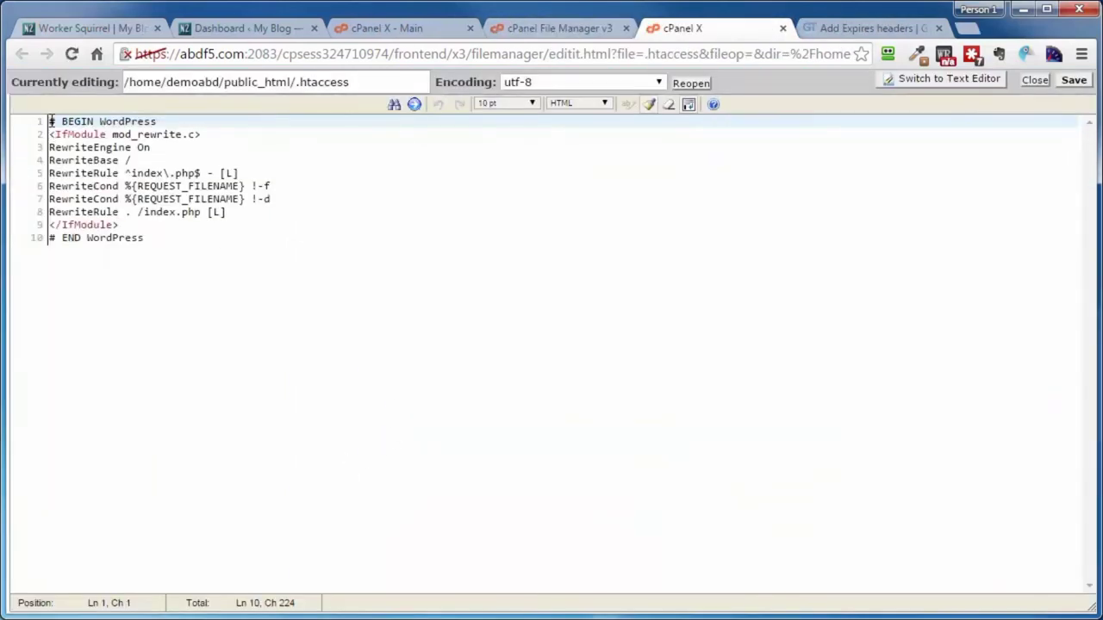
Step: Paste the copied mod_expires code above the # BEGIN WordPress line in .htaccess and save the file
{"action": "key", "text": "Return"}
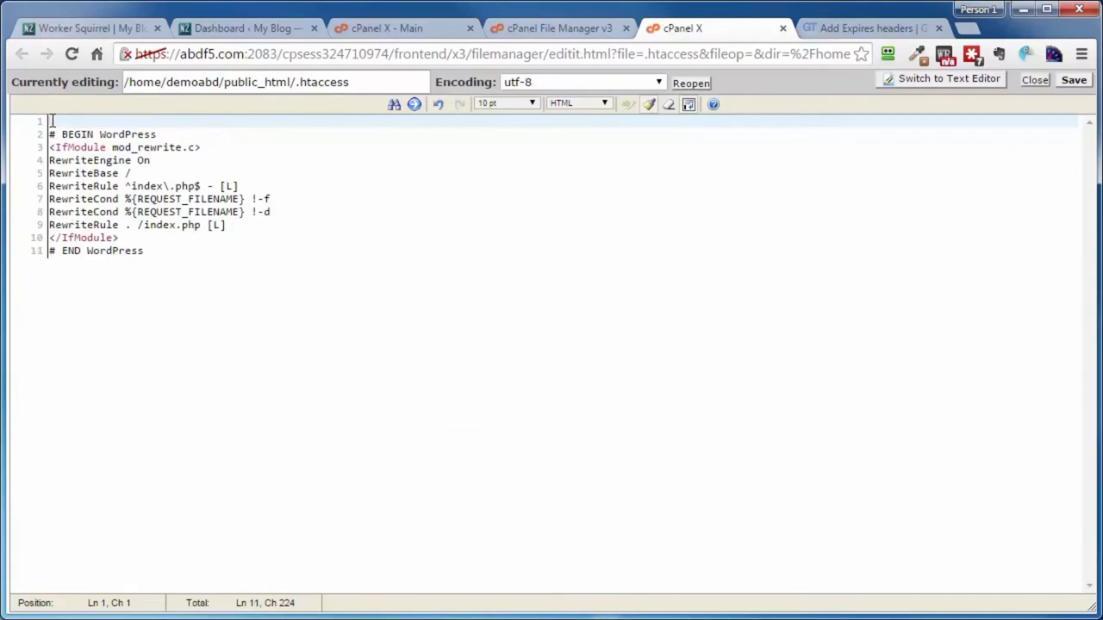
{"action": "right_click", "coordinate": [52, 122]}
{"action": "left_click", "coordinate": [108, 218]}
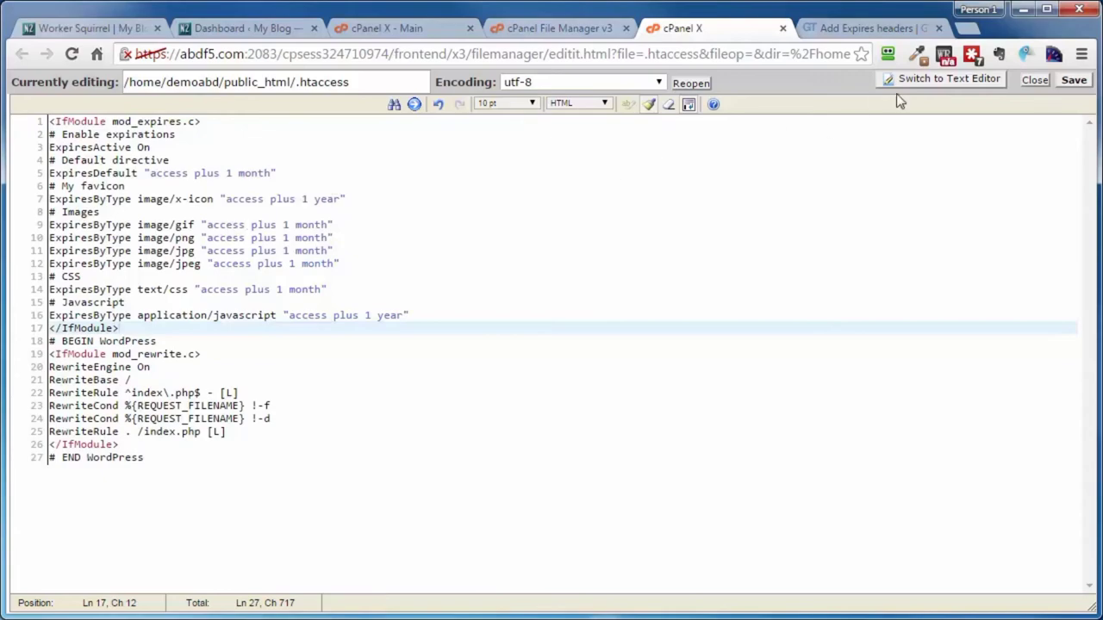
{"action": "left_click", "coordinate": [1073, 80]}
{"action": "left_click", "coordinate": [857, 29]}
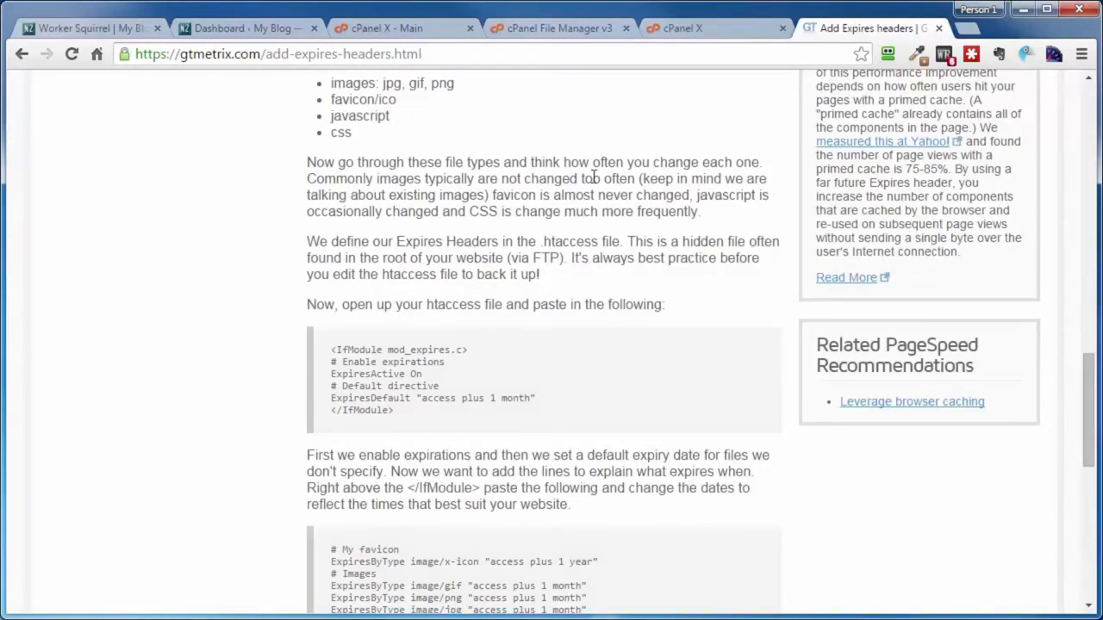
{"action": "scroll", "coordinate": [204, 300], "scroll_direction": "up", "scroll_amount": 12}
{"action": "left_click", "coordinate": [105, 108]}
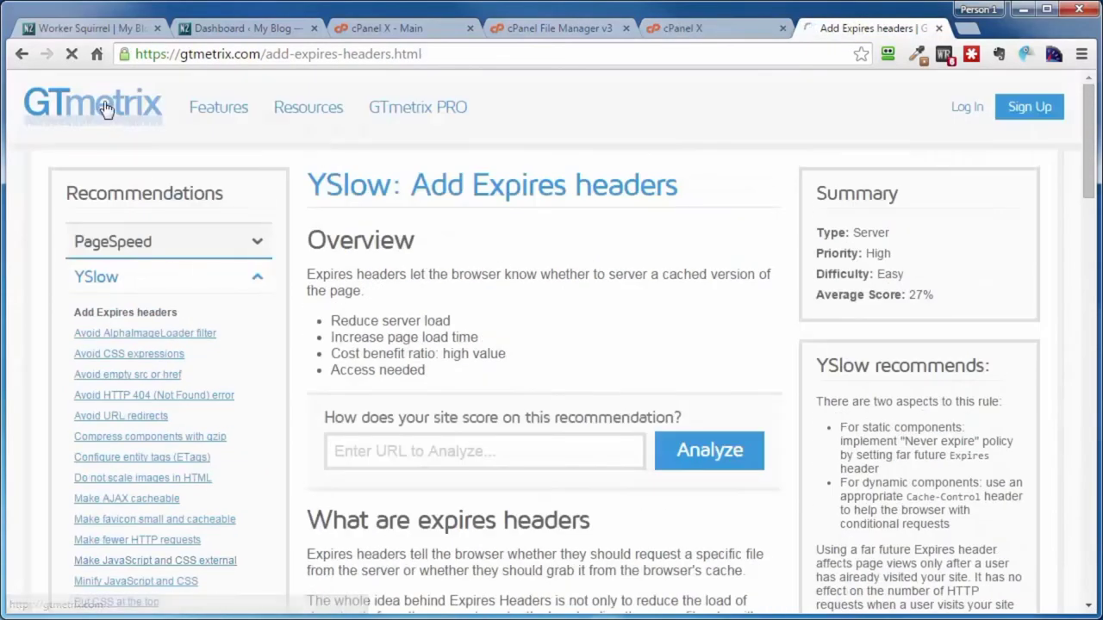
{"action": "left_click", "coordinate": [124, 445]}
{"action": "key", "text": "Down"}
{"action": "key", "text": "Return"}
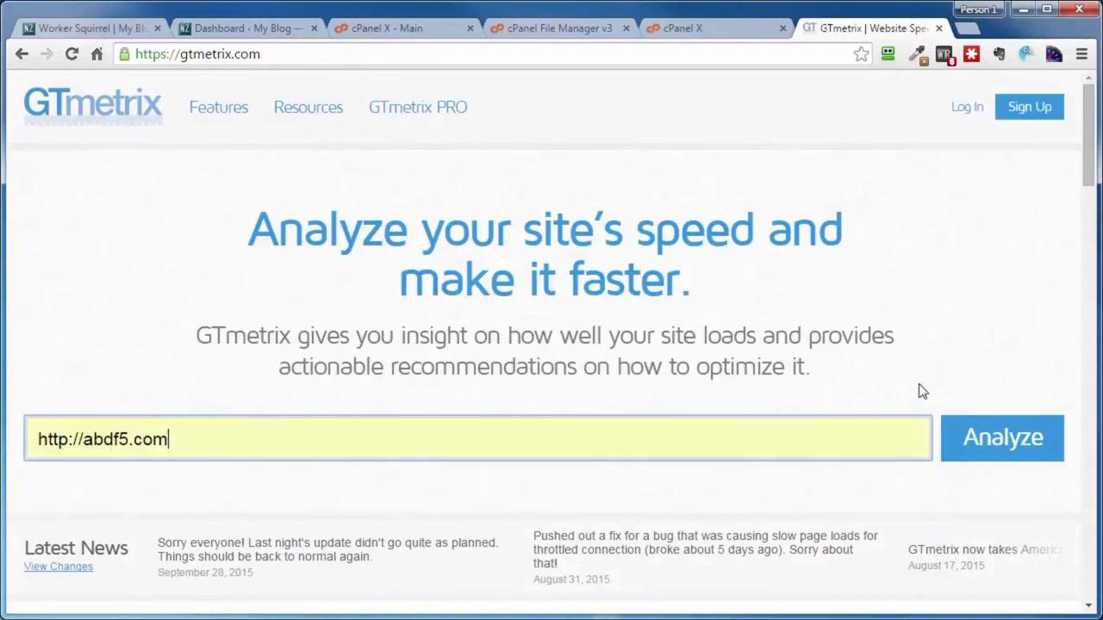
{"action": "key", "text": "Return"}
Step: Show the report's YSlow results and check which components the Add Expires headers recommendation lists
{"action": "scroll", "coordinate": [814, 266], "scroll_direction": "down", "scroll_amount": 4}
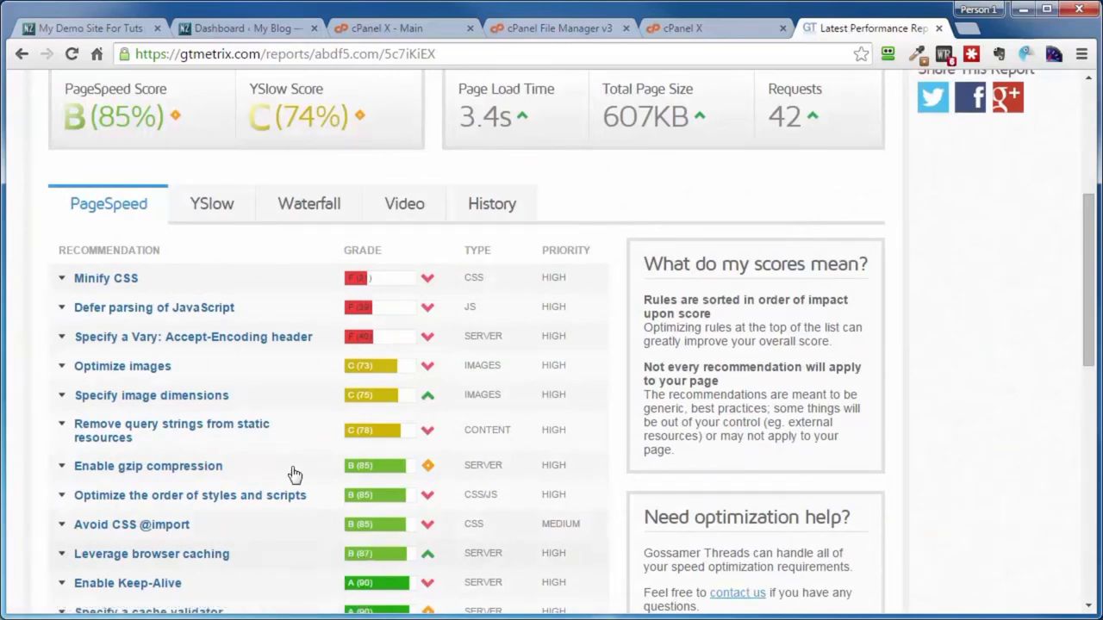
{"action": "left_click", "coordinate": [203, 215]}
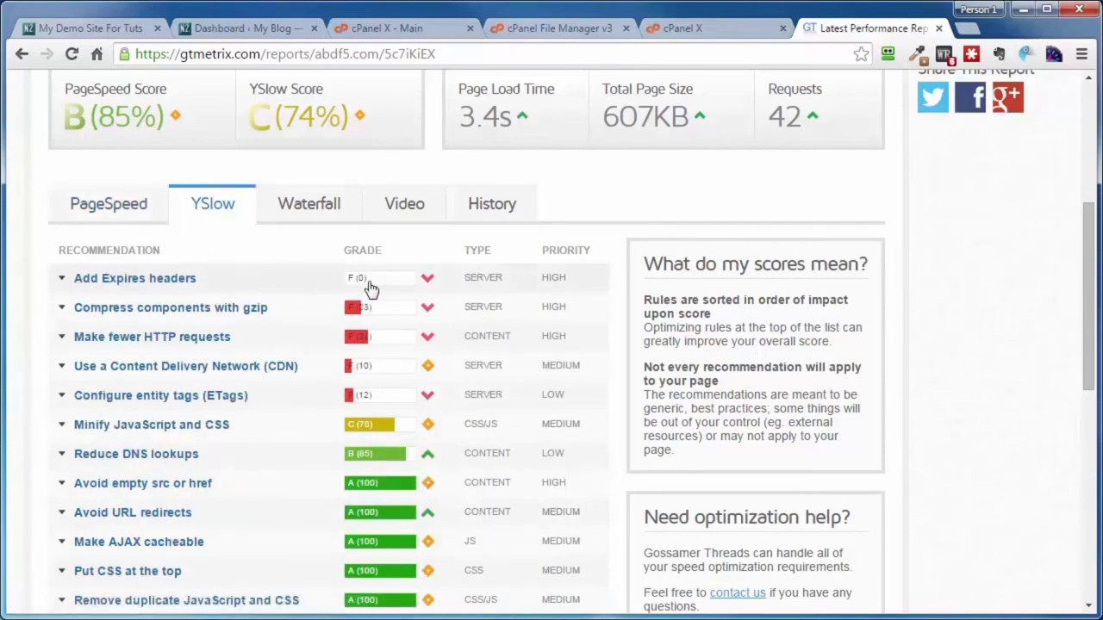
{"action": "left_click", "coordinate": [220, 280]}
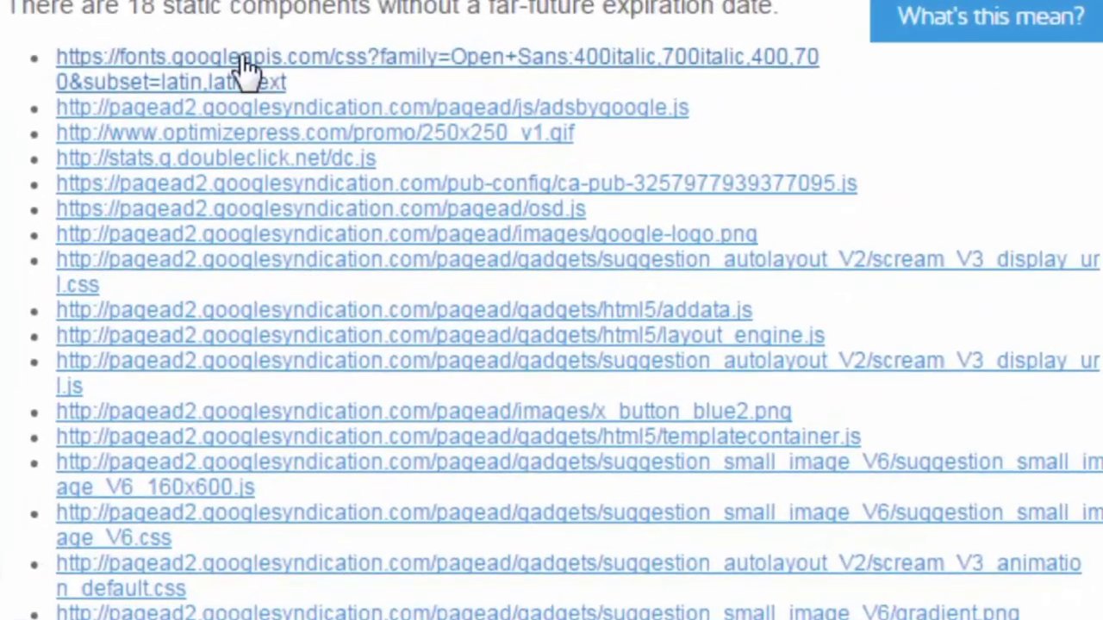
{"action": "scroll", "coordinate": [178, 379], "scroll_direction": "down", "scroll_amount": 4}
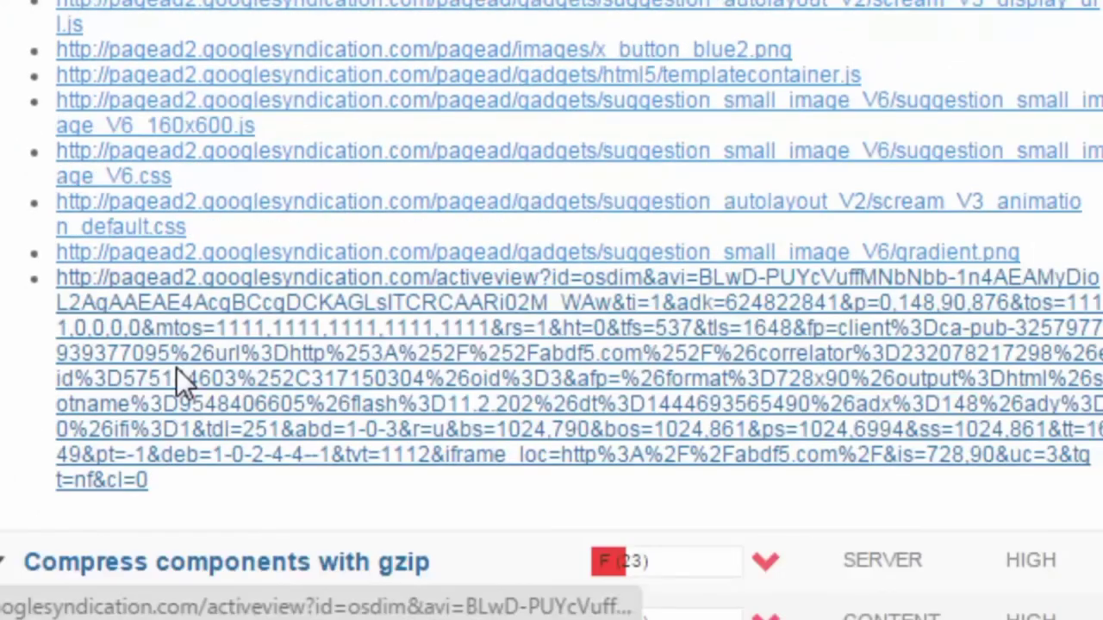
{"action": "scroll", "coordinate": [173, 332], "scroll_direction": "up", "scroll_amount": 3}
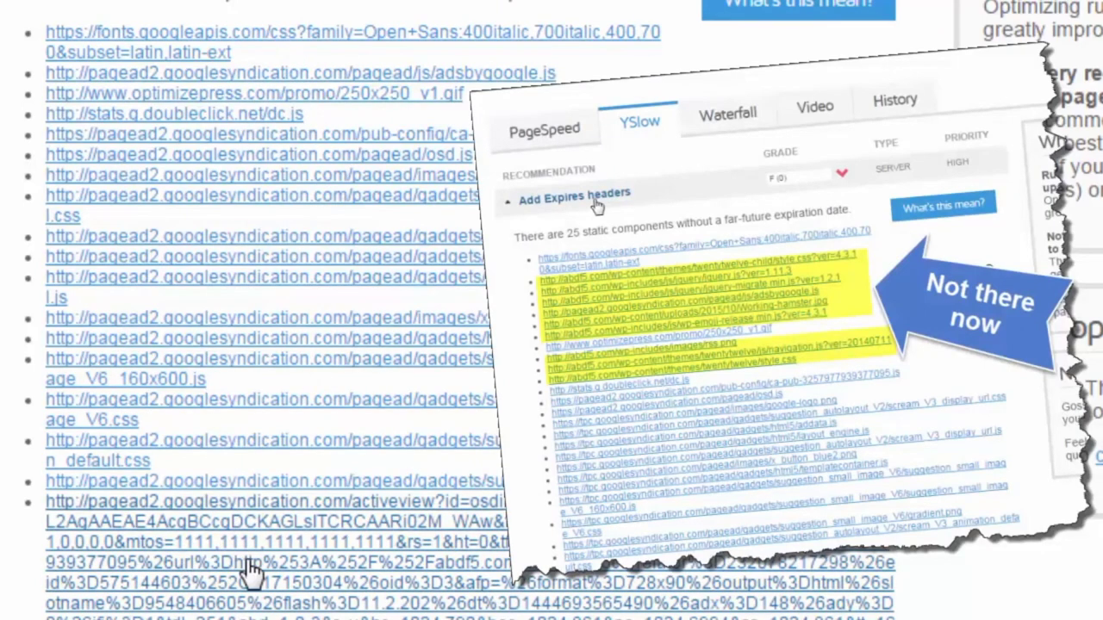
{"action": "scroll", "coordinate": [247, 559], "scroll_direction": "up", "scroll_amount": 3}
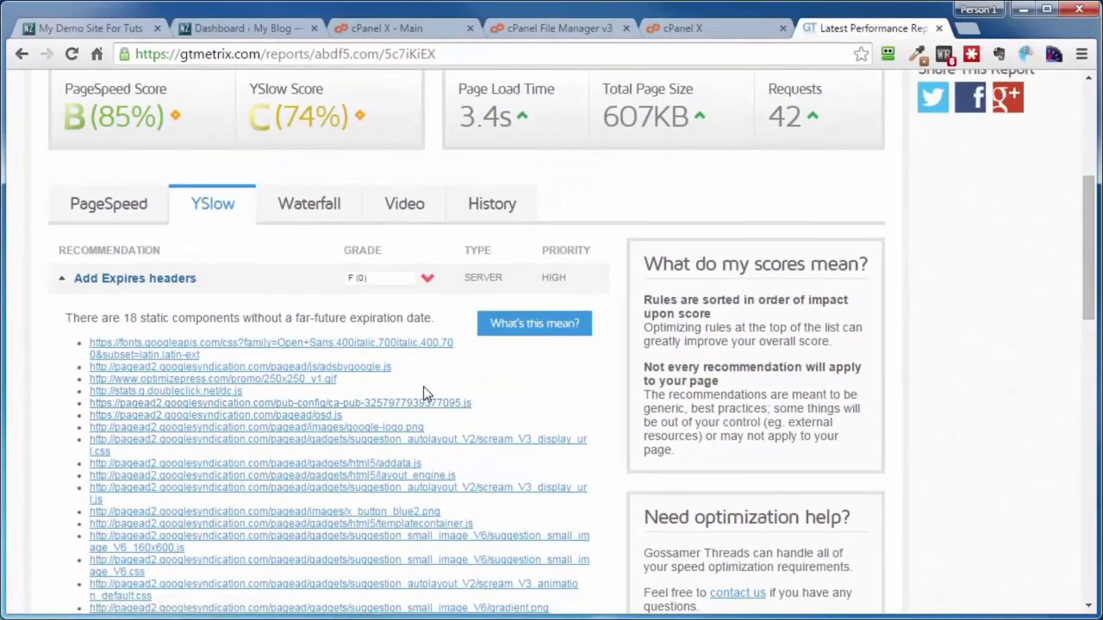
Step: Open the full Add Expires headers article from the recommendation and read down through it
{"action": "mouse_move", "coordinate": [525, 332]}
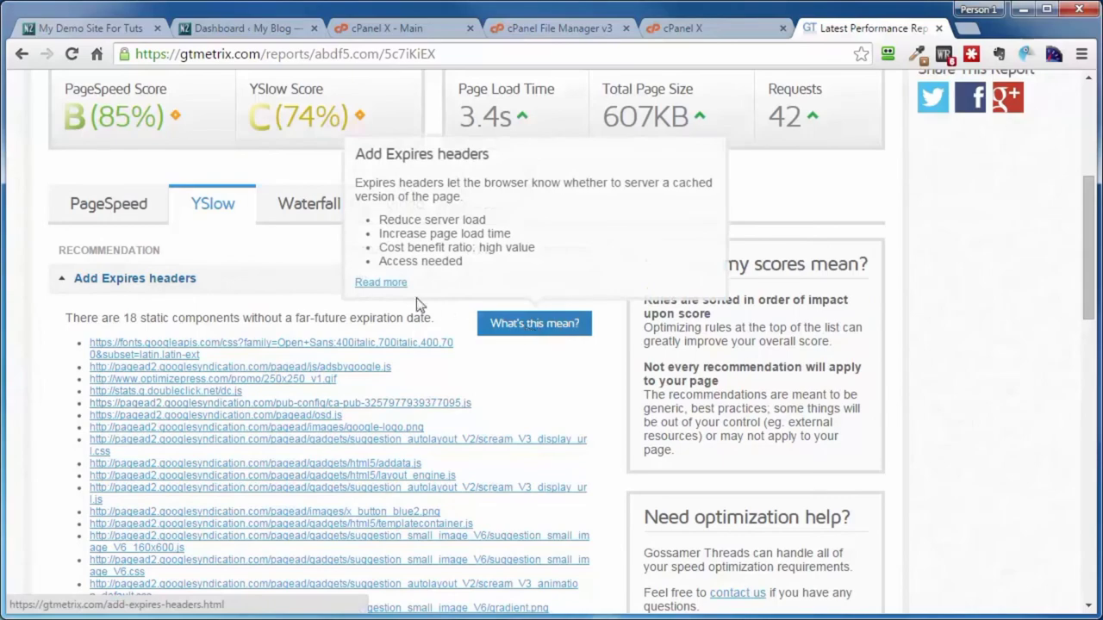
{"action": "left_click", "coordinate": [377, 284]}
{"action": "scroll", "coordinate": [326, 329], "scroll_direction": "down", "scroll_amount": 15}
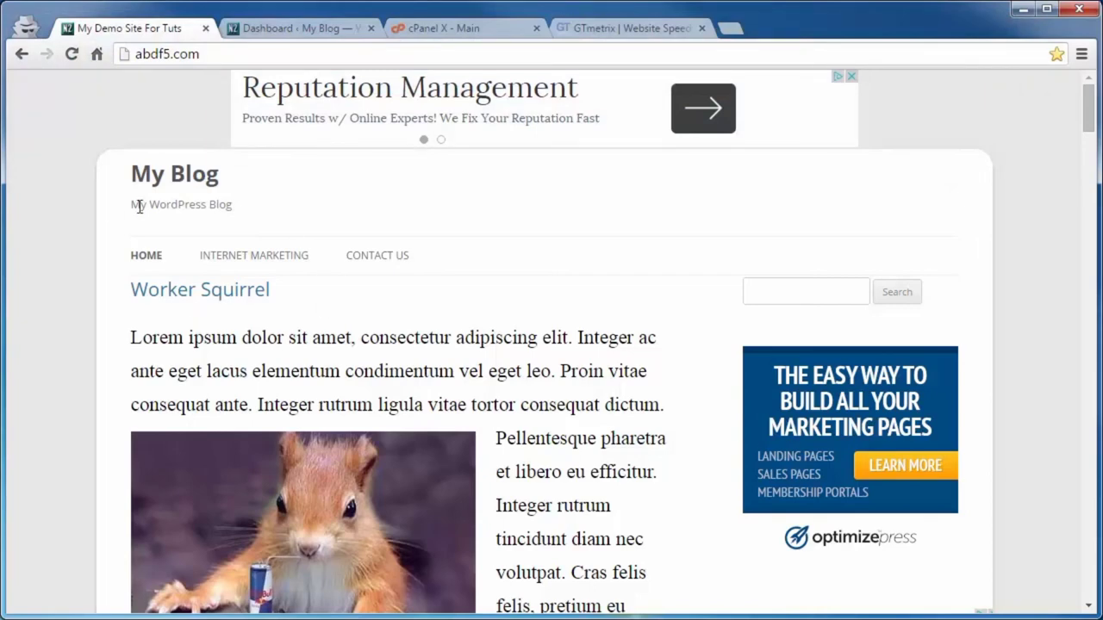
Step: Copy the abdf5.com address, reload the blog, and run a GTmetrix analysis with the copied address
{"action": "left_click", "coordinate": [165, 51]}
{"action": "right_click", "coordinate": [163, 52]}
{"action": "left_click", "coordinate": [198, 113]}
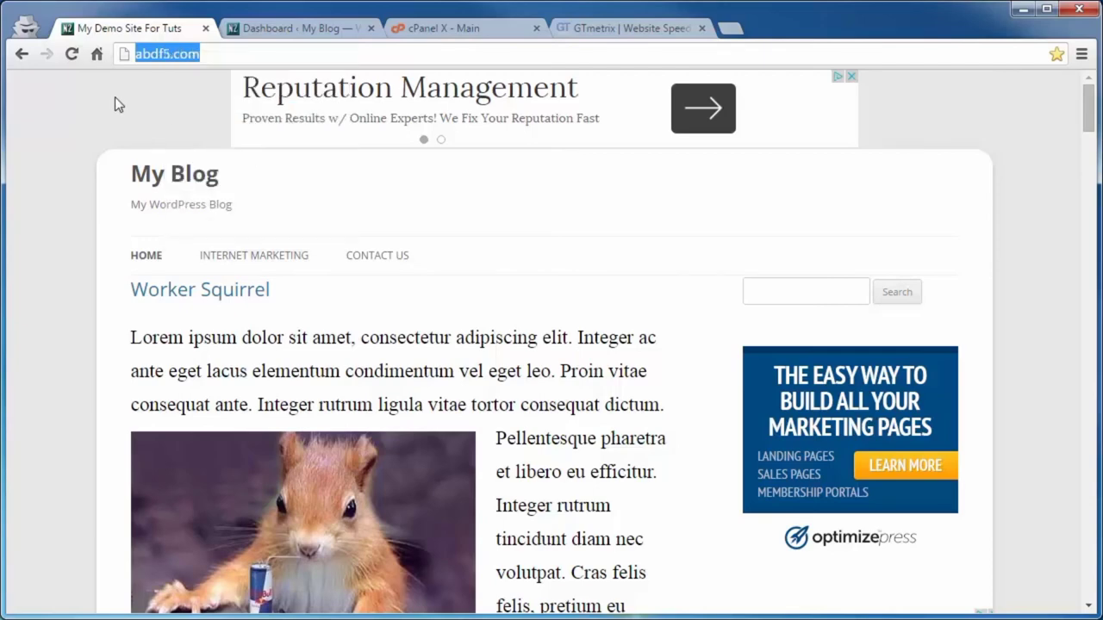
{"action": "left_click", "coordinate": [73, 56]}
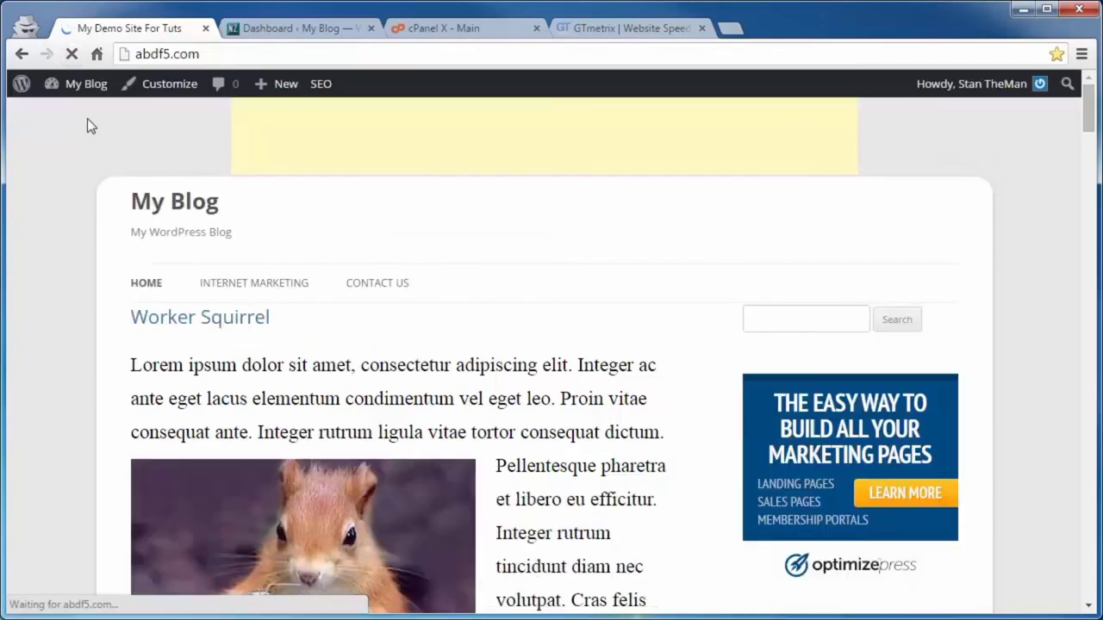
{"action": "left_click", "coordinate": [652, 25]}
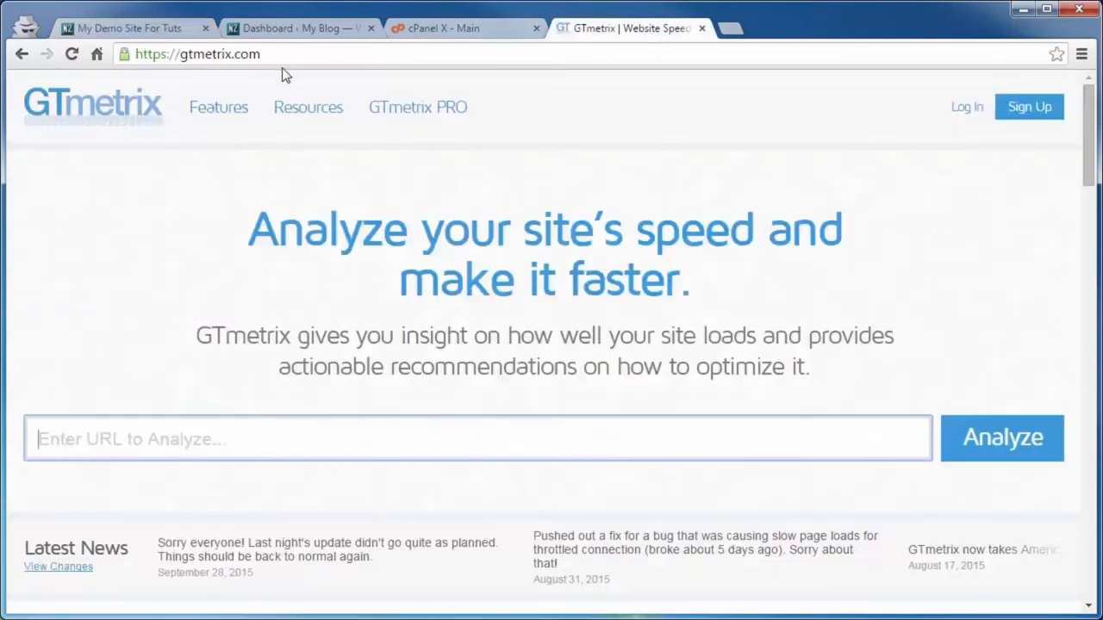
{"action": "left_click", "coordinate": [147, 434]}
{"action": "key", "text": "ctrl+v"}
{"action": "left_click", "coordinate": [1004, 448]}
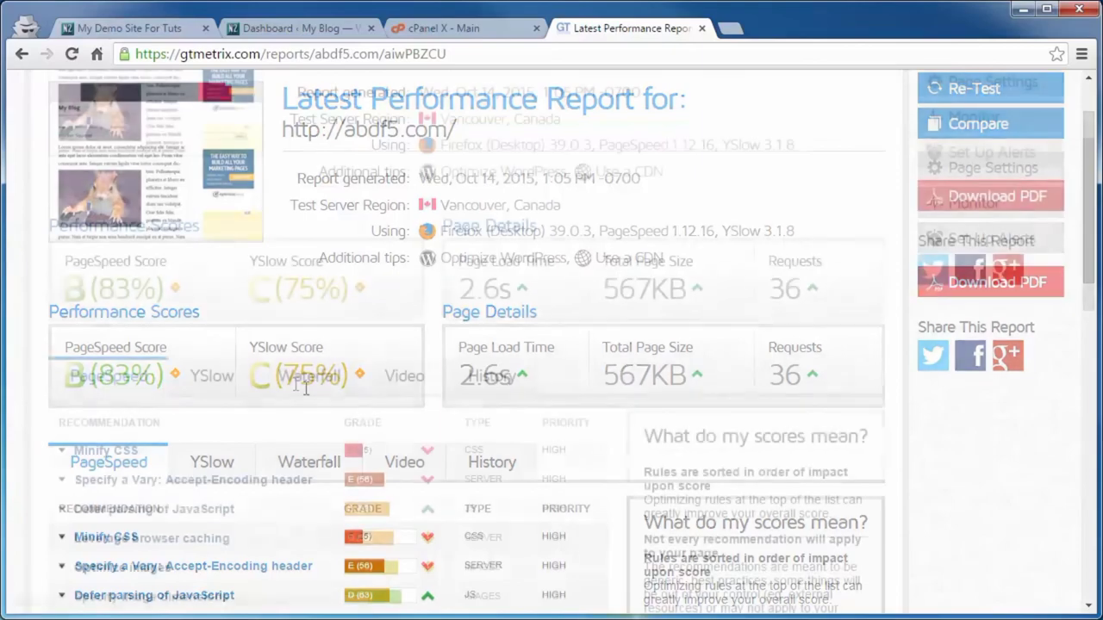
Step: Review the new report's PageSpeed and YSlow recommendations, performance scores and page details
{"action": "scroll", "coordinate": [305, 387], "scroll_direction": "down", "scroll_amount": 2}
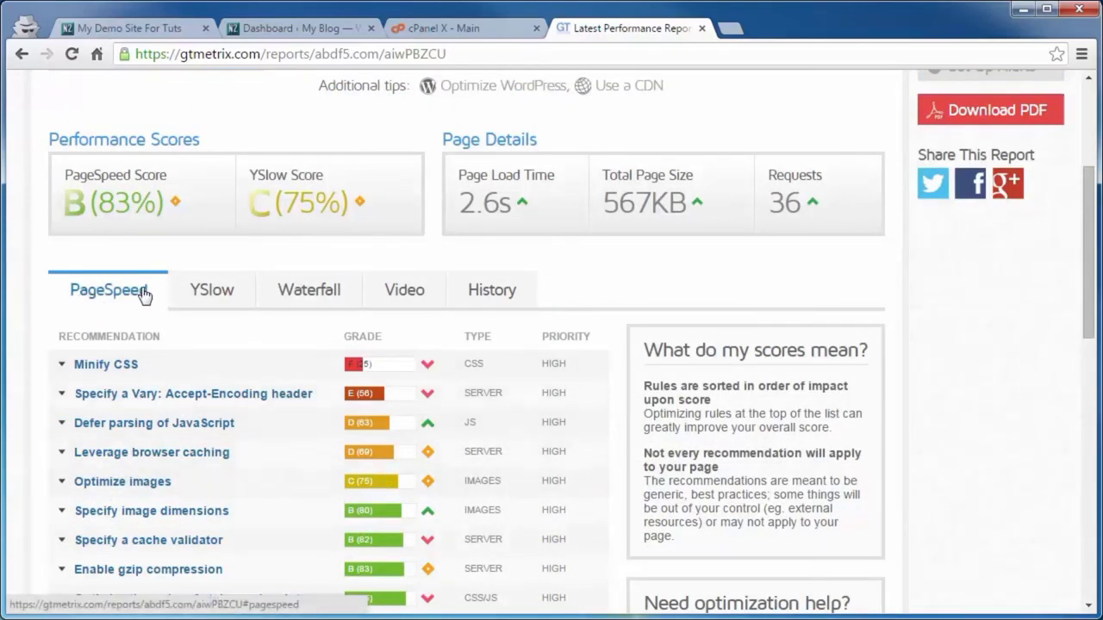
{"action": "left_click", "coordinate": [210, 291]}
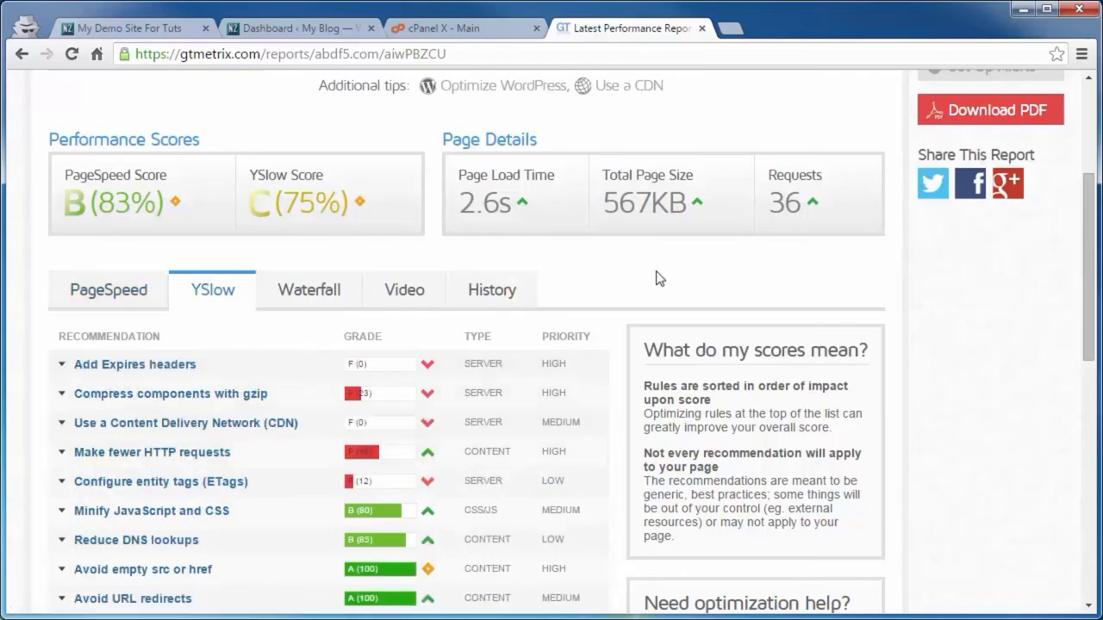
{"action": "scroll", "coordinate": [656, 274], "scroll_direction": "up", "scroll_amount": 1}
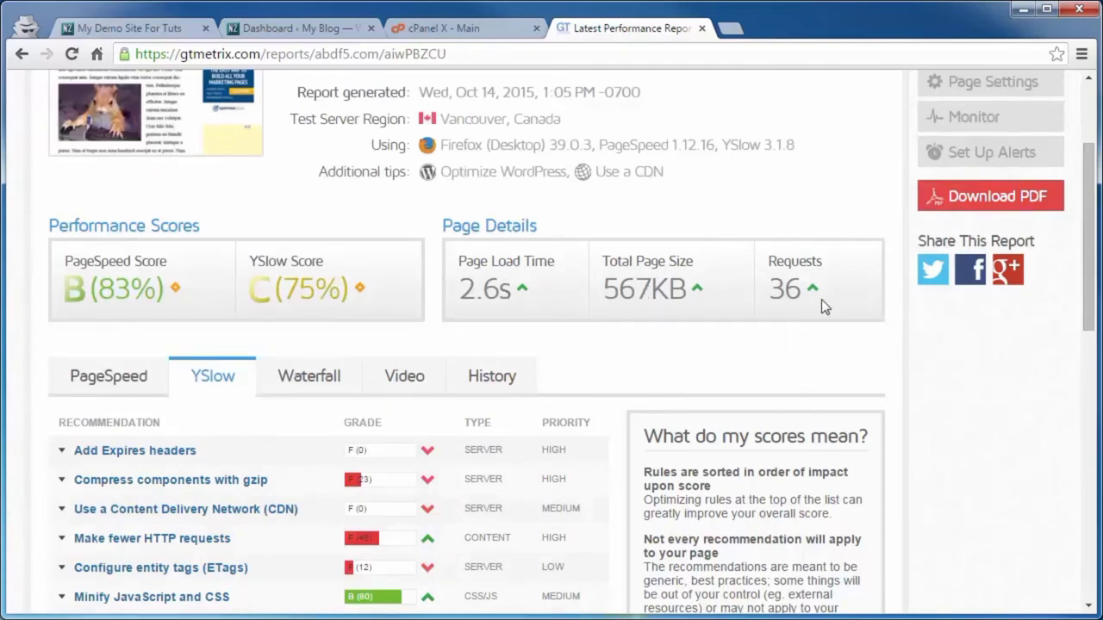
{"action": "scroll", "coordinate": [728, 362], "scroll_direction": "up", "scroll_amount": 2}
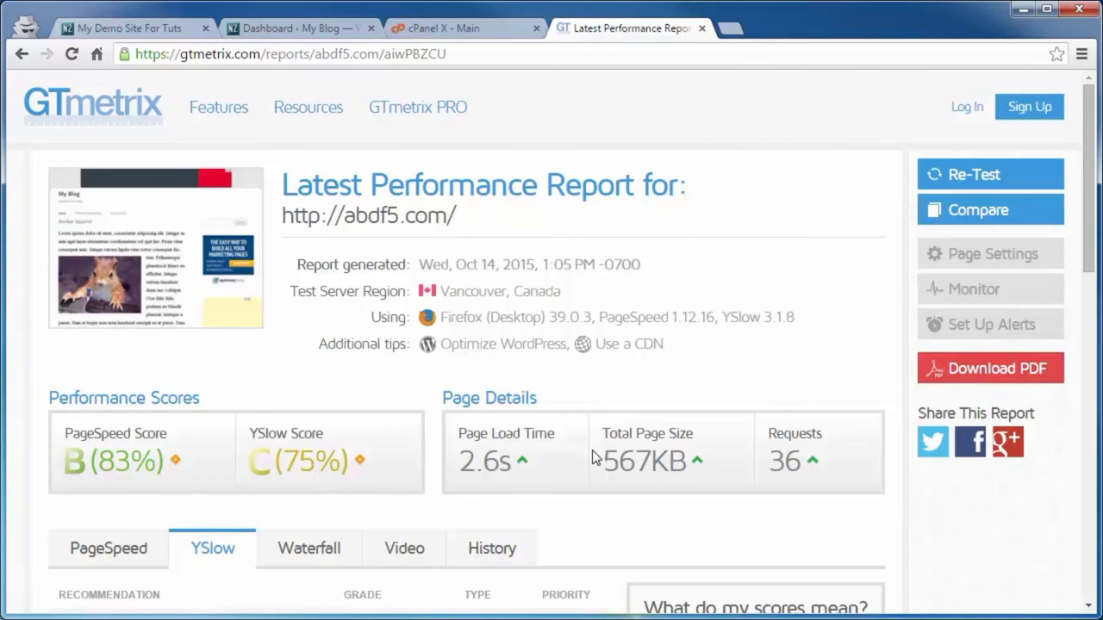
Step: Open the Add Plugins page of the WordPress dashboard and search for "w3 total cache"
{"action": "left_click", "coordinate": [257, 28]}
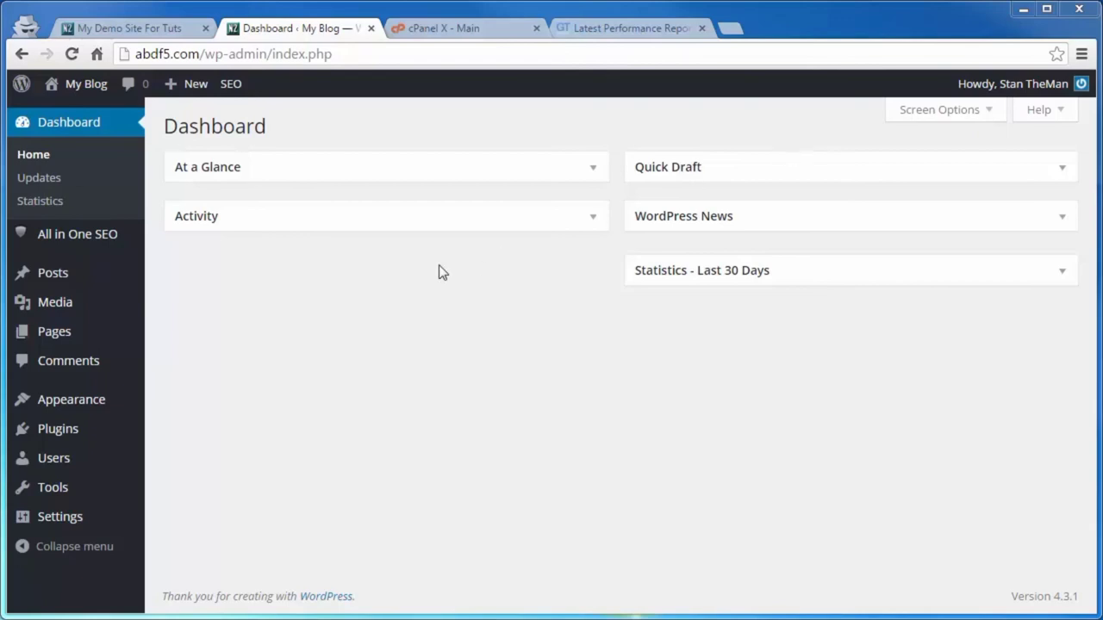
{"action": "mouse_move", "coordinate": [104, 428]}
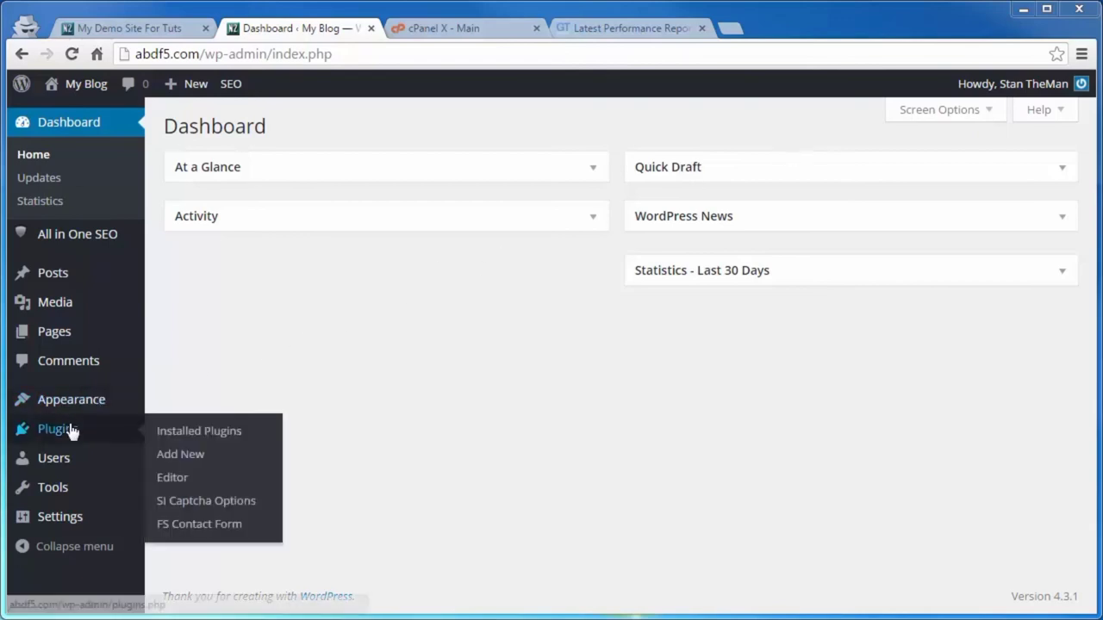
{"action": "left_click", "coordinate": [184, 463]}
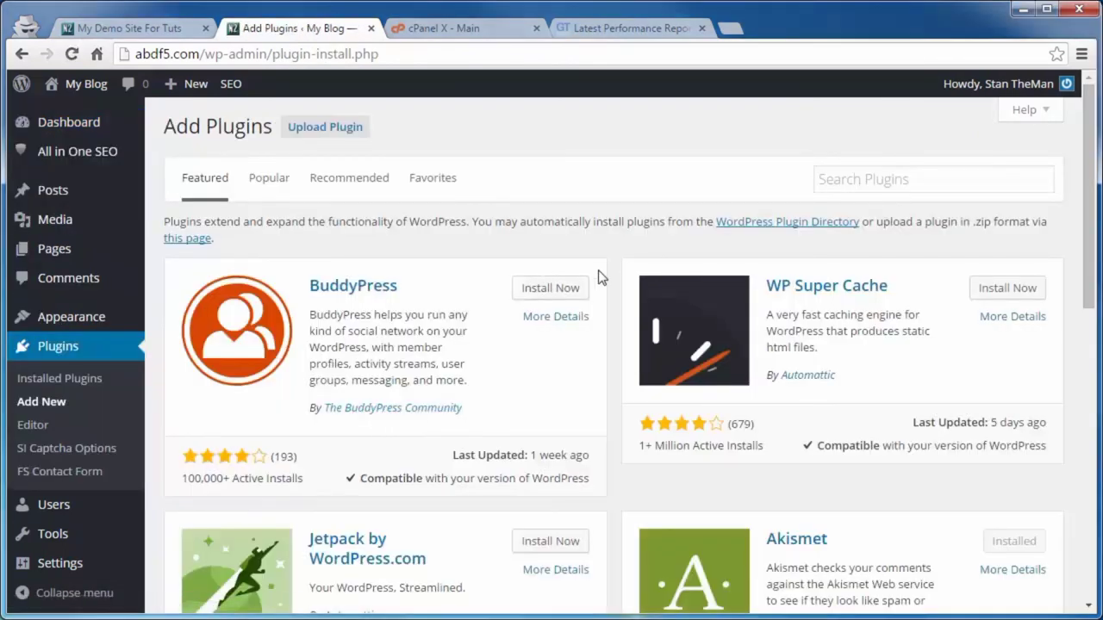
{"action": "left_click", "coordinate": [849, 179]}
{"action": "type", "text": "w3 total cache"}
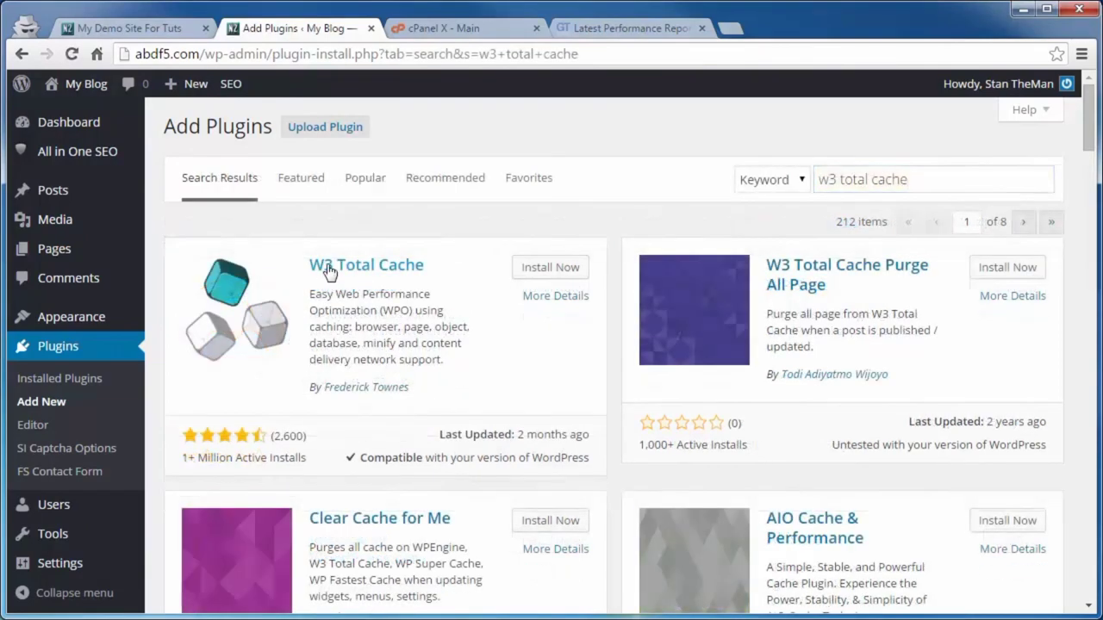
Step: Install and activate the W3 Total Cache plugin and hide its edge mode message
{"action": "left_click", "coordinate": [551, 268]}
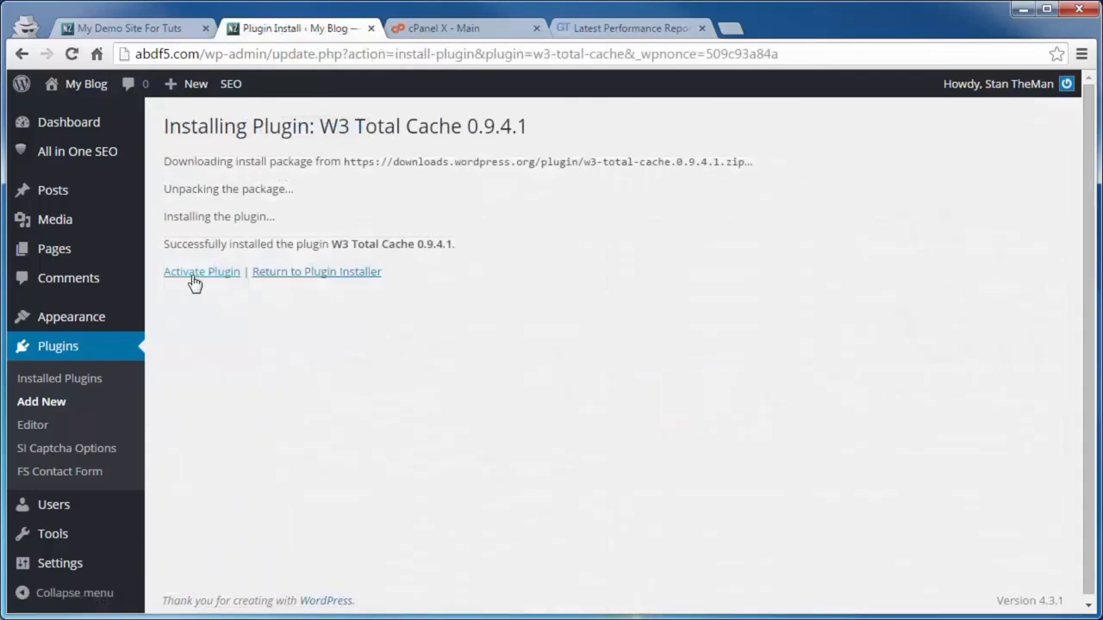
{"action": "left_click", "coordinate": [195, 272]}
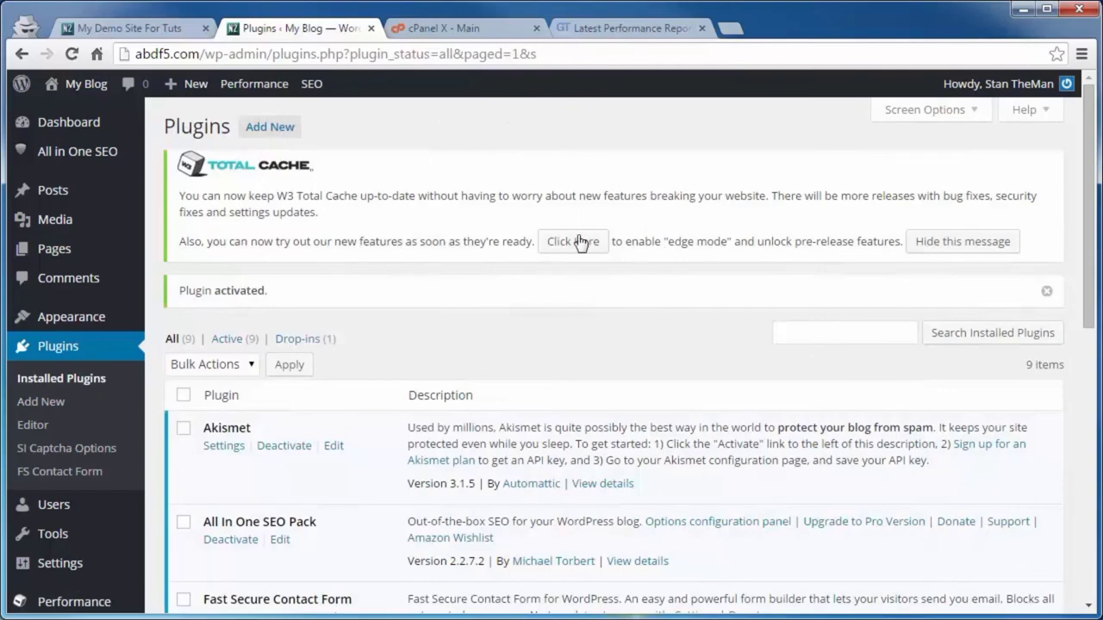
{"action": "left_click", "coordinate": [967, 242]}
Step: Open W3 Total Cache's General Settings and switch its preview mode on and back off
{"action": "scroll", "coordinate": [698, 269], "scroll_direction": "down", "scroll_amount": 4}
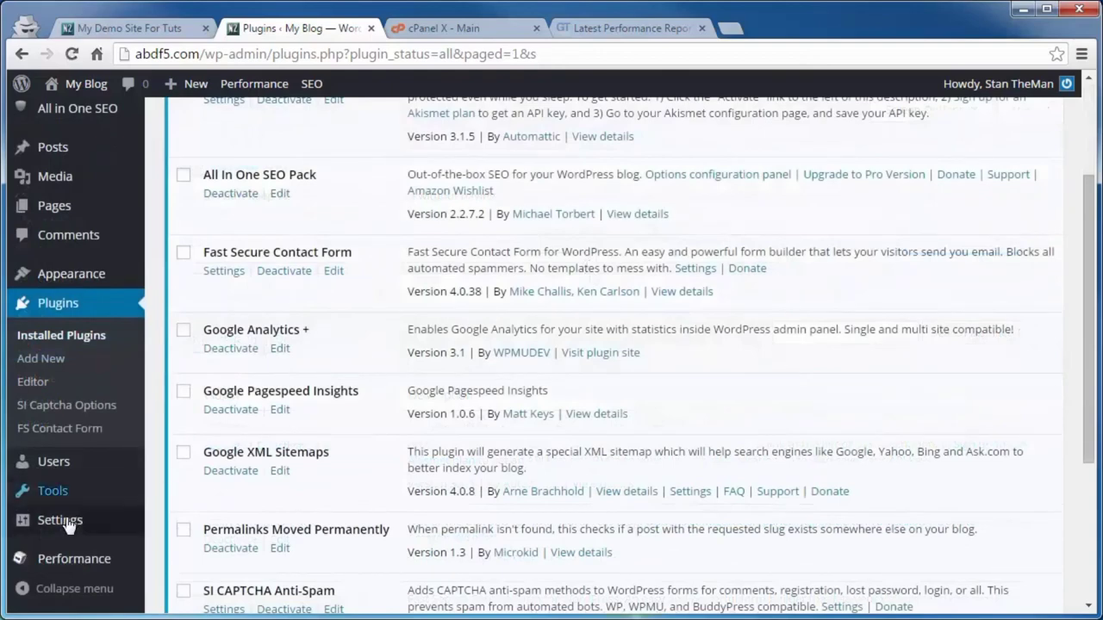
{"action": "mouse_move", "coordinate": [54, 571]}
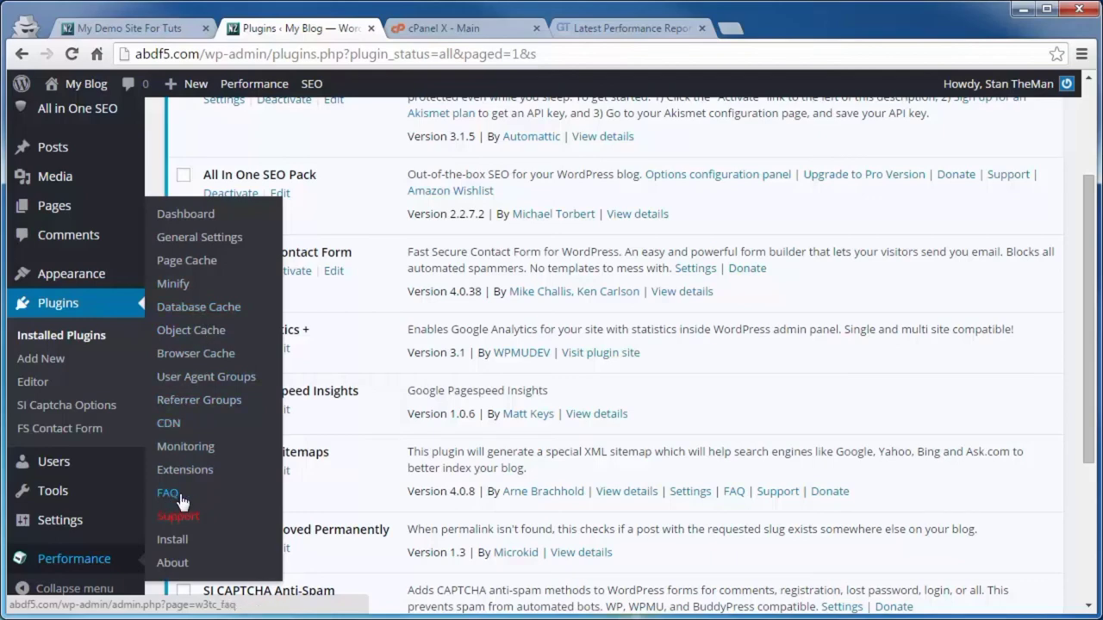
{"action": "left_click", "coordinate": [190, 241]}
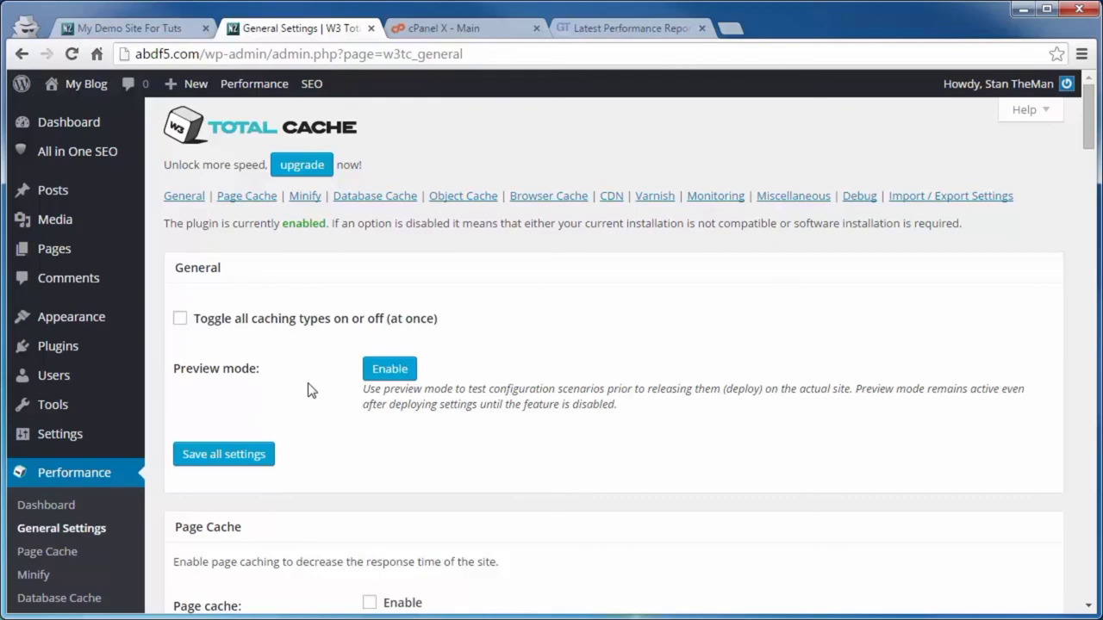
{"action": "left_click", "coordinate": [390, 371]}
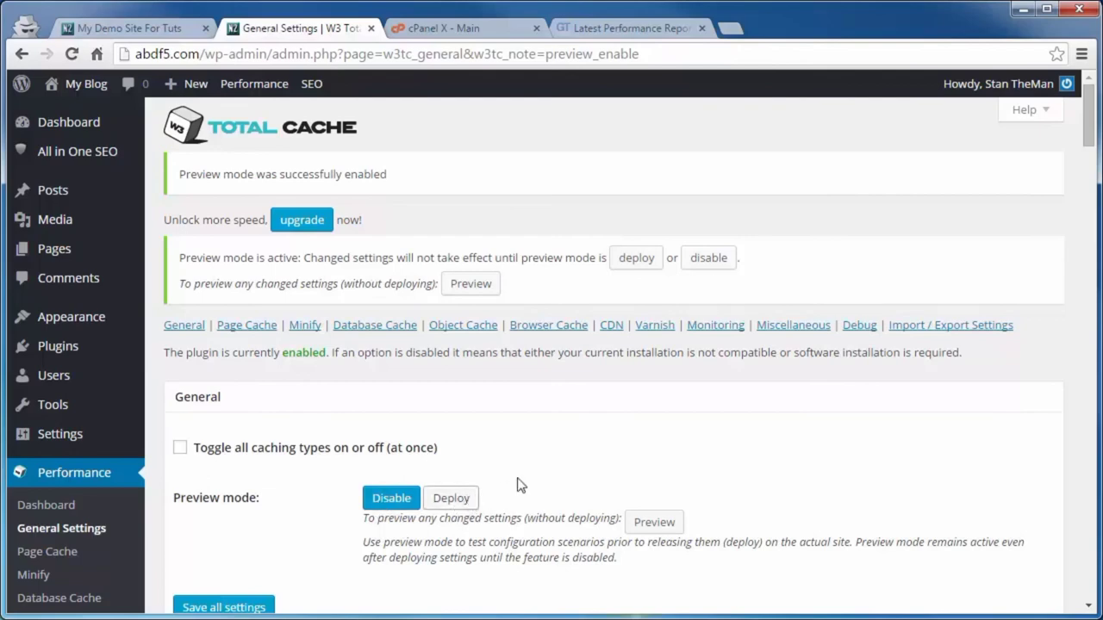
{"action": "left_click", "coordinate": [392, 504]}
Step: Enable the page cache with Disk: Enhanced as the page cache method
{"action": "scroll", "coordinate": [311, 498], "scroll_direction": "down", "scroll_amount": 3}
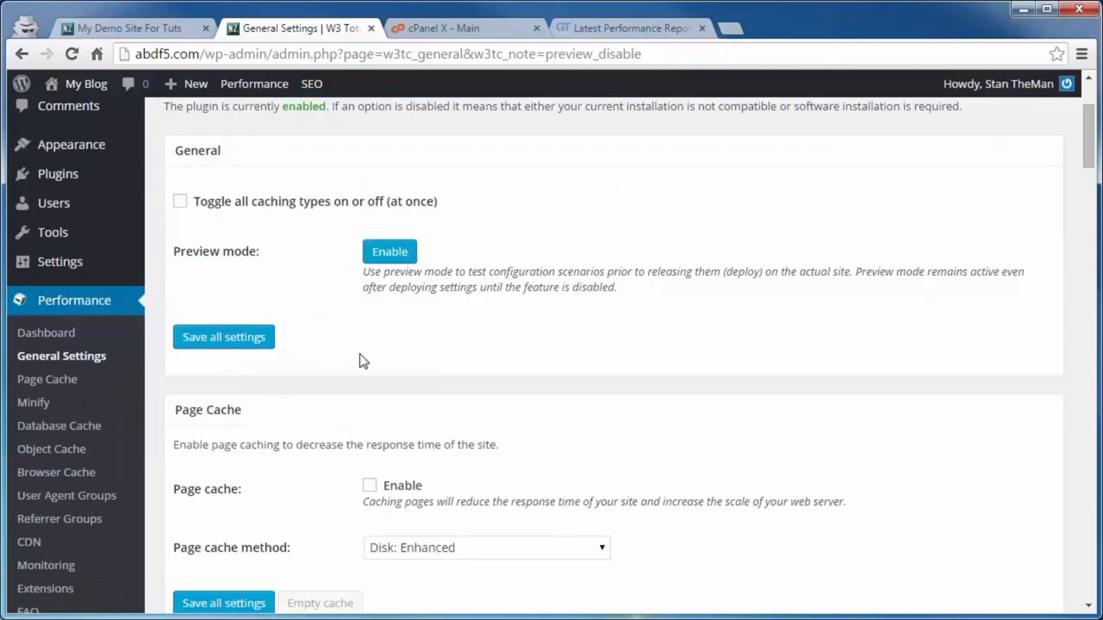
{"action": "scroll", "coordinate": [327, 343], "scroll_direction": "down", "scroll_amount": 1}
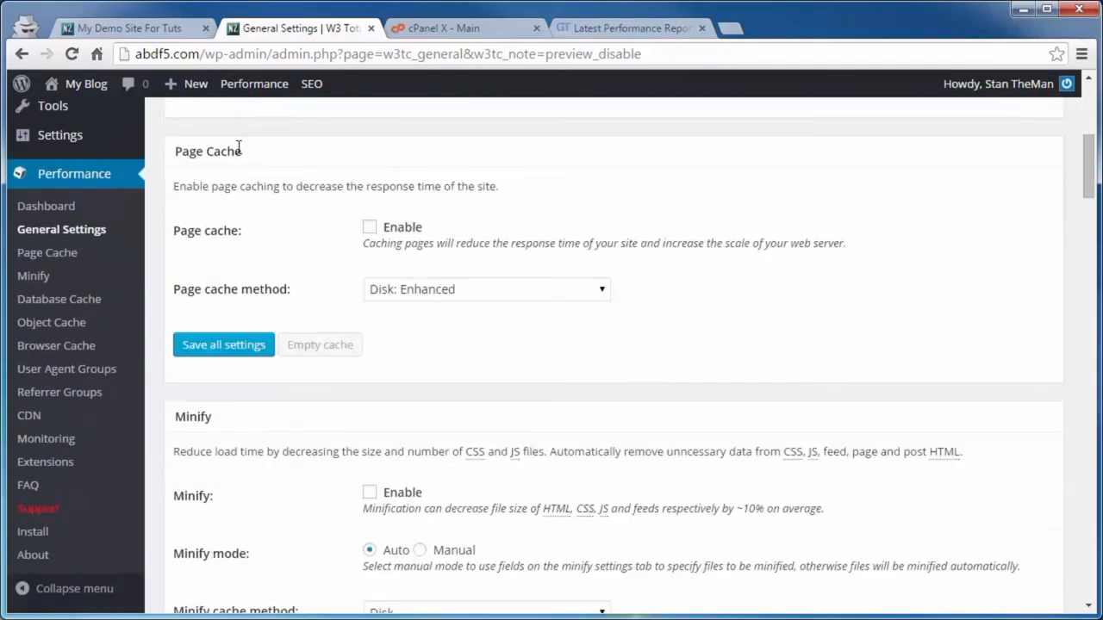
{"action": "left_click", "coordinate": [369, 228]}
{"action": "left_click", "coordinate": [482, 294]}
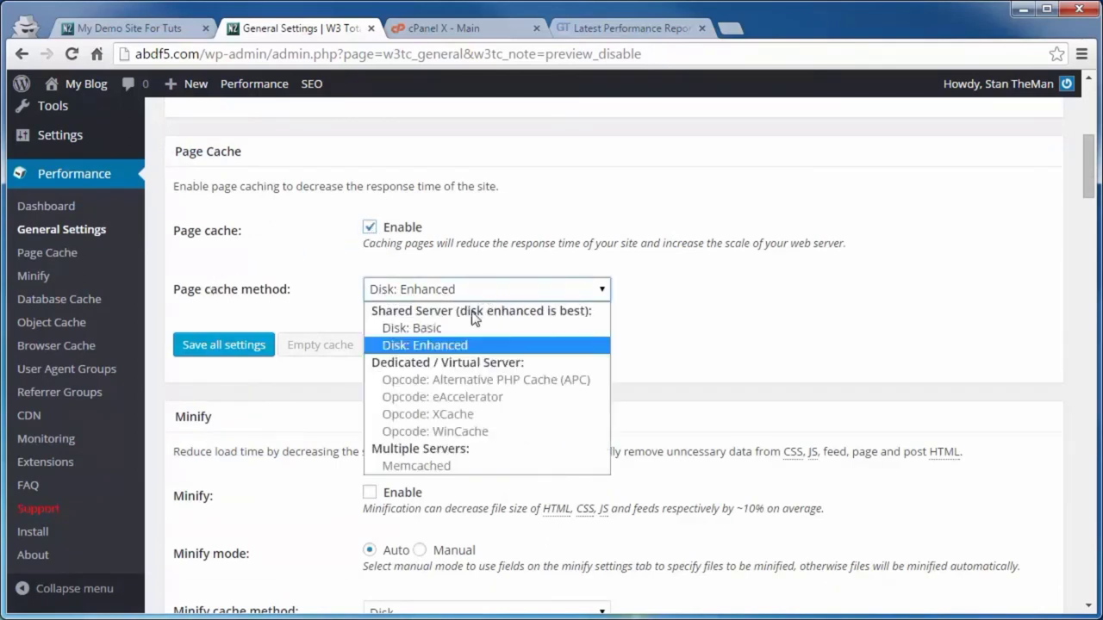
{"action": "left_click", "coordinate": [415, 345]}
Step: Go through the remaining cache sections of General Settings and save all settings with Browser Cache left enabled
{"action": "scroll", "coordinate": [355, 320], "scroll_direction": "down", "scroll_amount": 9}
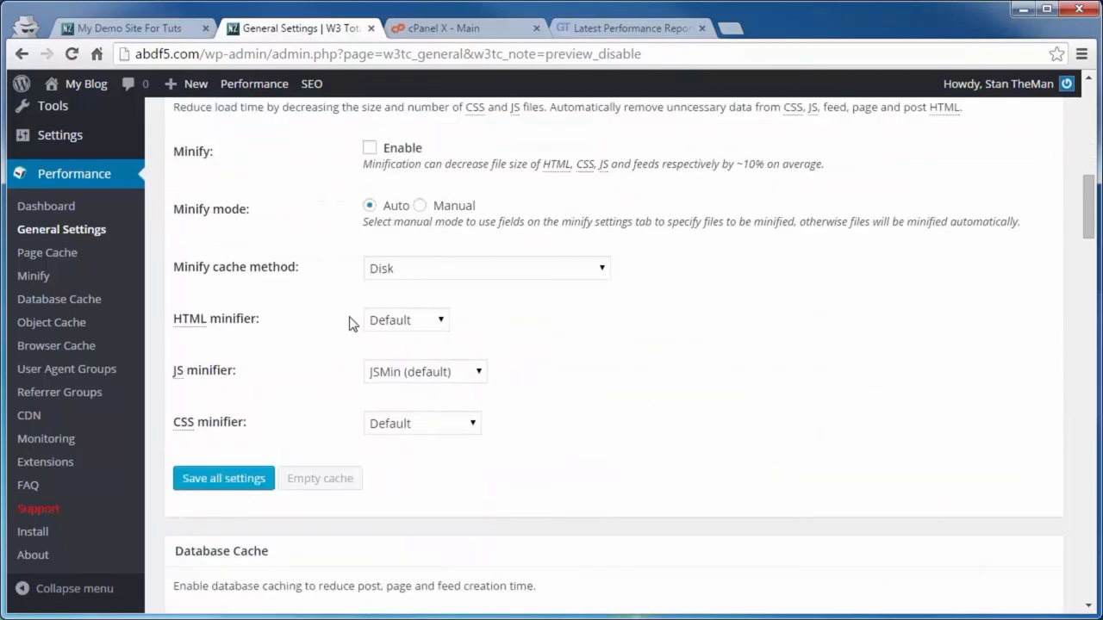
{"action": "scroll", "coordinate": [328, 366], "scroll_direction": "down", "scroll_amount": 3}
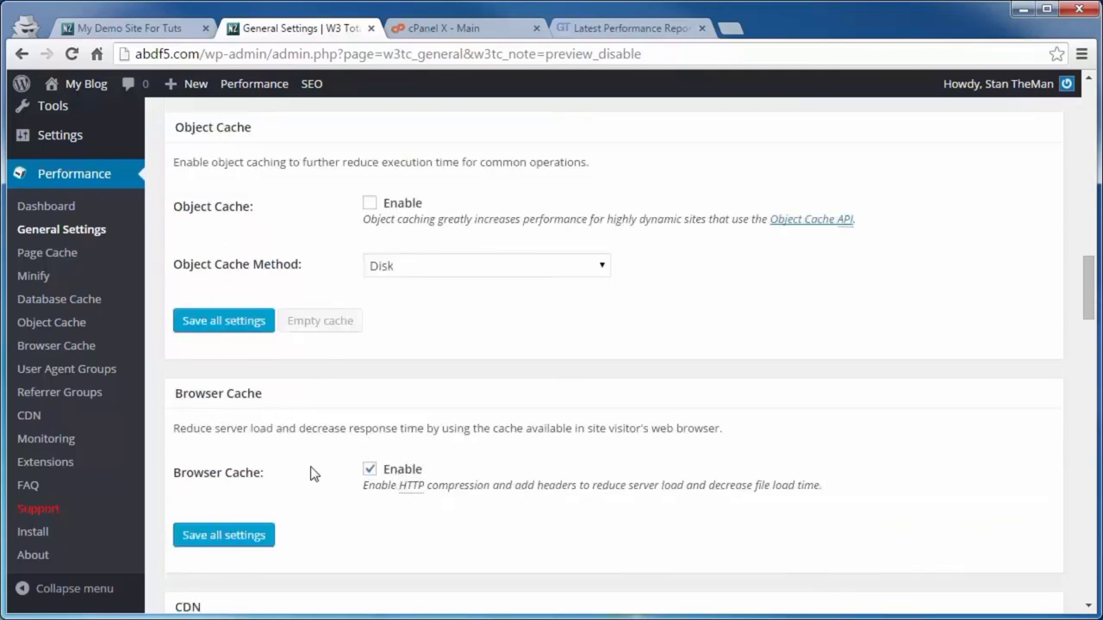
{"action": "scroll", "coordinate": [324, 447], "scroll_direction": "down", "scroll_amount": 7}
{"action": "scroll", "coordinate": [323, 448], "scroll_direction": "down", "scroll_amount": 10}
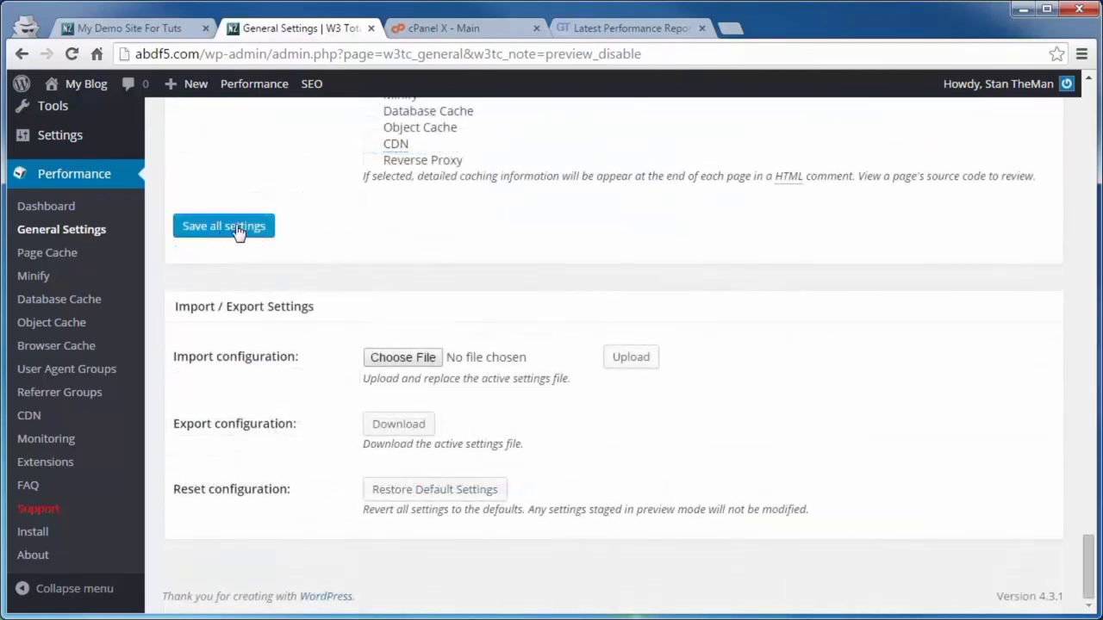
{"action": "left_click", "coordinate": [238, 231]}
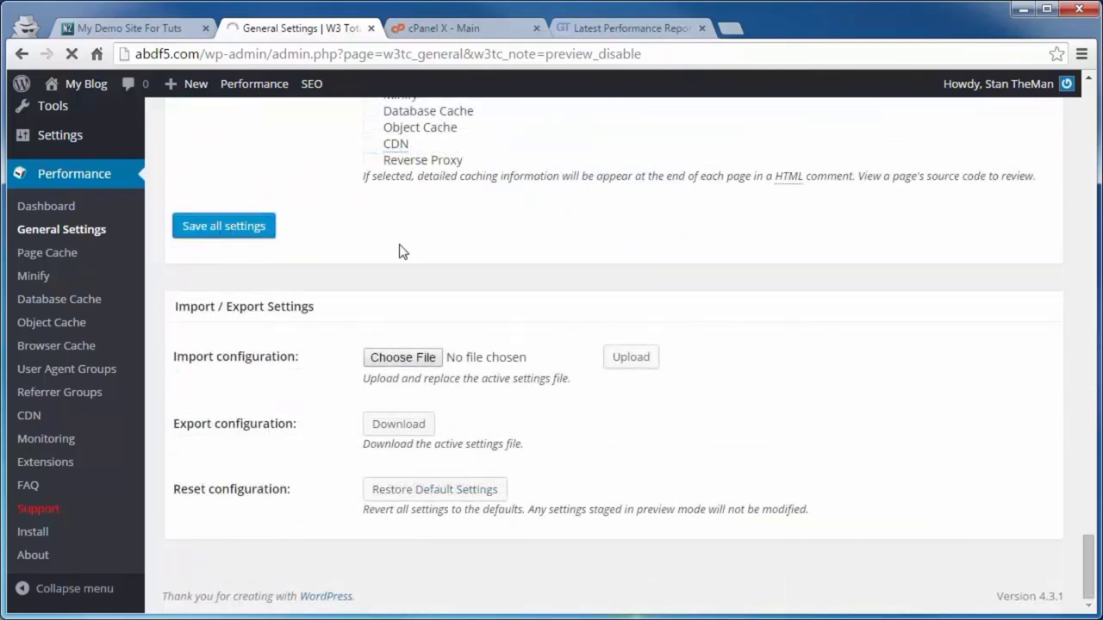
Step: Open W3 Total Cache's Page Cache settings and enable caching of feeds for site, categories, tags and comments
{"action": "scroll", "coordinate": [284, 473], "scroll_direction": "down", "scroll_amount": 3}
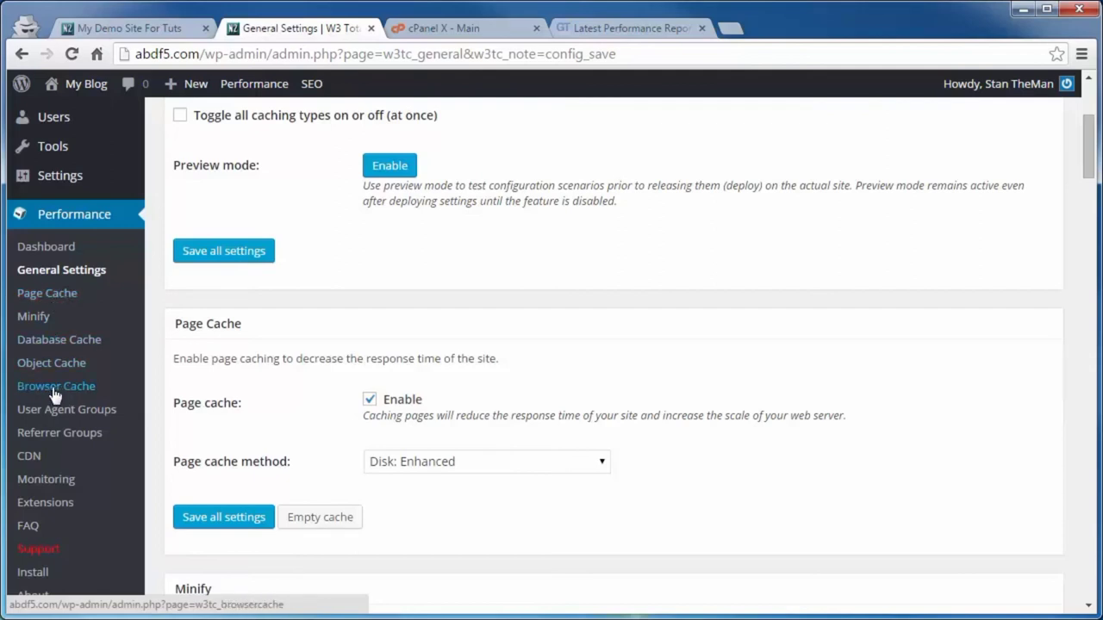
{"action": "left_click", "coordinate": [35, 297]}
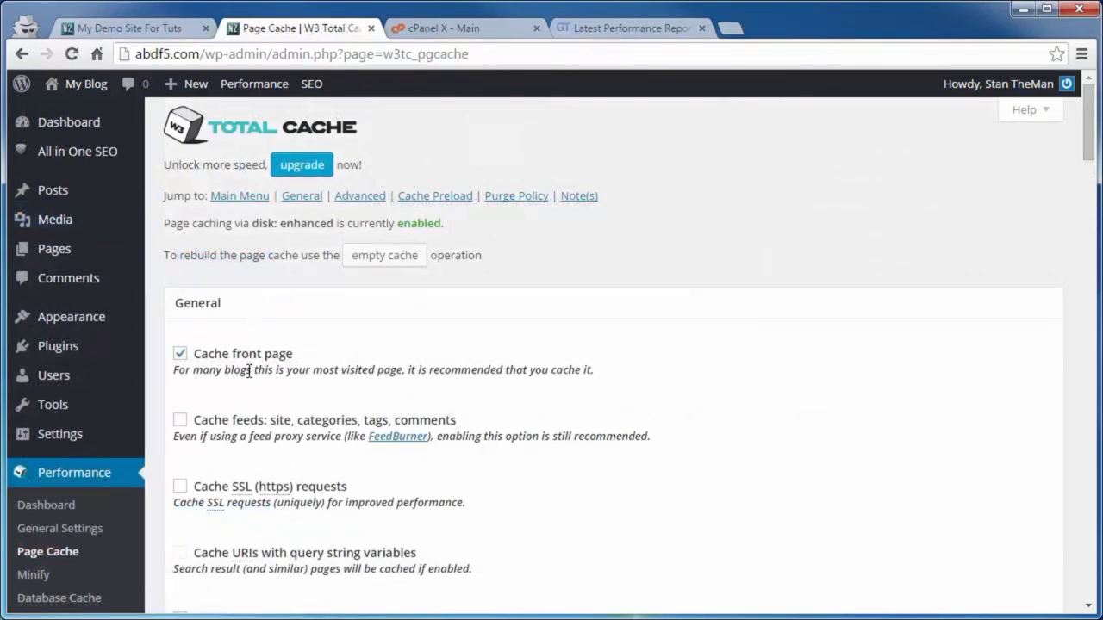
{"action": "scroll", "coordinate": [628, 360], "scroll_direction": "down", "scroll_amount": 2}
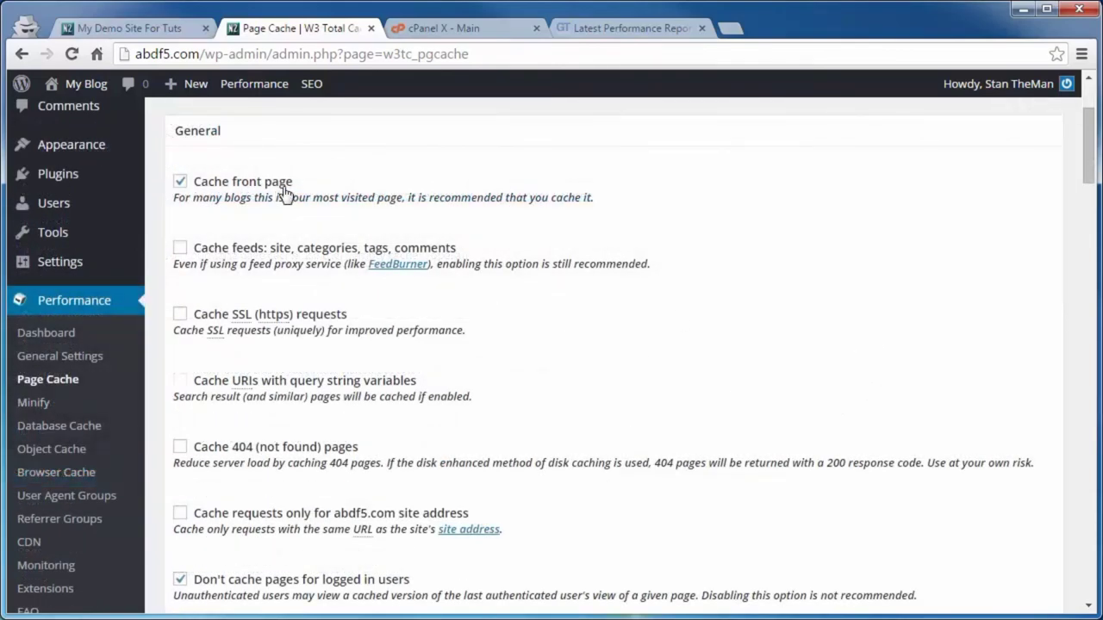
{"action": "left_click", "coordinate": [182, 249]}
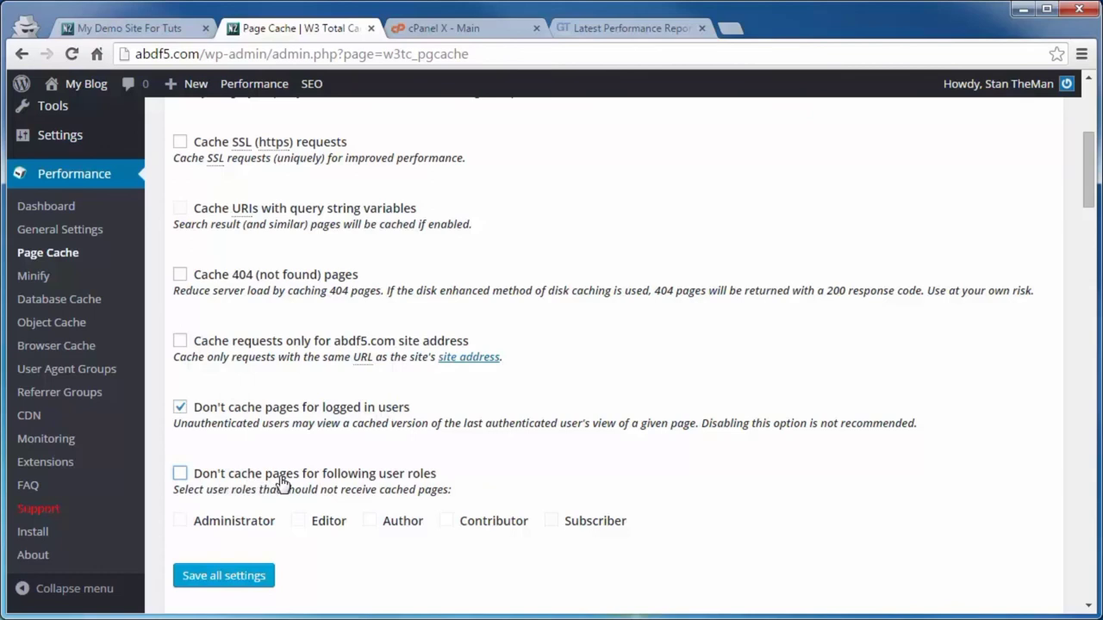
Step: Exclude the Administrator, Editor, Author and Contributor roles from receiving cached pages and save the settings
{"action": "left_click", "coordinate": [180, 474]}
{"action": "left_click", "coordinate": [180, 522]}
{"action": "left_click", "coordinate": [298, 522]}
{"action": "left_click", "coordinate": [385, 526]}
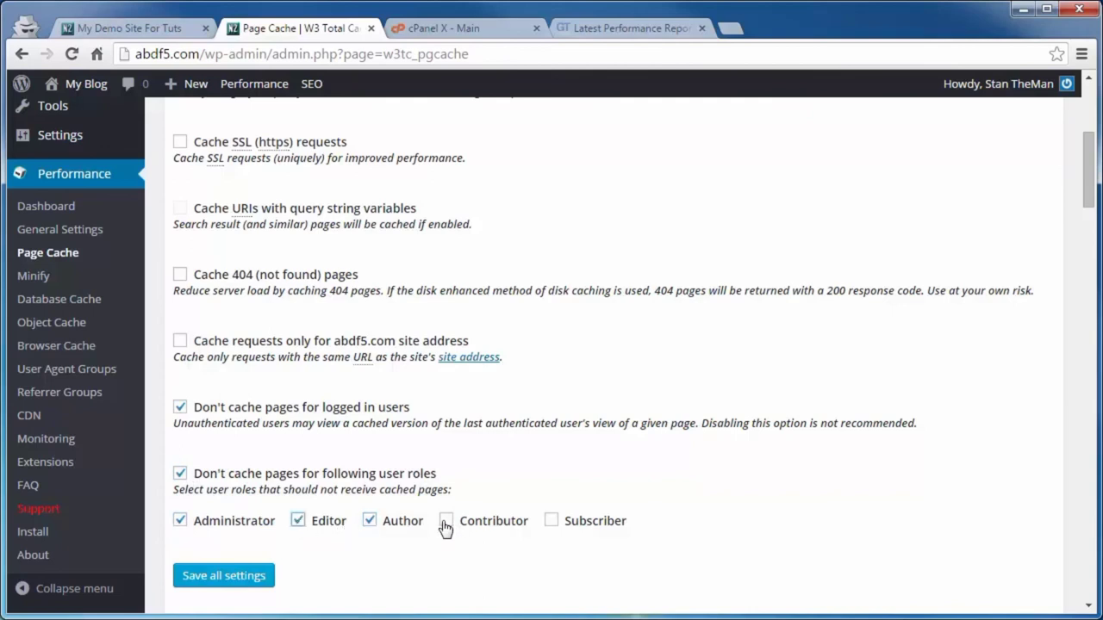
{"action": "left_click", "coordinate": [446, 523]}
{"action": "left_click", "coordinate": [207, 584]}
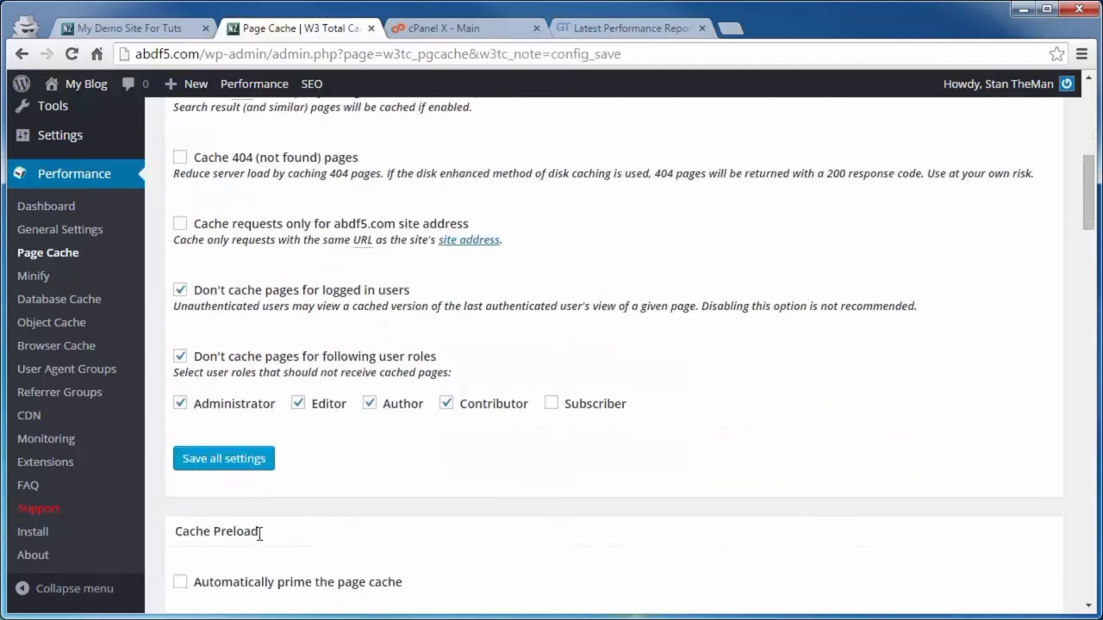
{"action": "scroll", "coordinate": [281, 328], "scroll_direction": "down", "scroll_amount": 8}
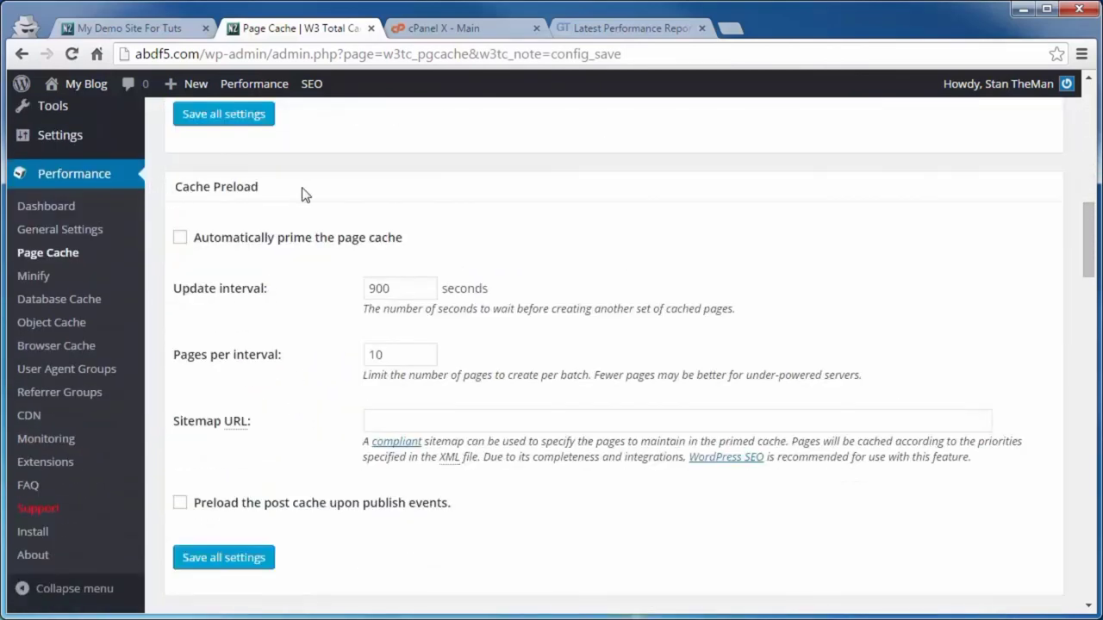
{"action": "left_click", "coordinate": [180, 240]}
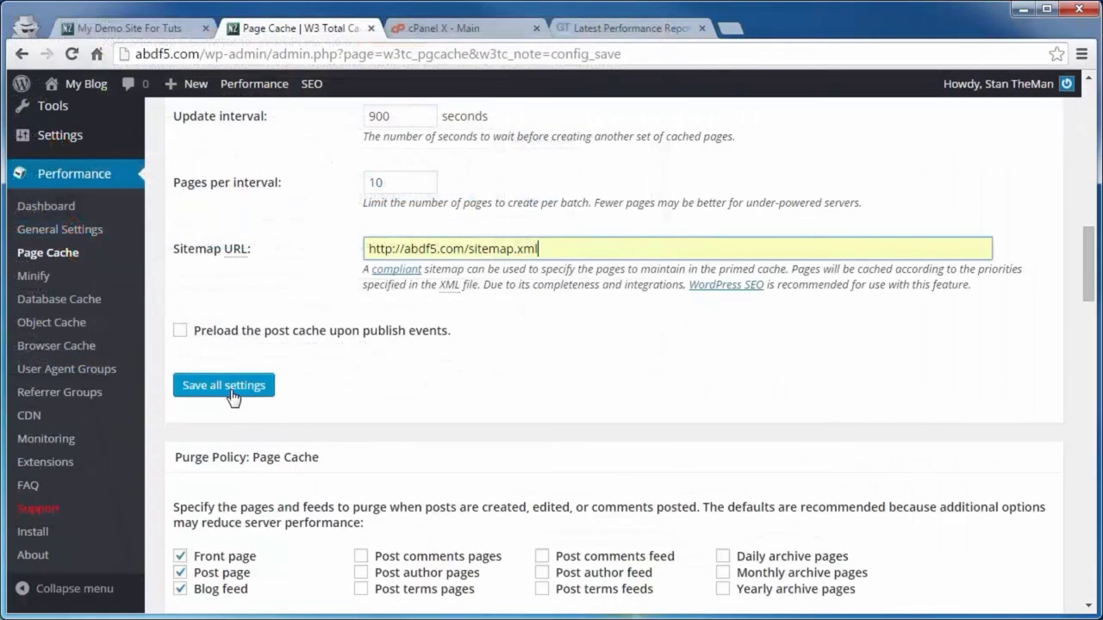
{"action": "left_click", "coordinate": [231, 385]}
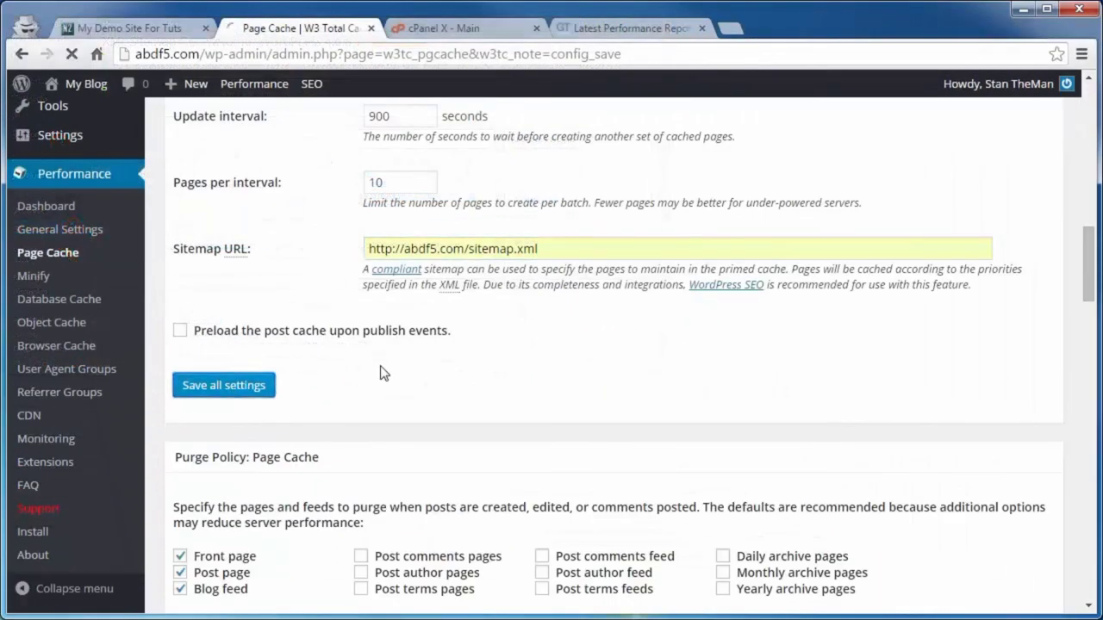
Step: Enable compatibility mode in the Advanced section of the Page Cache settings and save all settings
{"action": "scroll", "coordinate": [492, 406], "scroll_direction": "down", "scroll_amount": 5}
{"action": "scroll", "coordinate": [492, 408], "scroll_direction": "down", "scroll_amount": 2}
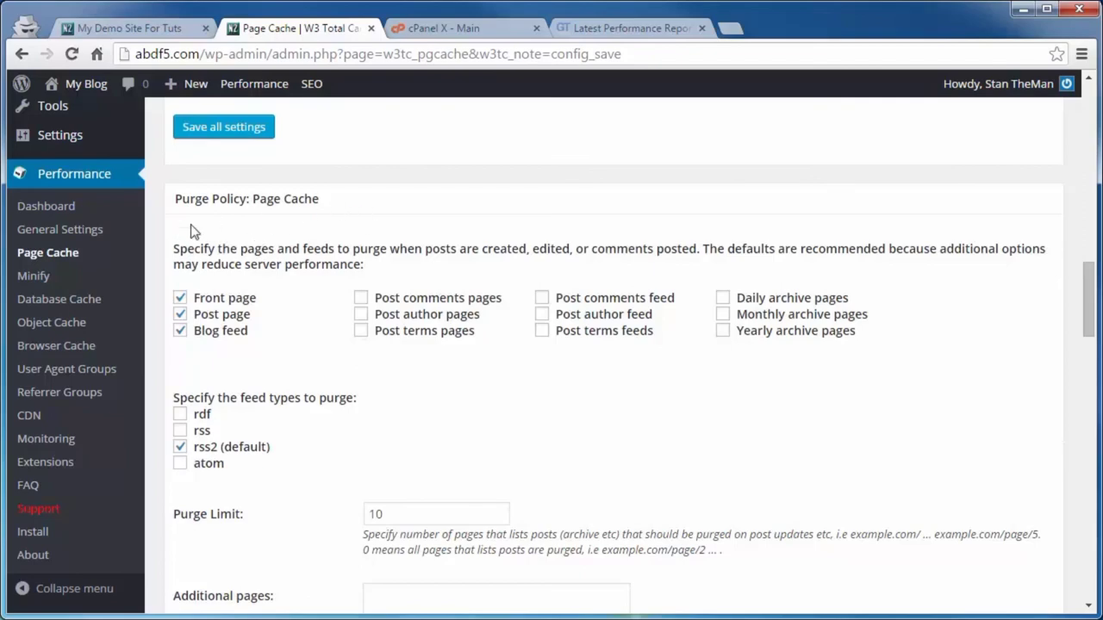
{"action": "scroll", "coordinate": [438, 414], "scroll_direction": "down", "scroll_amount": 8}
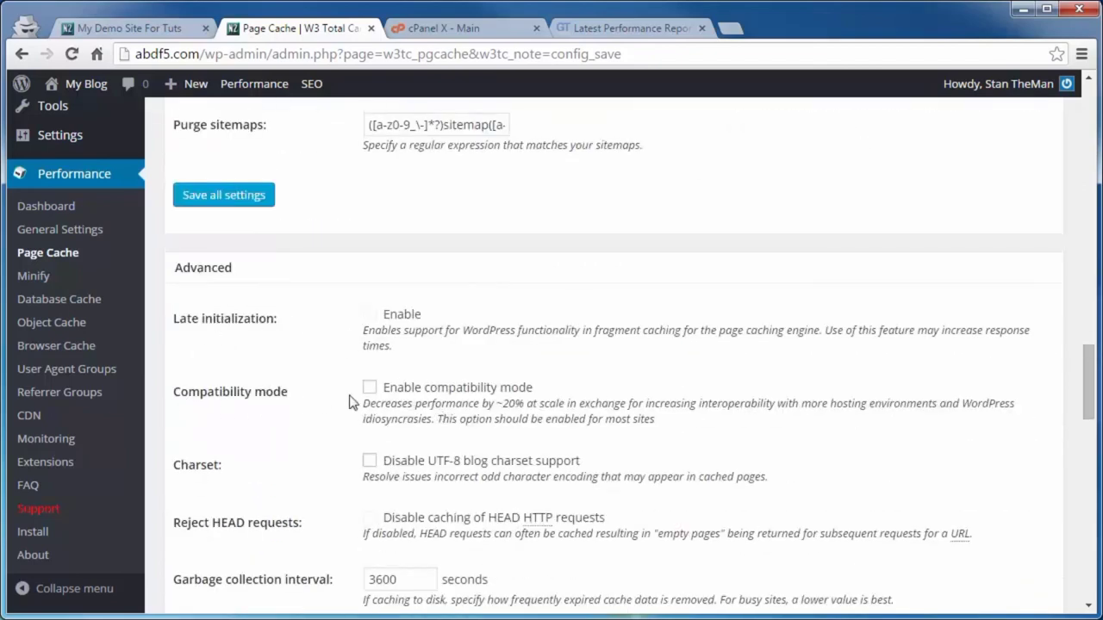
{"action": "left_click", "coordinate": [369, 388]}
{"action": "scroll", "coordinate": [269, 344], "scroll_direction": "down", "scroll_amount": 10}
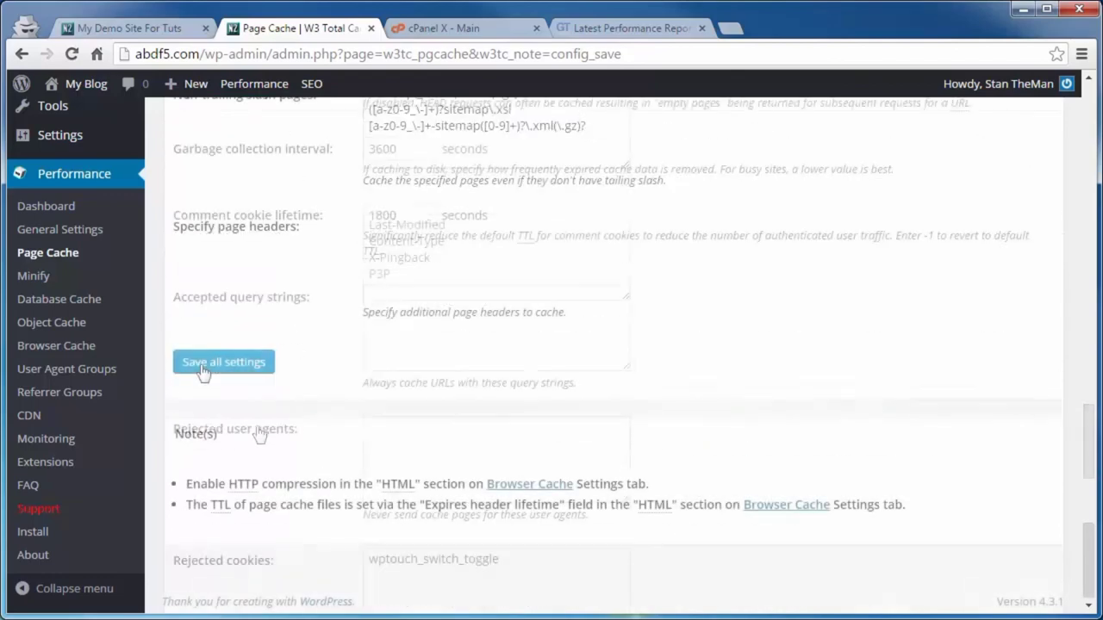
{"action": "left_click", "coordinate": [203, 370]}
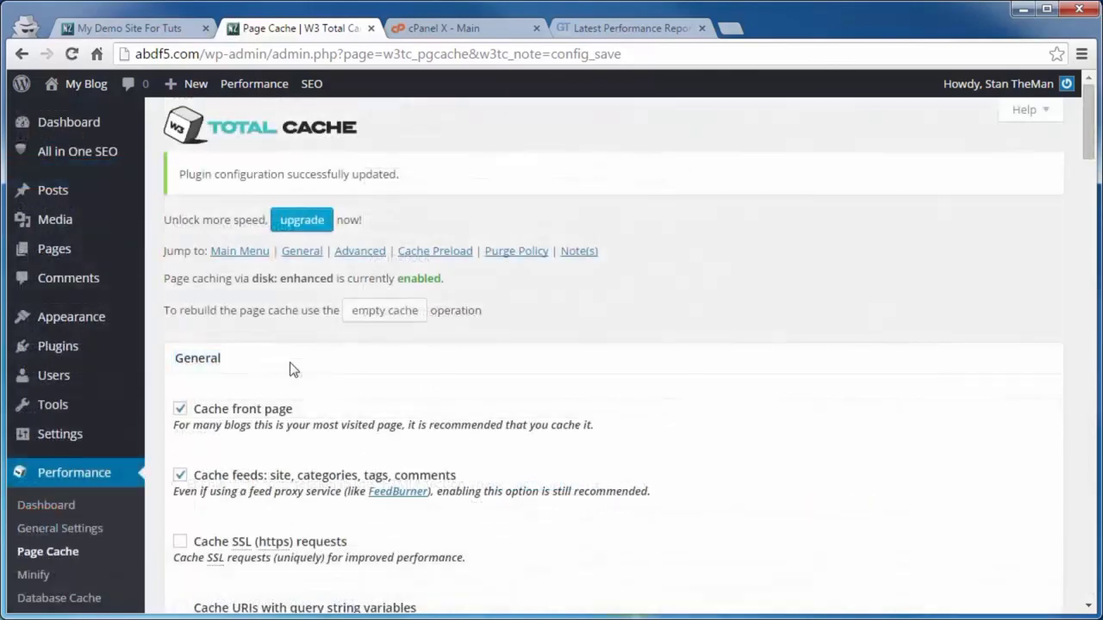
Step: In the general Browser Cache settings, turn off the Last-Modified header and turn on the expires header and entity tag (eTag)
{"action": "scroll", "coordinate": [53, 551], "scroll_direction": "down", "scroll_amount": 3}
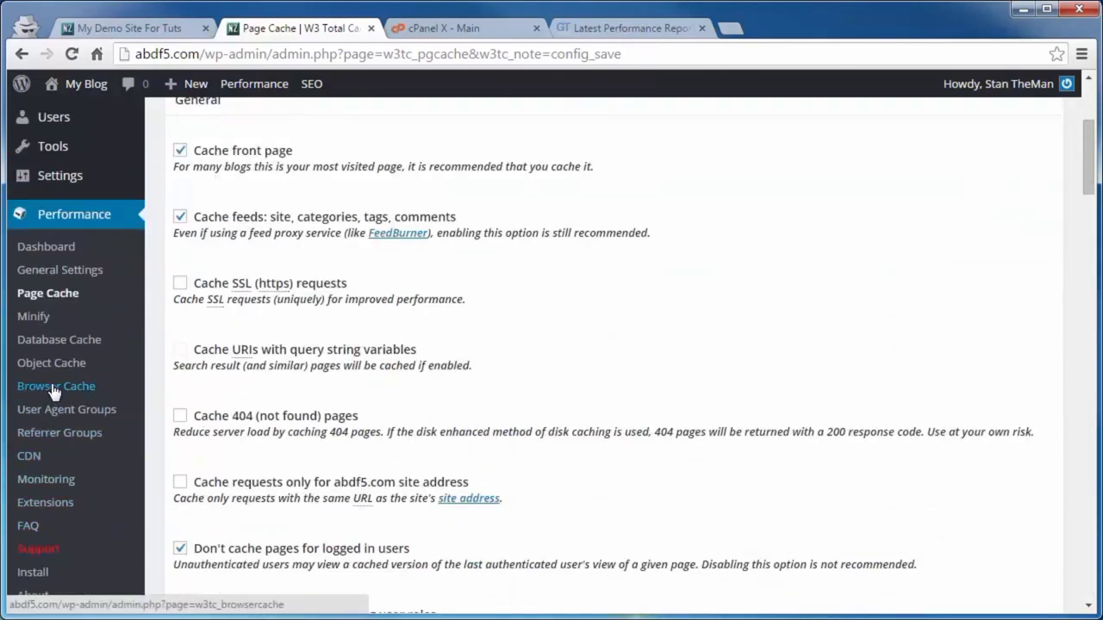
{"action": "left_click", "coordinate": [54, 388]}
{"action": "scroll", "coordinate": [309, 323], "scroll_direction": "down", "scroll_amount": 2}
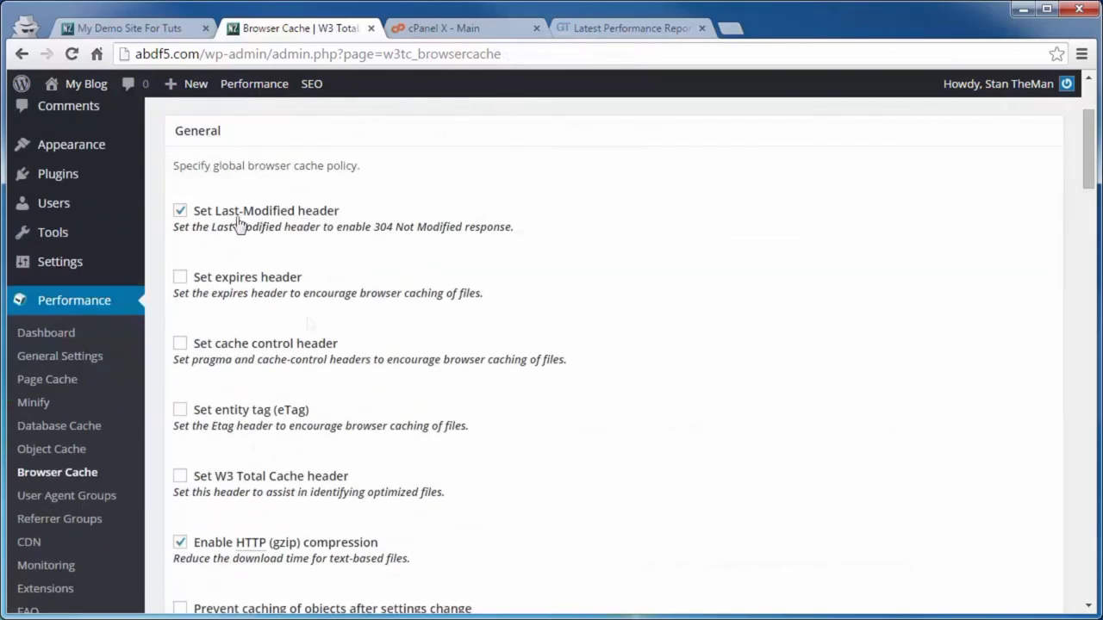
{"action": "left_click", "coordinate": [180, 211]}
{"action": "left_click", "coordinate": [180, 412]}
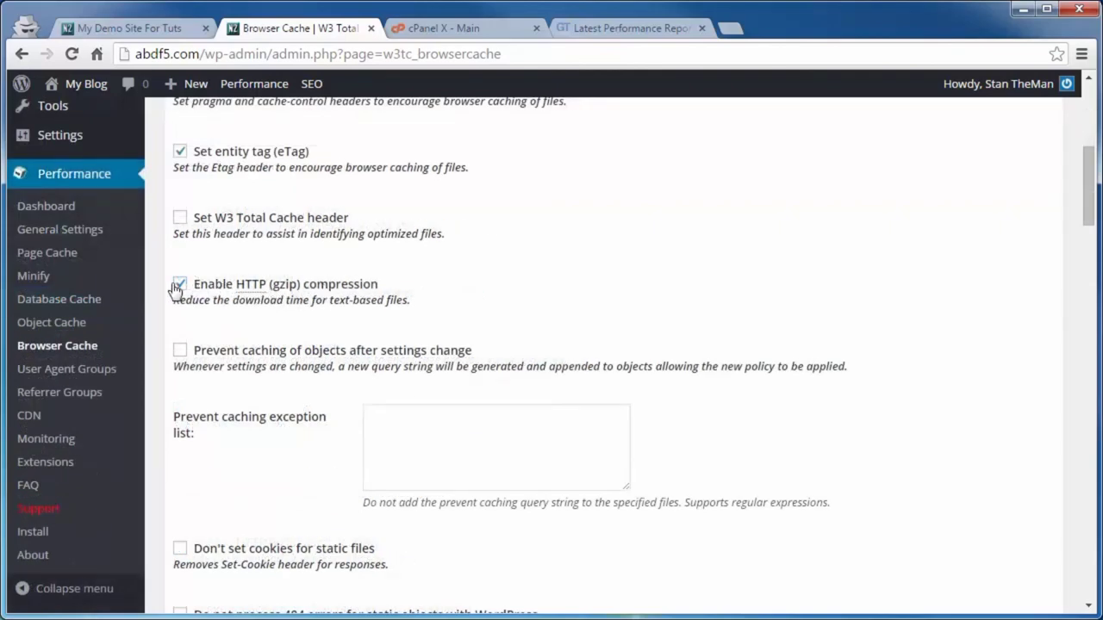
Step: Enable "Don't set cookies for static files" and save the Browser Cache settings
{"action": "left_click", "coordinate": [195, 379]}
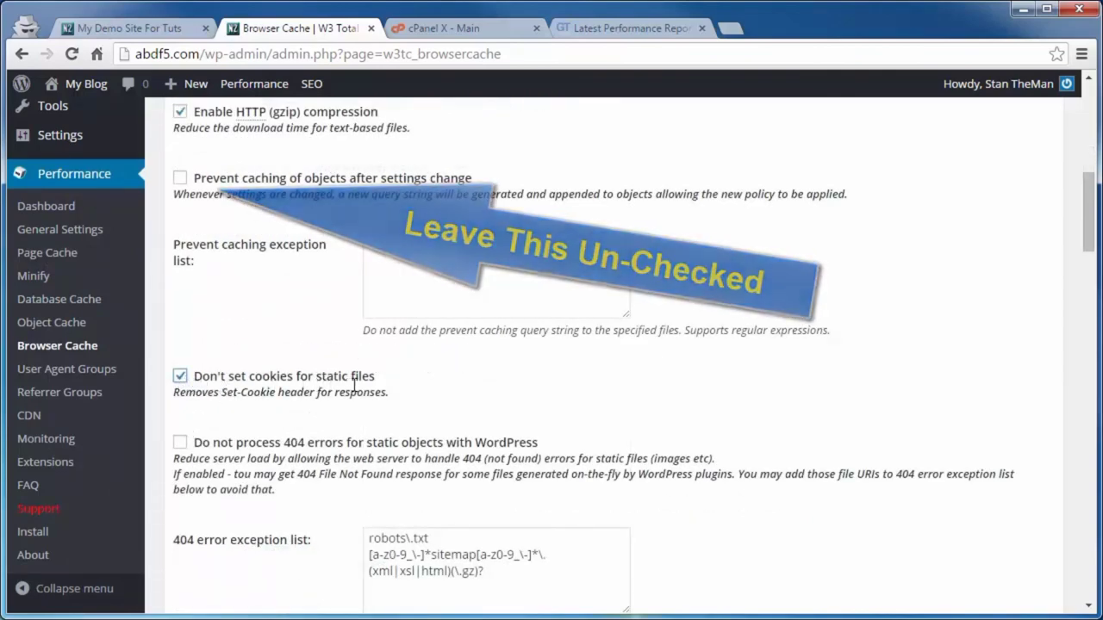
{"action": "scroll", "coordinate": [258, 396], "scroll_direction": "down", "scroll_amount": 3}
{"action": "left_click", "coordinate": [215, 421]}
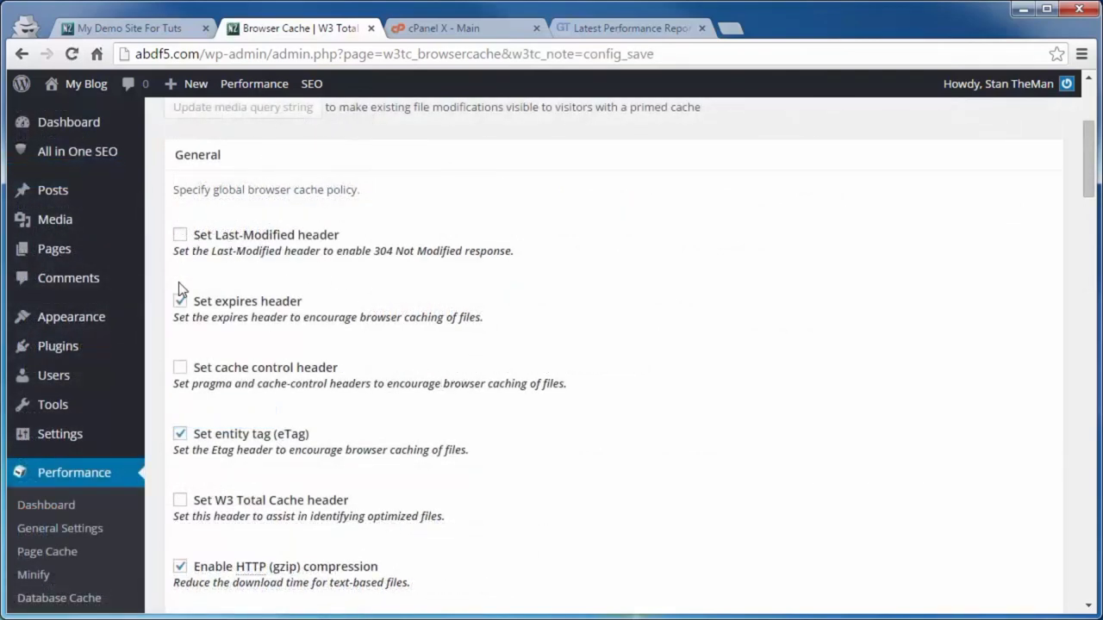
Step: Review the Browser Cache options for CSS & JS, HTML & XML and Media & Other Files, including the Expires header lifetime
{"action": "scroll", "coordinate": [321, 379], "scroll_direction": "down", "scroll_amount": 10}
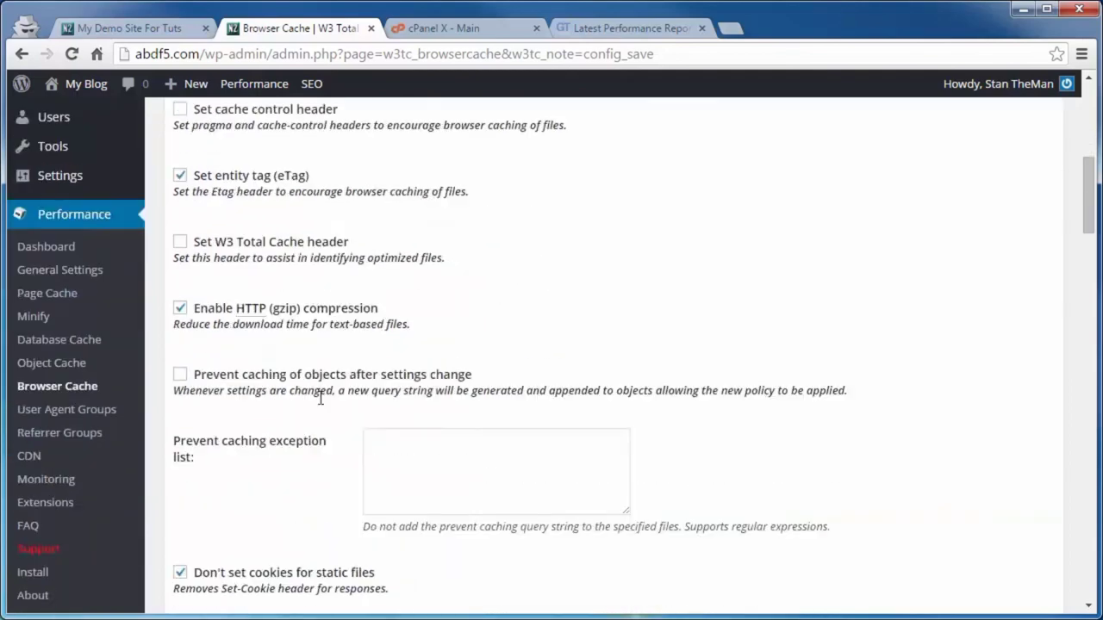
{"action": "scroll", "coordinate": [293, 485], "scroll_direction": "down", "scroll_amount": 2}
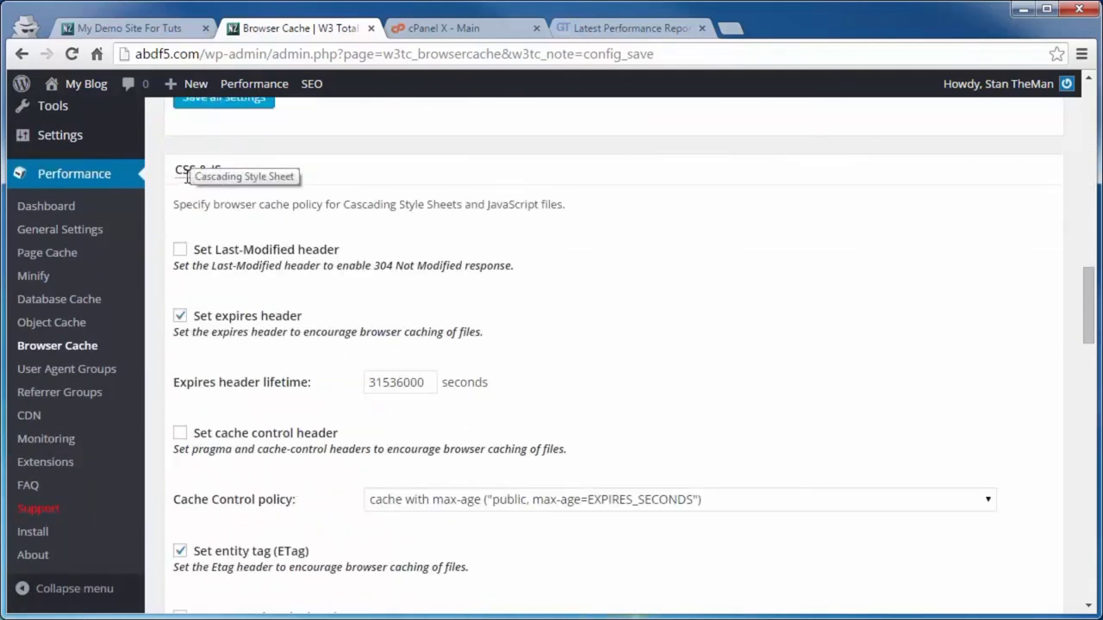
{"action": "scroll", "coordinate": [297, 379], "scroll_direction": "down", "scroll_amount": 8}
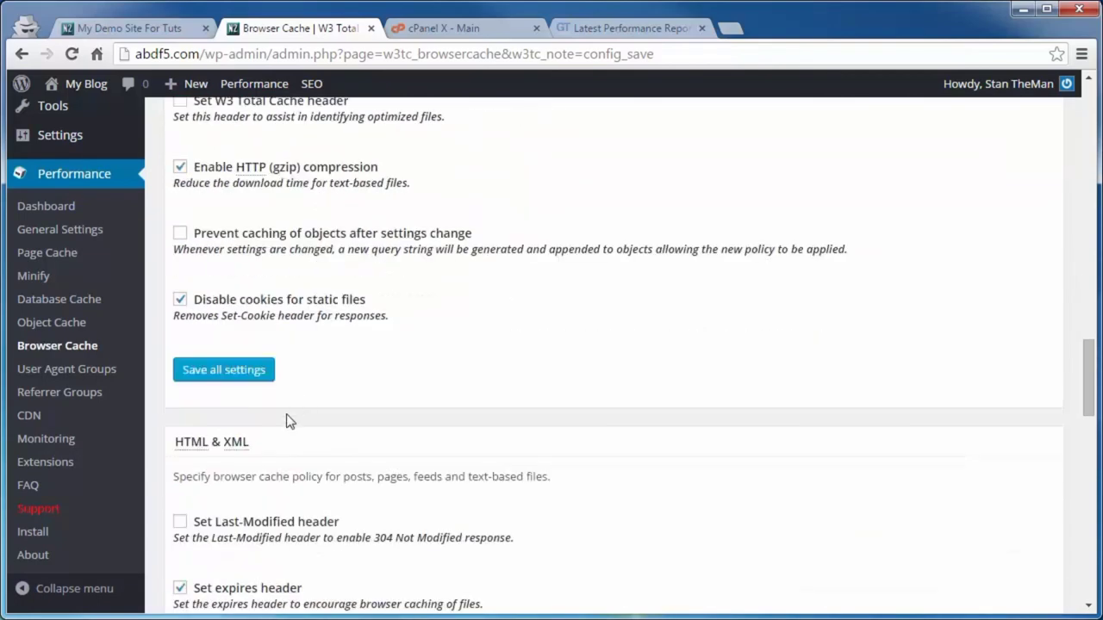
{"action": "scroll", "coordinate": [213, 327], "scroll_direction": "down", "scroll_amount": 8}
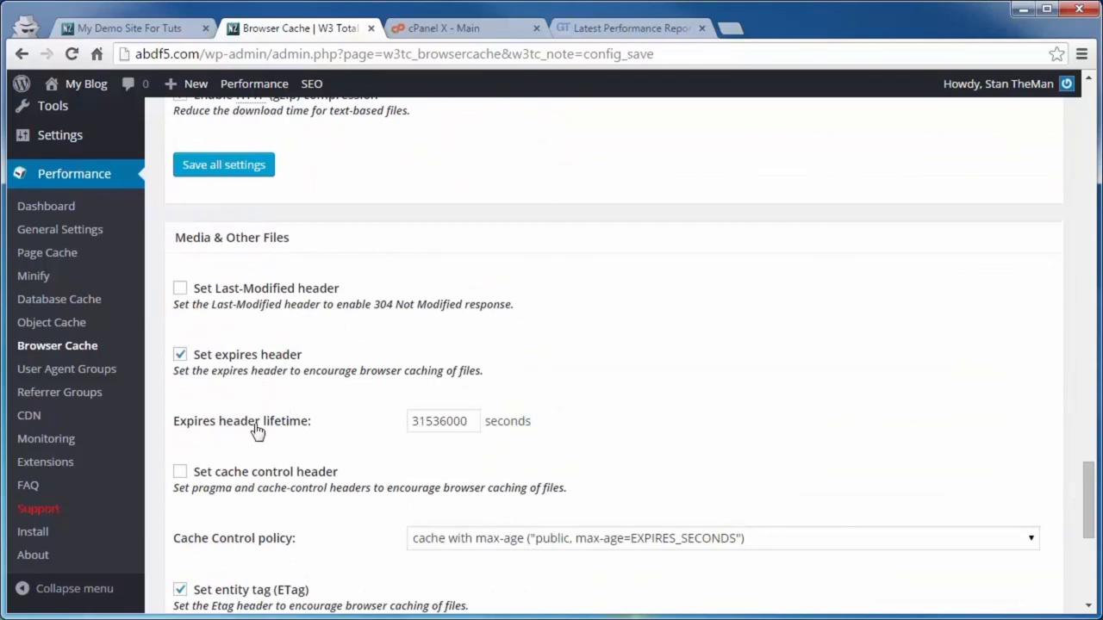
{"action": "scroll", "coordinate": [266, 398], "scroll_direction": "up", "scroll_amount": 11}
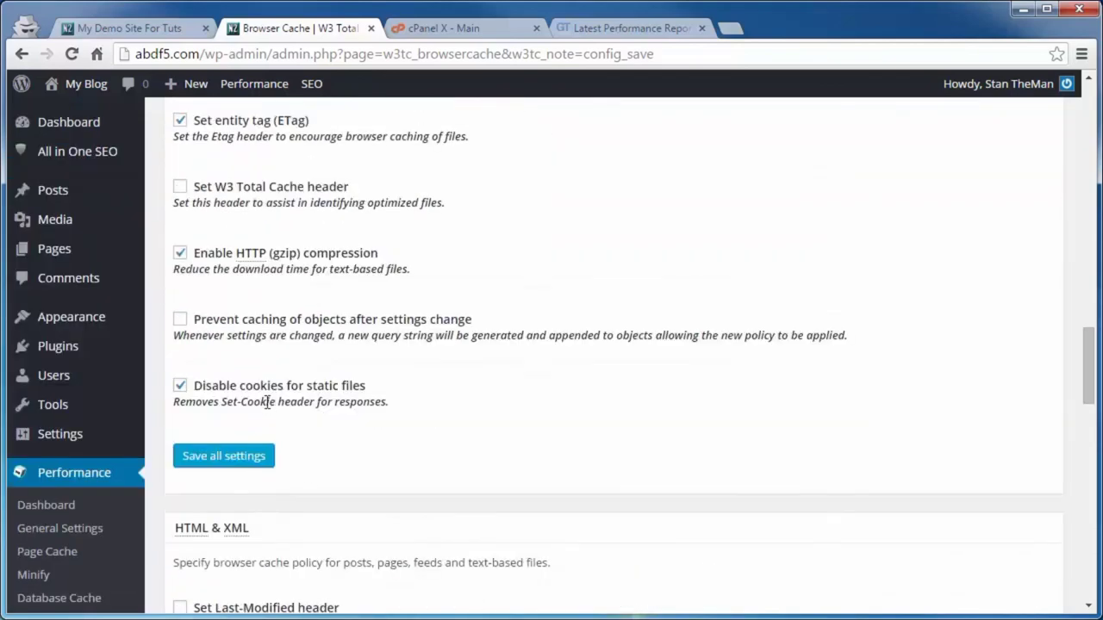
{"action": "scroll", "coordinate": [267, 405], "scroll_direction": "up", "scroll_amount": 4}
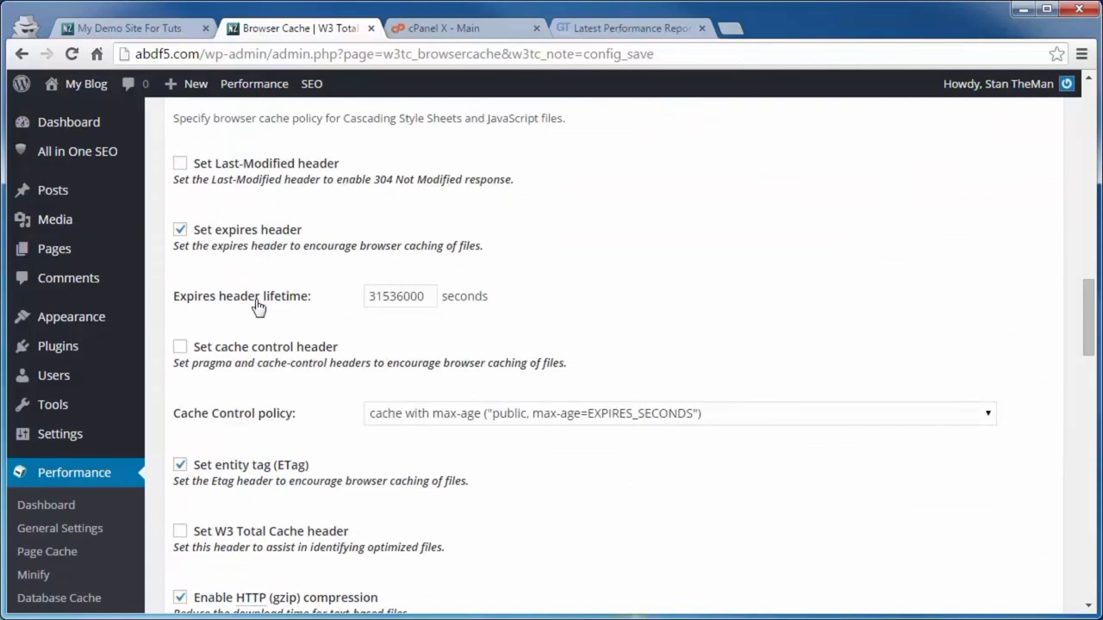
{"action": "scroll", "coordinate": [257, 306], "scroll_direction": "up", "scroll_amount": 2}
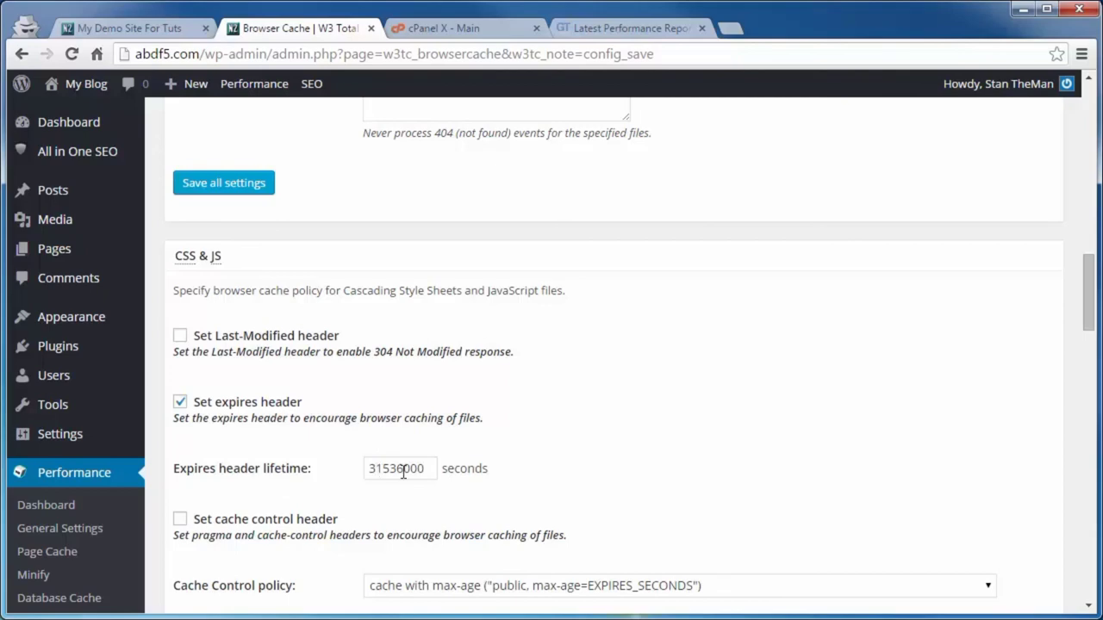
{"action": "scroll", "coordinate": [353, 476], "scroll_direction": "down", "scroll_amount": 1}
{"action": "scroll", "coordinate": [348, 475], "scroll_direction": "down", "scroll_amount": 4}
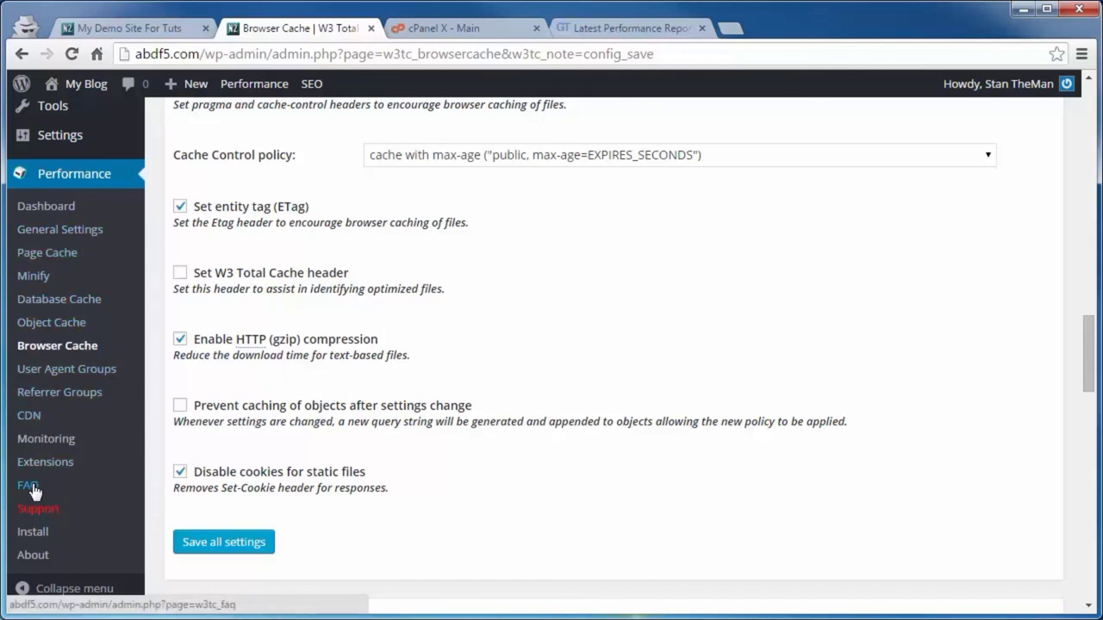
Step: Switch to the GTmetrix report for abdf5.com, compare it with a new test of the site and examine the performance differences
{"action": "left_click", "coordinate": [593, 33]}
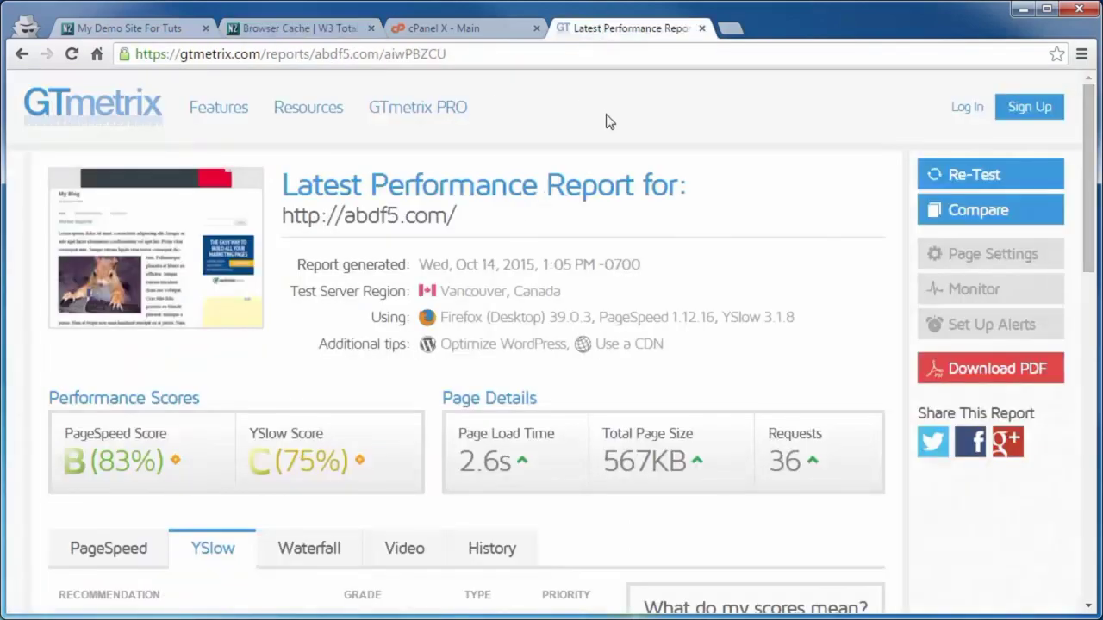
{"action": "left_click", "coordinate": [1002, 214]}
{"action": "left_click", "coordinate": [1054, 176]}
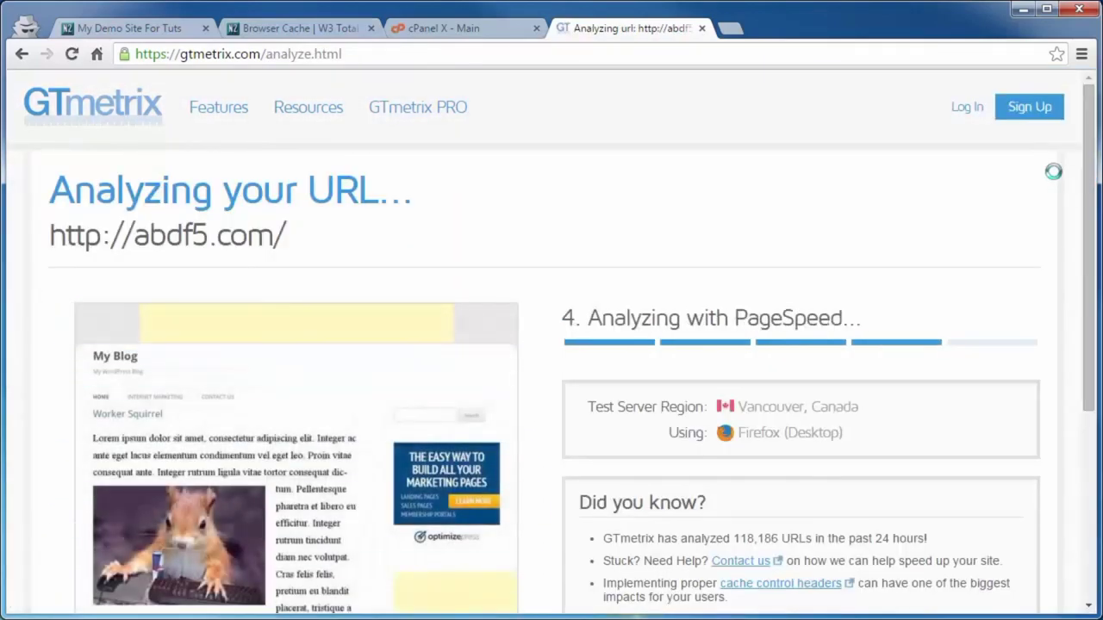
{"action": "scroll", "coordinate": [919, 278], "scroll_direction": "down", "scroll_amount": 2}
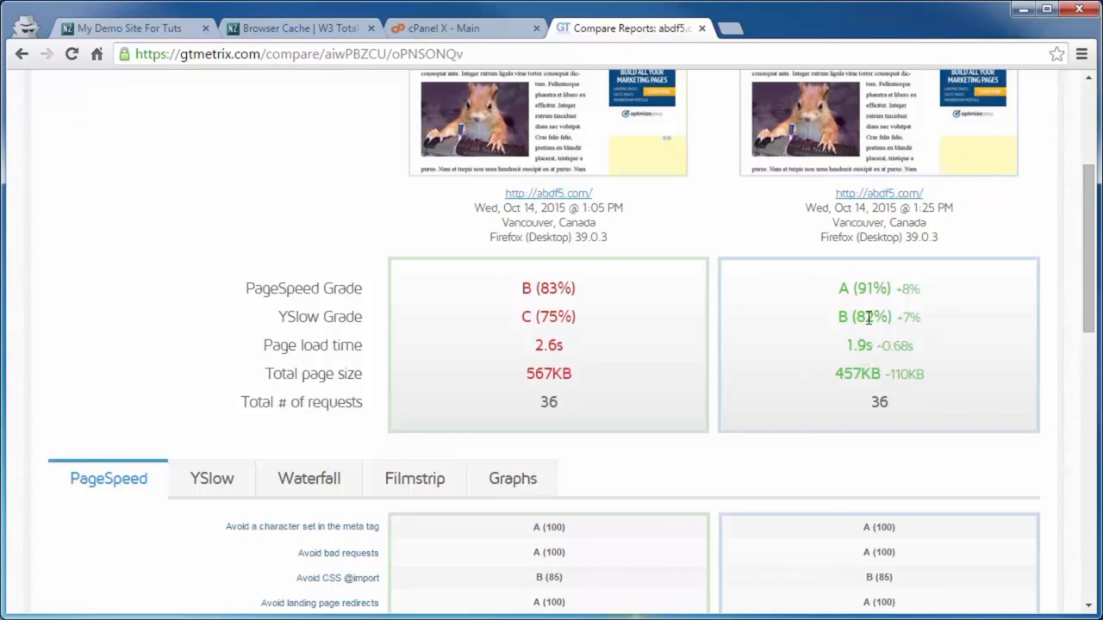
{"action": "scroll", "coordinate": [857, 337], "scroll_direction": "down", "scroll_amount": 4}
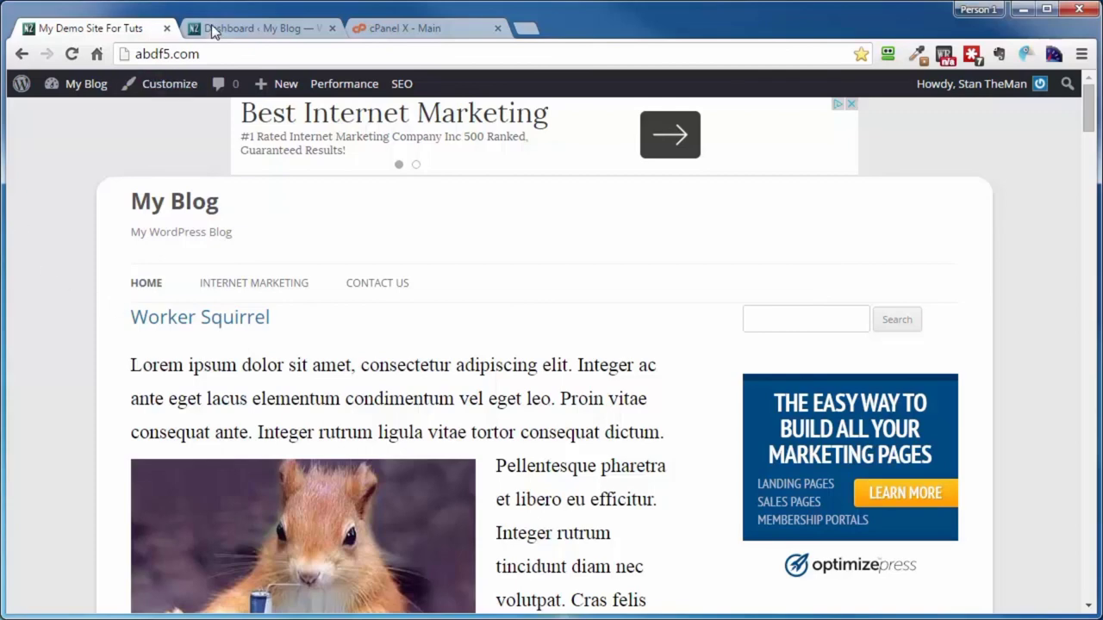
Step: In the WordPress dashboard's installed plugins list, deactivate the W3 Total Cache plugin and delete it with its files
{"action": "left_click", "coordinate": [239, 25]}
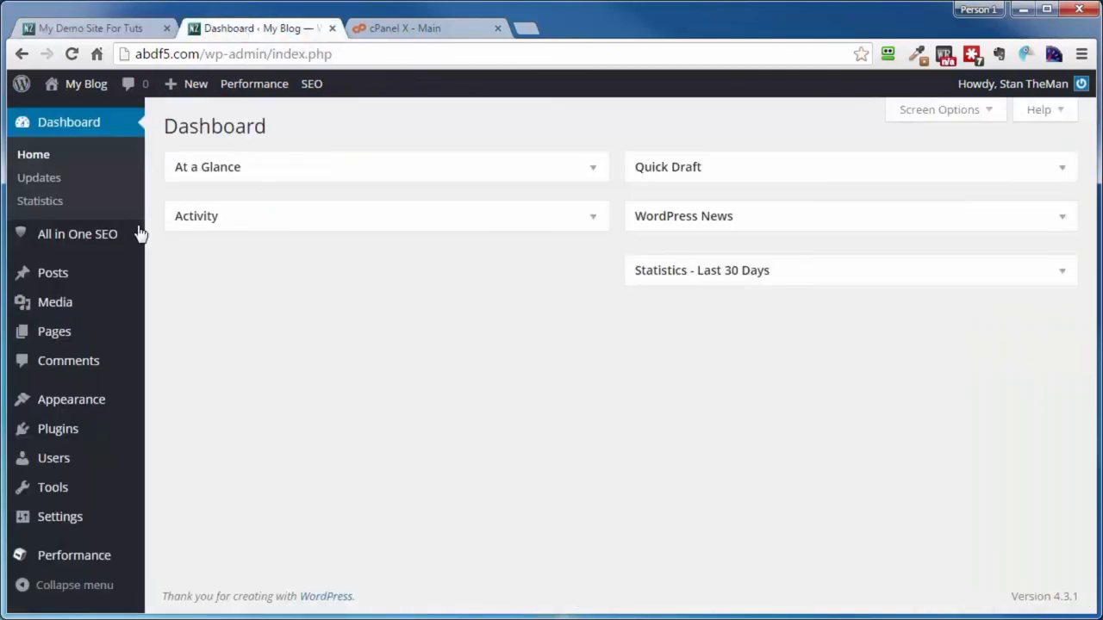
{"action": "mouse_move", "coordinate": [89, 431]}
{"action": "left_click", "coordinate": [207, 431]}
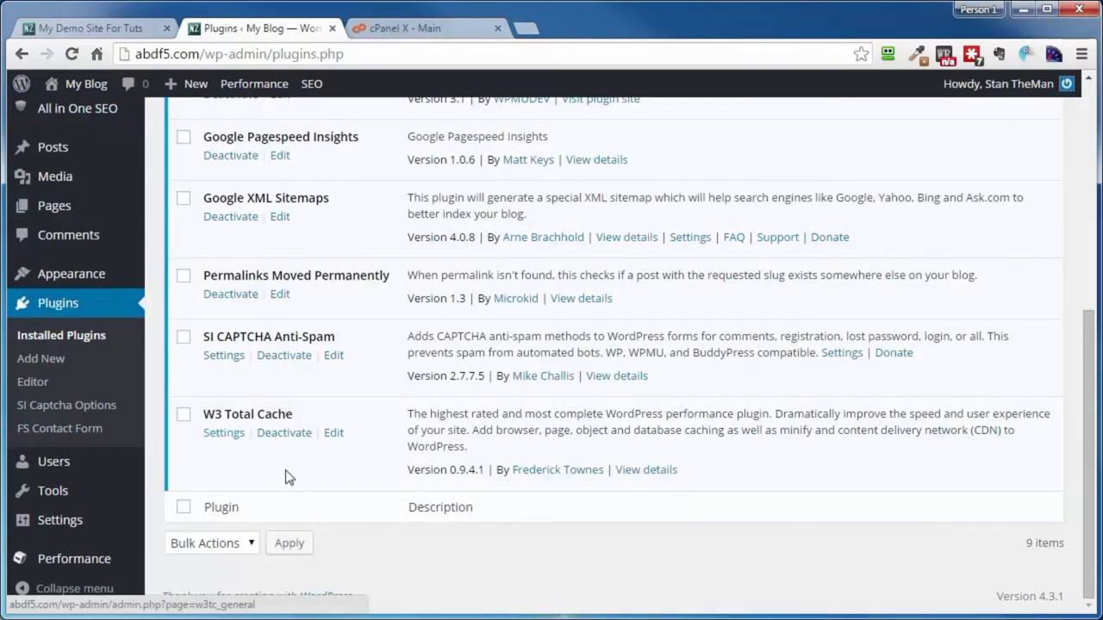
{"action": "left_click", "coordinate": [275, 439]}
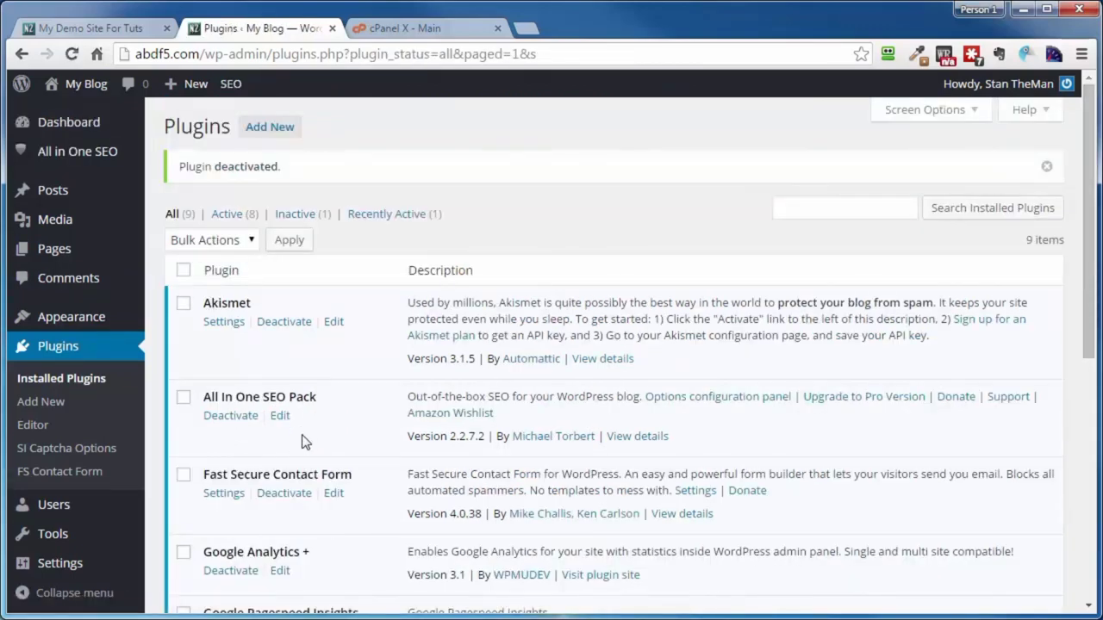
{"action": "scroll", "coordinate": [301, 441], "scroll_direction": "down", "scroll_amount": 5}
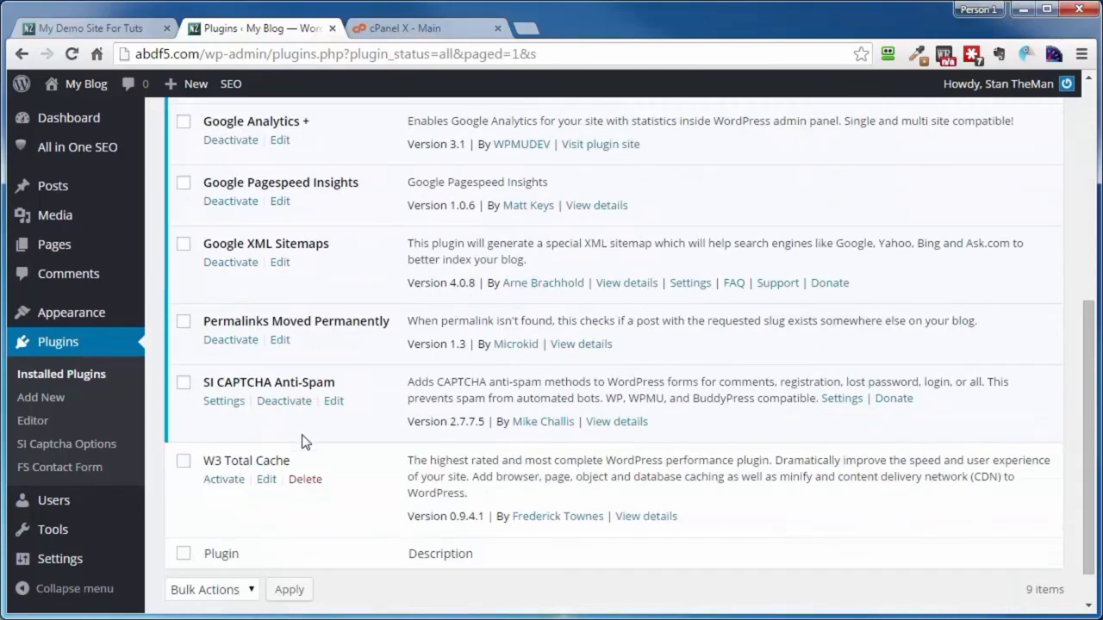
{"action": "left_click", "coordinate": [293, 488]}
{"action": "left_click", "coordinate": [216, 249]}
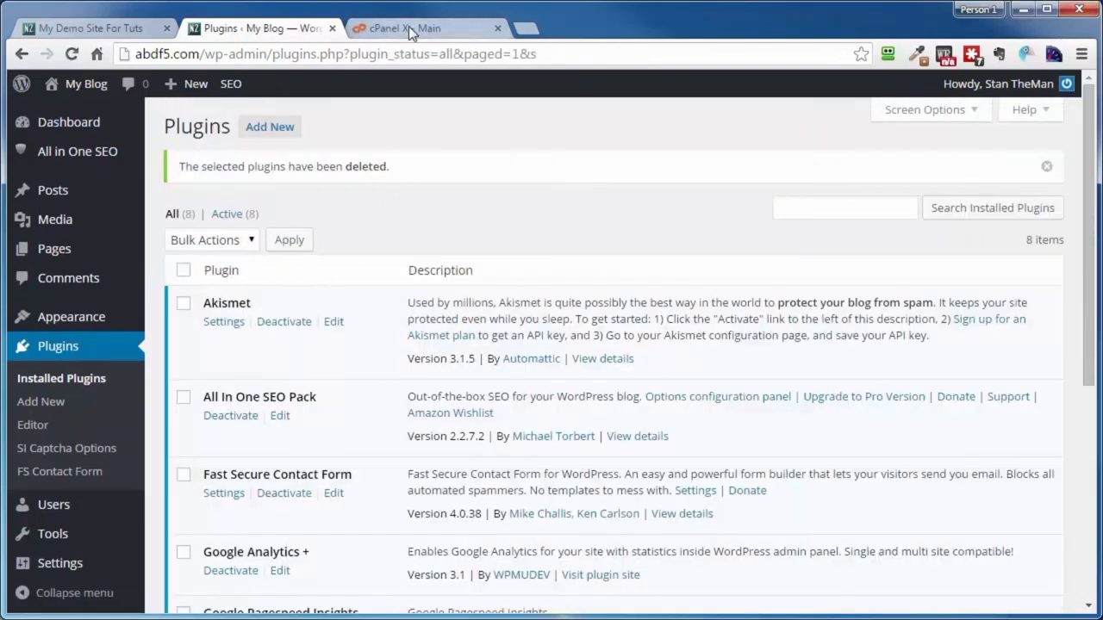
Step: Switch to cPanel, open the File Manager at public_html and look through the site's root files
{"action": "left_click", "coordinate": [408, 28]}
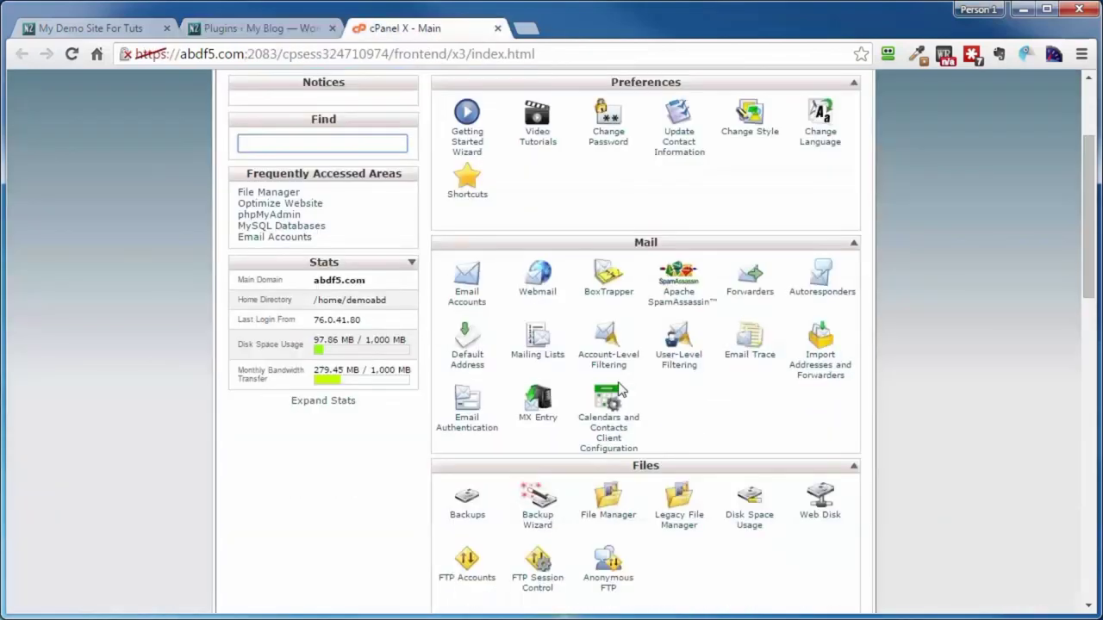
{"action": "left_click", "coordinate": [622, 515]}
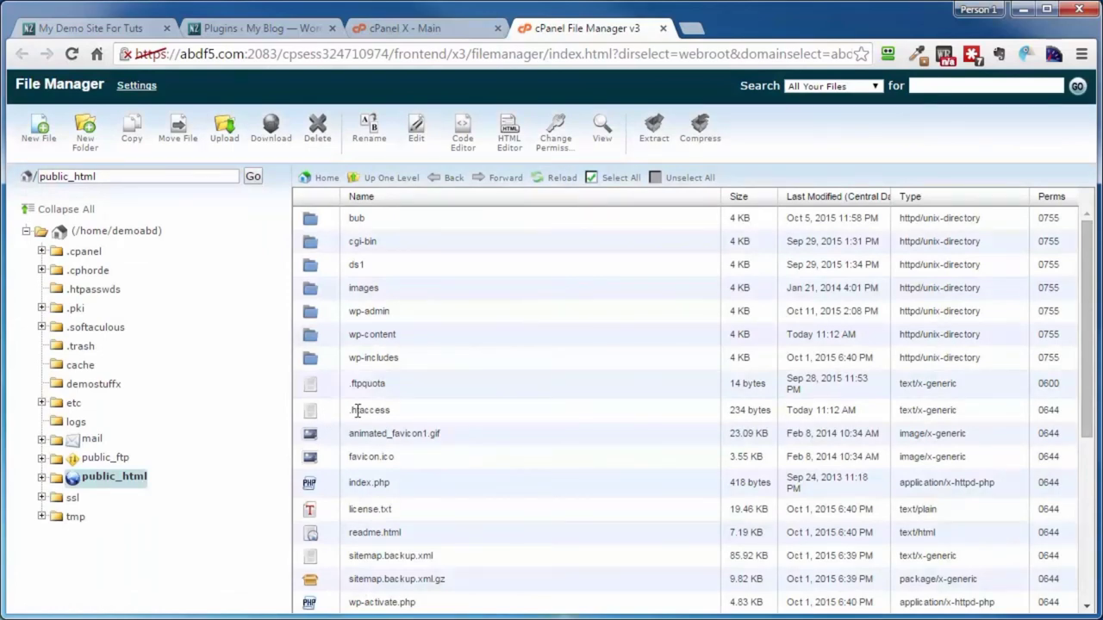
{"action": "scroll", "coordinate": [309, 412], "scroll_direction": "down", "scroll_amount": 3}
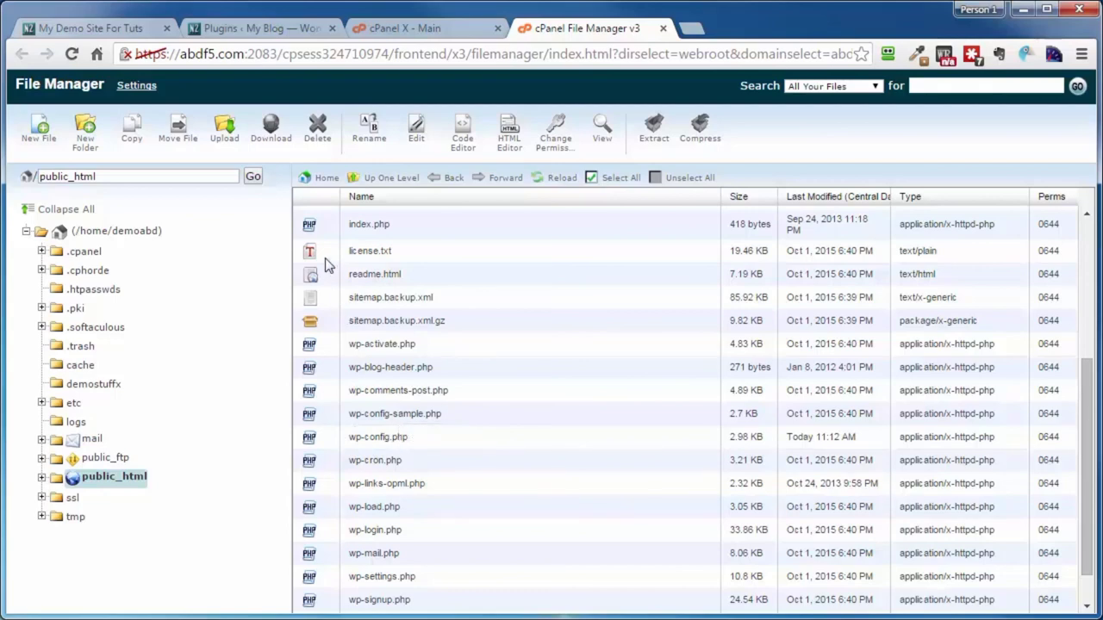
{"action": "scroll", "coordinate": [365, 315], "scroll_direction": "up", "scroll_amount": 3}
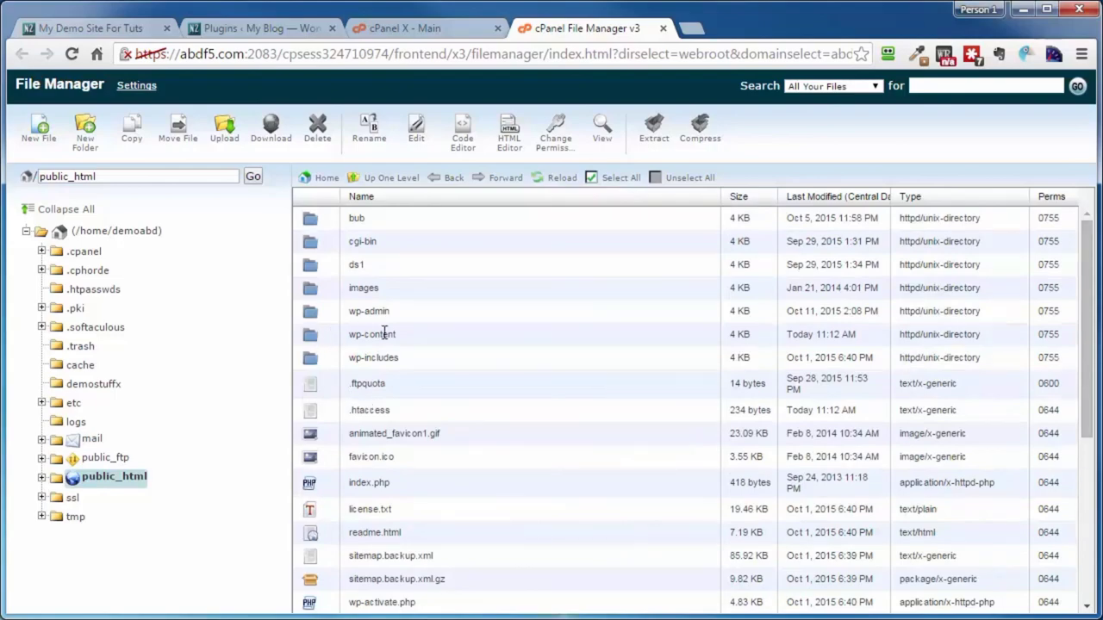
Step: In the wp-content folder, delete the cache and w3tc-config folders, and check the plugins folder for W3 Total Cache leftovers
{"action": "double_click", "coordinate": [327, 342]}
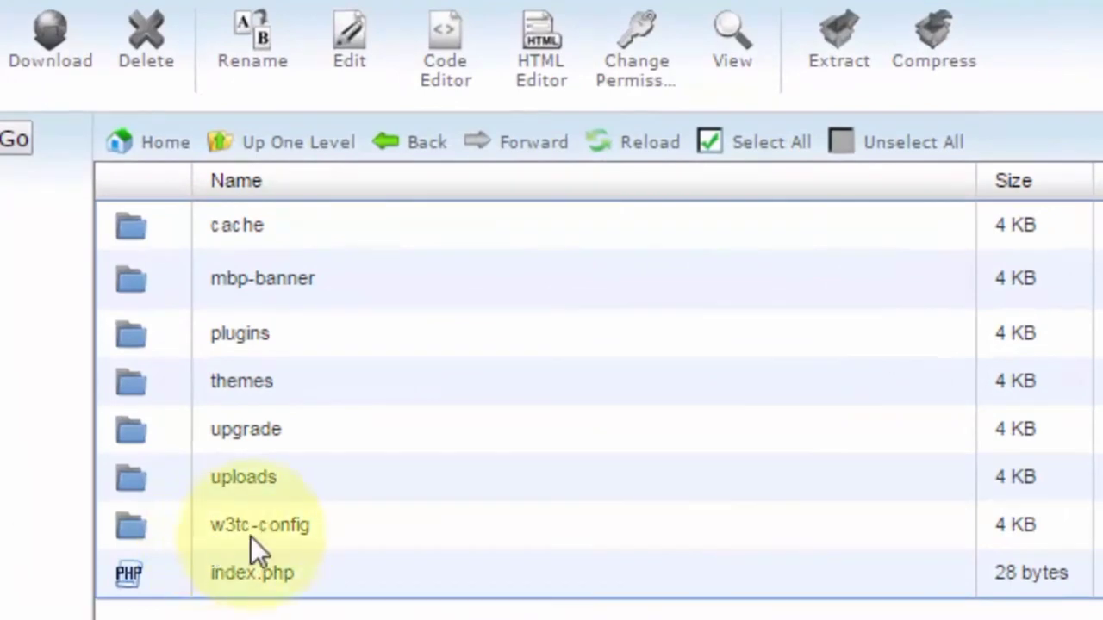
{"action": "left_click", "coordinate": [161, 527]}
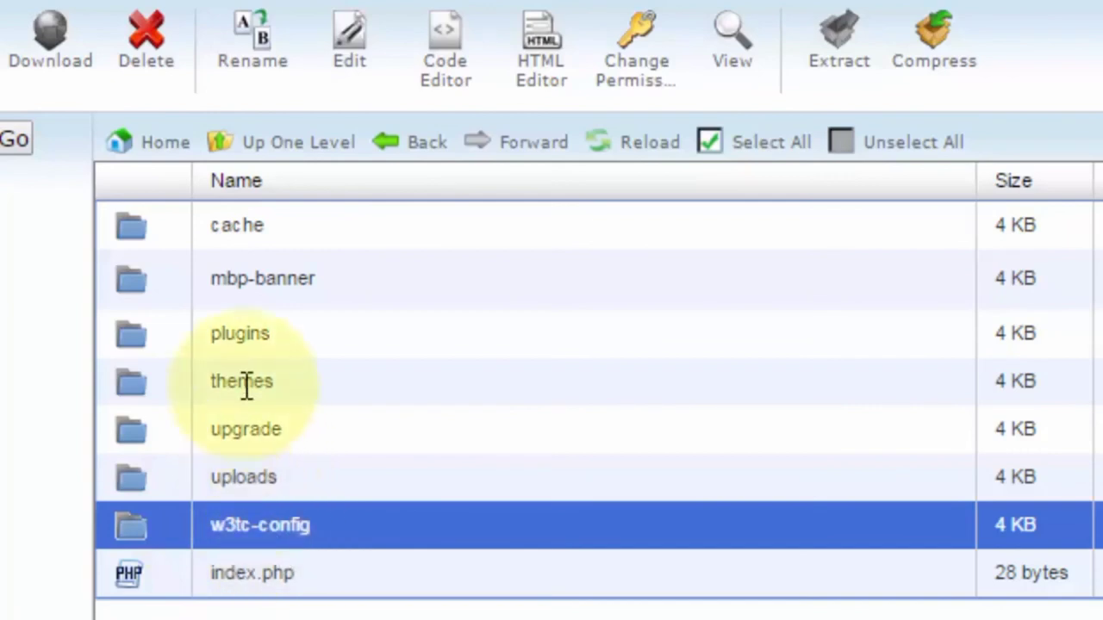
{"action": "left_click", "coordinate": [168, 226], "text": "ctrl"}
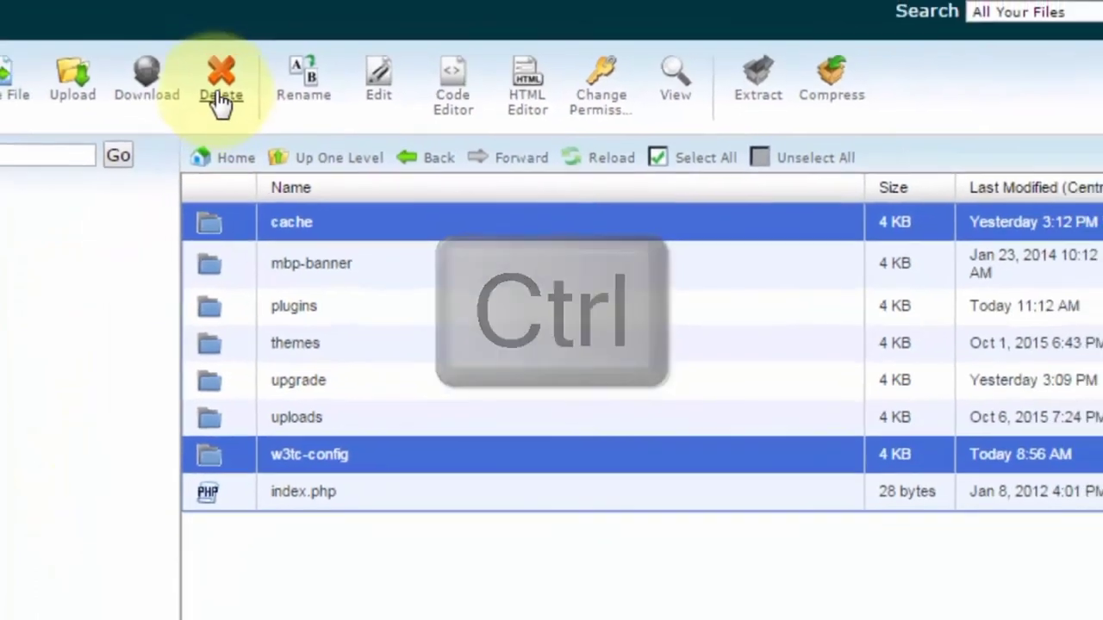
{"action": "left_click", "coordinate": [221, 100]}
{"action": "left_click", "coordinate": [686, 411]}
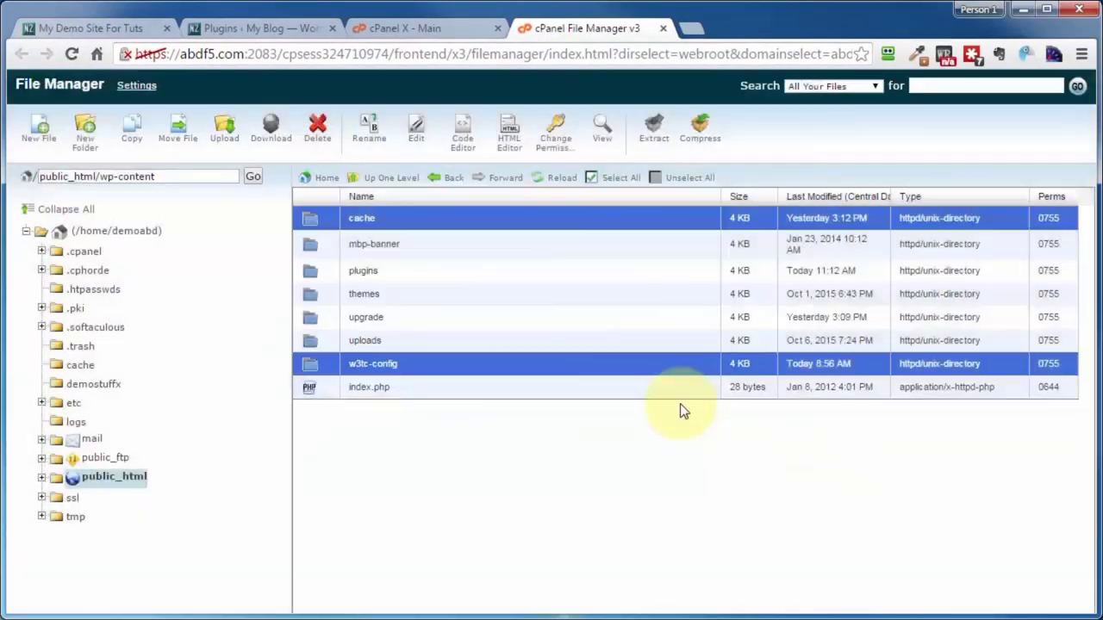
{"action": "double_click", "coordinate": [328, 244]}
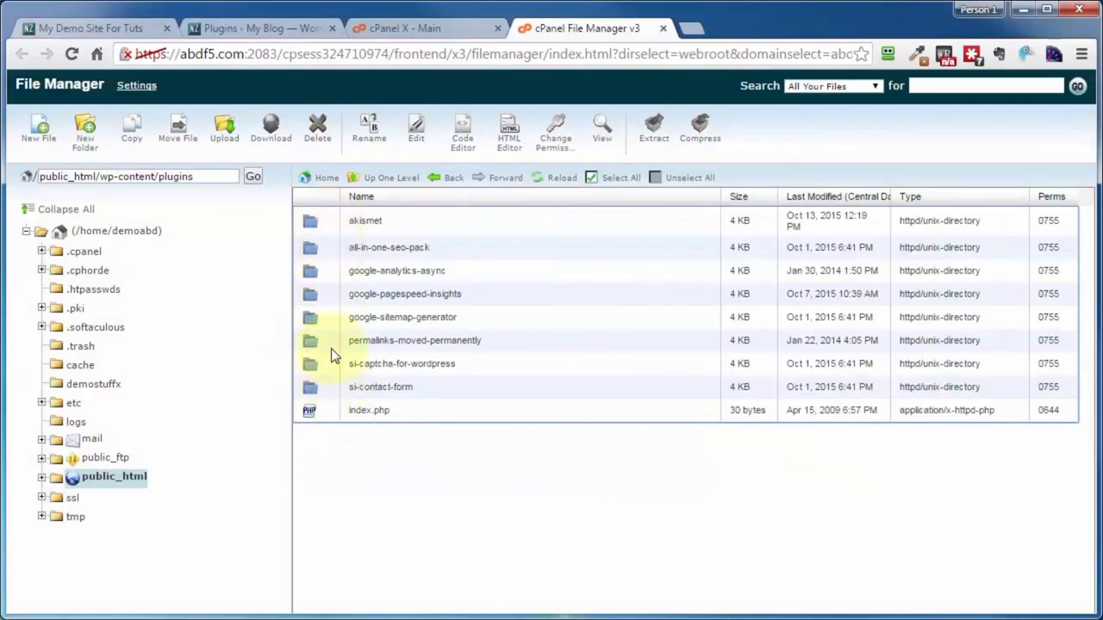
{"action": "left_click", "coordinate": [387, 177]}
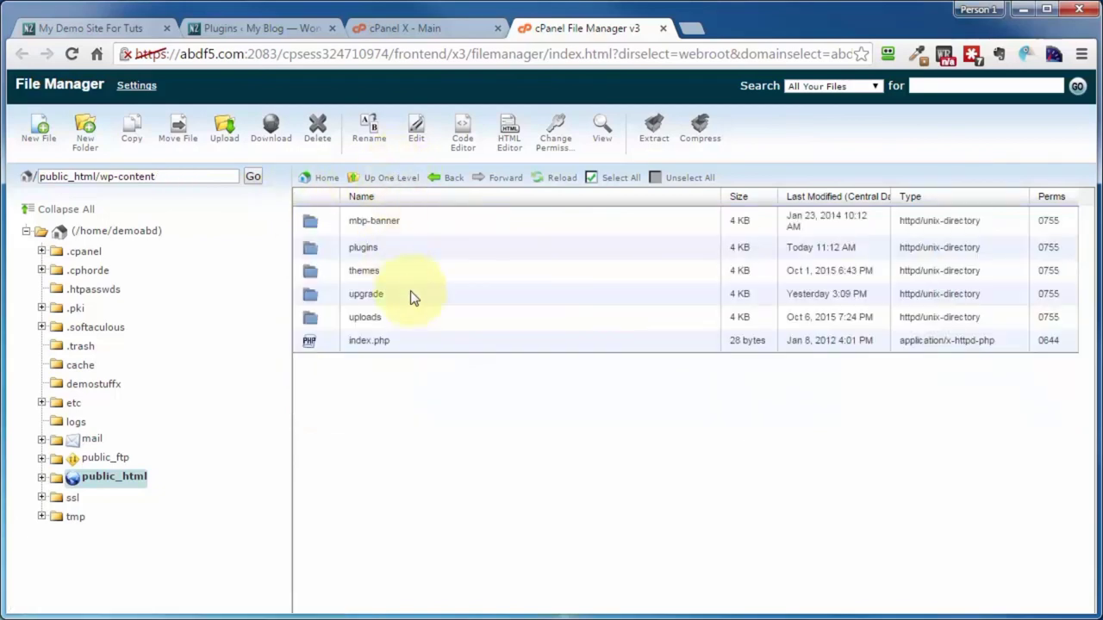